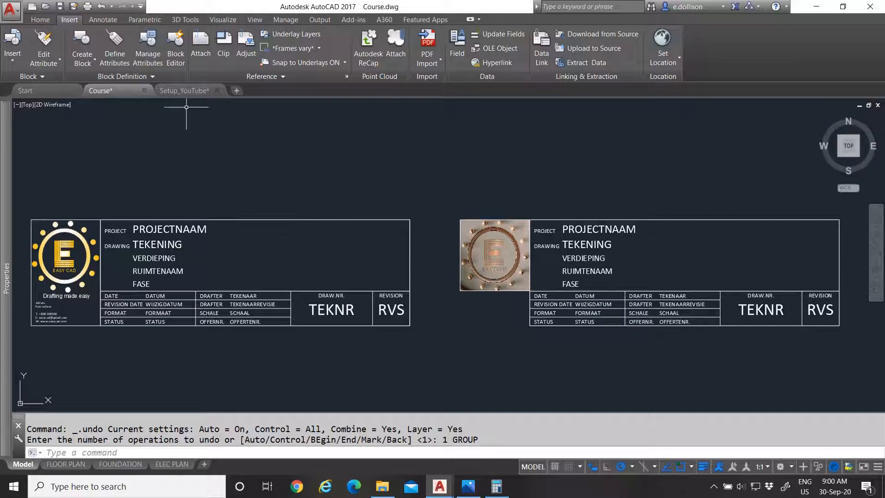
- In the Setup_YouTube drawing, make the "- Title Block" layer current and unlock it
click(178, 91)
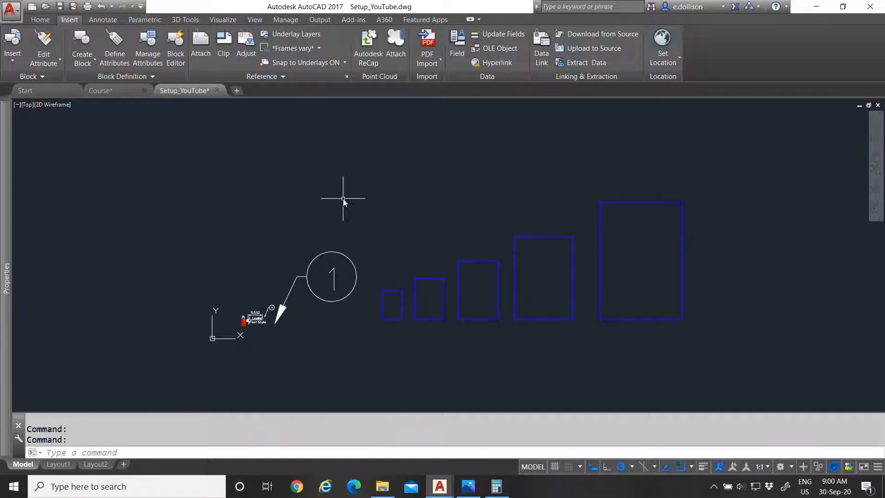
click(40, 20)
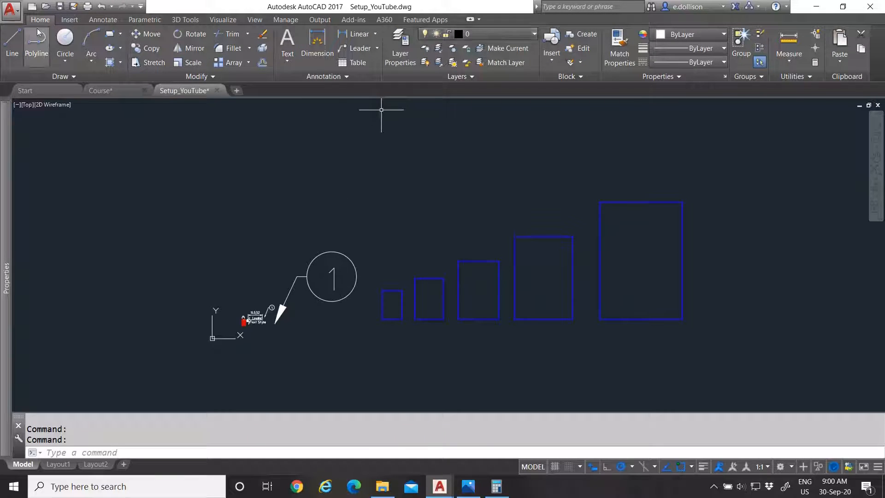
click(477, 34)
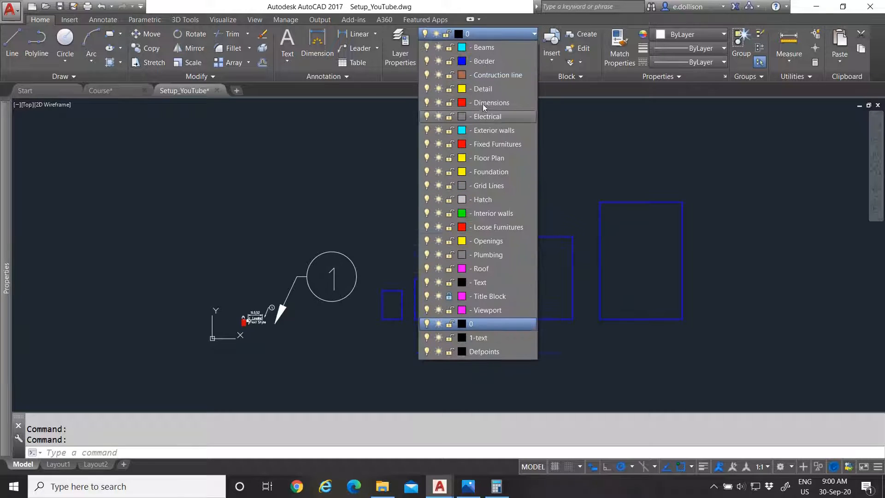
click(492, 296)
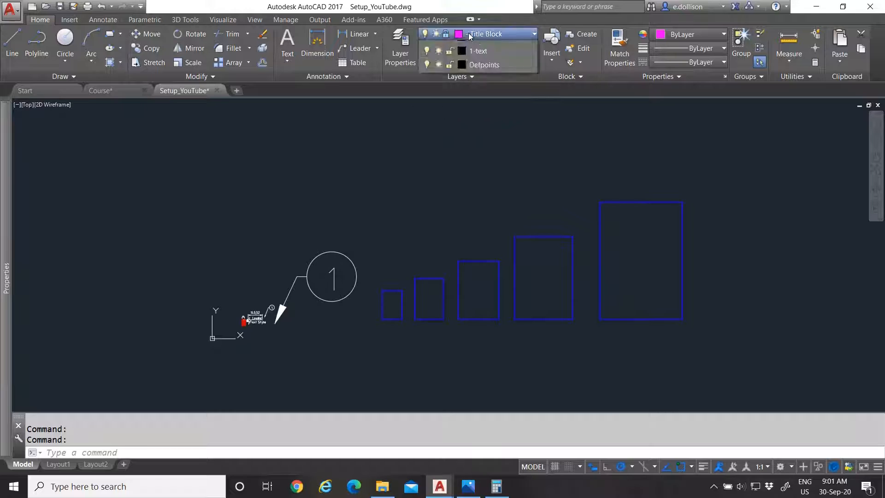
click(468, 34)
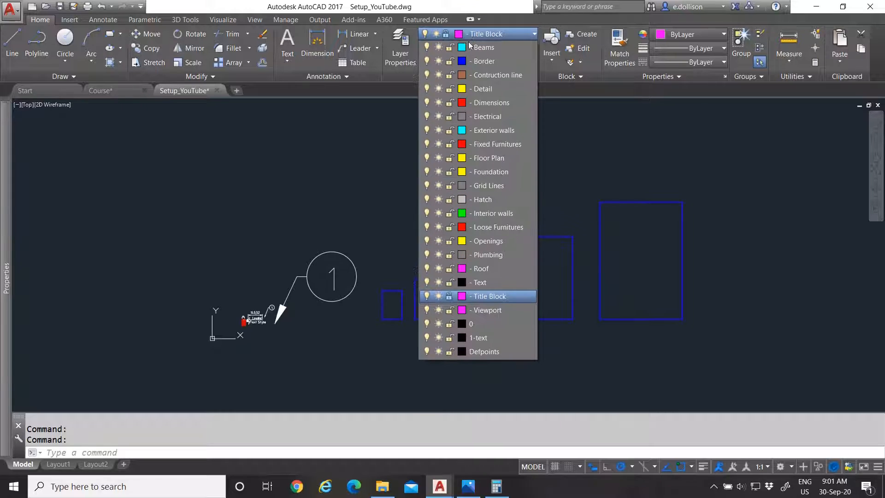
click(450, 298)
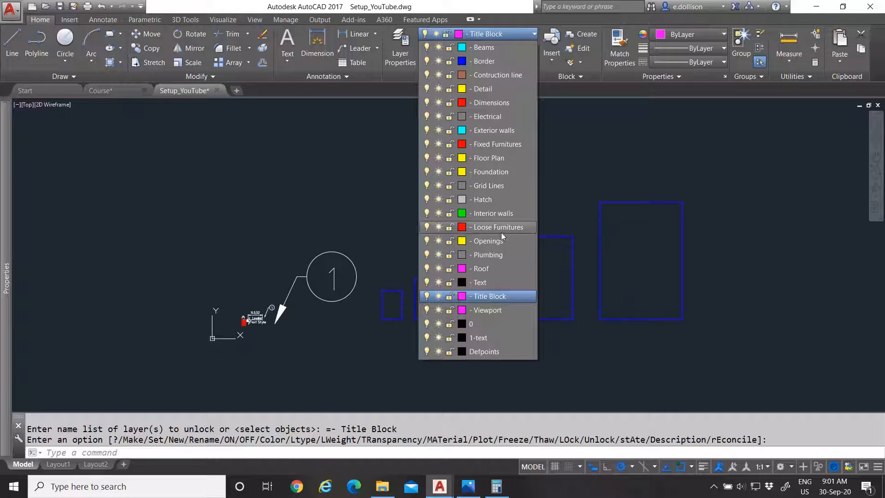
click(572, 163)
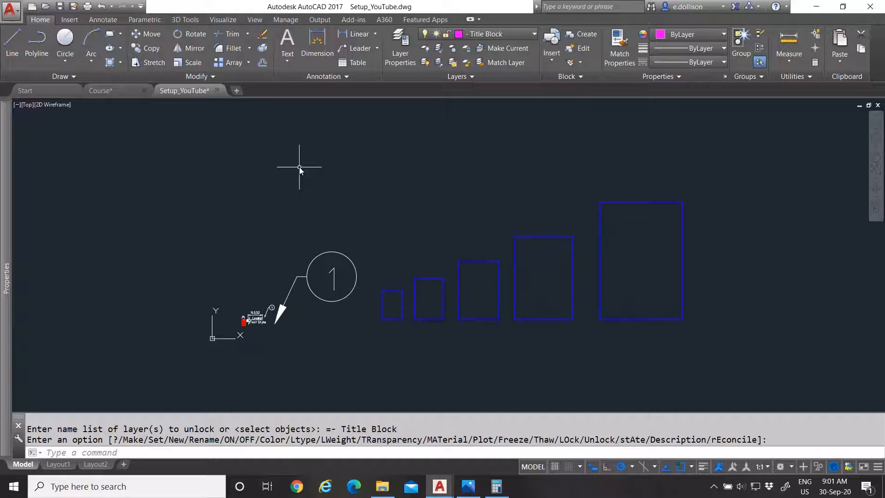
- In the Course drawing, compare the title block with the drawn EASY CAD logo and the one with the image logo
click(100, 91)
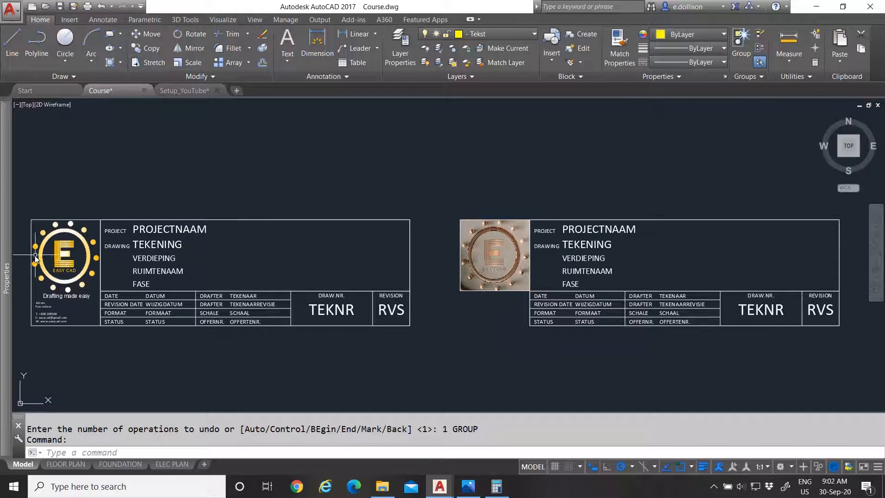
scroll(44, 252, up, 5)
scroll(208, 239, down, 5)
scroll(248, 242, up, 4)
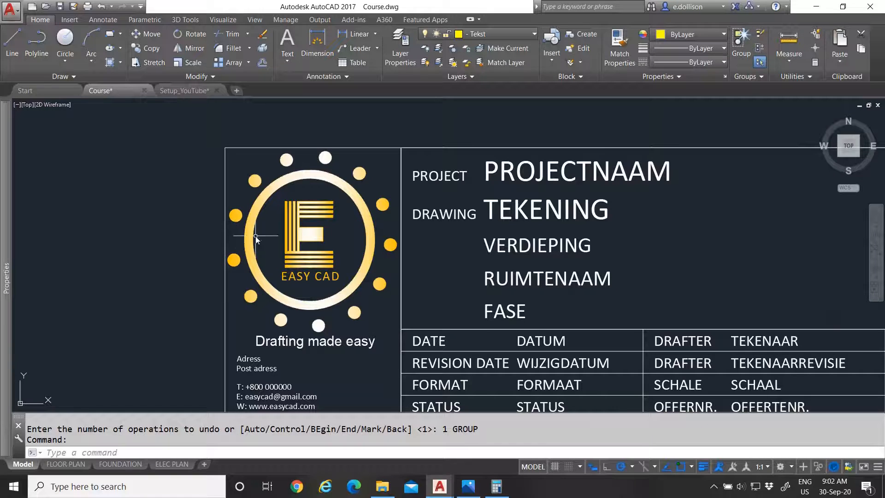
click(257, 220)
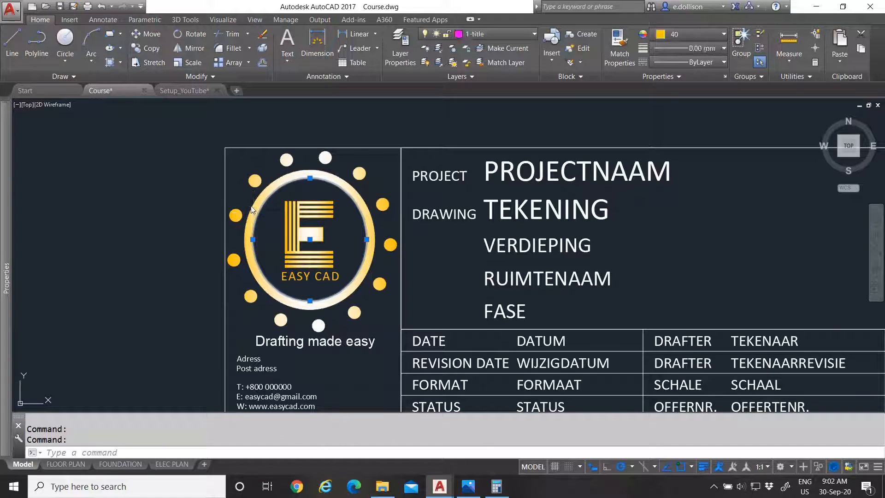
key(Escape)
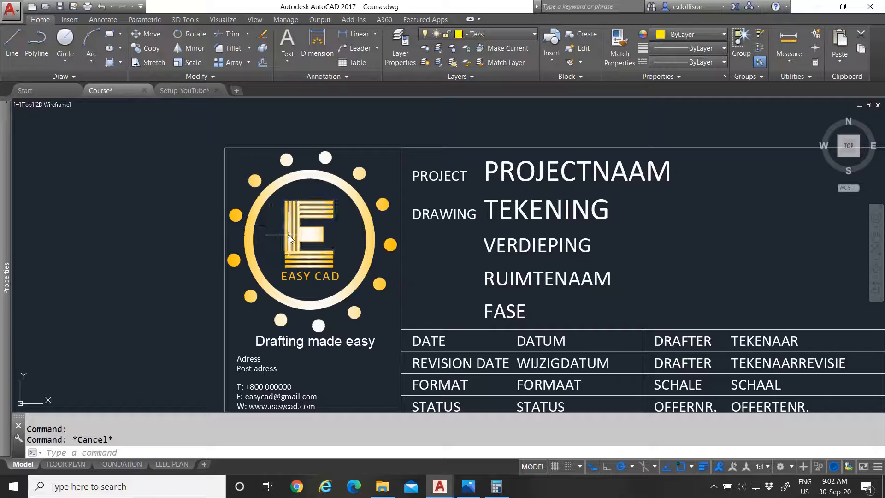
scroll(289, 235, down, 7)
scroll(579, 256, up, 7)
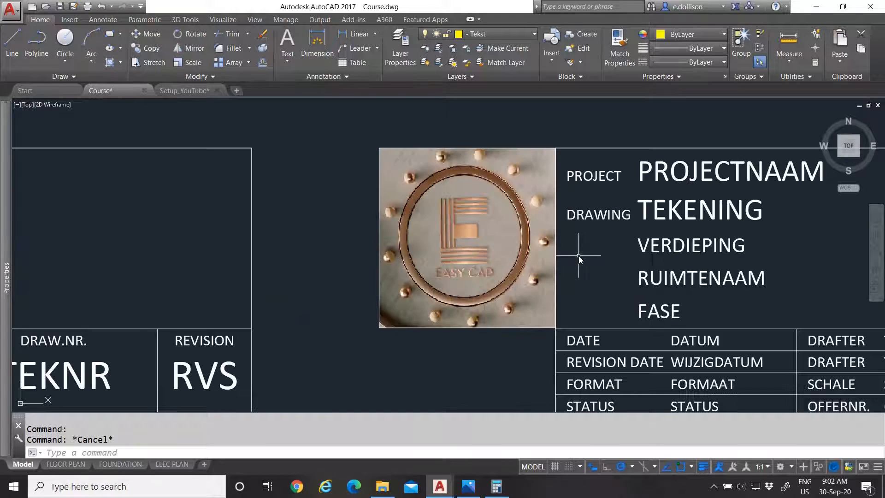
scroll(590, 255, up, 2)
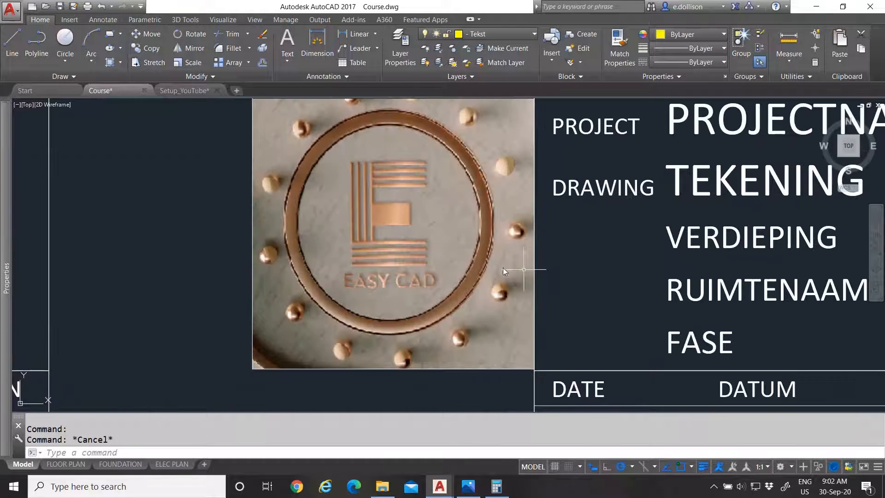
scroll(503, 270, down, 2)
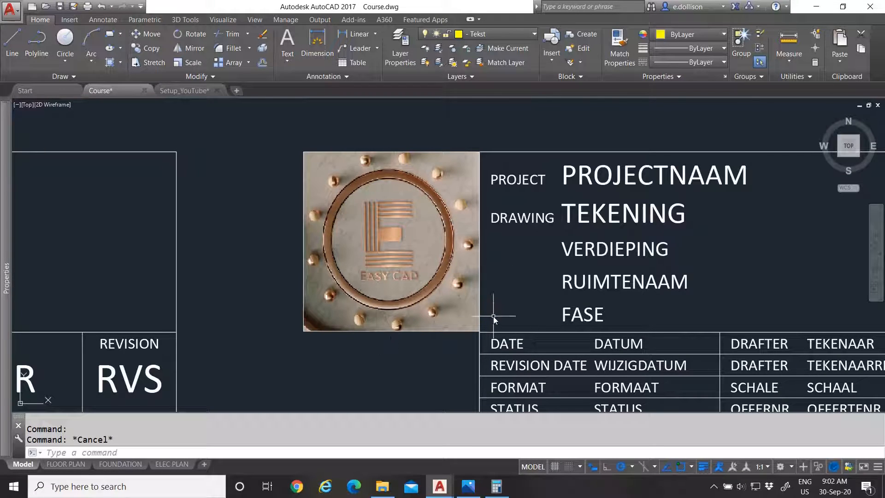
scroll(495, 299, down, 4)
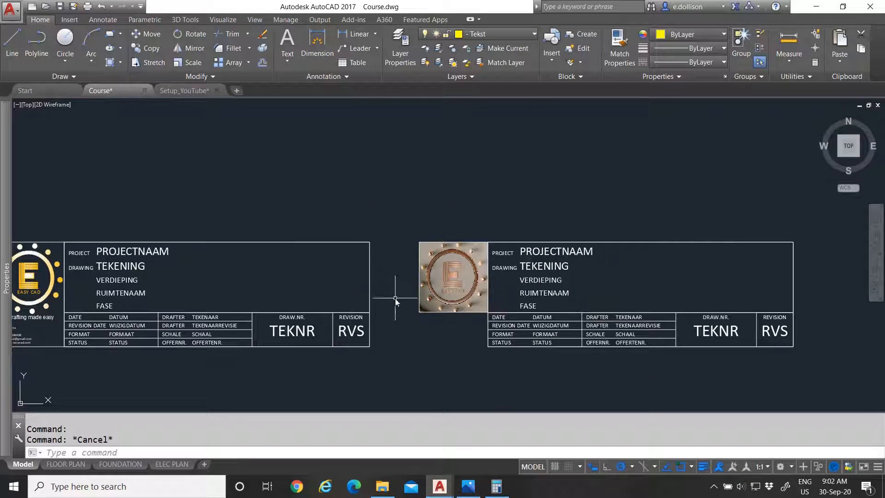
scroll(464, 290, up, 3)
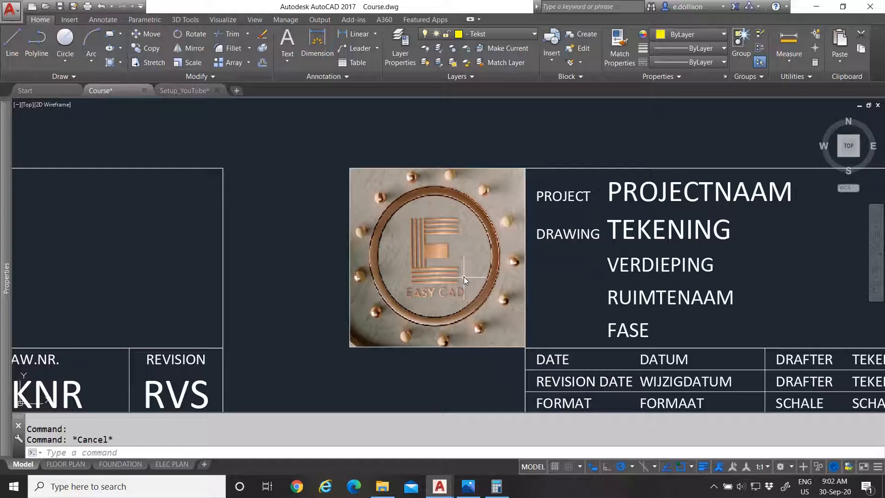
scroll(464, 276, down, 5)
scroll(193, 278, up, 5)
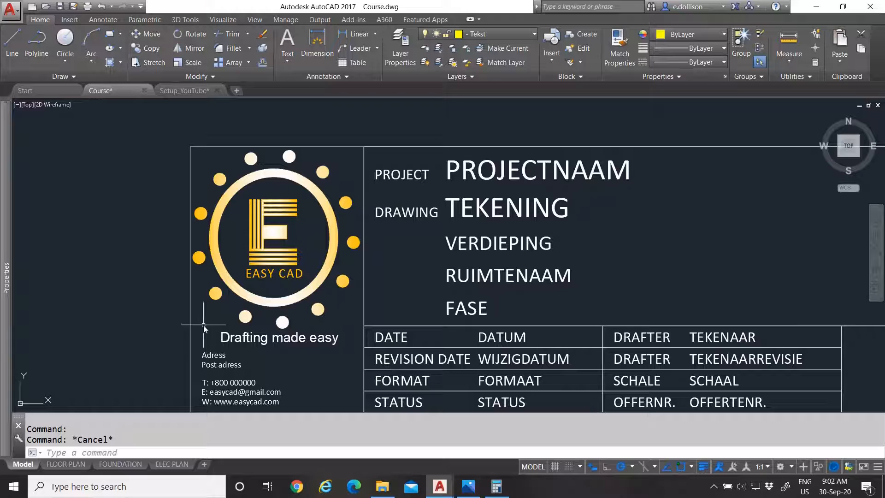
scroll(224, 247, down, 6)
scroll(395, 251, up, 8)
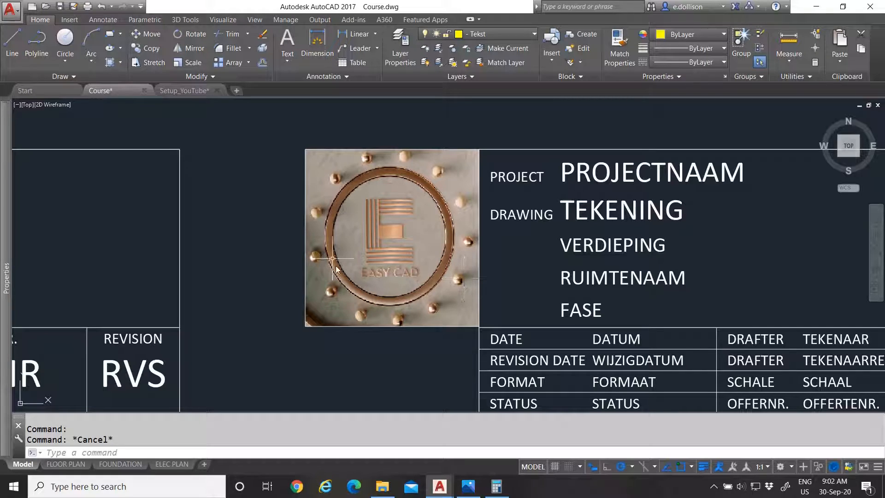
scroll(500, 255, down, 5)
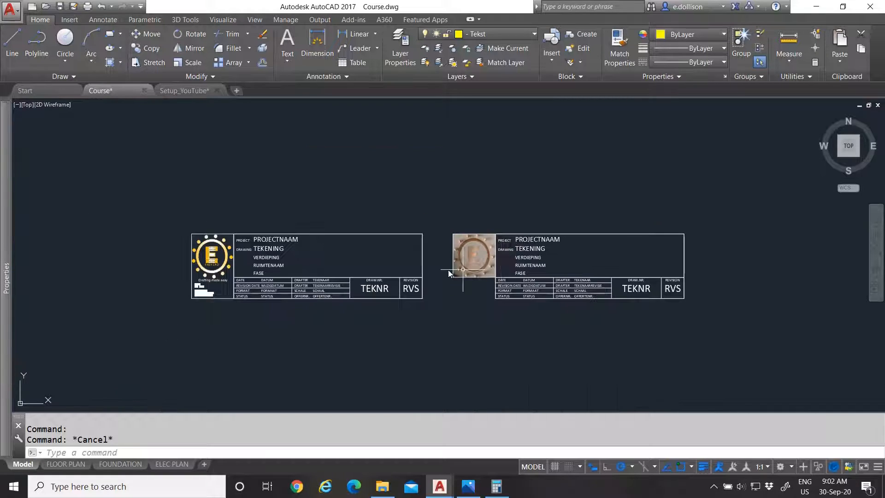
scroll(211, 264, up, 5)
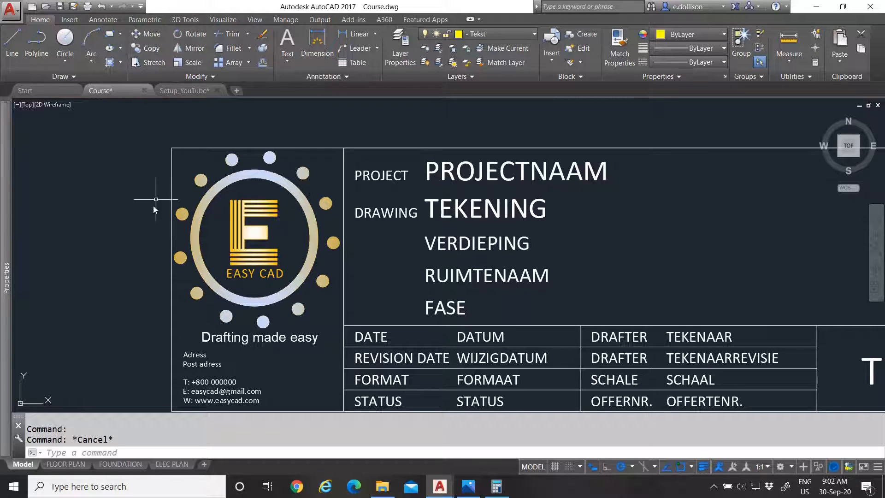
- Examine the dots, ring and lettering of the drawn EASY CAD logo and its place in the title block
click(308, 176)
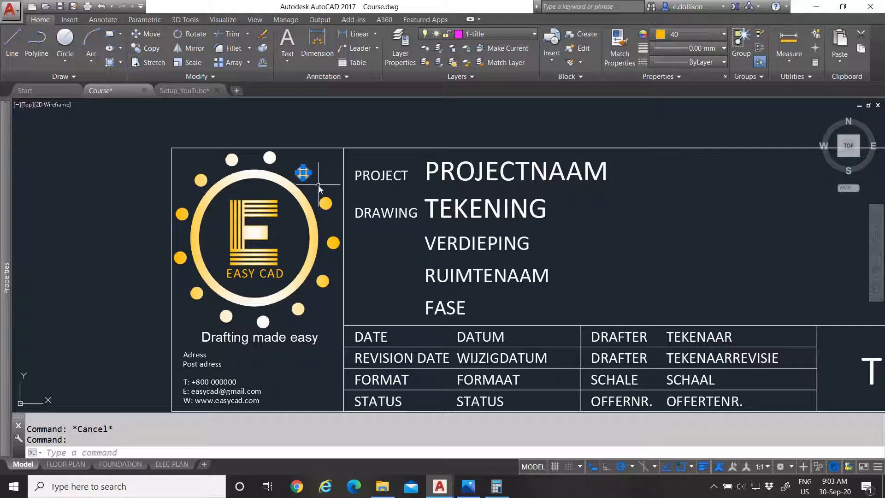
key(Escape)
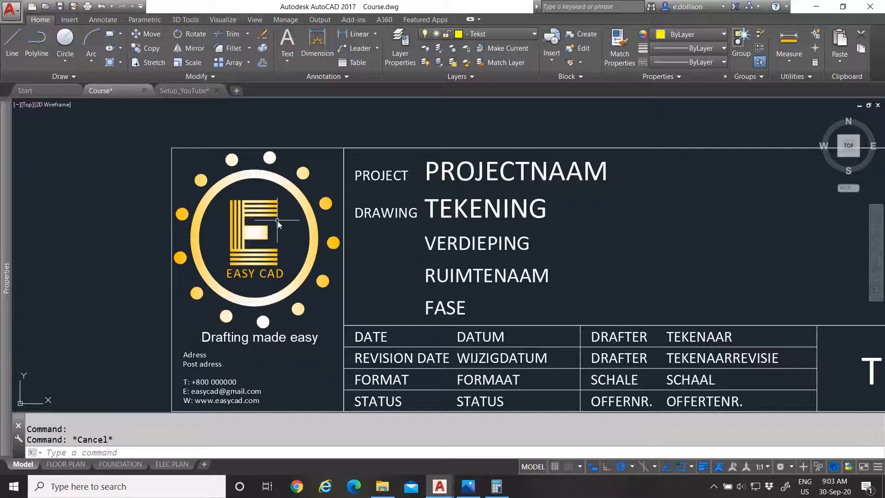
scroll(217, 286, down, 3)
scroll(229, 270, up, 1)
scroll(229, 270, down, 1)
scroll(229, 270, down, 2)
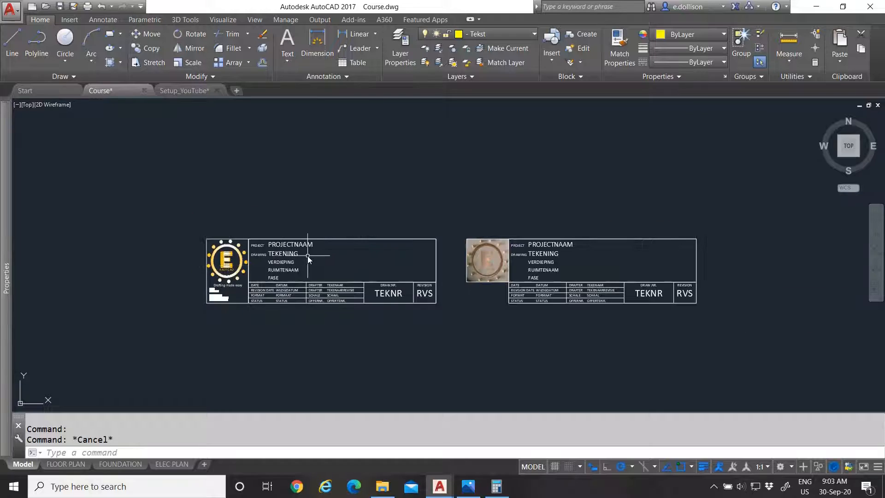
scroll(304, 254, up, 2)
scroll(162, 257, up, 3)
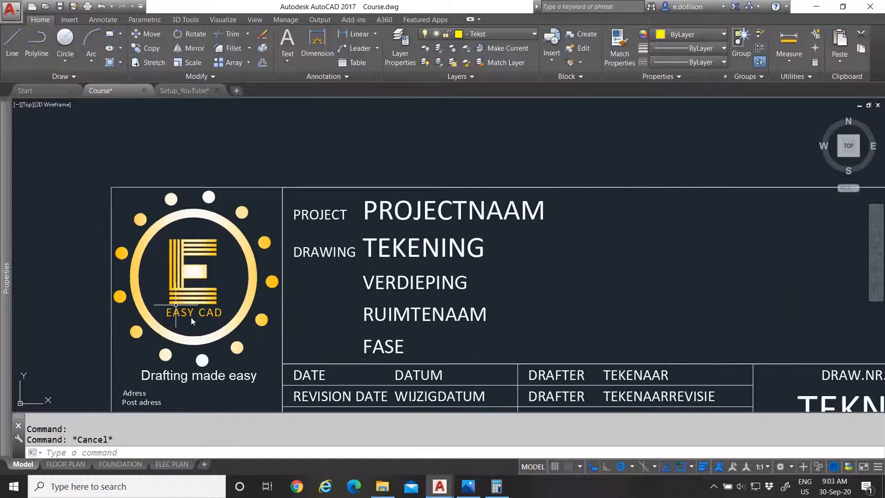
scroll(180, 272, down, 3)
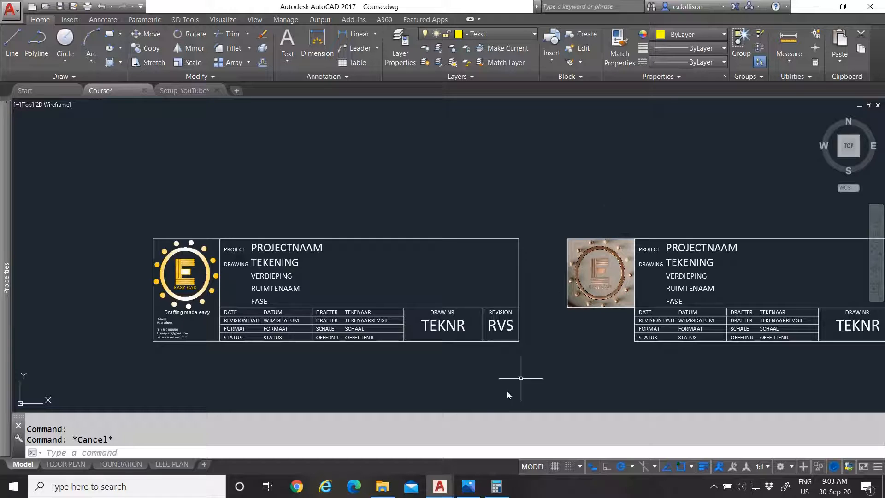
- Switch to Photos, copy the Logo_Easy.png image and return to the Course drawing in AutoCAD
click(468, 486)
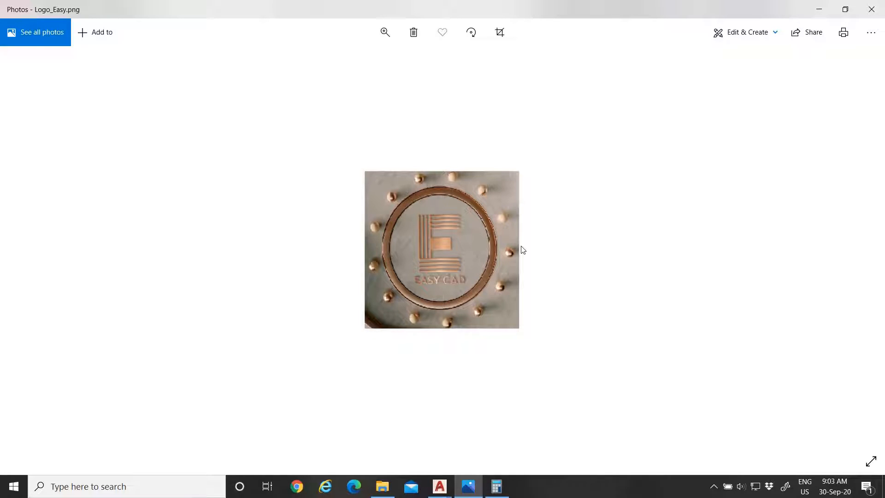
right_click(429, 223)
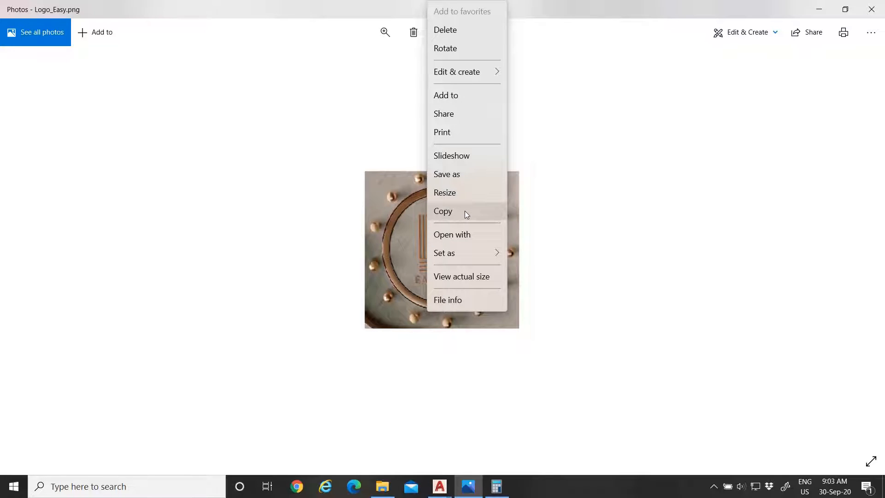
click(465, 211)
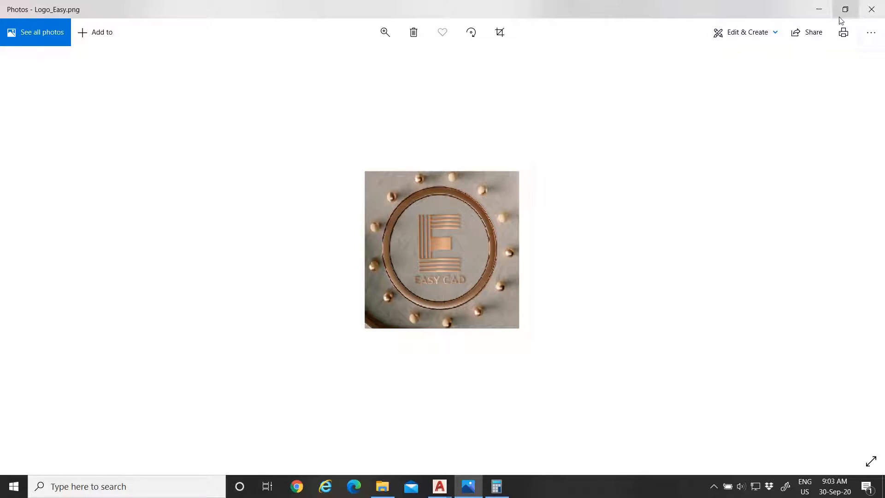
click(820, 9)
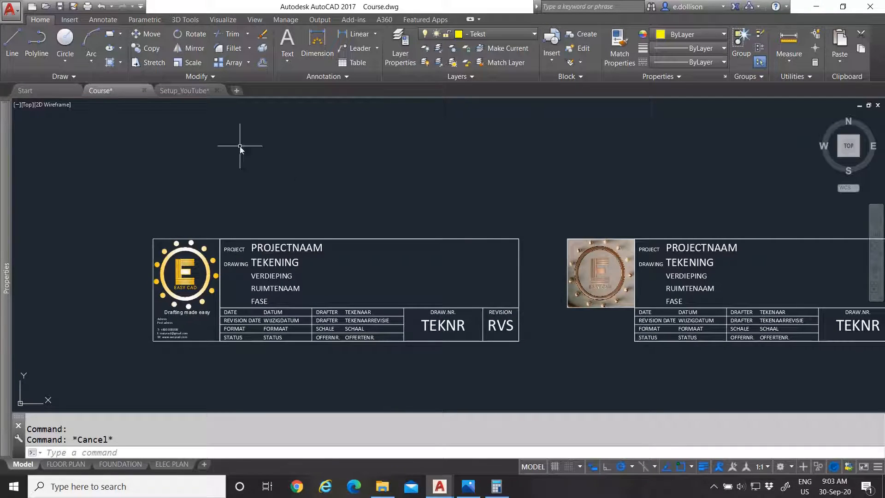
right_click(223, 134)
click(199, 131)
click(199, 132)
right_click(288, 132)
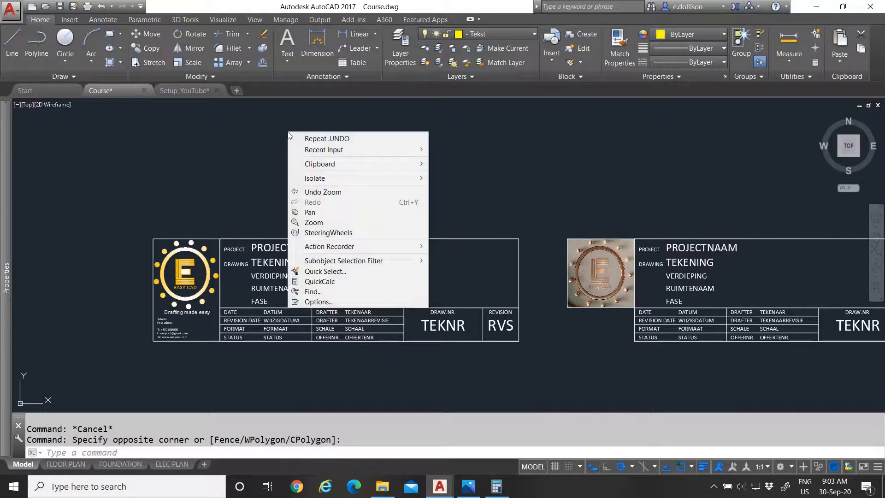
click(248, 156)
click(277, 166)
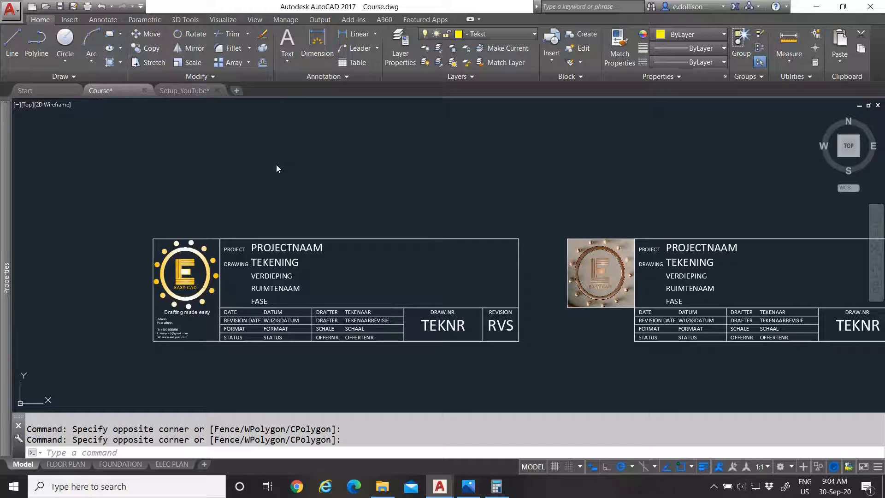
- Paste the copied logo image just above the image-logo title block, with scale factor 1 and rotation angle 0
key(ctrl+v)
scroll(382, 186, down, 2)
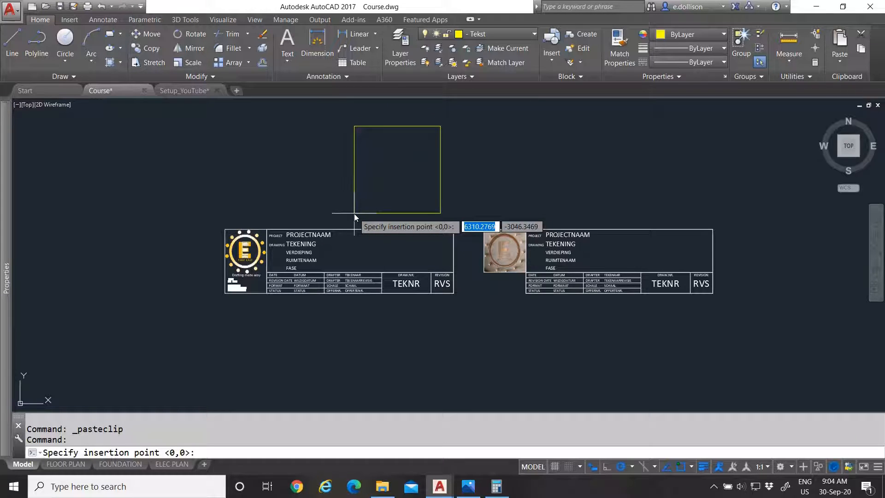
click(484, 216)
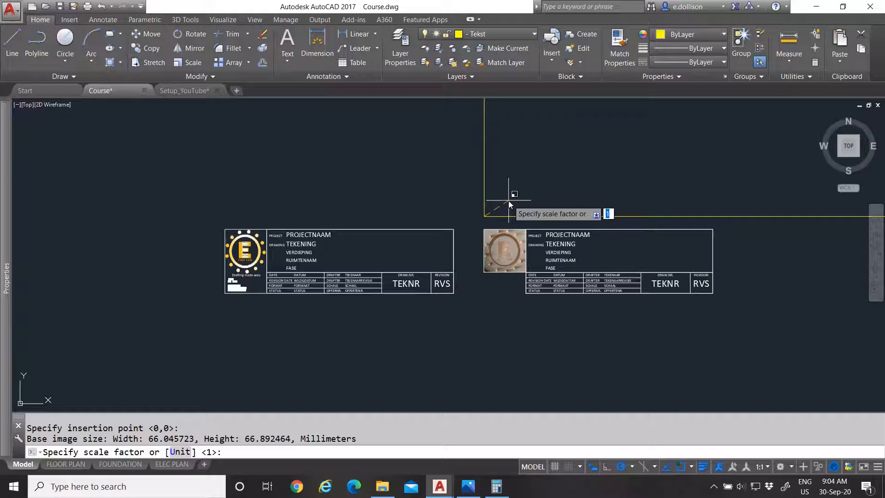
key(Return)
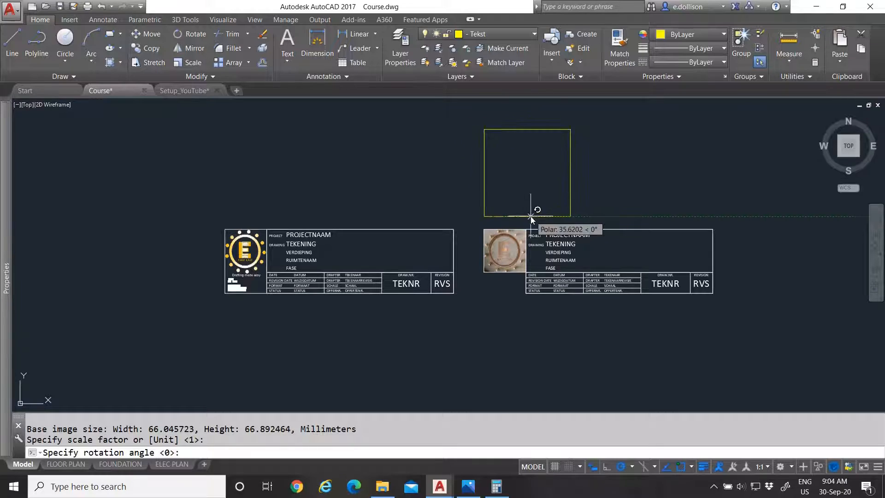
click(565, 217)
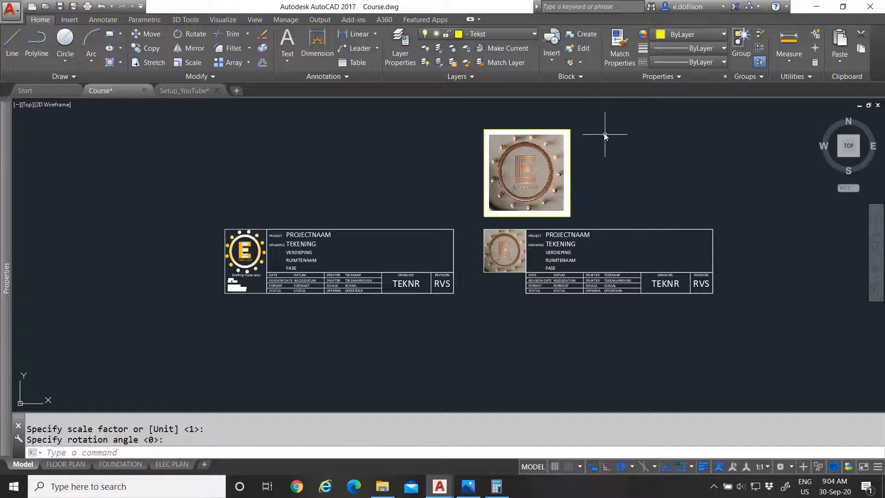
- Delete the pasted logo image above the image-logo title block
scroll(601, 131, up, 2)
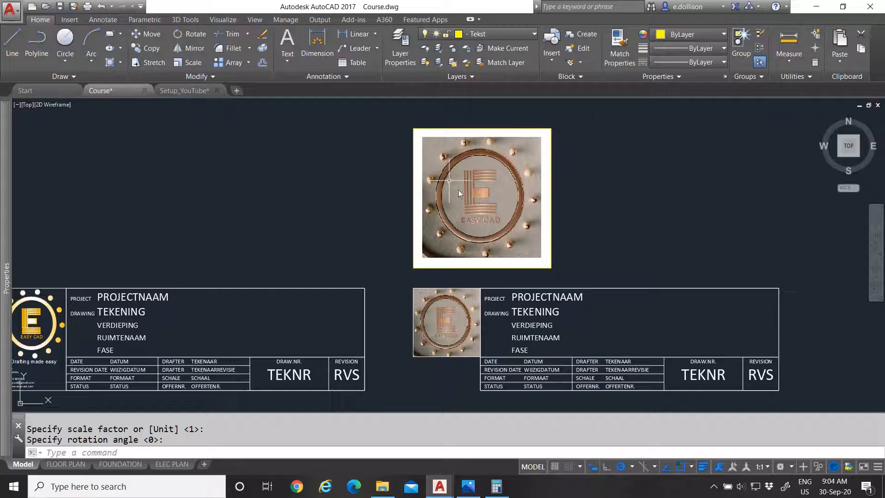
click(573, 224)
click(471, 184)
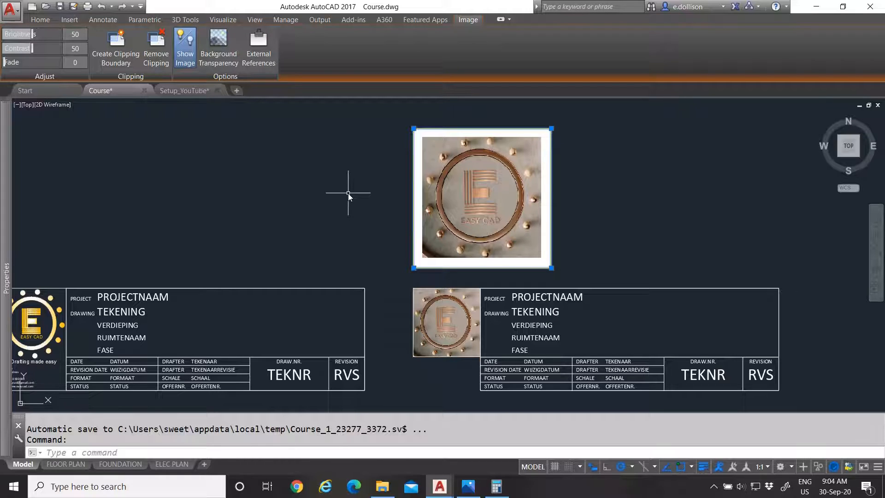
key(Delete)
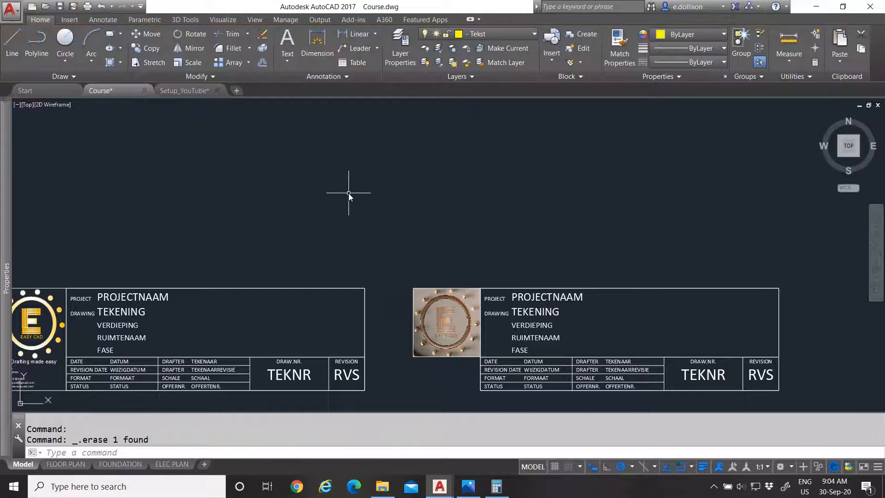
- Switch to the Setup_YouTube drawing and paste the copied logo image below the text style samples, with scale factor 1 and rotation angle 0
click(178, 90)
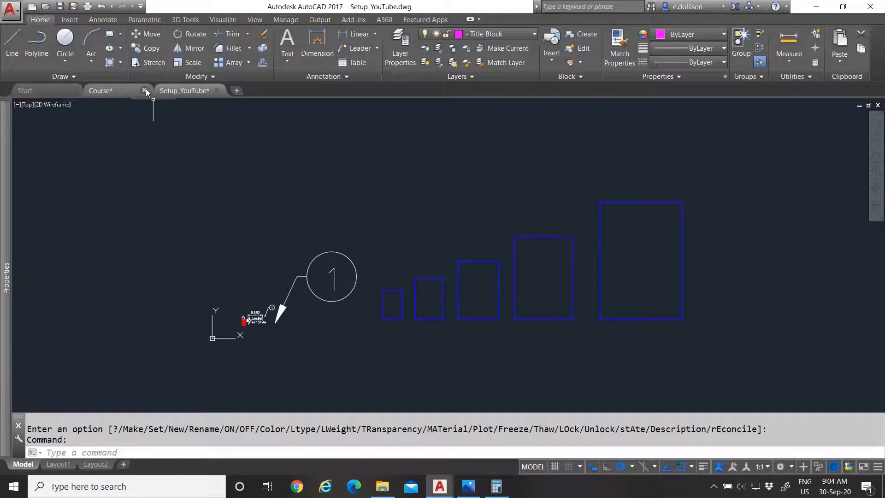
scroll(348, 214, down, 3)
scroll(311, 267, up, 3)
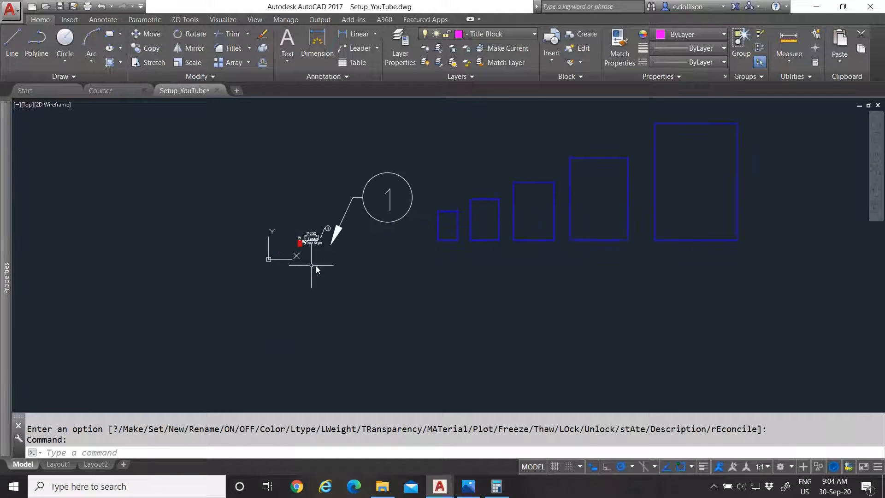
scroll(312, 268, up, 3)
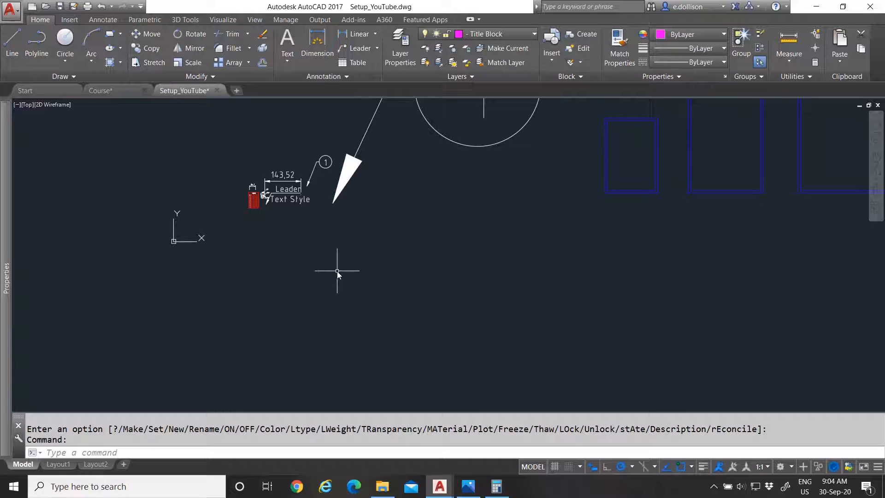
key(ctrl+v)
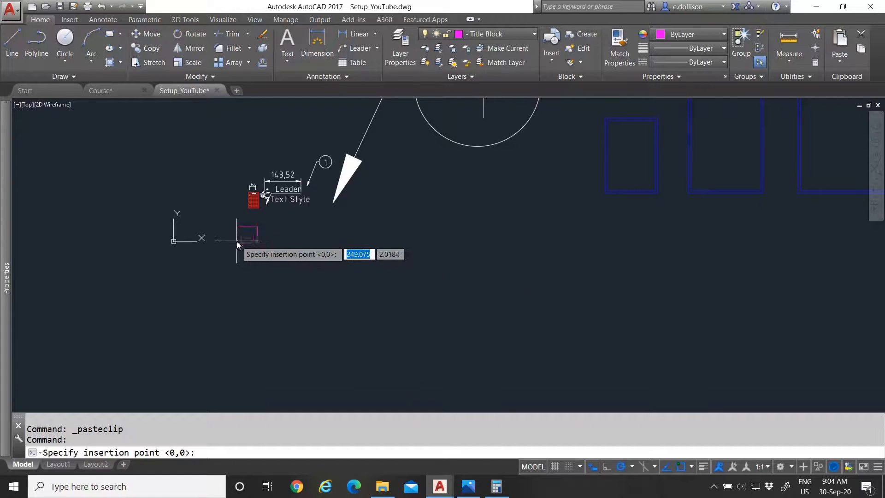
scroll(255, 244, up, 3)
click(256, 244)
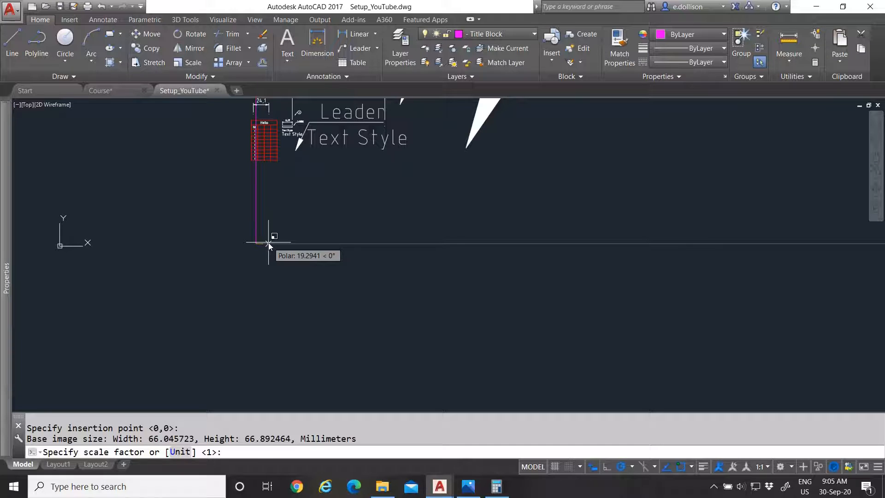
key(Return)
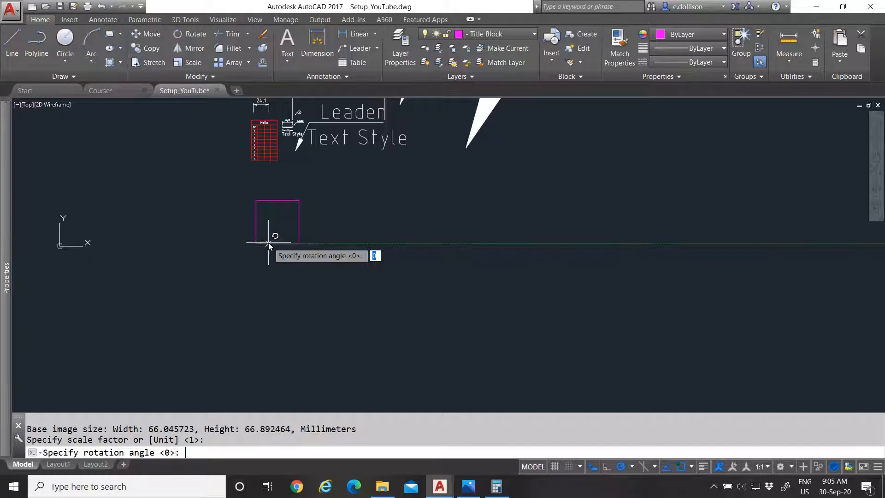
key(Return)
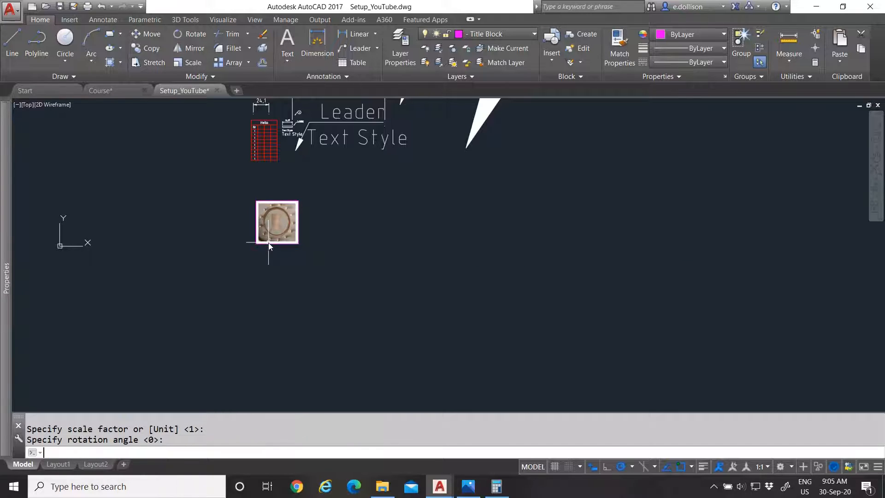
scroll(250, 212, up, 5)
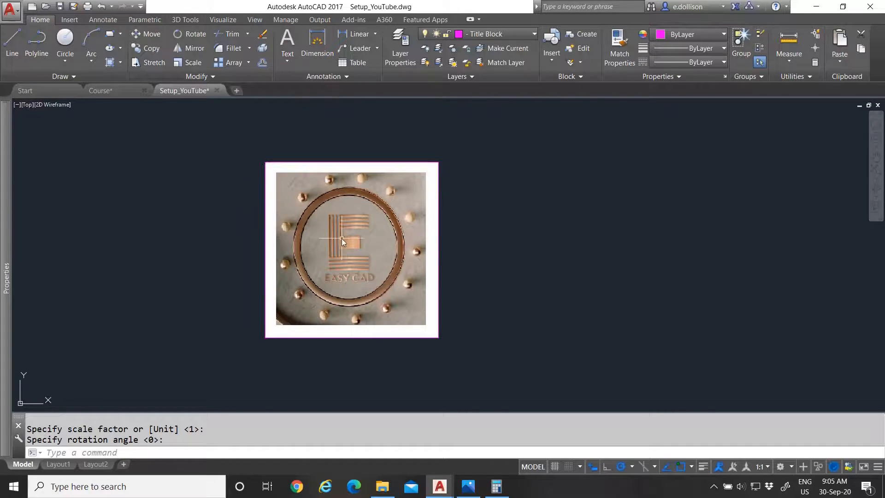
scroll(312, 299, down, 6)
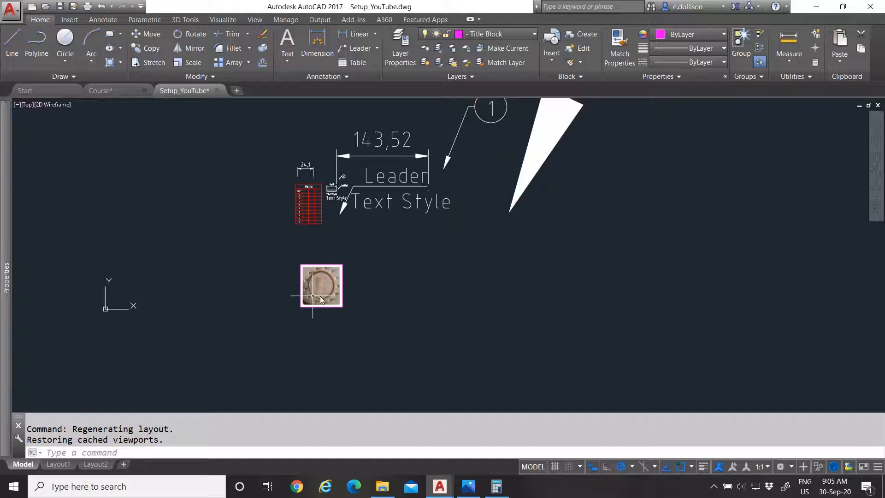
scroll(349, 305, up, 6)
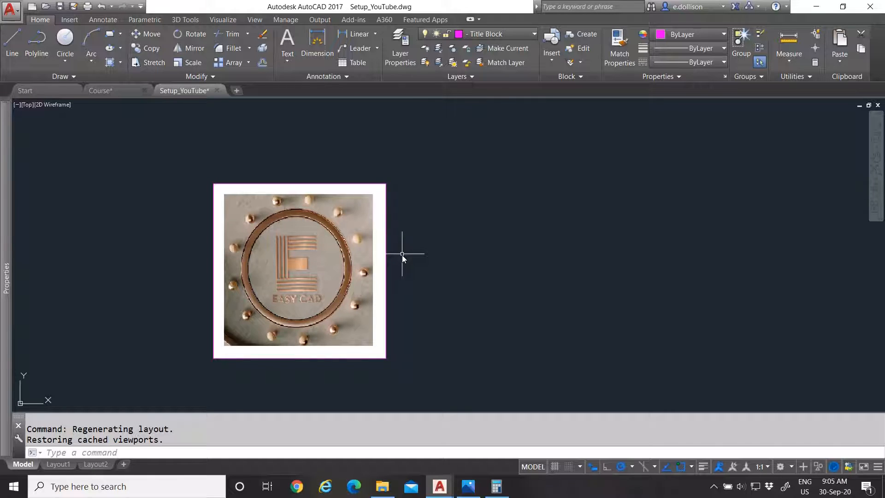
click(414, 235)
click(346, 145)
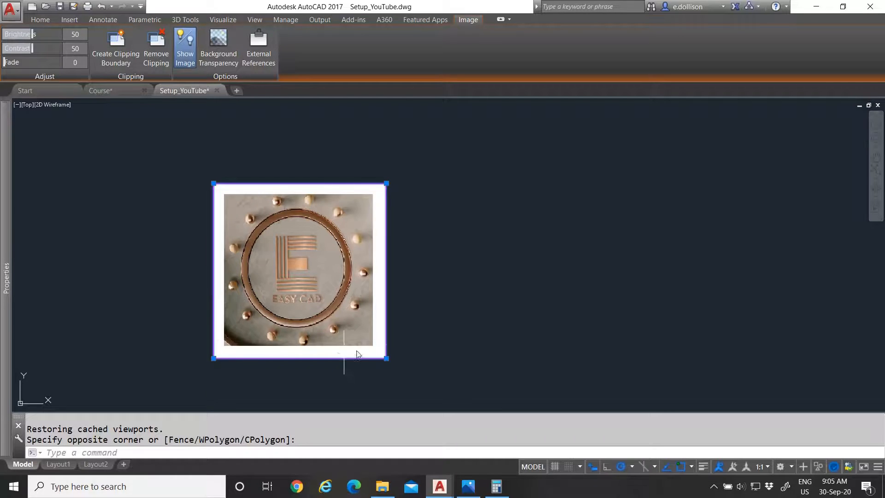
key(Escape)
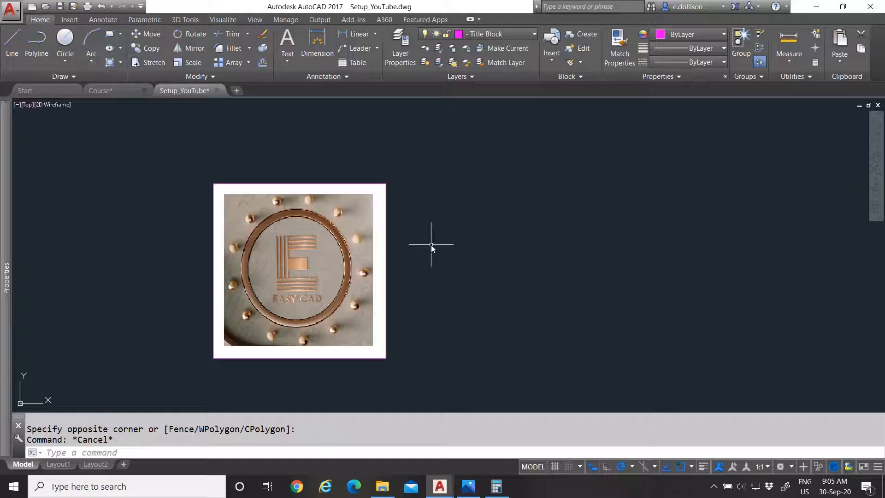
- Clip the pasted logo image with a rectangular boundary along the photo's edges to hide its white border
click(419, 270)
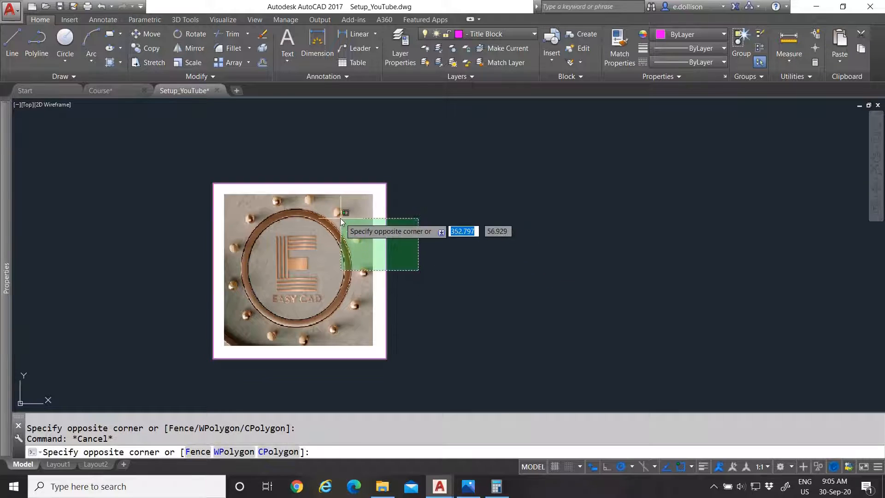
click(339, 220)
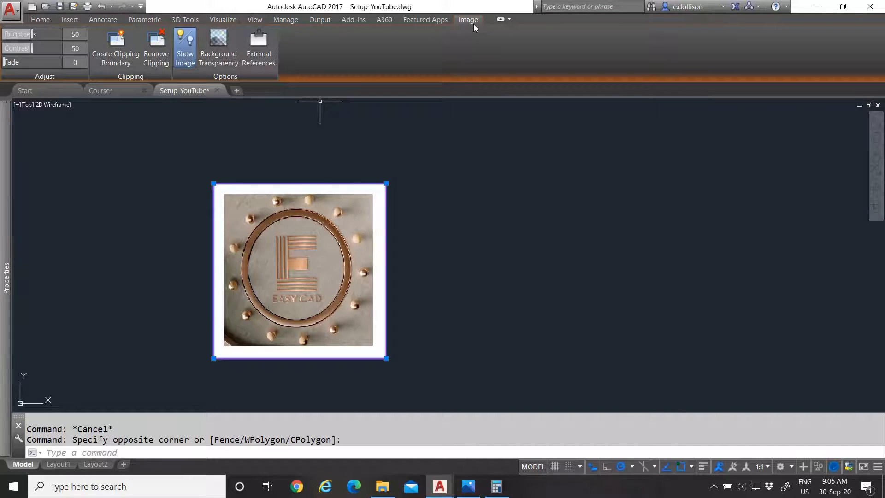
click(117, 50)
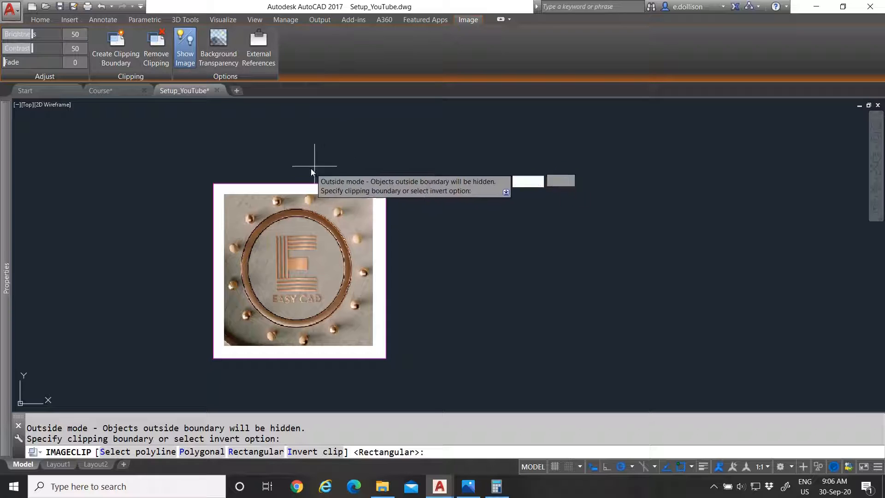
scroll(254, 330, up, 6)
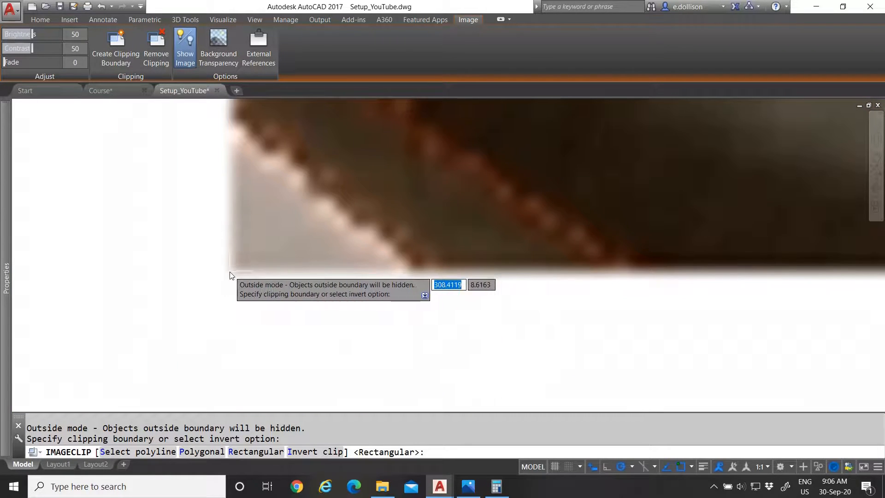
click(230, 275)
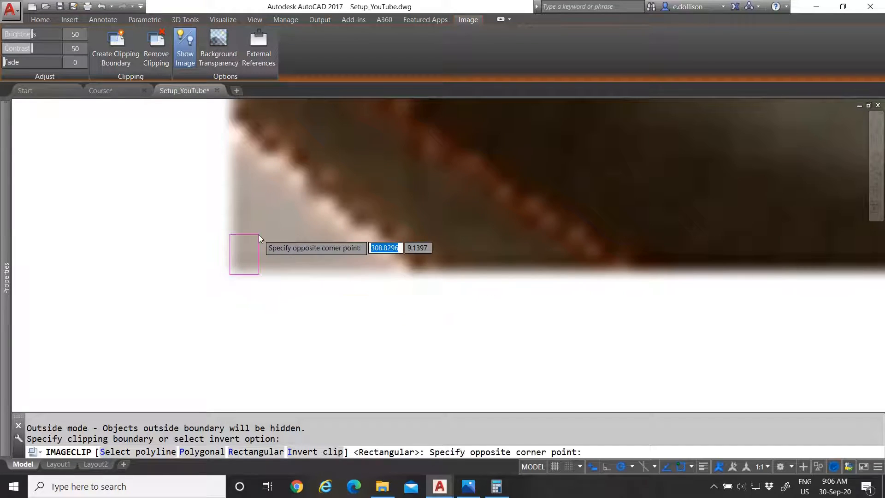
scroll(278, 299, down, 3)
scroll(278, 299, down, 5)
scroll(336, 316, up, 3)
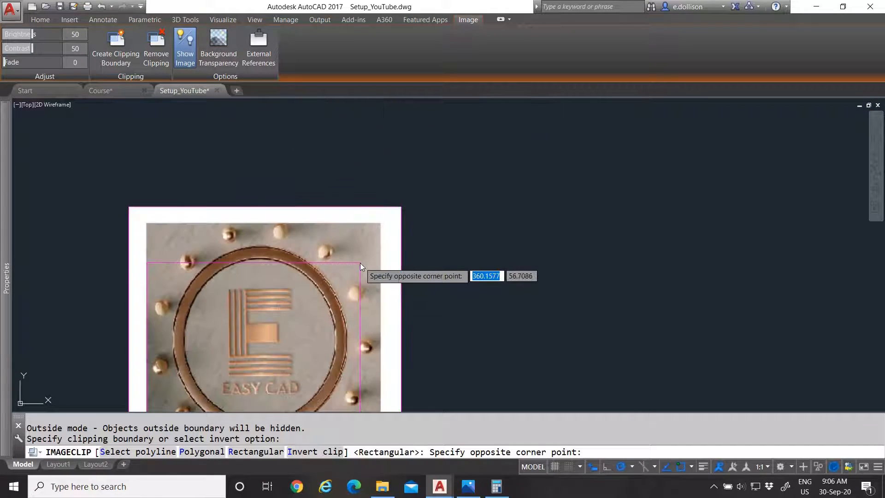
click(381, 223)
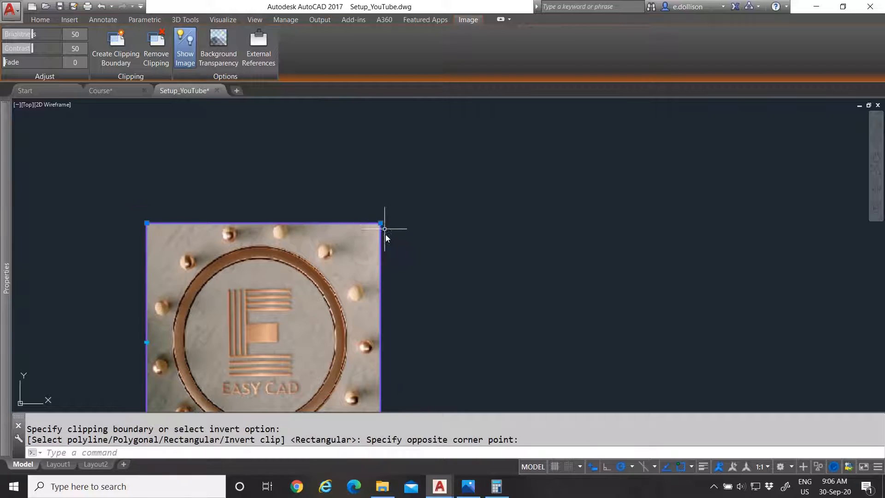
- Examine the edges and corners of the clipped logo image
scroll(355, 215, down, 2)
scroll(330, 260, up, 3)
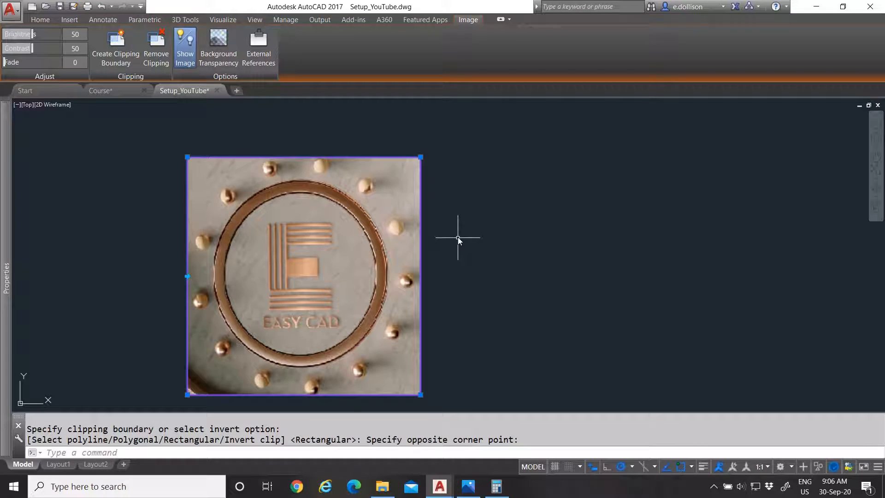
scroll(420, 156, up, 5)
scroll(437, 161, down, 5)
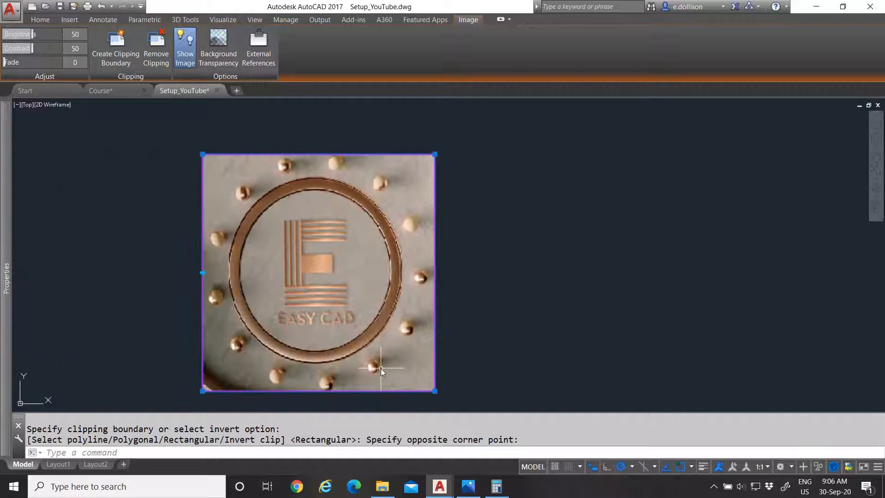
scroll(235, 392, up, 6)
scroll(247, 364, down, 4)
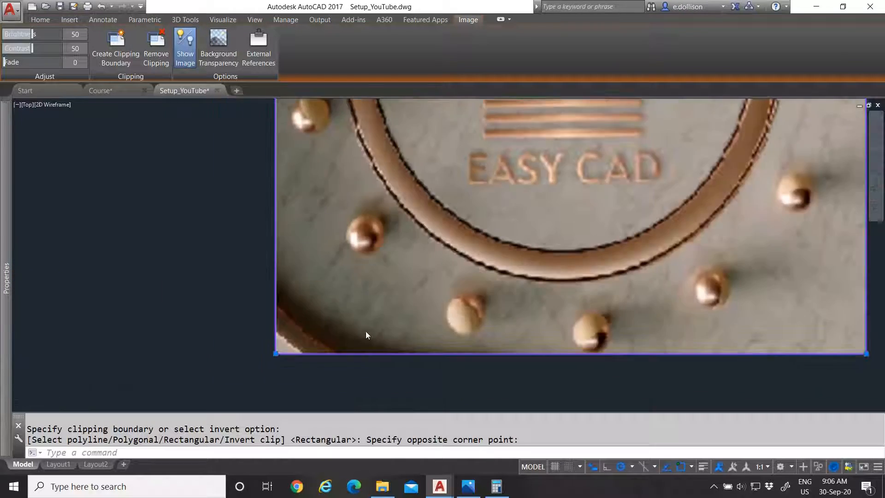
scroll(447, 293, down, 4)
scroll(453, 214, down, 2)
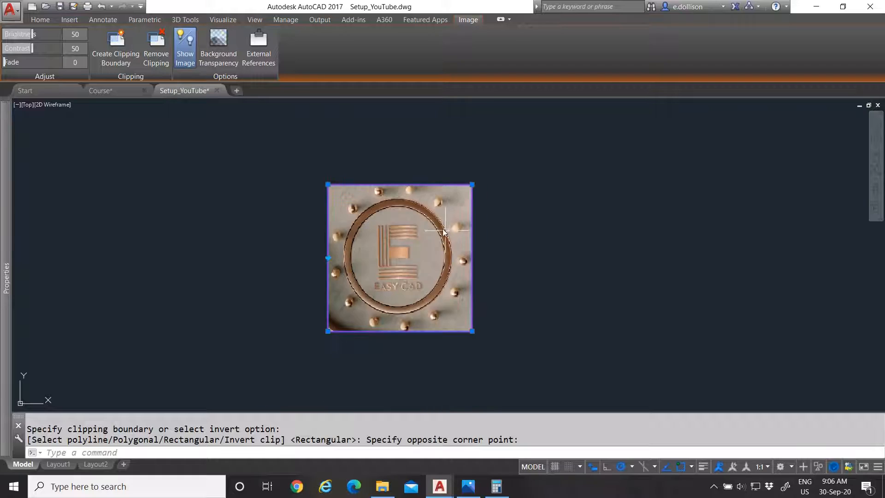
scroll(468, 226, up, 2)
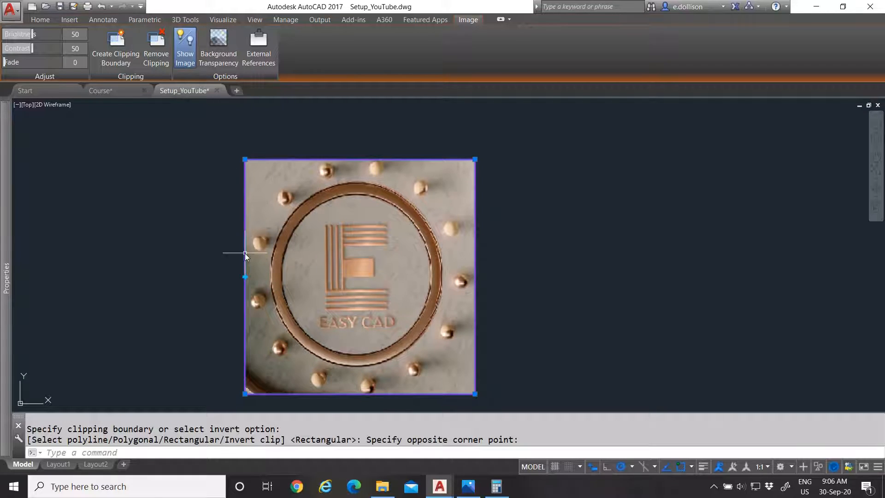
- Undo the clipping of the logo image
click(101, 6)
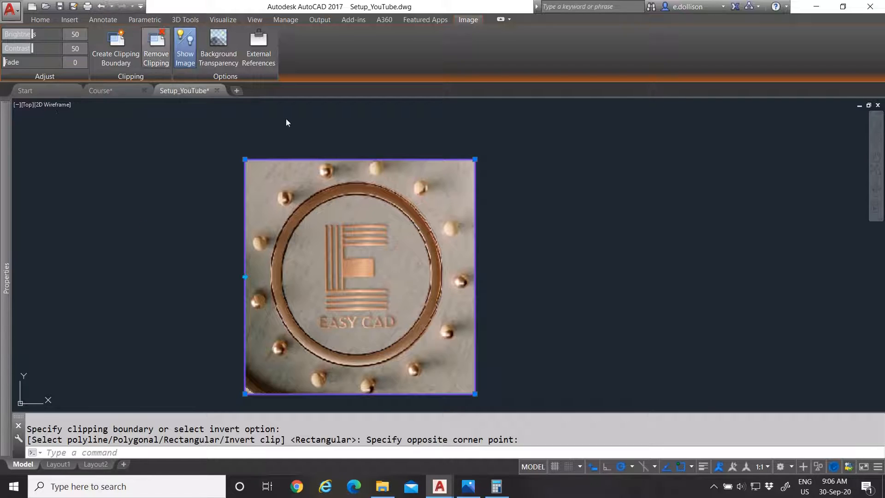
click(101, 7)
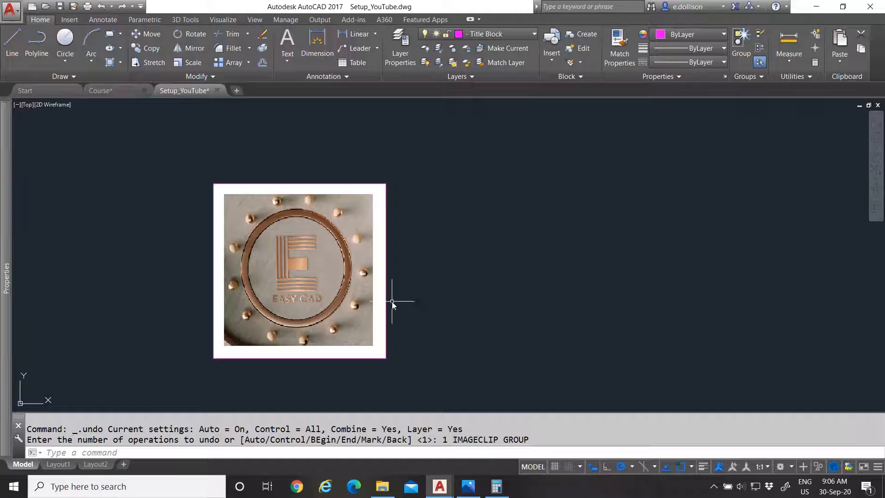
scroll(298, 335, down, 5)
scroll(344, 333, up, 4)
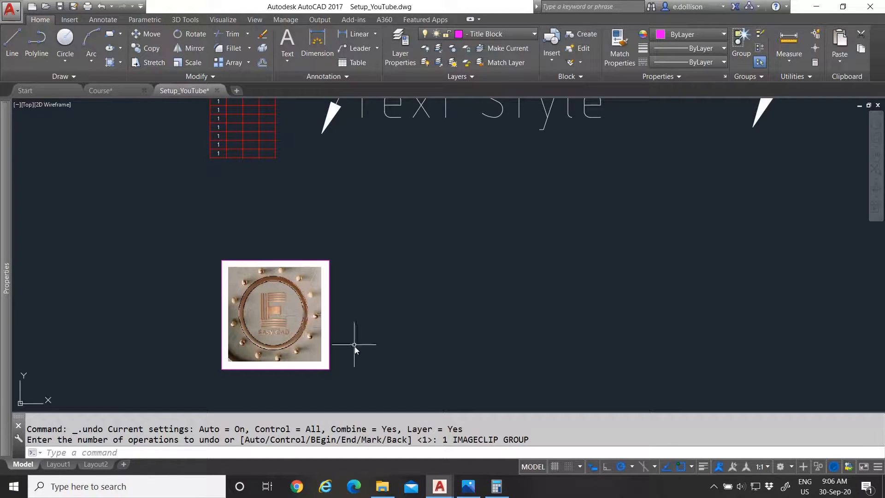
scroll(288, 379, up, 2)
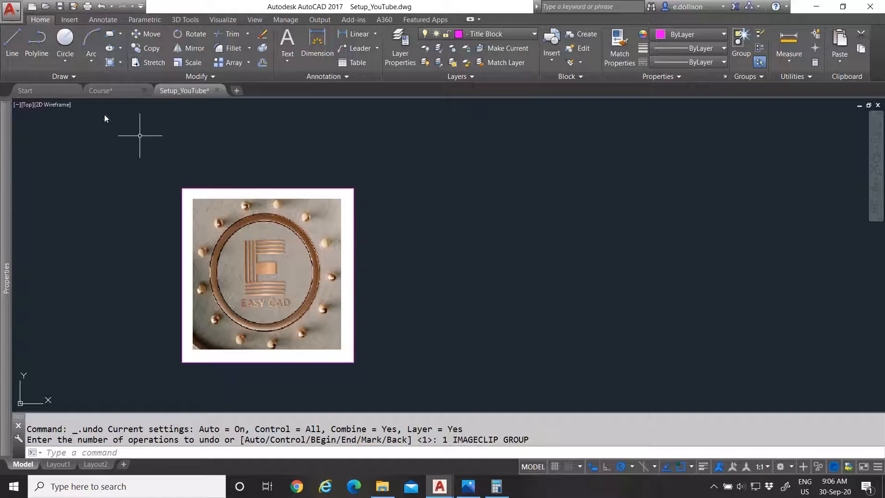
- Choose Logo_Easy.png from the Logo folder as the image file to attach to the drawing
click(77, 20)
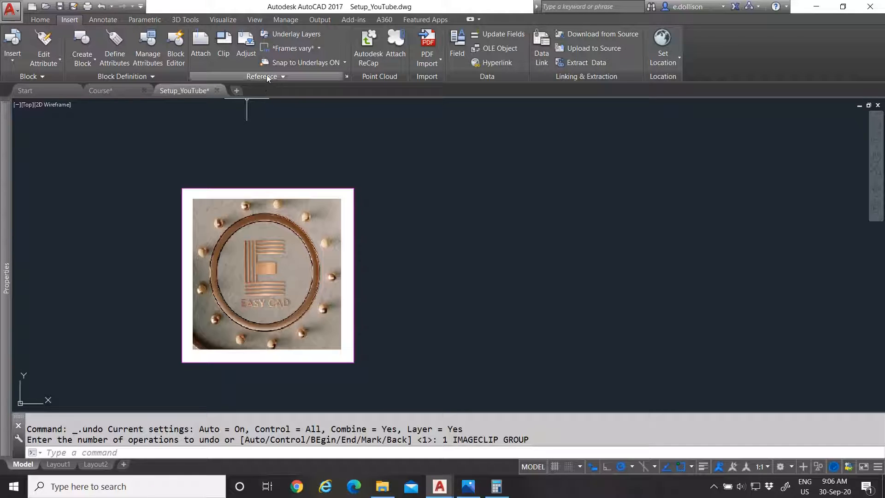
click(199, 45)
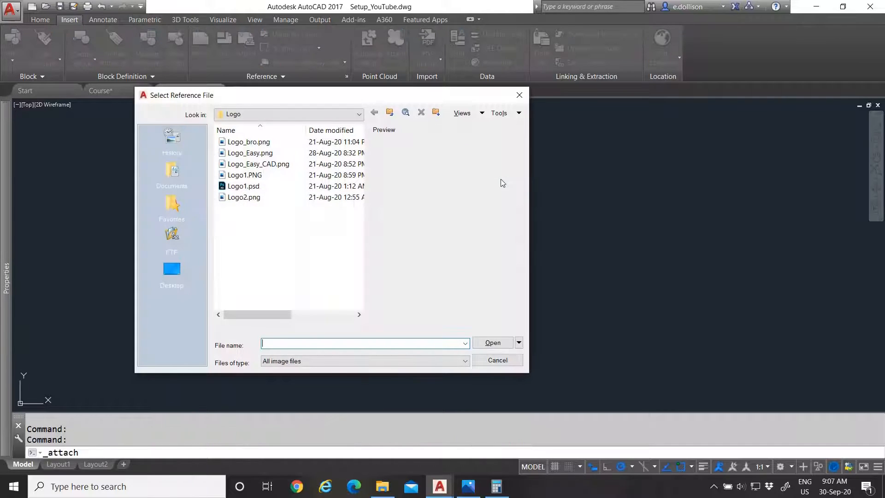
drag(254, 95, 497, 111)
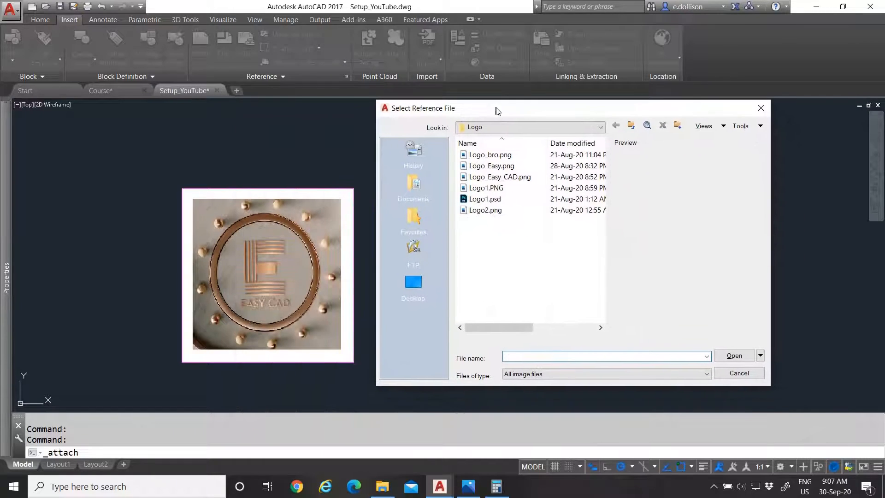
click(501, 169)
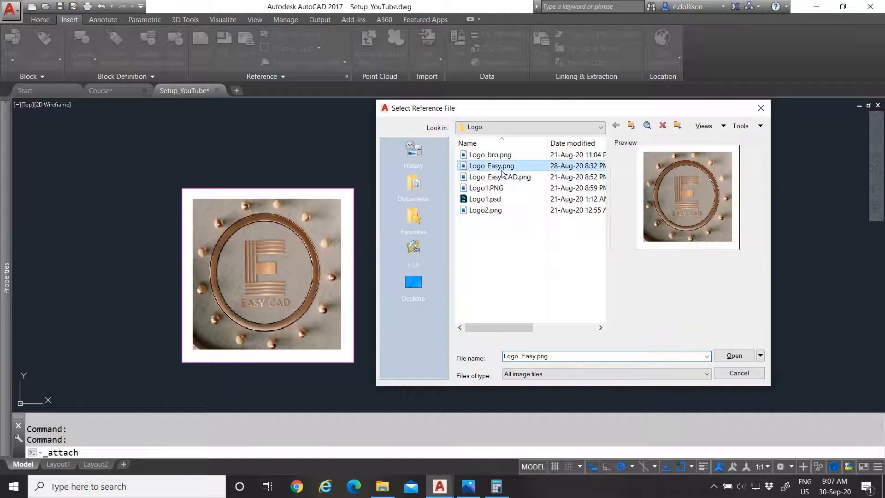
click(727, 356)
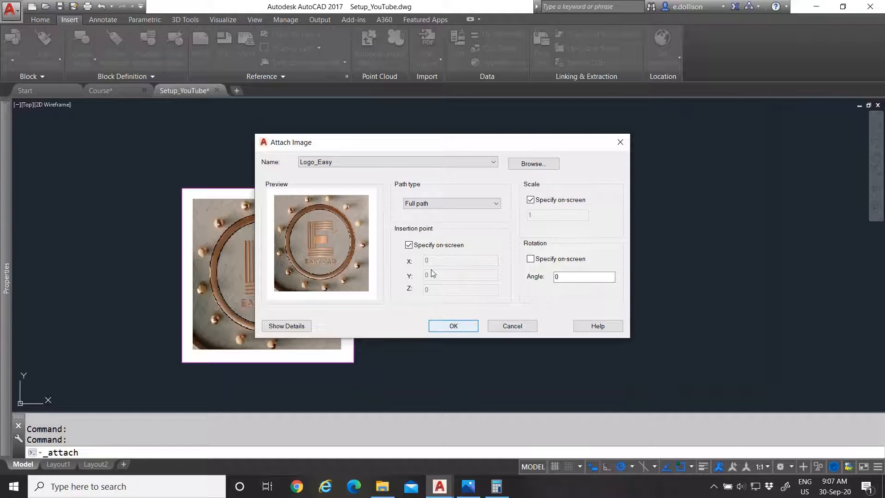
- Try the Full path, Relative path and No path types for the image attachment
click(437, 205)
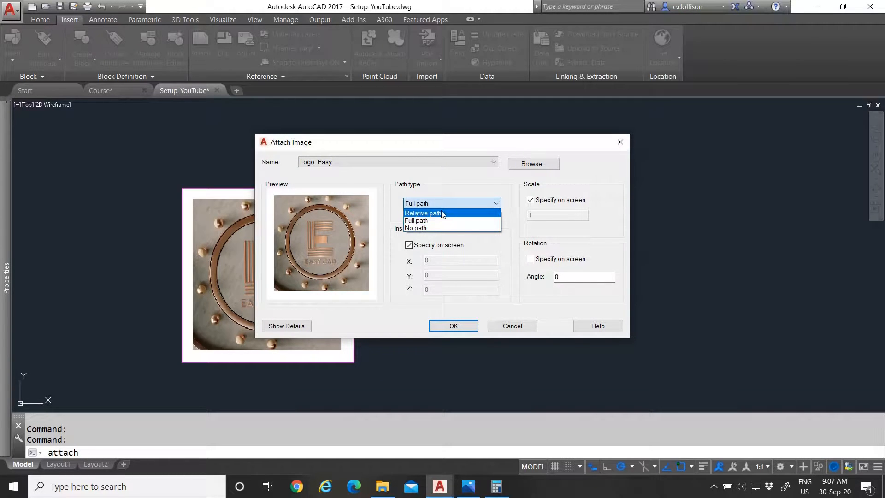
click(436, 221)
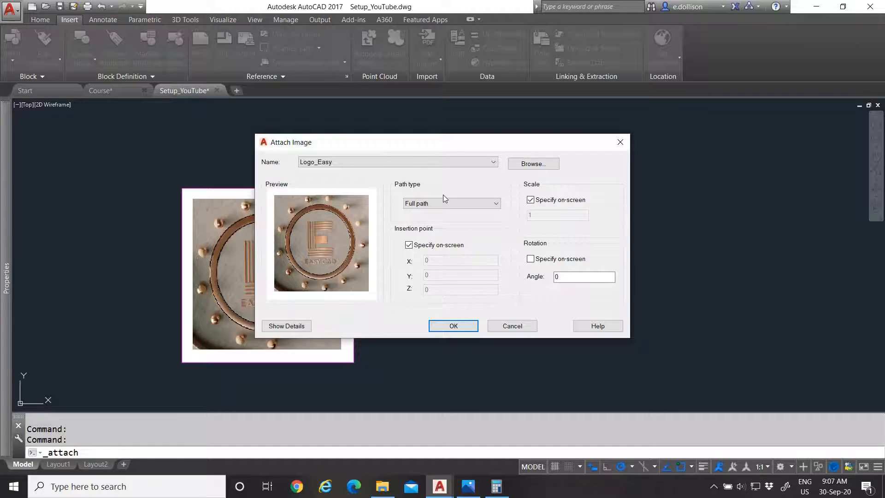
click(453, 203)
click(446, 201)
click(448, 203)
click(438, 213)
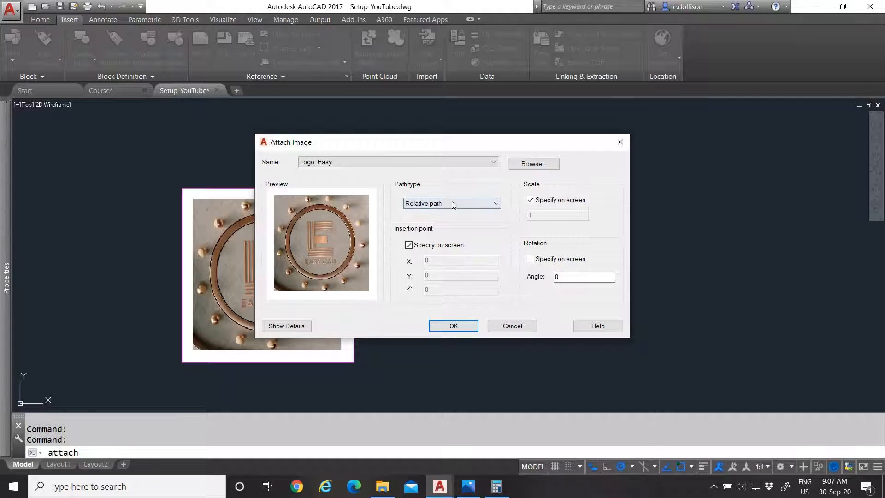
click(452, 203)
click(458, 224)
- Attach Logo_Easy with a full path beside the pasted logo, aligned with its lower edge, at scale factor 1
click(461, 204)
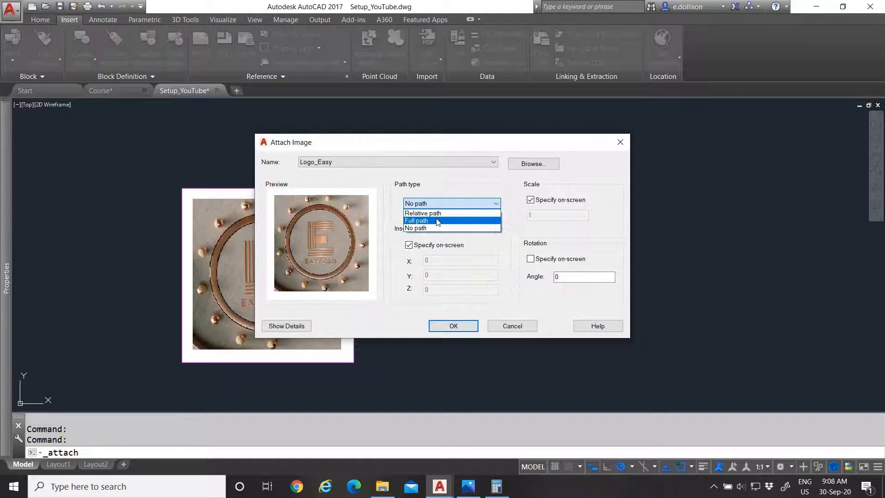
click(438, 221)
click(451, 326)
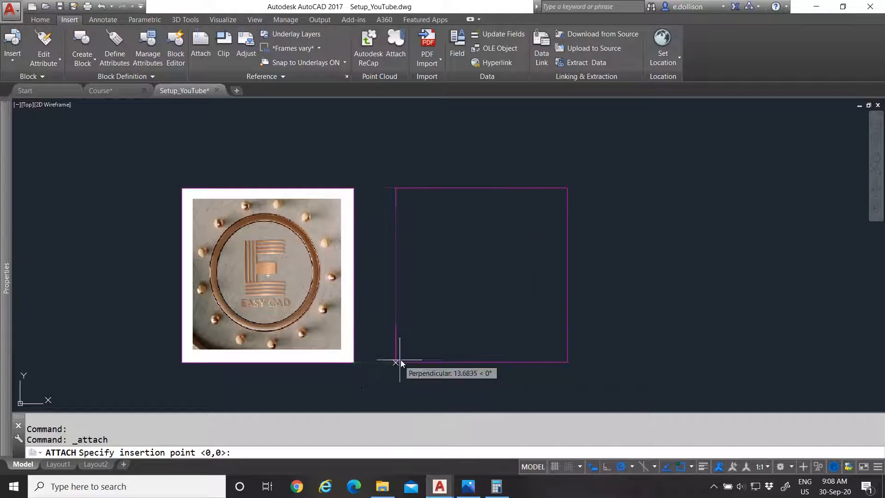
click(402, 362)
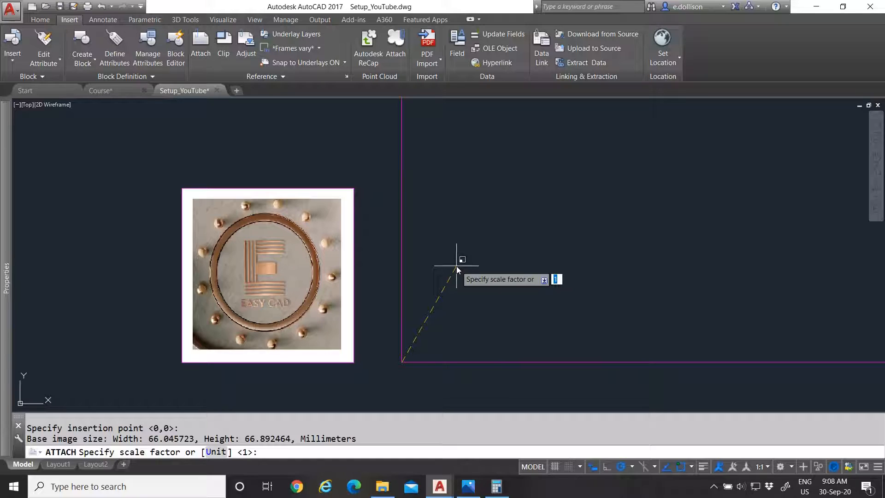
key(Return)
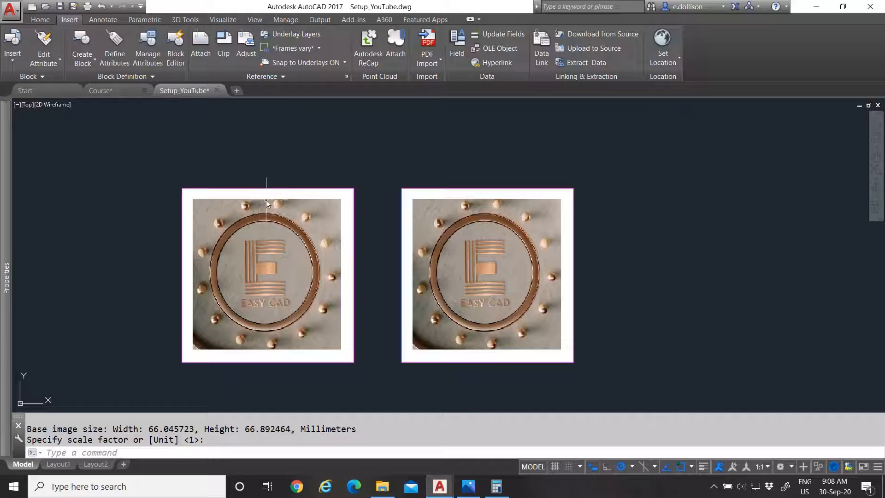
- Inspect the properties of the pasted logo image, including its saved path, and clear the selection
click(295, 162)
click(270, 213)
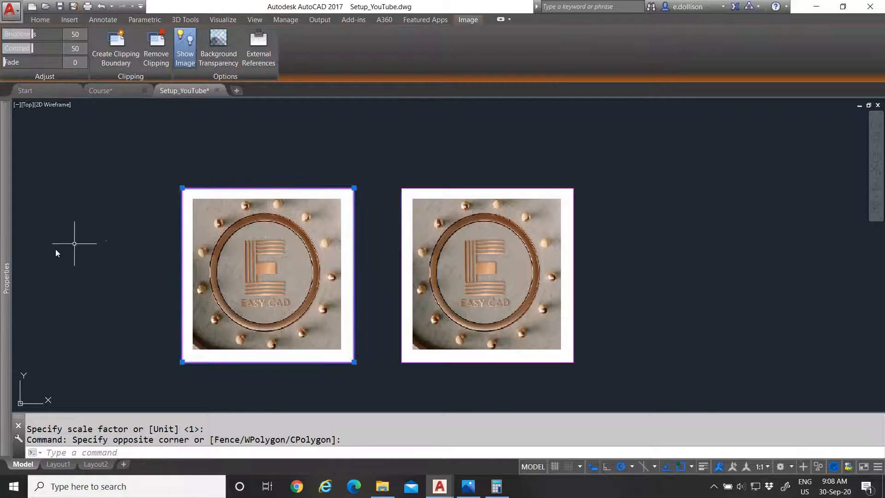
mouse_move(9, 250)
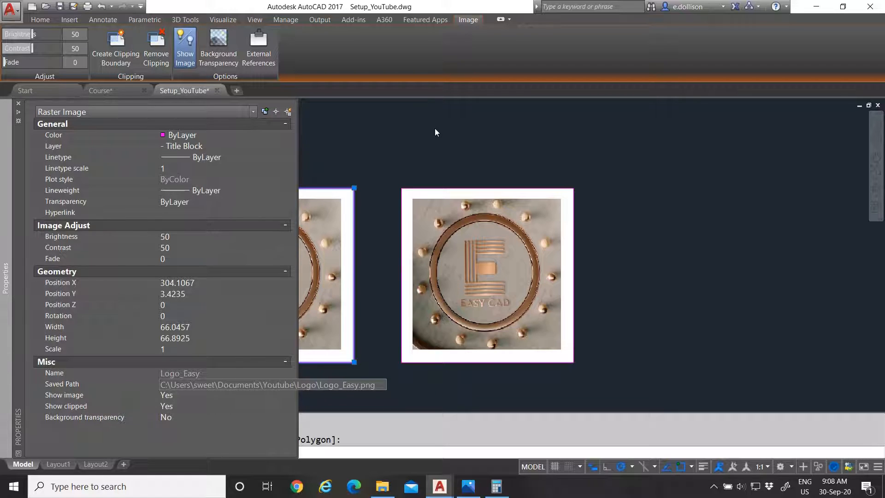
key(Escape)
key(Escape)
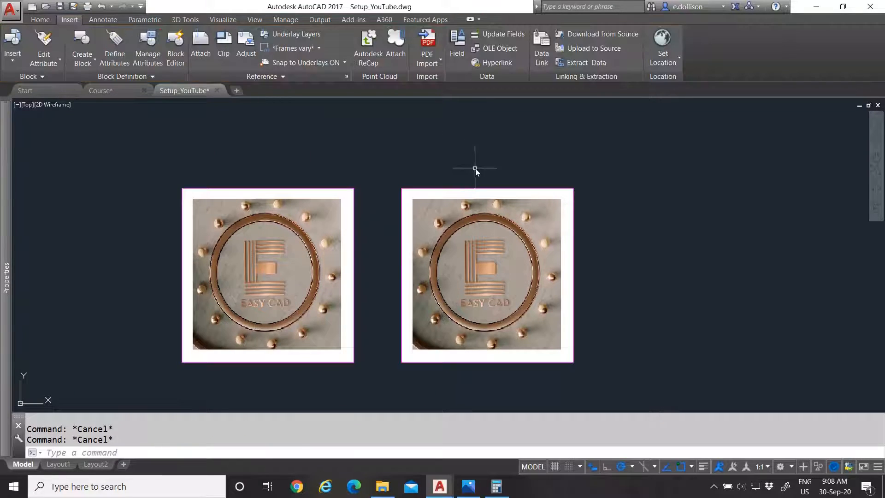
- Inspect the properties of the newly attached logo image for comparison and deselect it
click(446, 235)
mouse_move(2, 336)
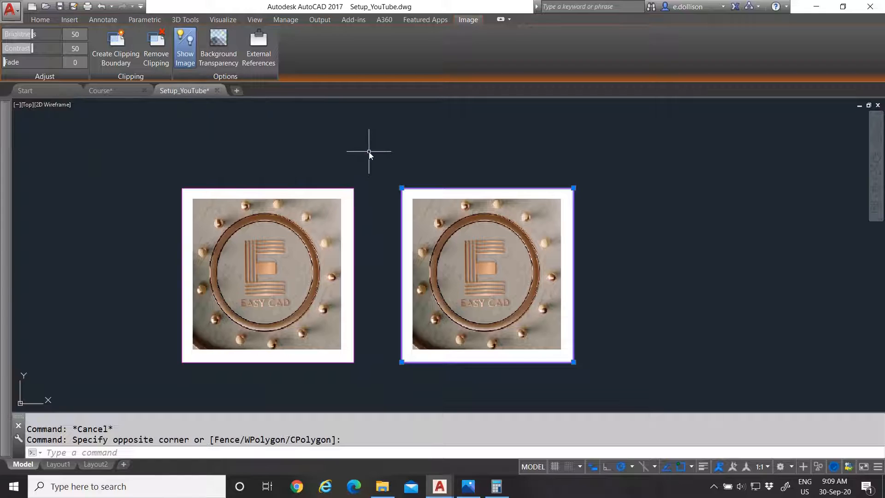
key(Escape)
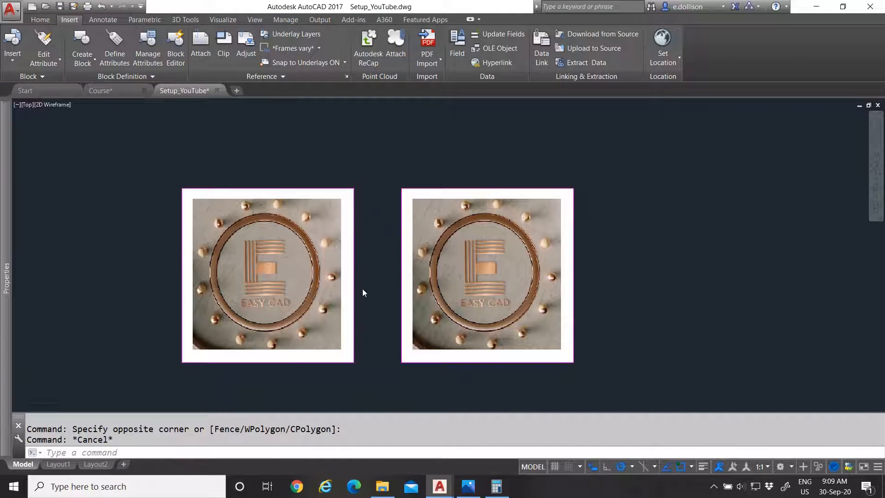
- Attach Logo_Easy.png again with No path, beside the second logo and aligned with its lower edge, at scale factor 1
scroll(364, 282, down, 2)
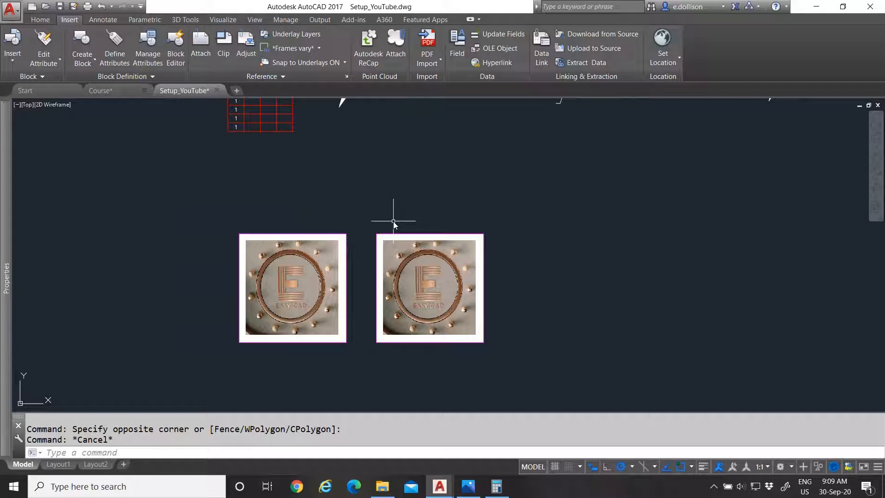
click(200, 44)
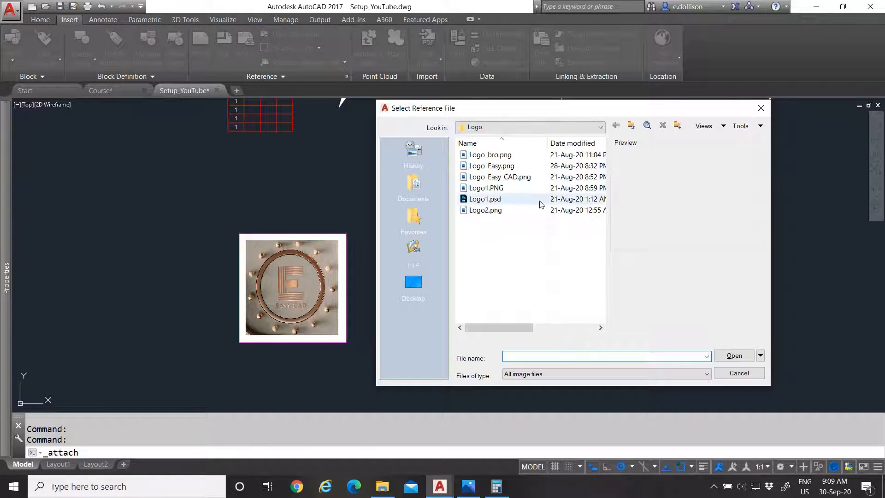
click(501, 166)
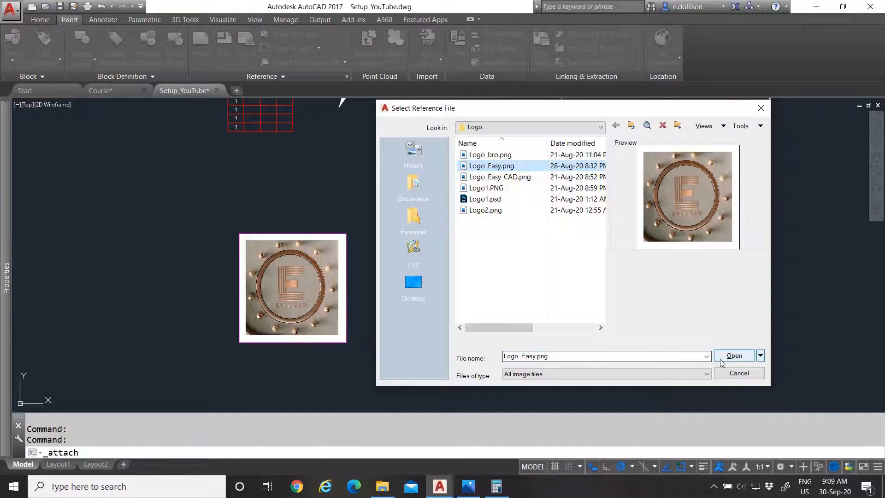
click(734, 355)
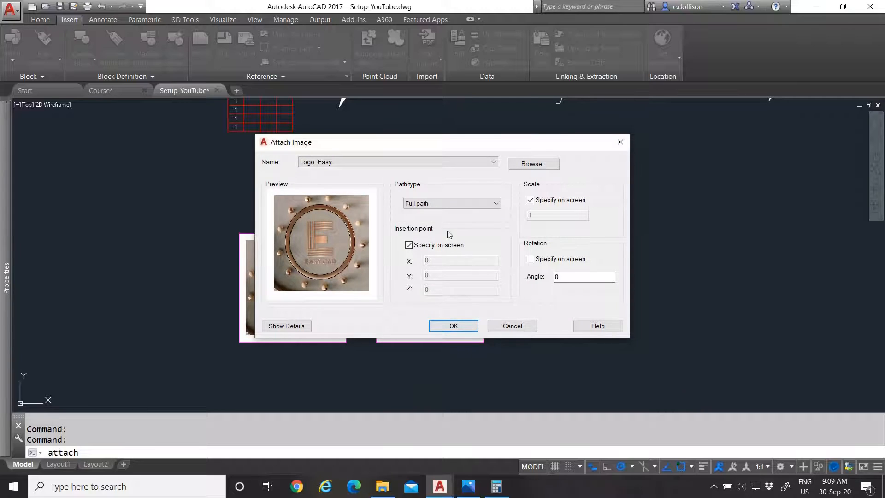
click(446, 204)
click(432, 228)
click(455, 326)
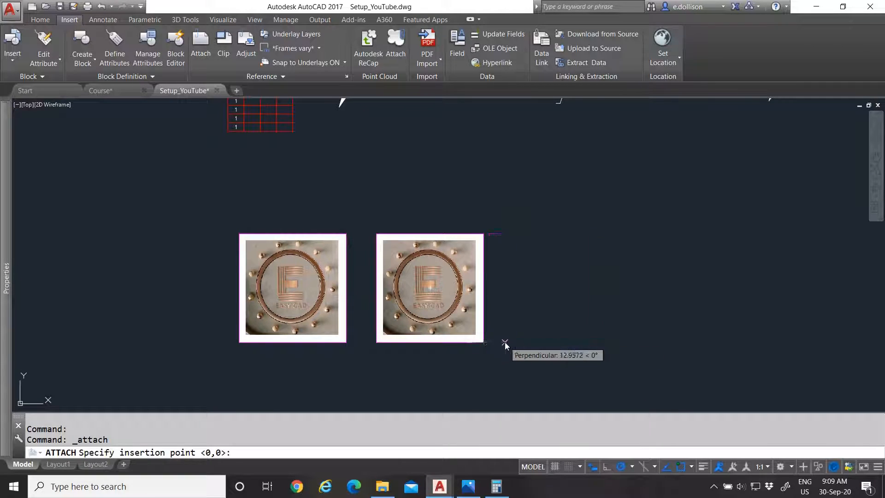
click(506, 342)
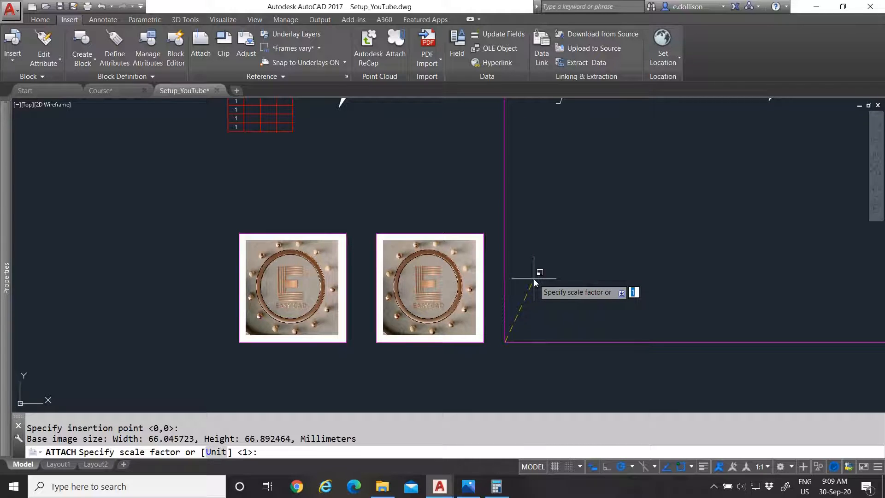
key(Return)
- Inspect the properties of the third logo image attached without a path, and erase that image
click(590, 231)
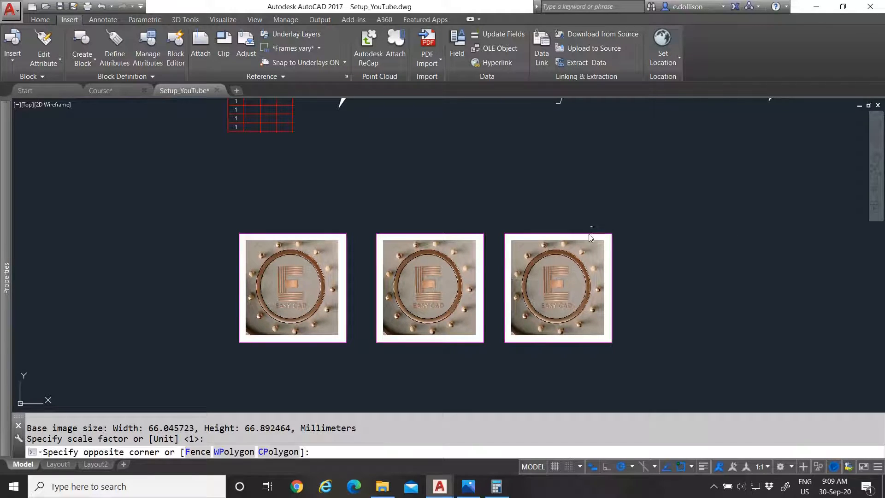
click(567, 284)
mouse_move(5, 380)
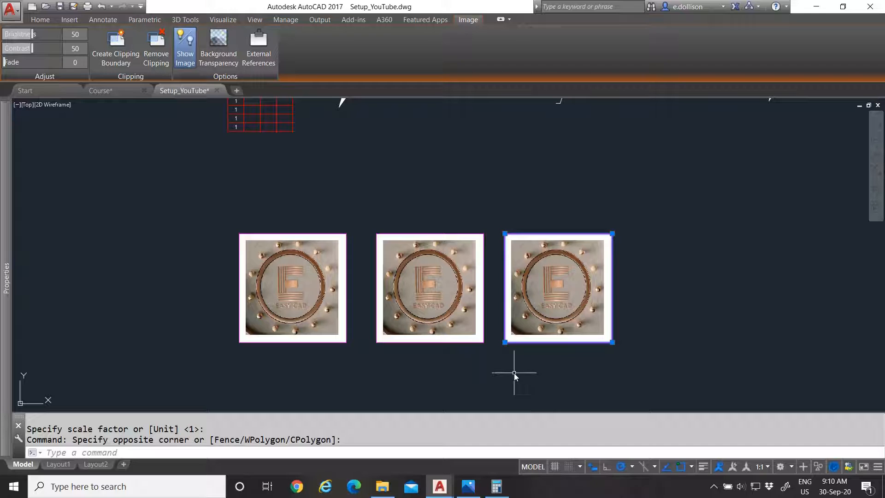
click(382, 488)
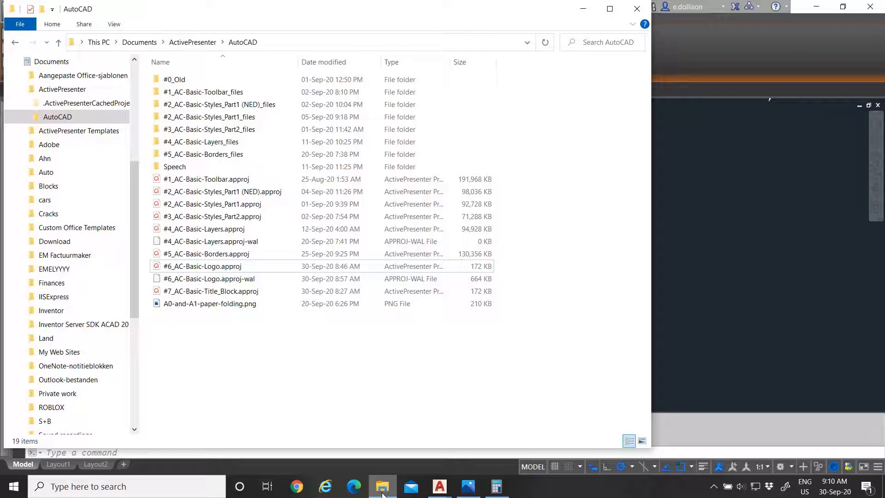
click(383, 488)
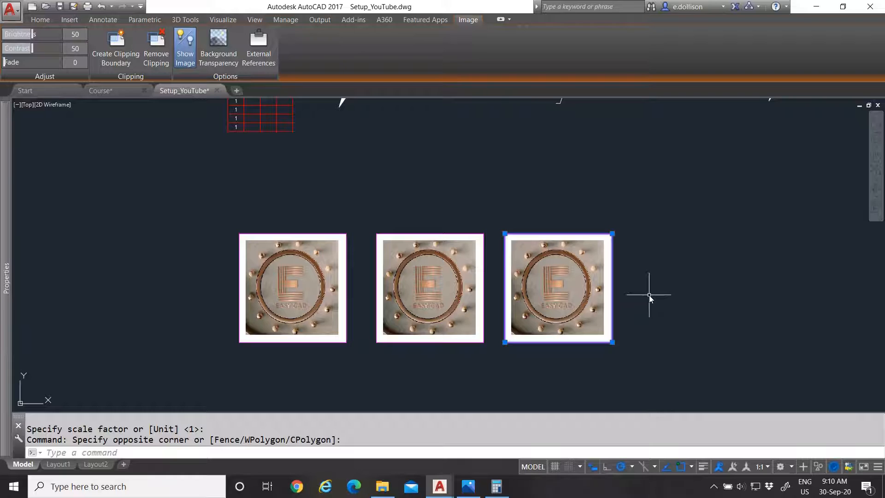
key(Delete)
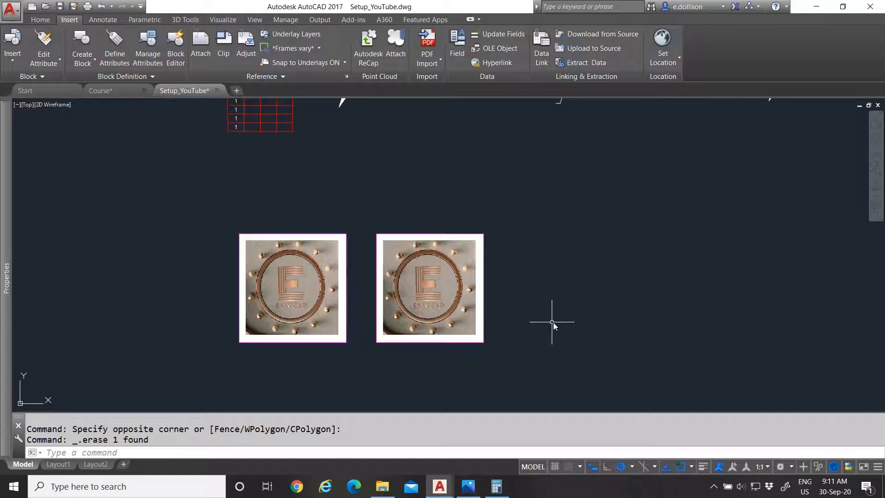
- Draw an ellipse from the center of the second logo image, tracing the ring's inner edge, with a vertical half-axis of about 19.4
scroll(520, 275, up, 2)
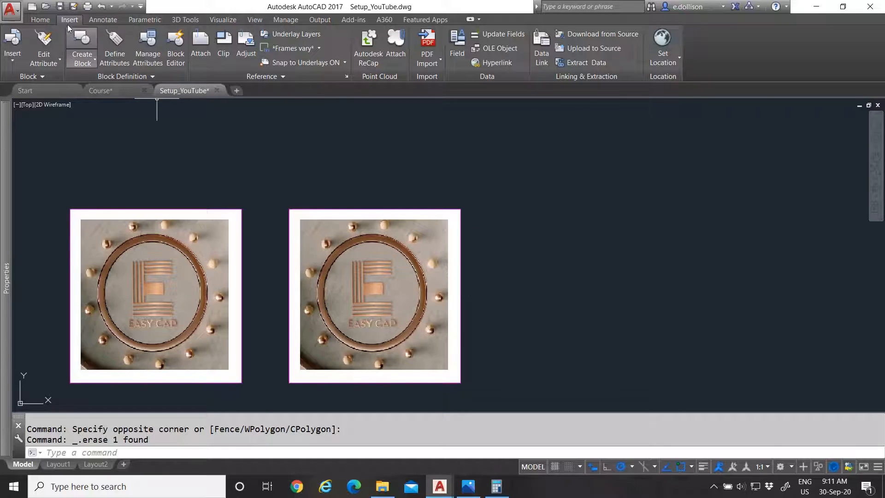
click(50, 19)
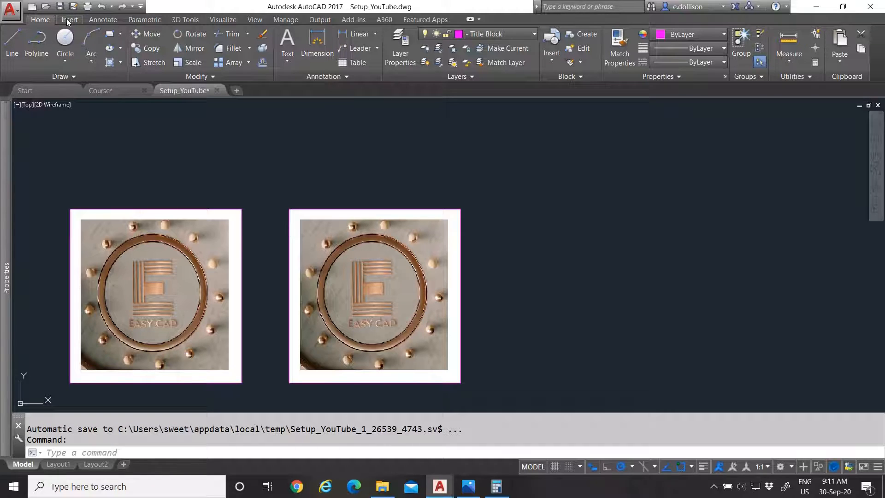
scroll(386, 300, up, 2)
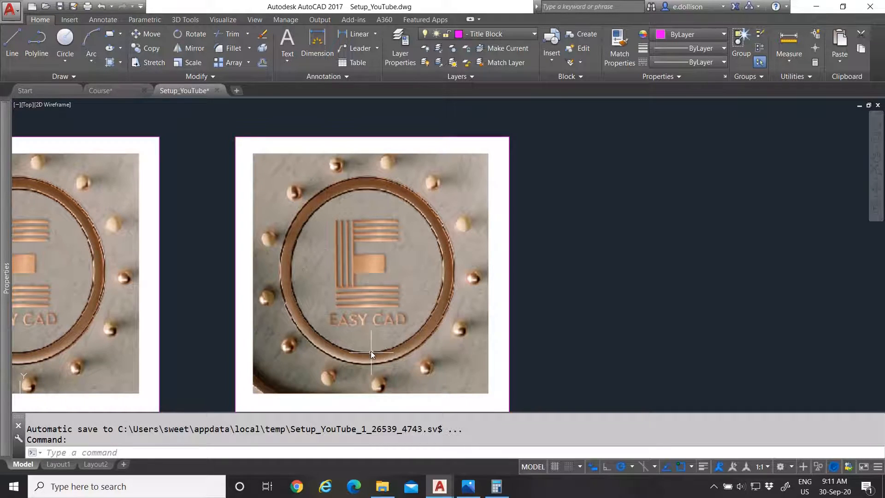
click(110, 49)
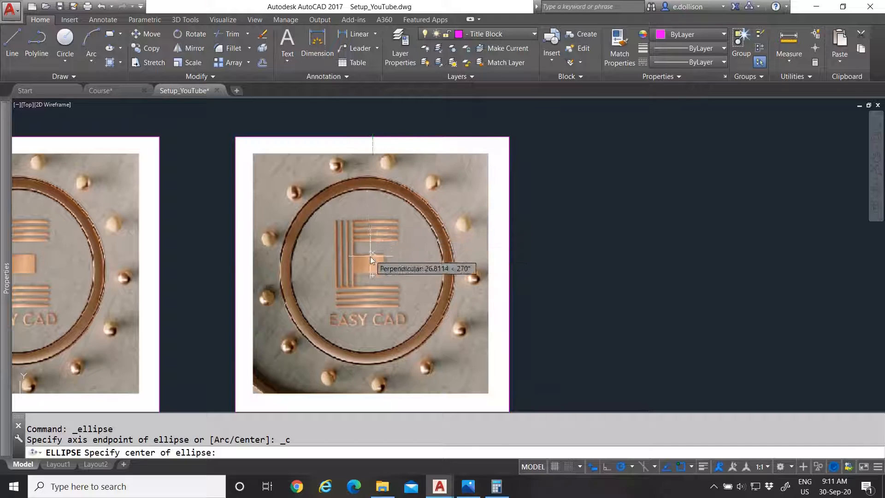
click(372, 275)
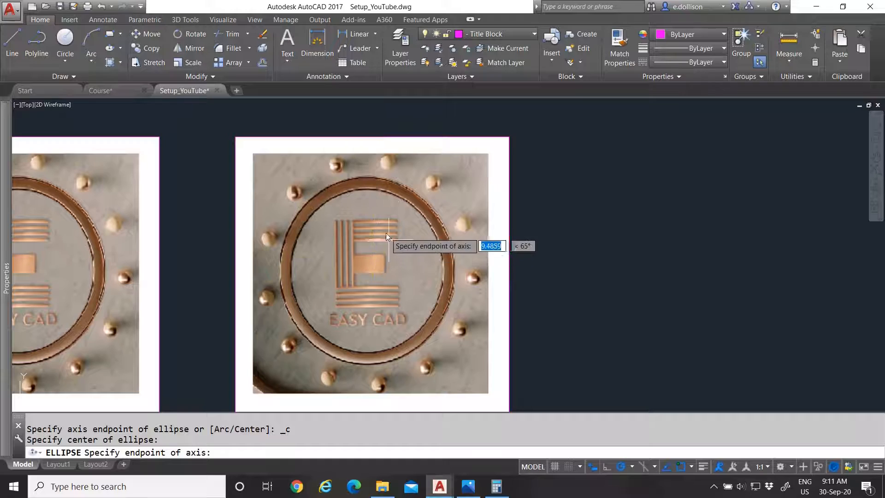
click(109, 51)
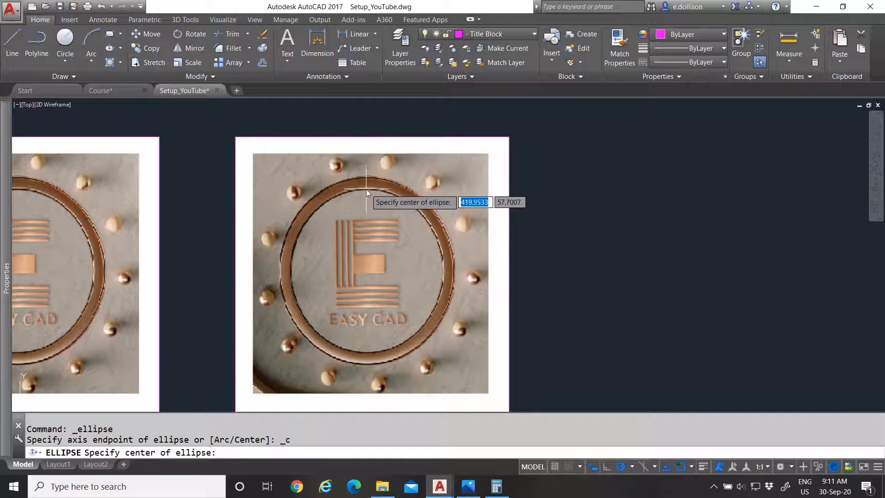
click(366, 272)
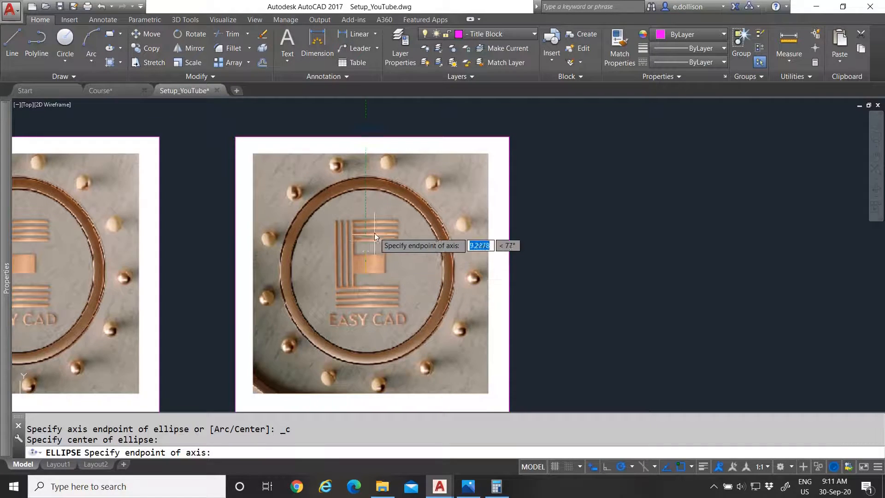
click(367, 190)
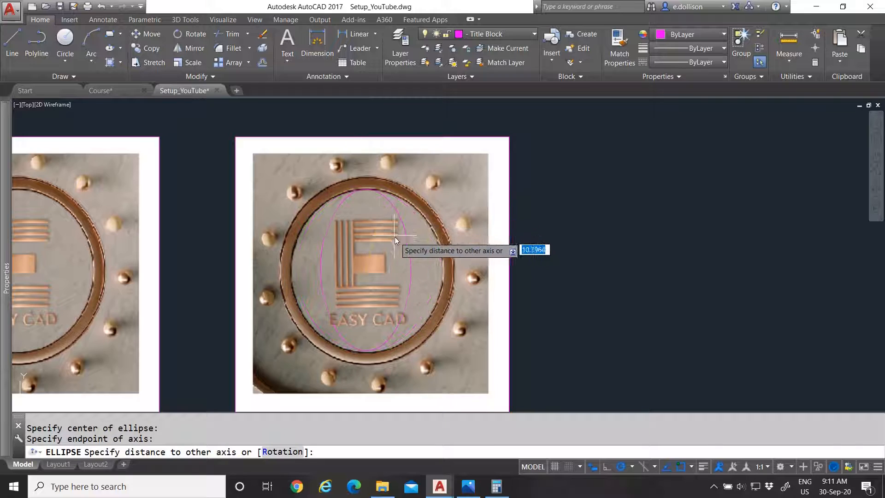
click(441, 268)
- Move the traced ellipse about 0.6 units horizontally to the right to line it up with the ring's inner edge
click(439, 253)
scroll(355, 346, up, 2)
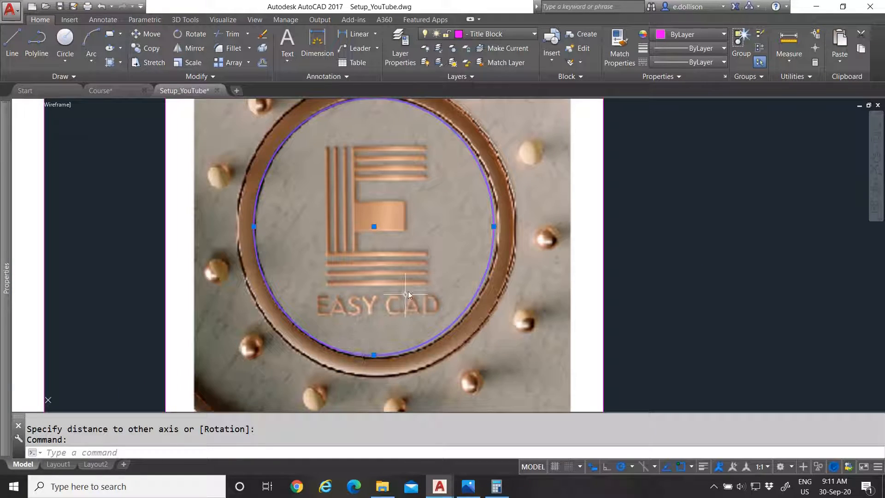
scroll(418, 289, down, 1)
scroll(406, 264, up, 1)
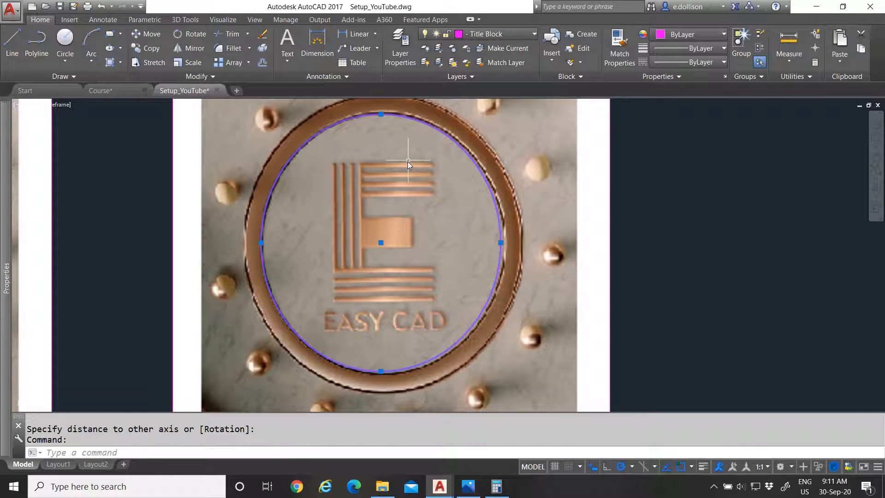
text(M)
key(Return)
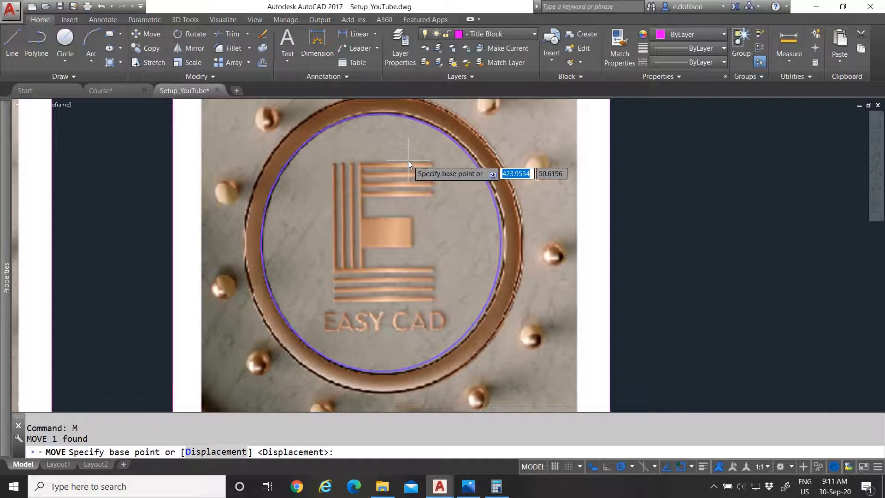
click(427, 179)
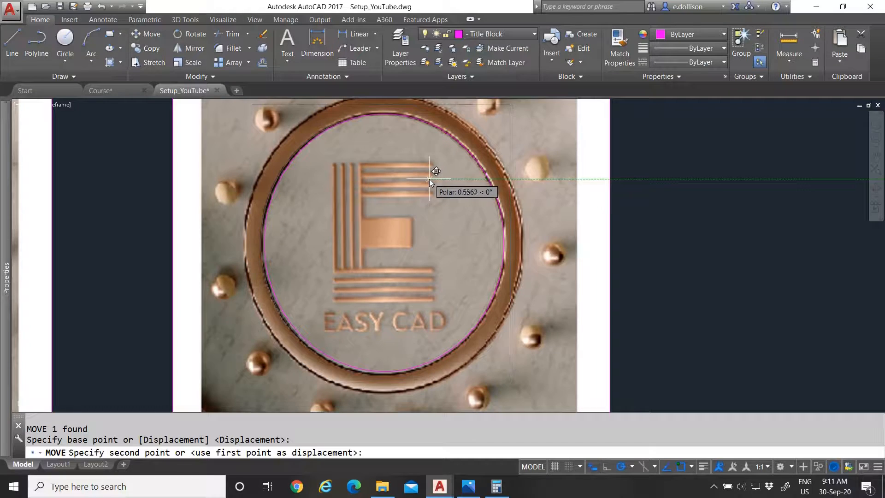
click(430, 178)
- Stretch the ellipse's upper quadrant point slightly upward onto the ring's dark inner edge
click(396, 115)
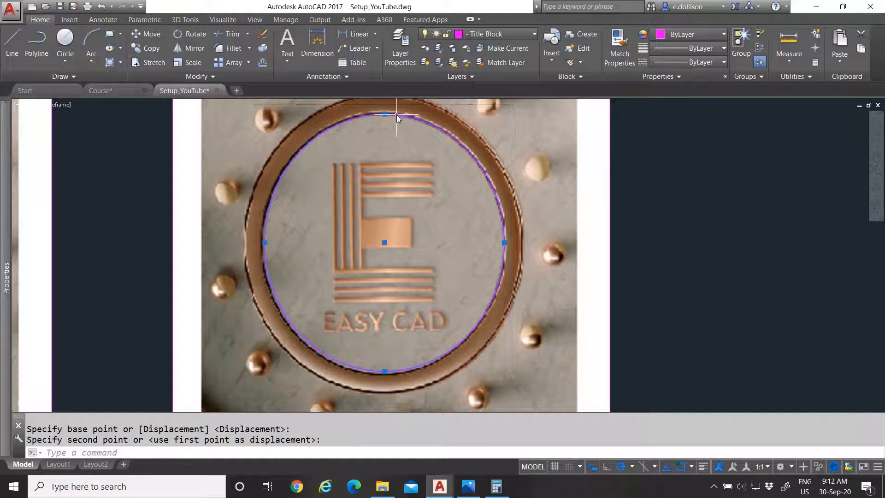
scroll(396, 115, up, 6)
click(375, 133)
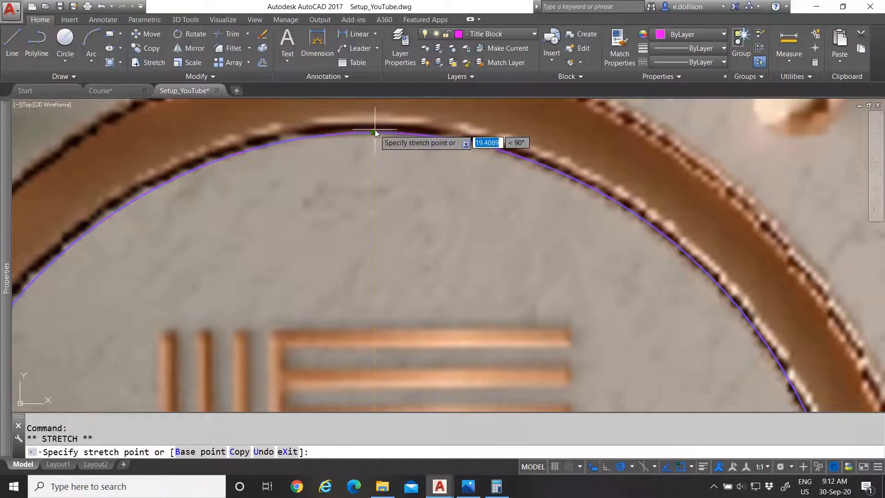
scroll(387, 143, down, 5)
scroll(396, 184, down, 3)
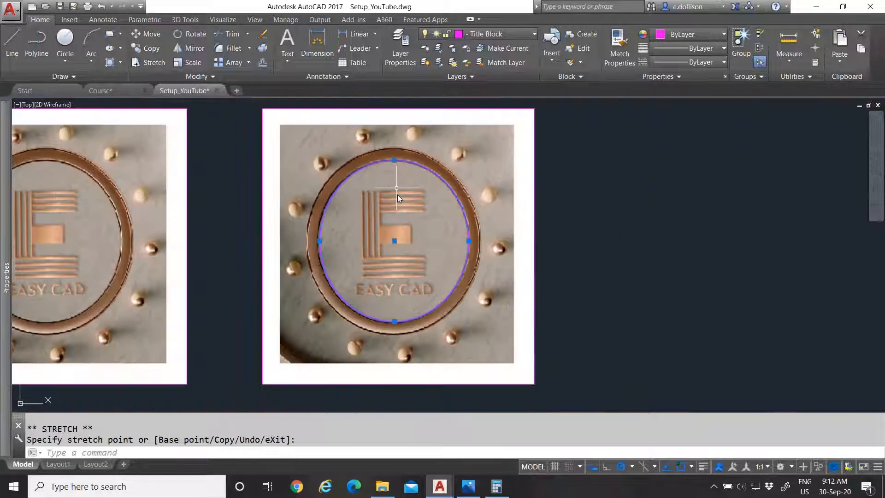
- Stretch the ellipse's right quadrant point slightly outward to match the ring's inner edge
scroll(383, 317, up, 3)
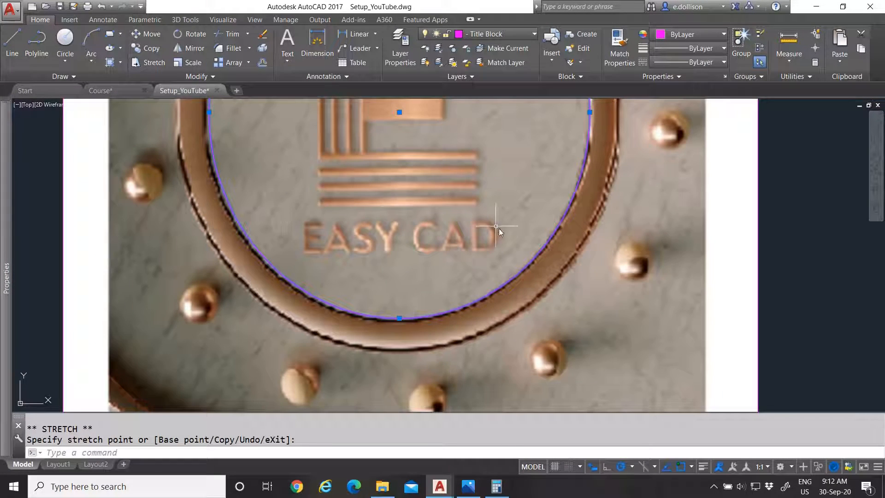
scroll(503, 216, down, 4)
scroll(460, 204, up, 2)
scroll(329, 221, up, 3)
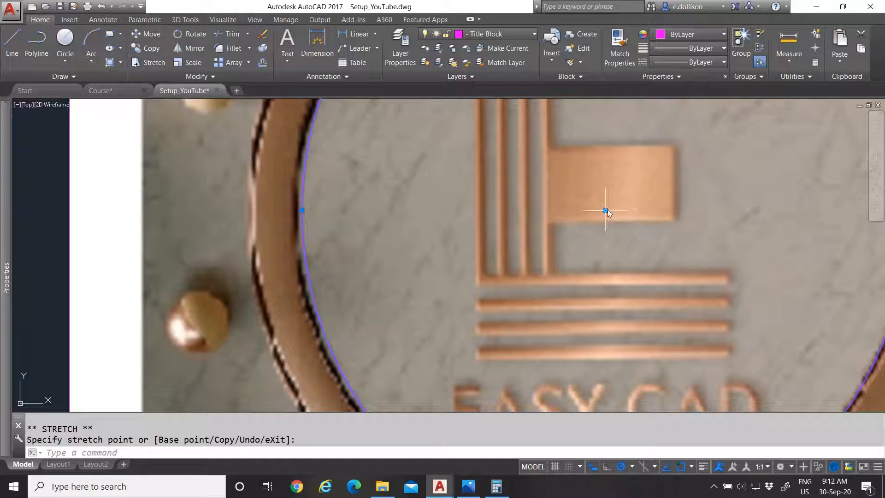
scroll(576, 216, down, 4)
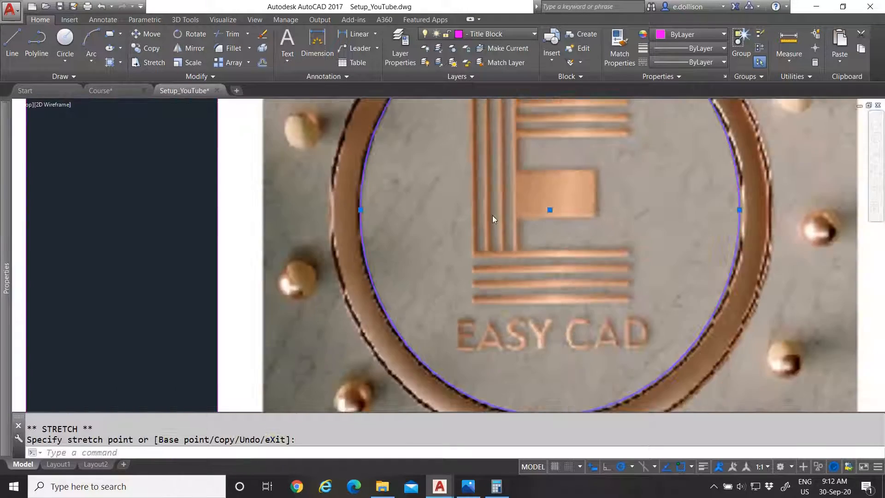
scroll(645, 210, up, 6)
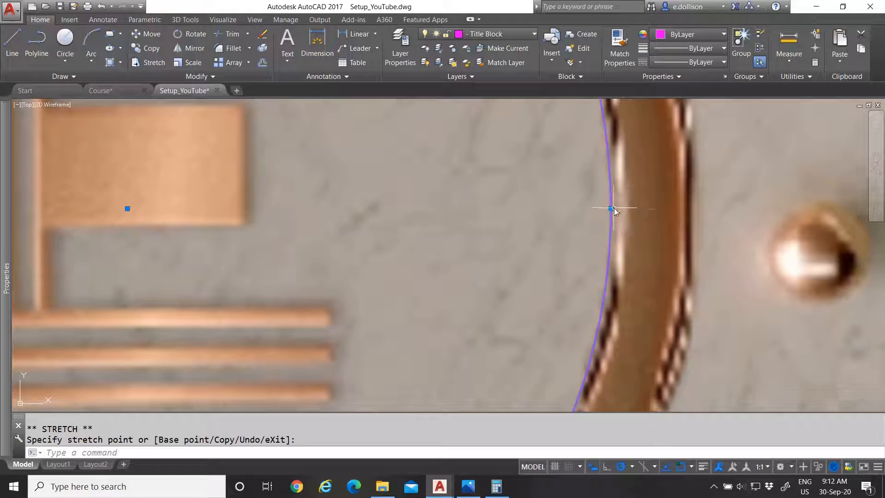
click(630, 209)
scroll(543, 206, down, 8)
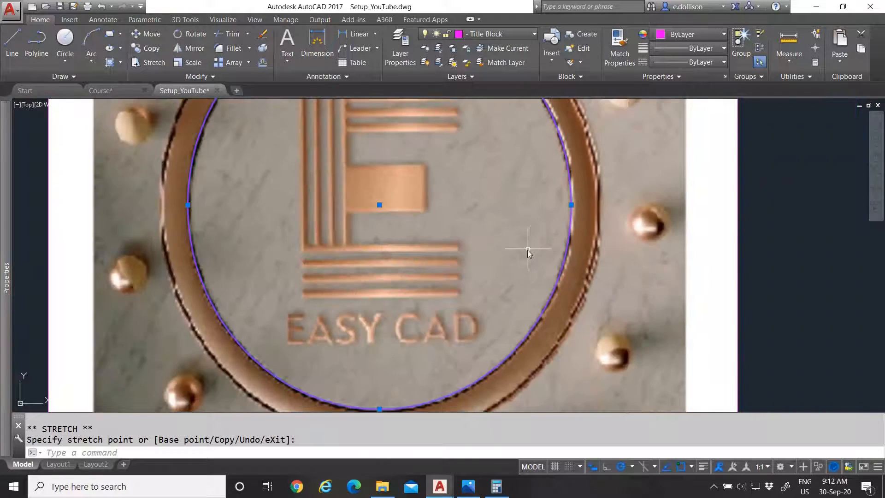
- Move the ellipse straight down by its center point about 0.06 units, toward the ring's lower inner edge
scroll(438, 183, up, 5)
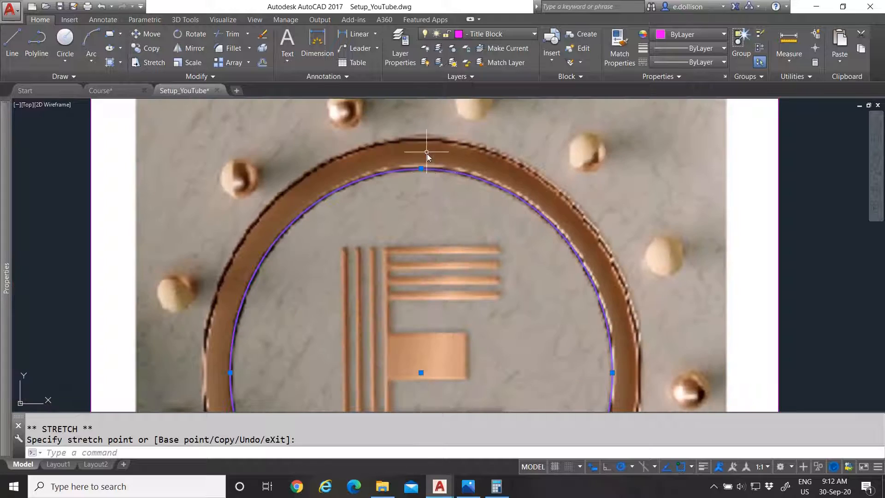
scroll(424, 173, down, 5)
scroll(428, 183, down, 2)
scroll(395, 296, up, 15)
scroll(433, 308, down, 10)
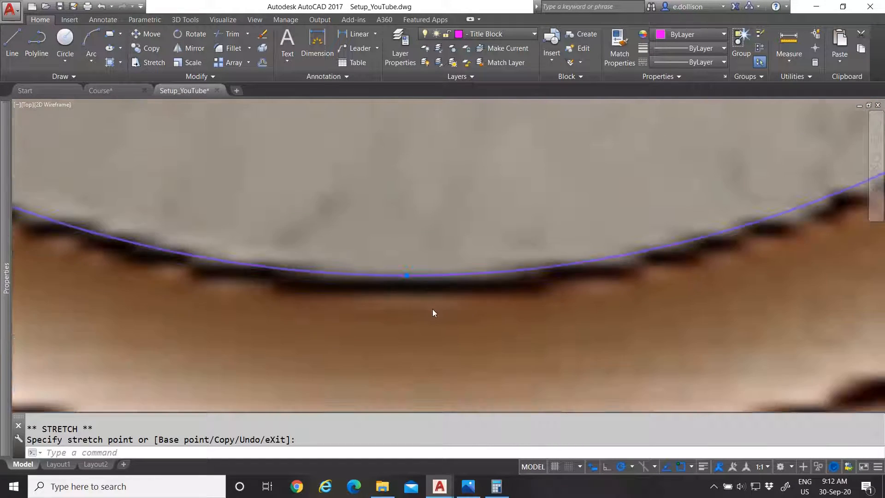
scroll(431, 115, up, 8)
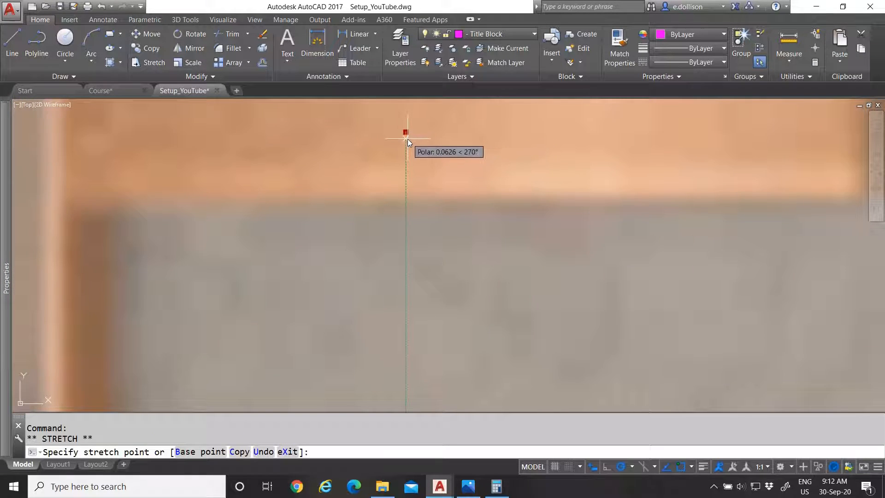
click(408, 139)
scroll(475, 213, down, 7)
- Stretch the ellipse's upper quadrant point slightly upward again and check the fit along the top and bottom of the ring
scroll(477, 219, down, 3)
scroll(471, 124, up, 10)
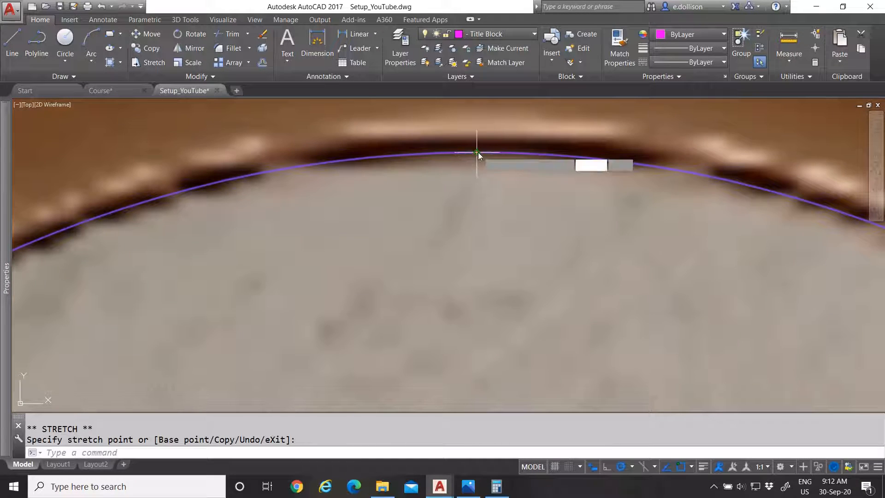
click(477, 152)
click(479, 144)
scroll(455, 152, down, 2)
scroll(454, 153, down, 5)
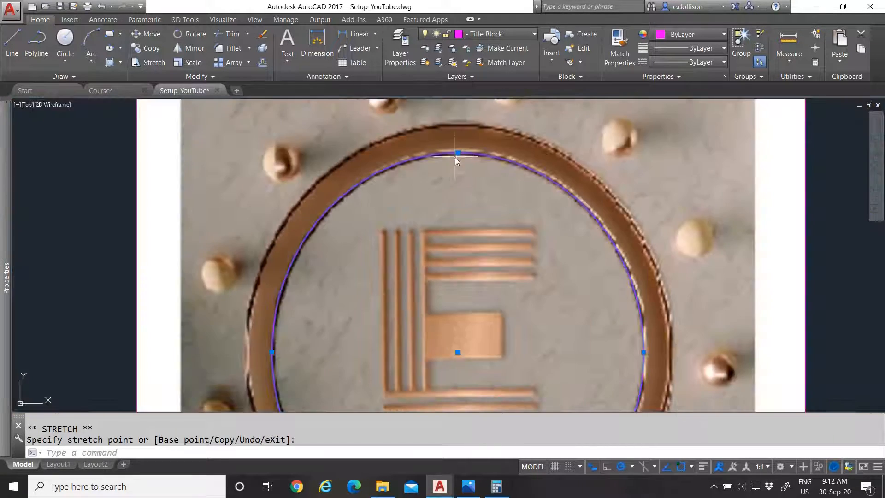
scroll(457, 253, up, 8)
scroll(466, 258, down, 7)
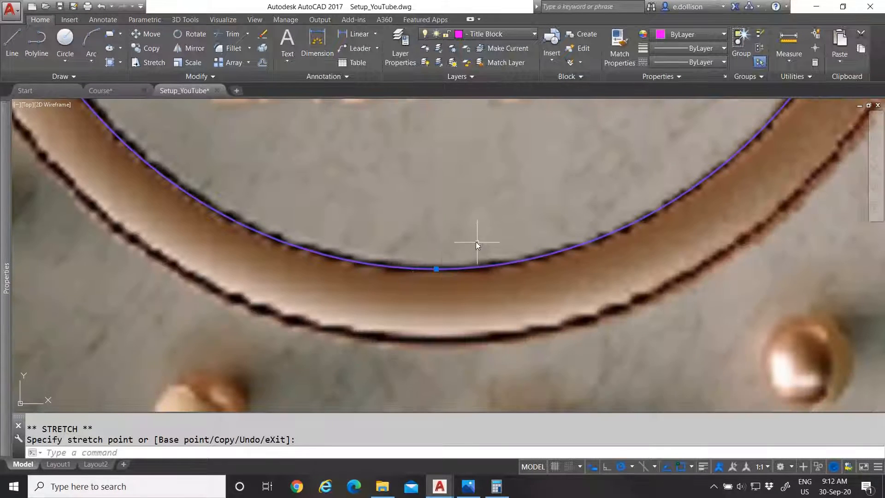
scroll(454, 180, up, 2)
scroll(454, 181, up, 2)
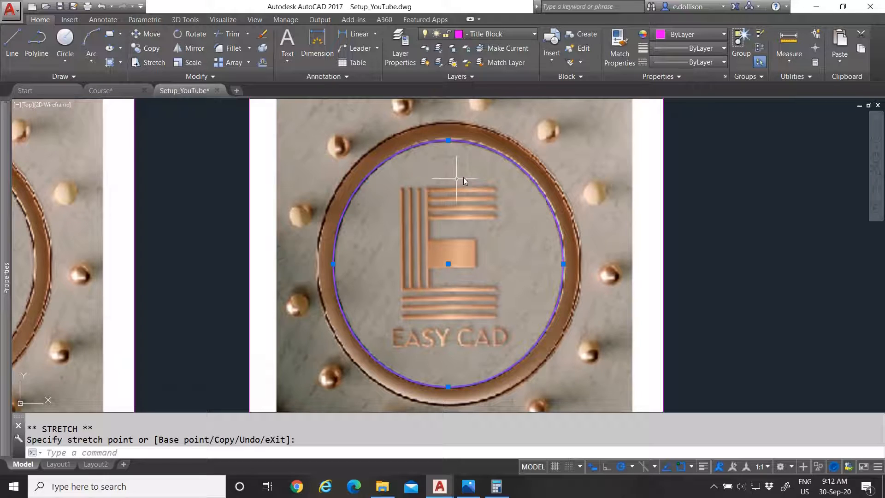
- Offset the ellipse outward by the ring's width of about 2.82, picked from the inner to the outer edge, to trace the outer edge
click(261, 65)
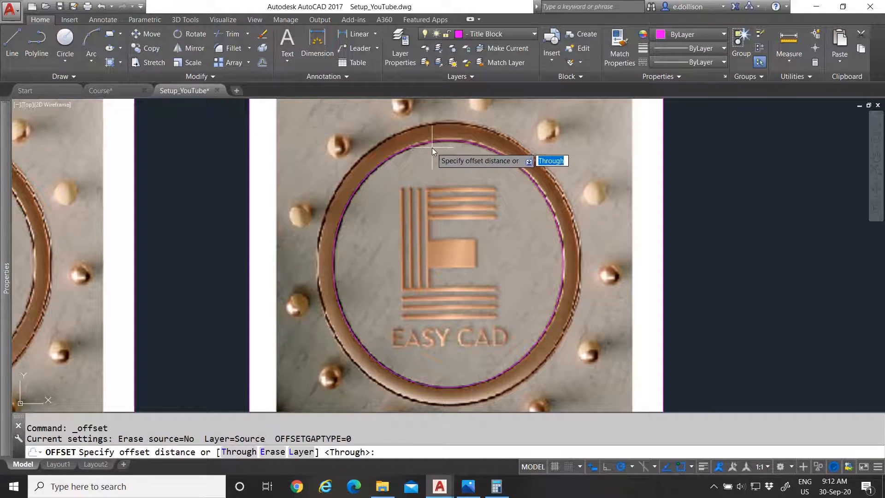
click(455, 127)
scroll(455, 127, up, 6)
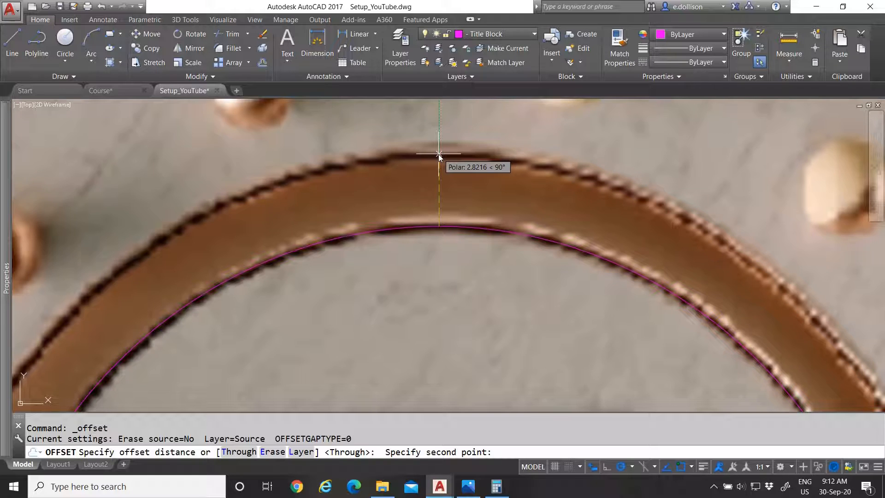
click(439, 154)
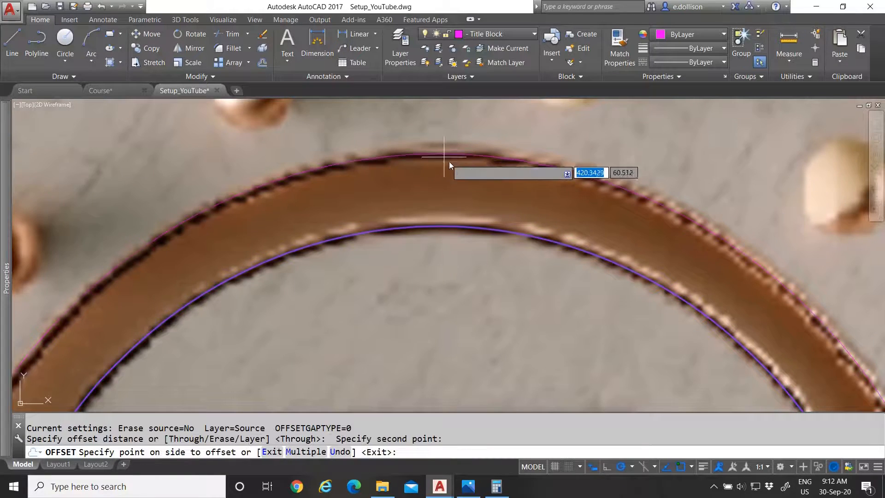
click(441, 132)
scroll(438, 138, down, 10)
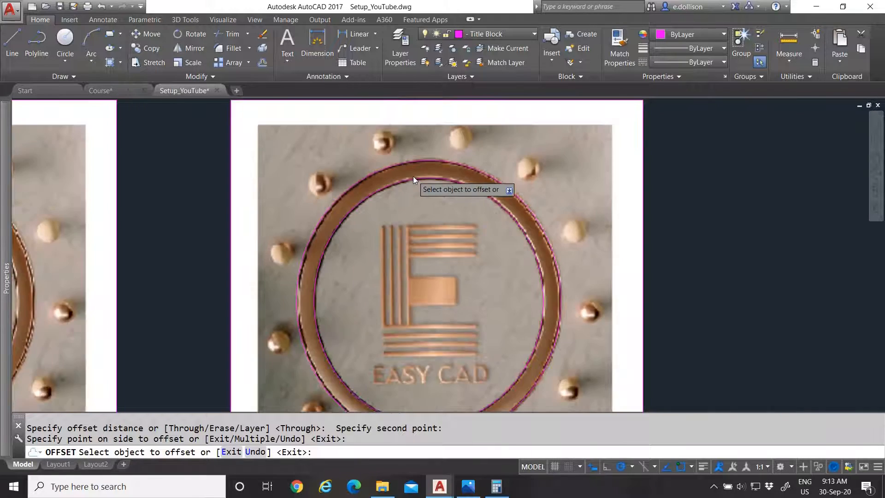
scroll(411, 221, up, 2)
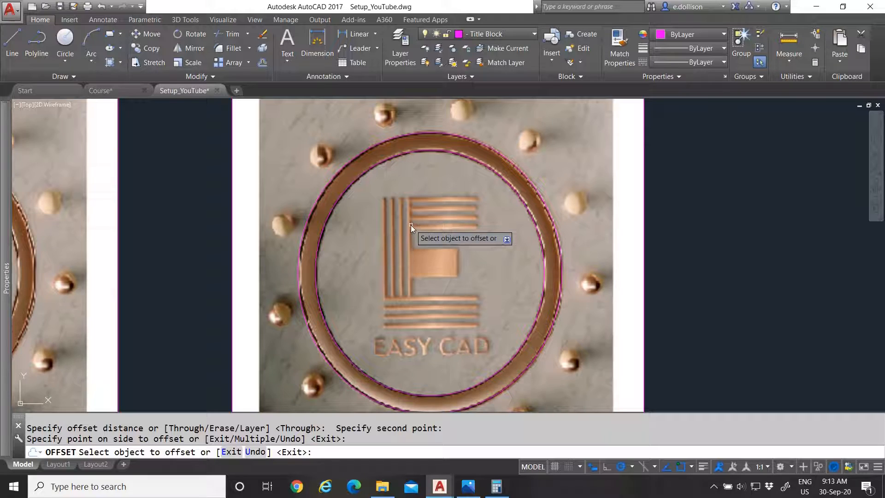
key(Escape)
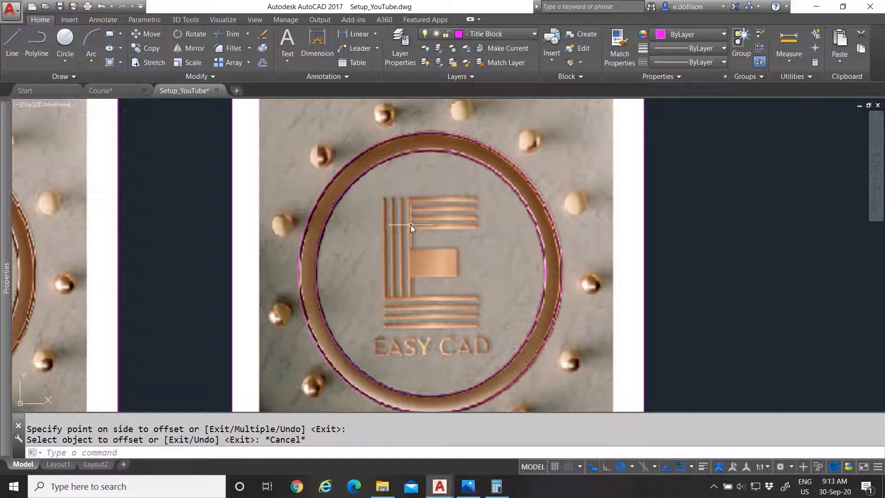
- Draw a circle around the stud just left of center above the ring, from its center out to its edge
scroll(411, 224, down, 4)
scroll(399, 211, up, 2)
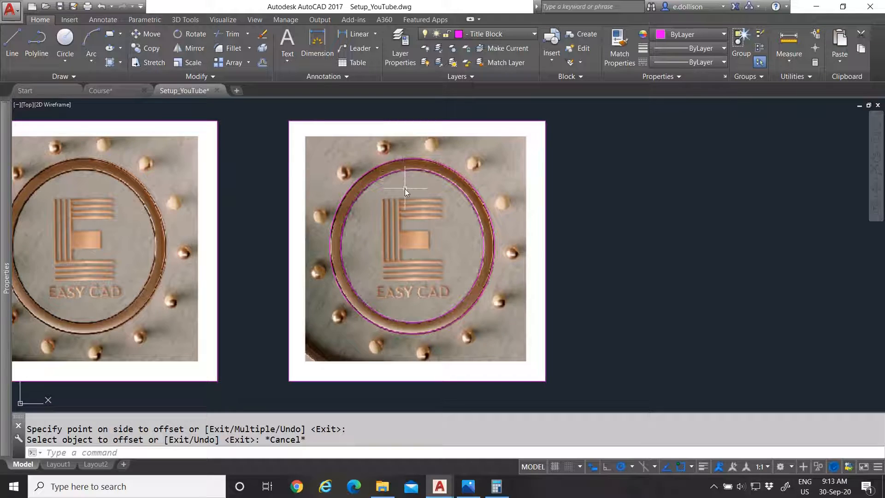
click(65, 39)
scroll(365, 157, up, 5)
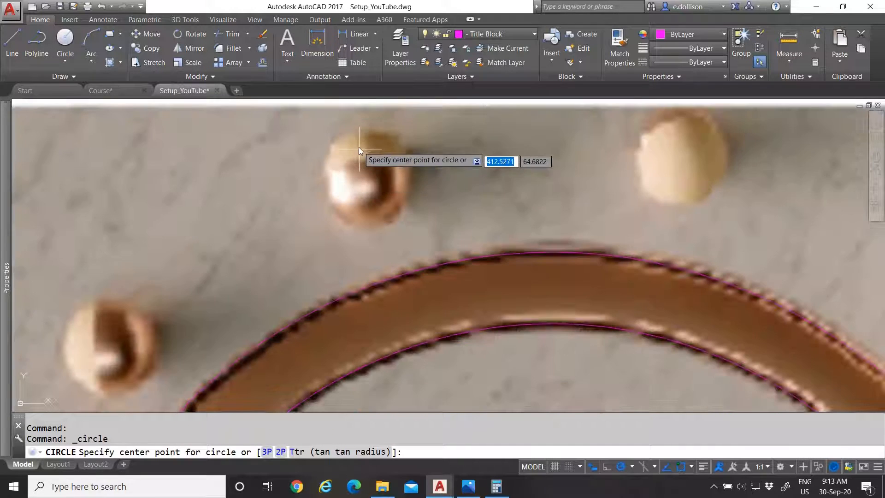
click(366, 177)
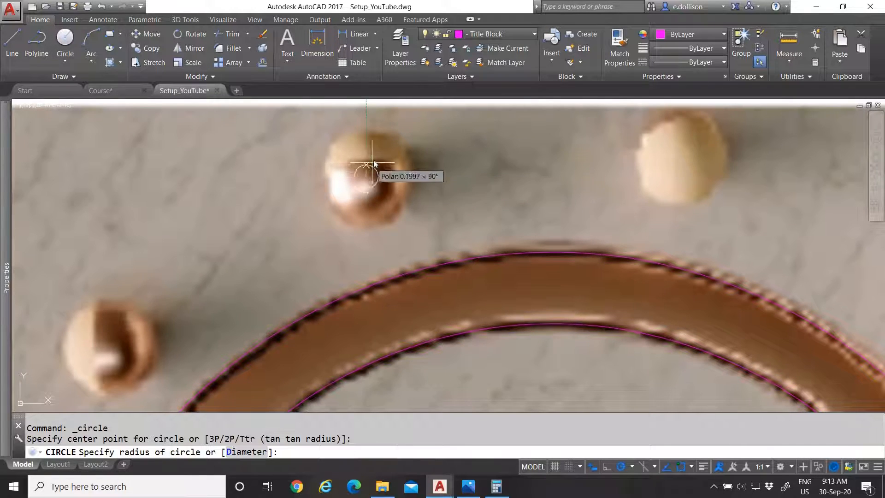
click(370, 129)
- Copy the stud circle by its center point onto the neighboring stud just right of center above the ring
scroll(401, 147, down, 6)
click(400, 146)
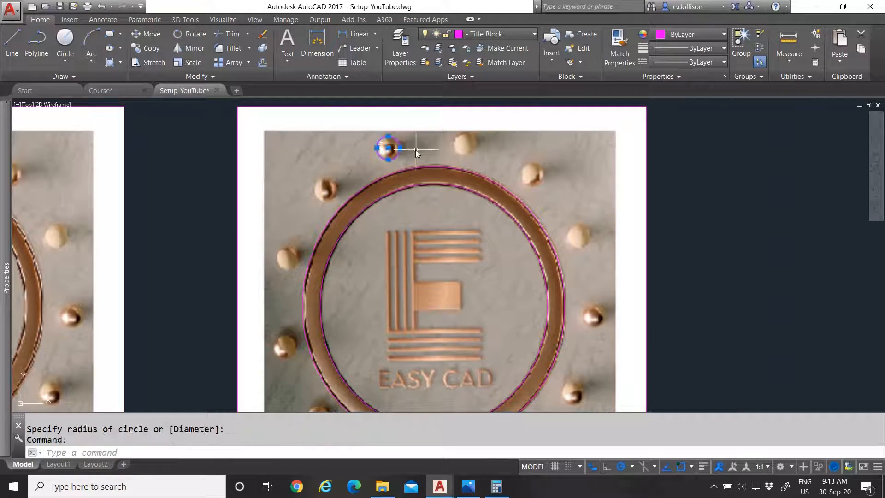
text(c)
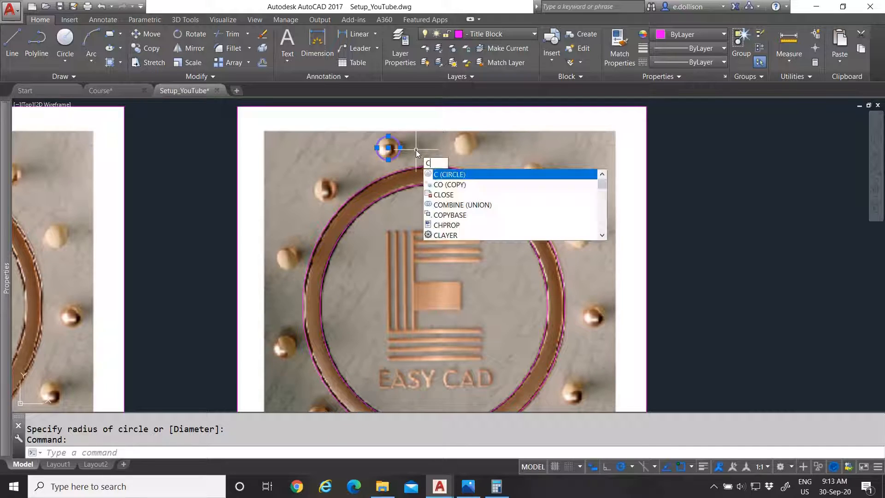
text(o)
key(Return)
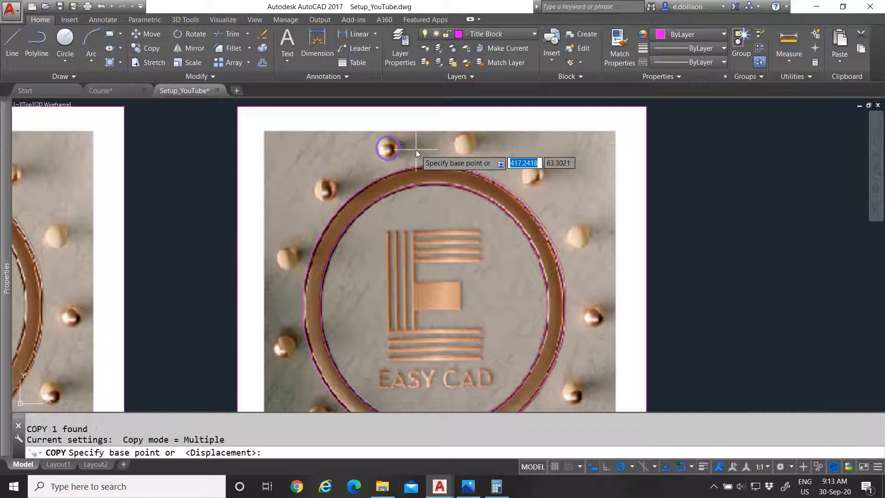
click(389, 149)
scroll(478, 145, up, 5)
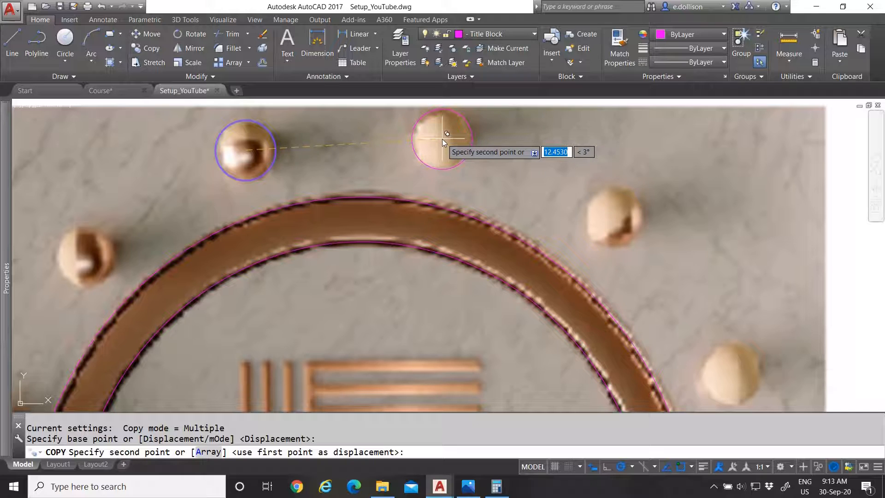
scroll(442, 136, up, 3)
scroll(449, 144, down, 2)
scroll(437, 155, up, 3)
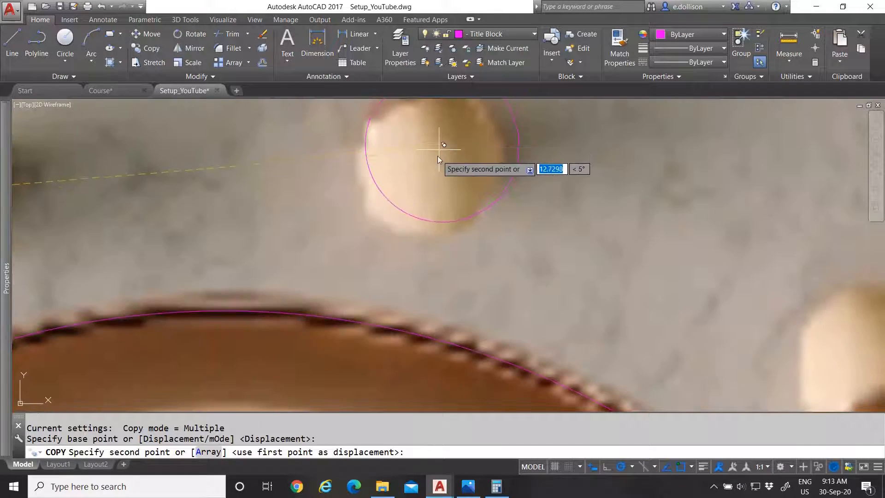
scroll(438, 159, down, 3)
scroll(426, 172, up, 3)
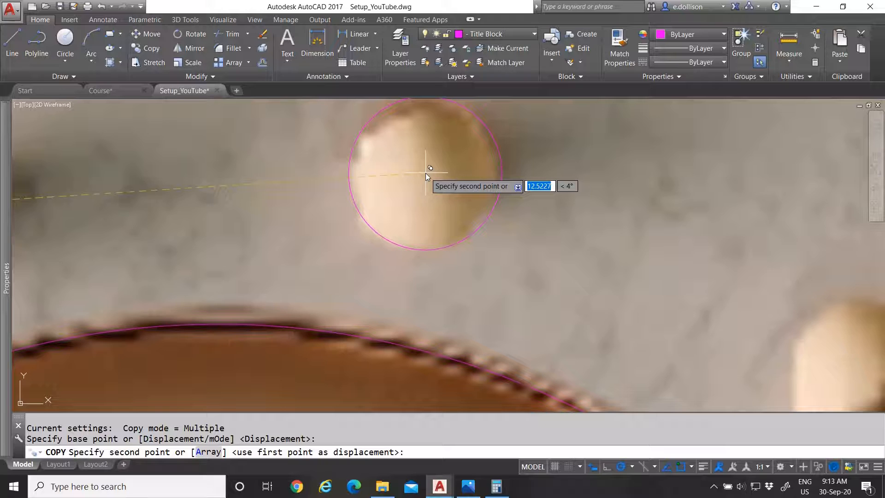
click(425, 173)
- Place two more circle copies centered on the next two studs clockwise, along the ring's upper right side
scroll(488, 209, down, 3)
scroll(534, 234, up, 4)
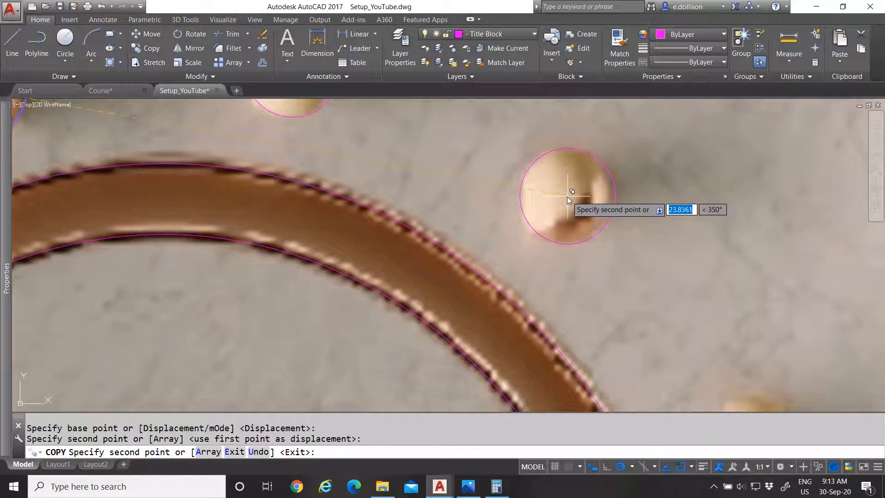
click(567, 197)
scroll(549, 217, down, 3)
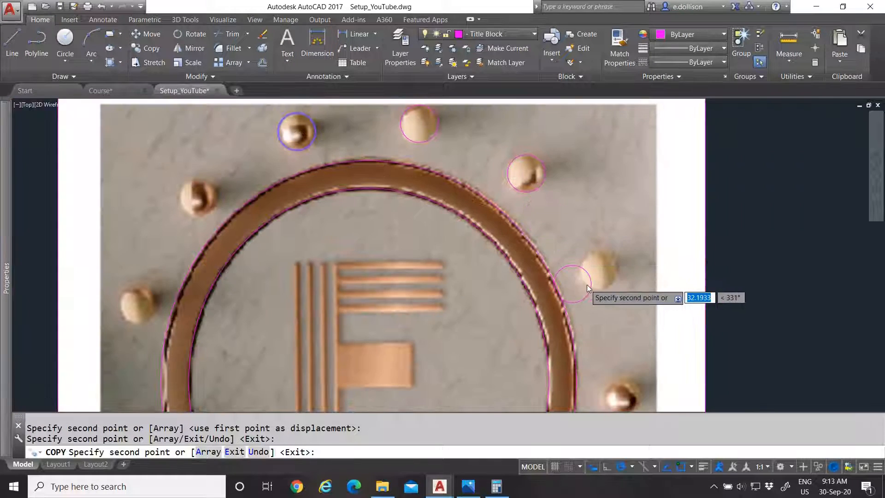
scroll(588, 289, up, 4)
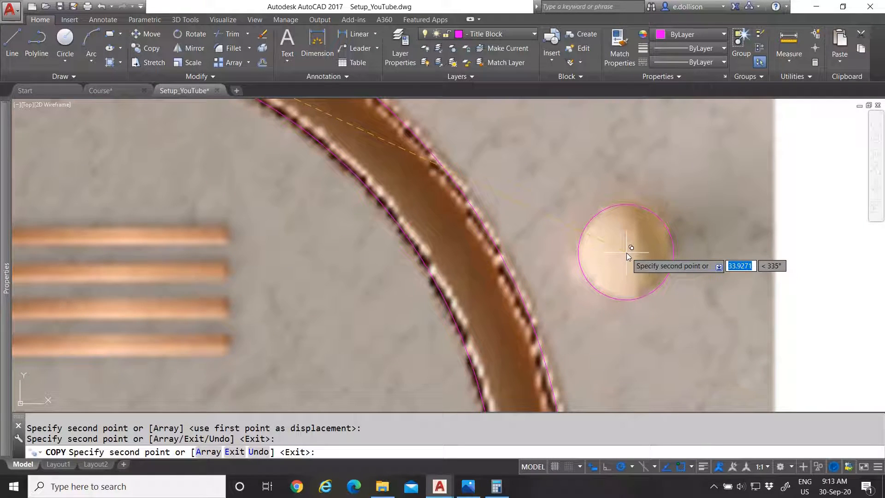
click(626, 253)
- Place circle copies on the stud at the ring's far right and the next one below it
scroll(602, 208, down, 3)
scroll(551, 226, up, 3)
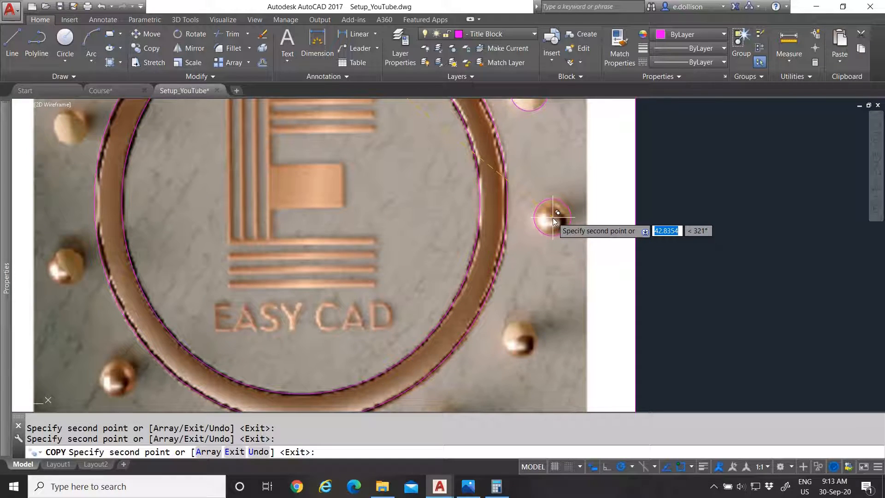
click(553, 216)
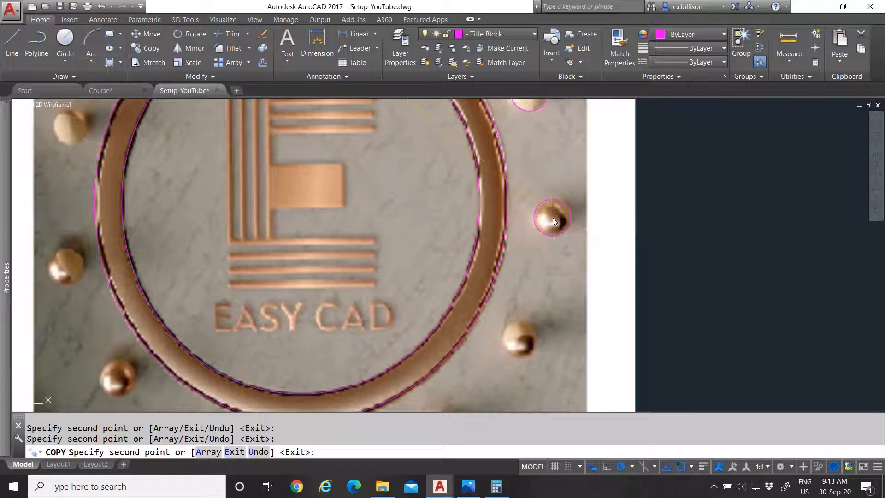
click(519, 342)
- Place circle copies on the stud at the ring's lower right and on the lowest stud beneath the ring
scroll(548, 267, down, 3)
scroll(530, 300, up, 2)
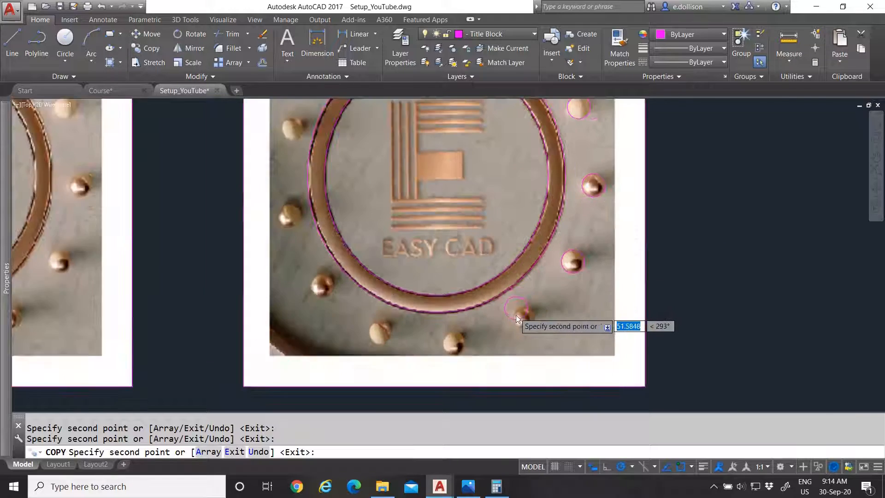
scroll(515, 314, up, 2)
click(532, 326)
scroll(417, 361, up, 3)
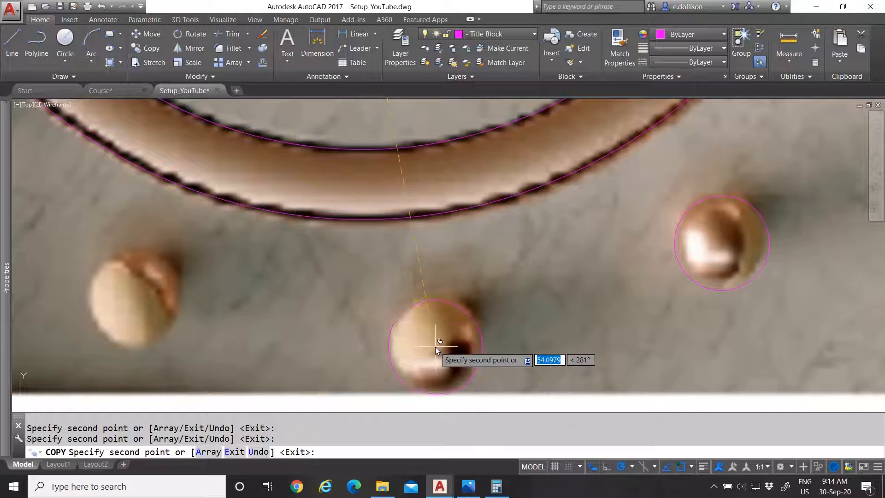
click(435, 344)
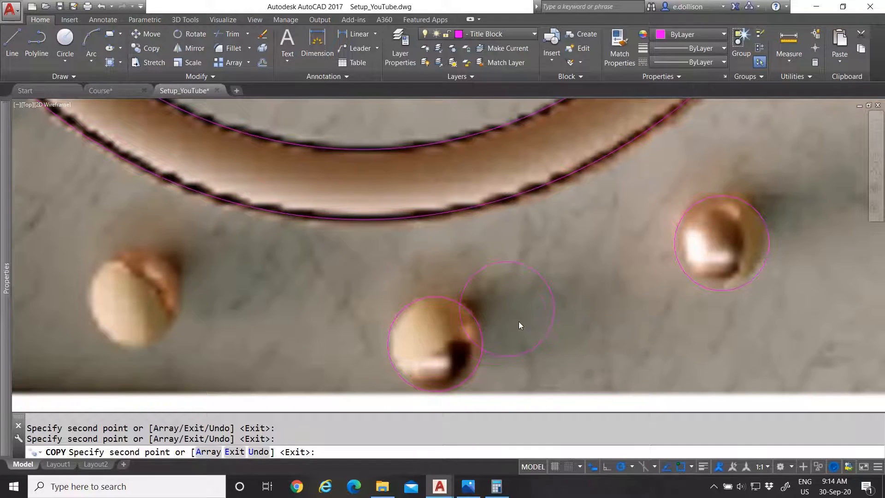
- Place circle copies on the next two studs clockwise, below the ring's lower left side
scroll(519, 322, down, 5)
scroll(426, 315, up, 4)
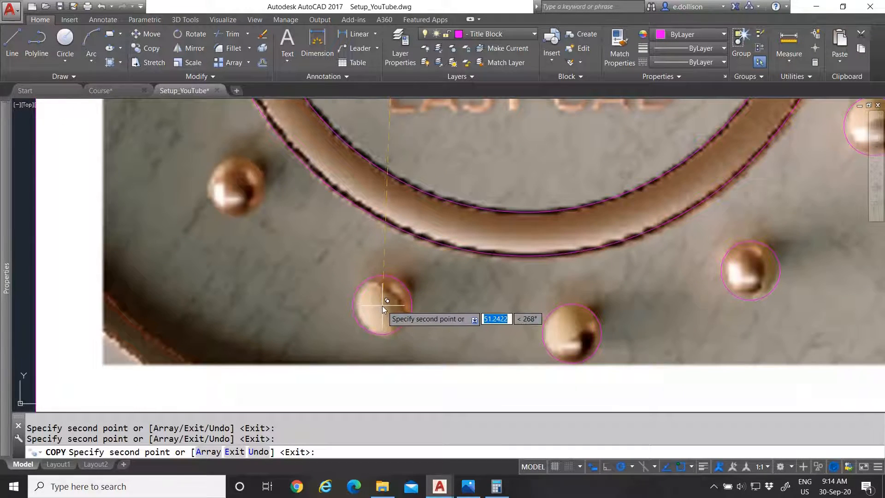
click(383, 306)
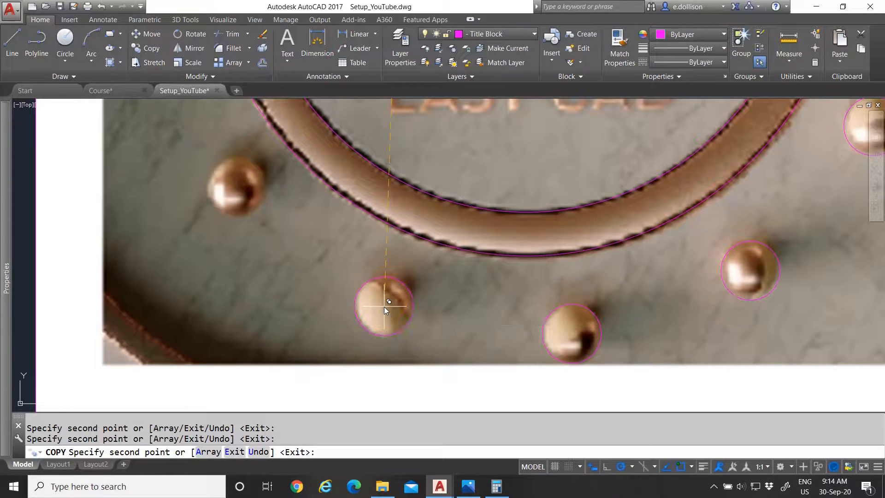
scroll(494, 305, down, 5)
scroll(485, 307, up, 6)
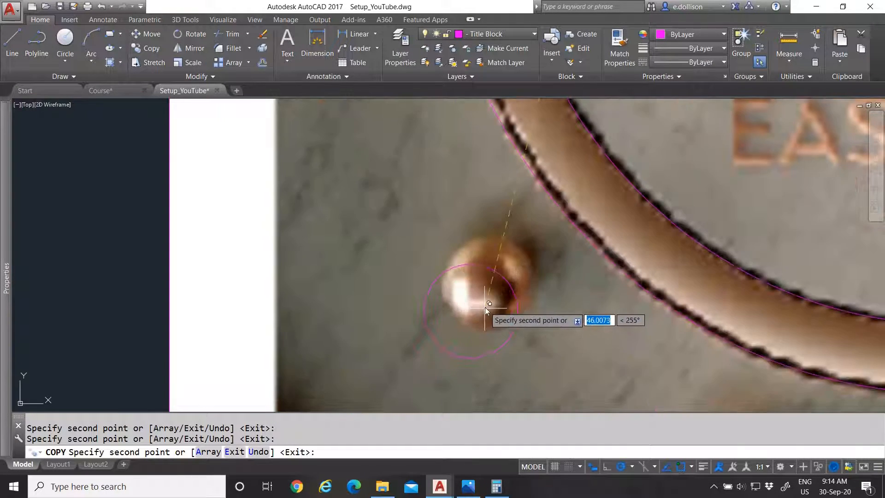
click(488, 283)
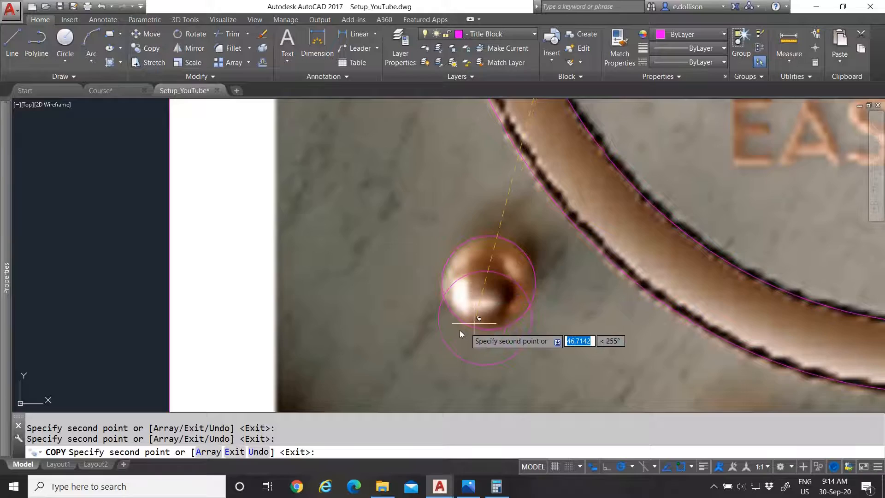
- Place circle copies on the lower and upper studs at the ring's far left side
scroll(460, 330, down, 5)
scroll(418, 210, up, 6)
click(414, 217)
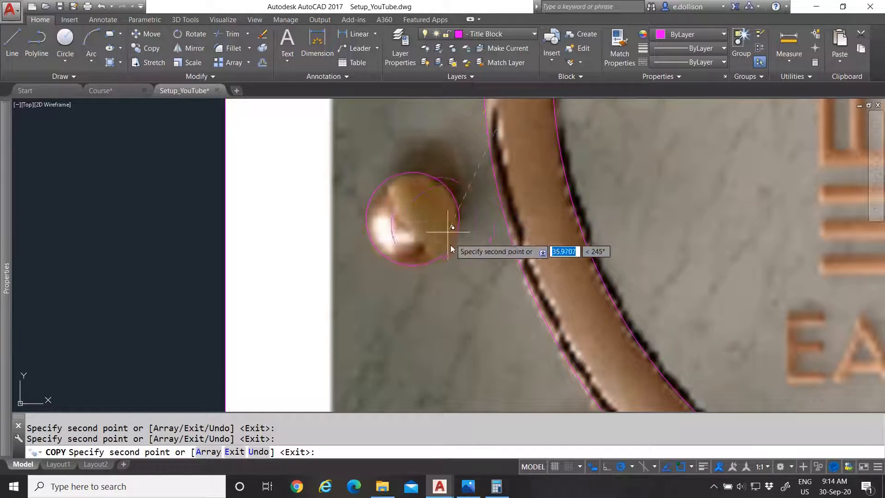
scroll(451, 247, down, 4)
scroll(451, 271, up, 5)
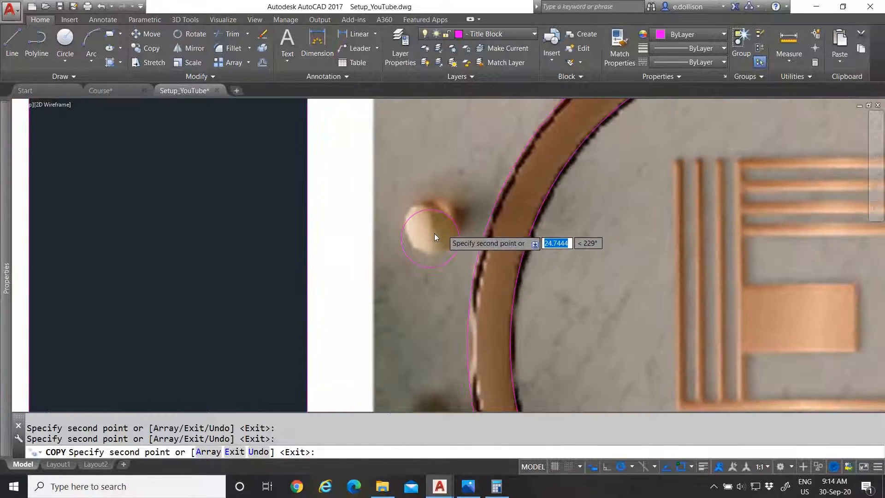
scroll(434, 237, up, 2)
click(430, 222)
- Place a circle copy on the last untraced stud at the ring's upper left and finish copying
scroll(435, 230, down, 5)
scroll(459, 205, up, 5)
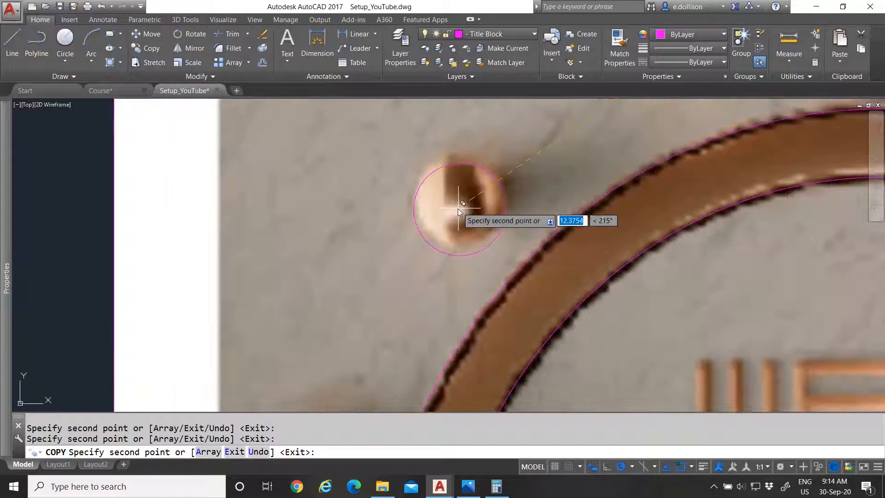
click(460, 200)
scroll(435, 214, down, 5)
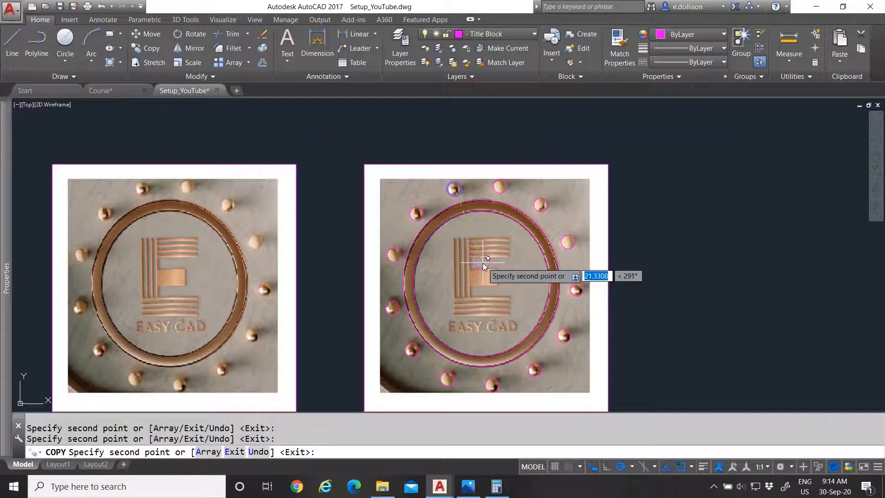
right_click(507, 271)
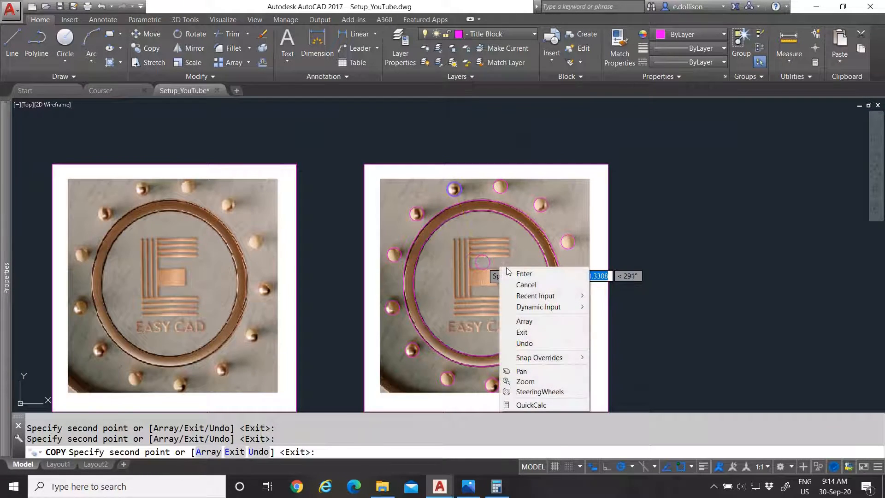
click(507, 273)
scroll(491, 264, down, 3)
scroll(502, 282, up, 3)
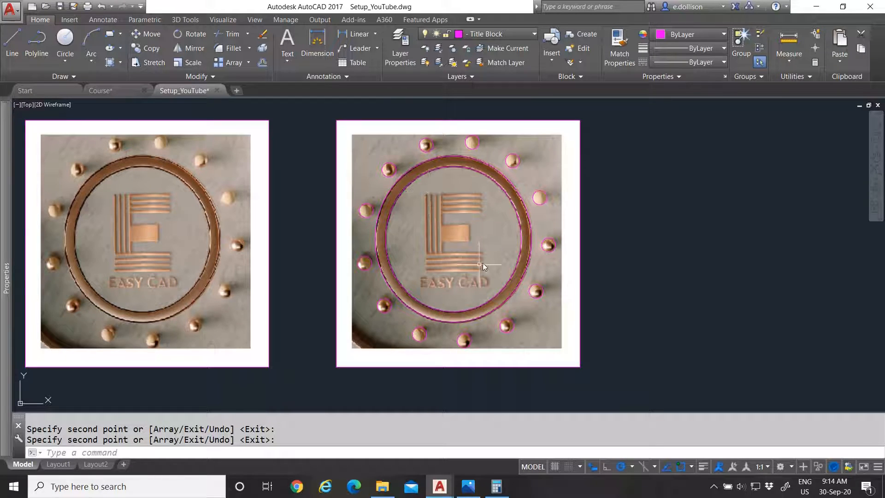
- Draw a rectangle around the letter E from its upper-left corner, 15 units wide and 21 units downward
scroll(489, 262, up, 2)
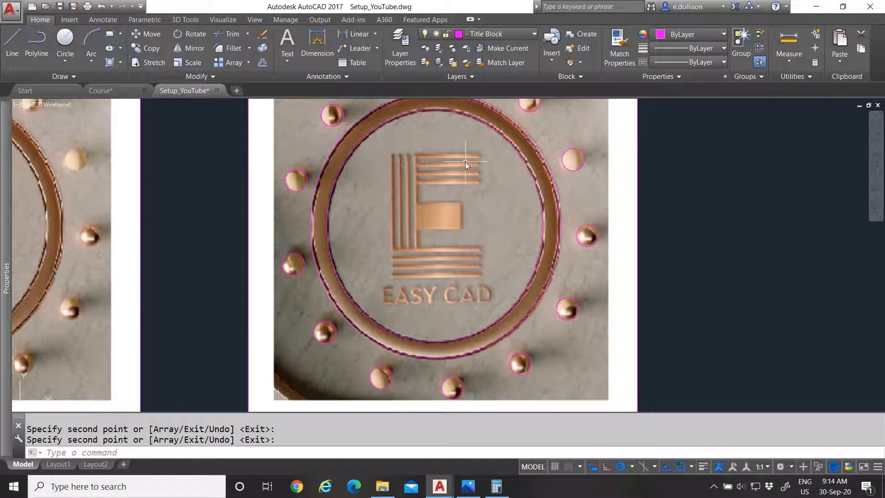
click(112, 37)
scroll(397, 161, up, 2)
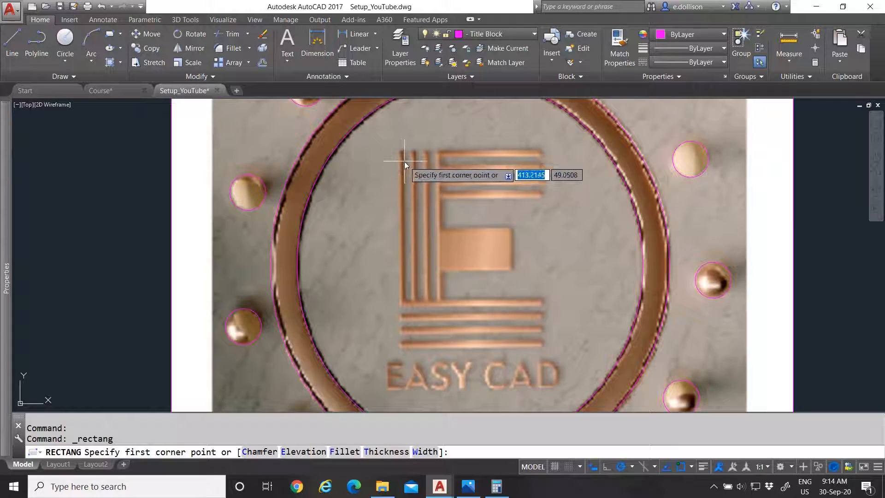
scroll(387, 154, up, 2)
scroll(360, 171, down, 5)
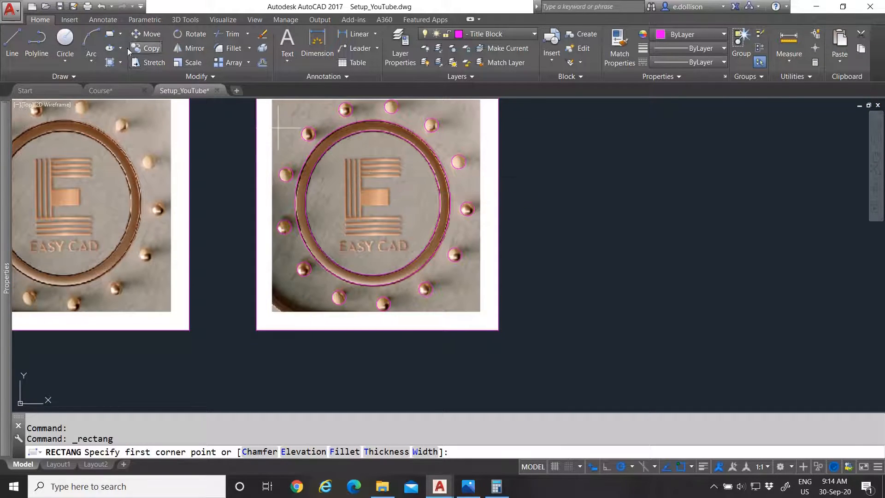
scroll(341, 168, up, 5)
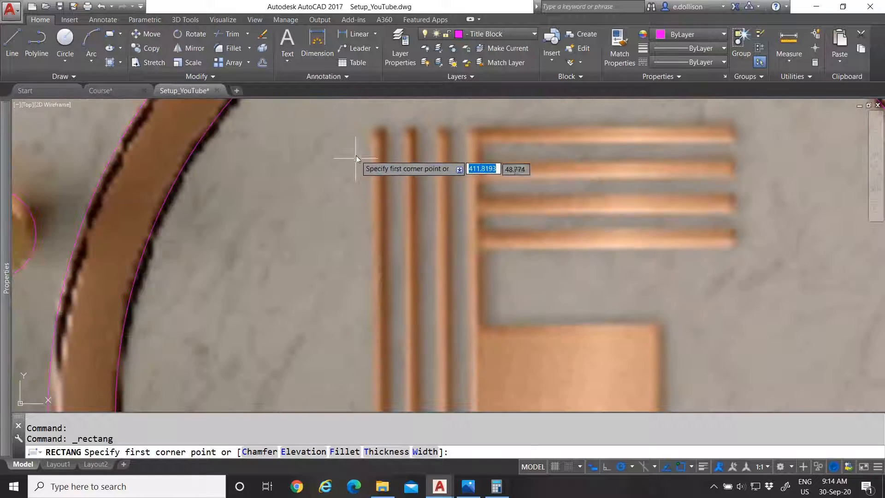
scroll(355, 159, up, 4)
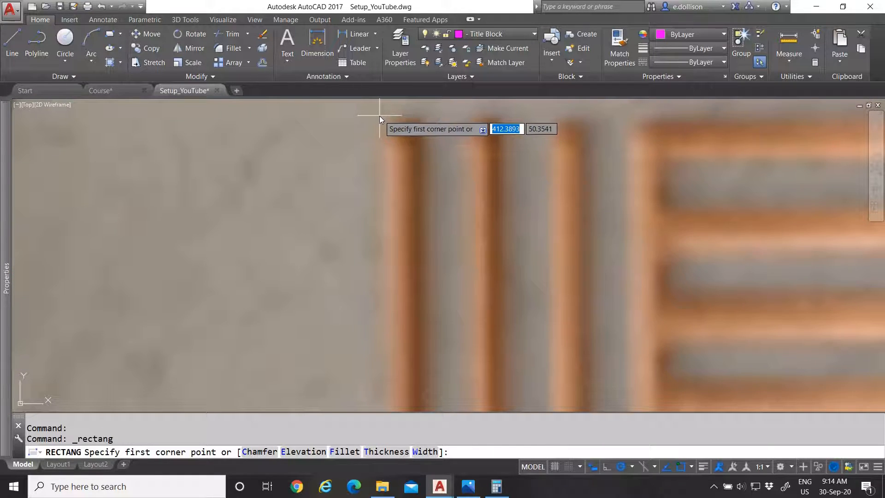
scroll(380, 115, up, 2)
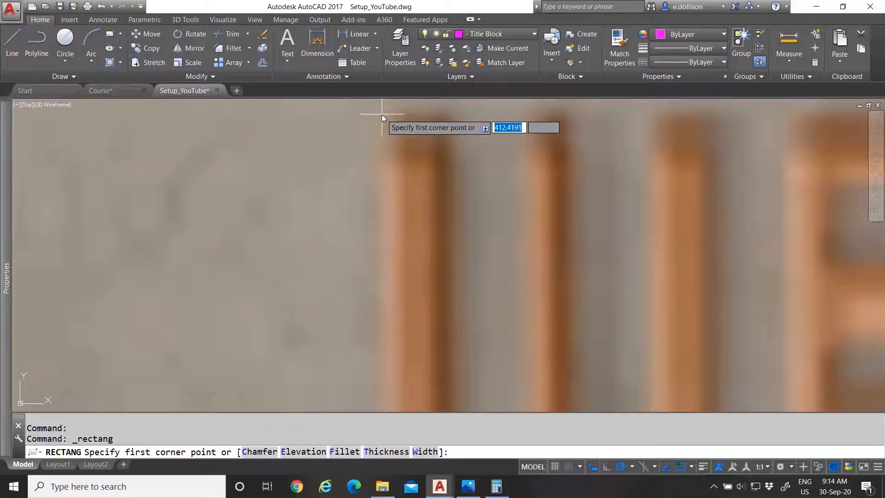
click(380, 114)
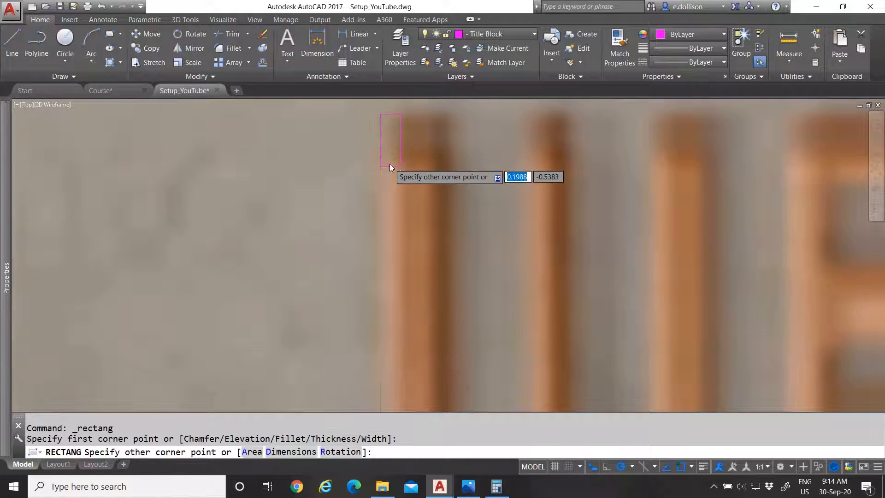
scroll(399, 167, down, 6)
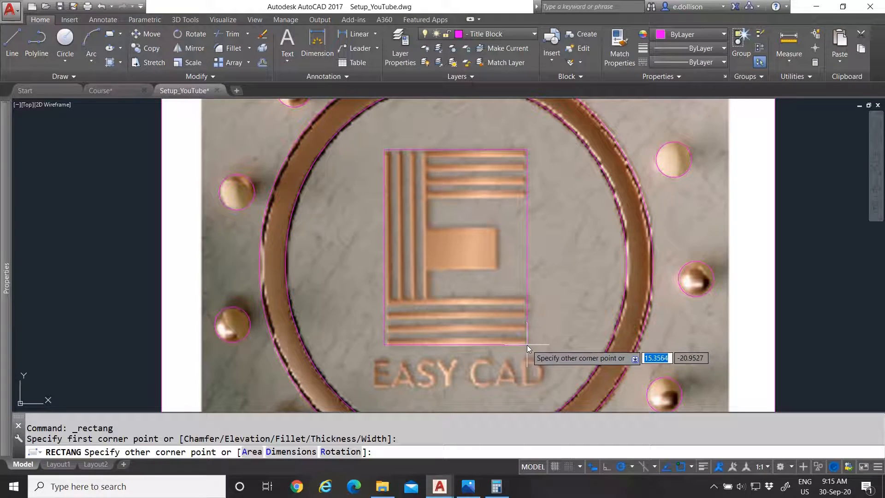
text(15)
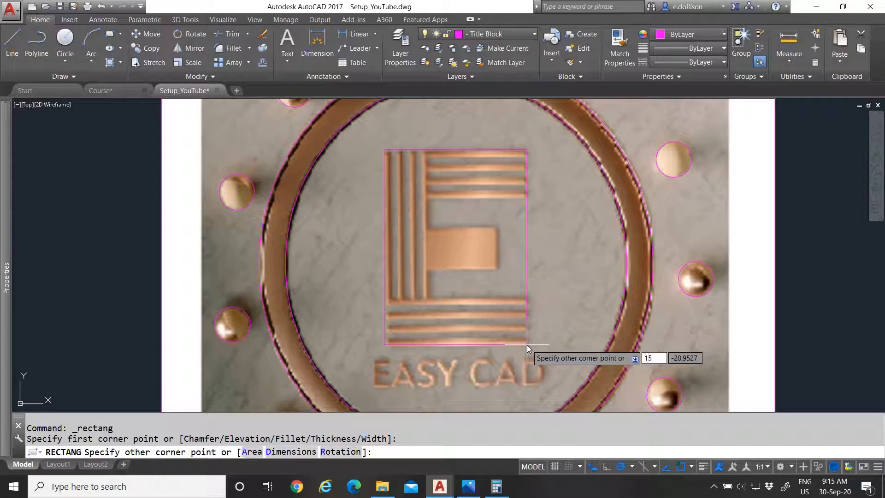
key(Tab)
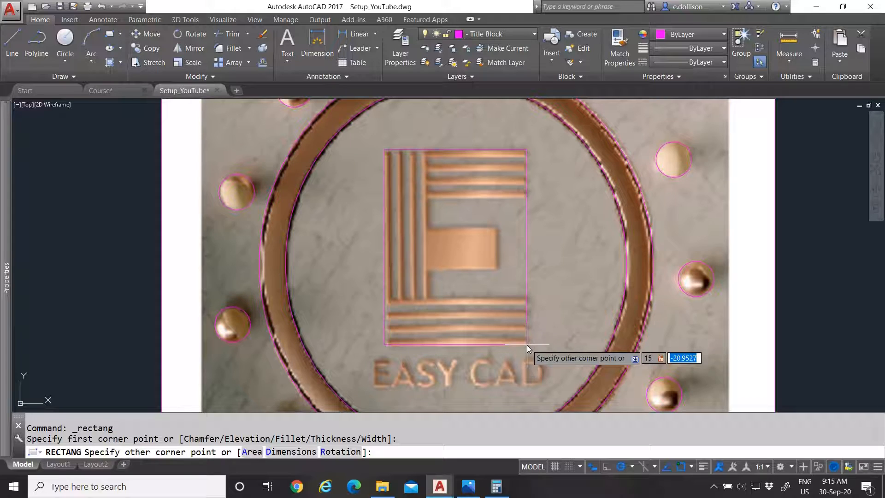
text(-21)
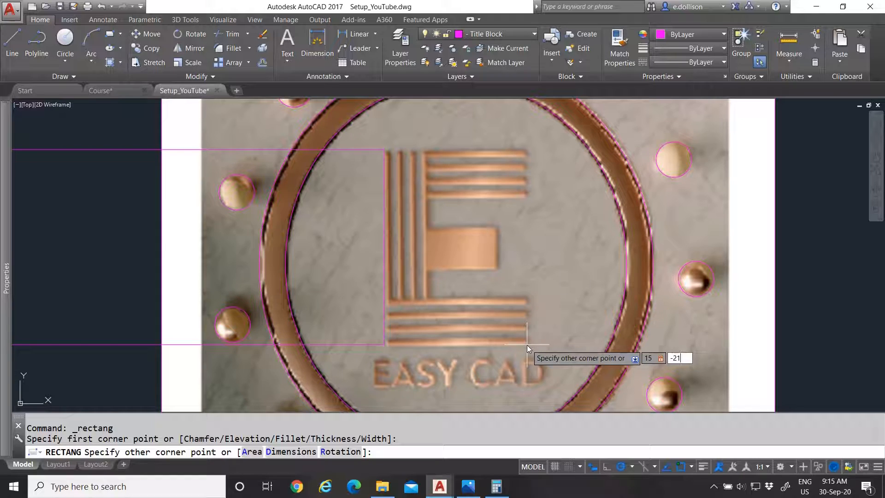
key(Return)
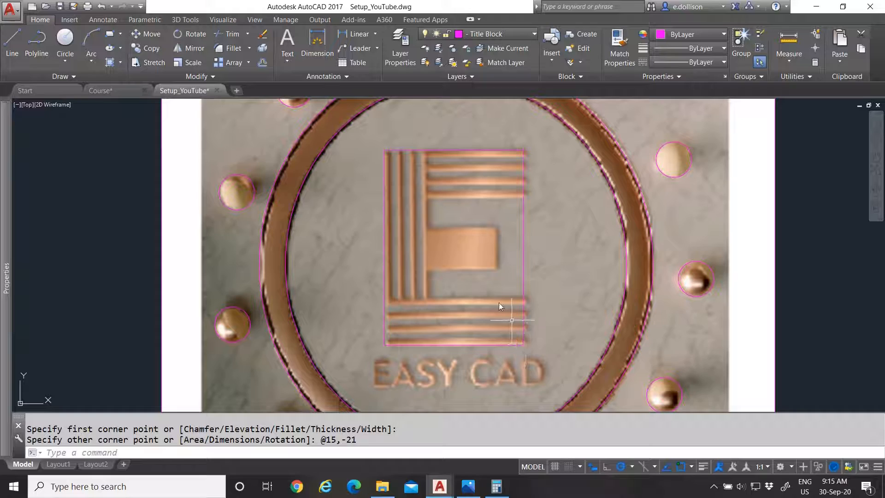
- Stretch the right edge of the rectangle around the E outward by 0.5 and clear the selection
scroll(533, 154, up, 3)
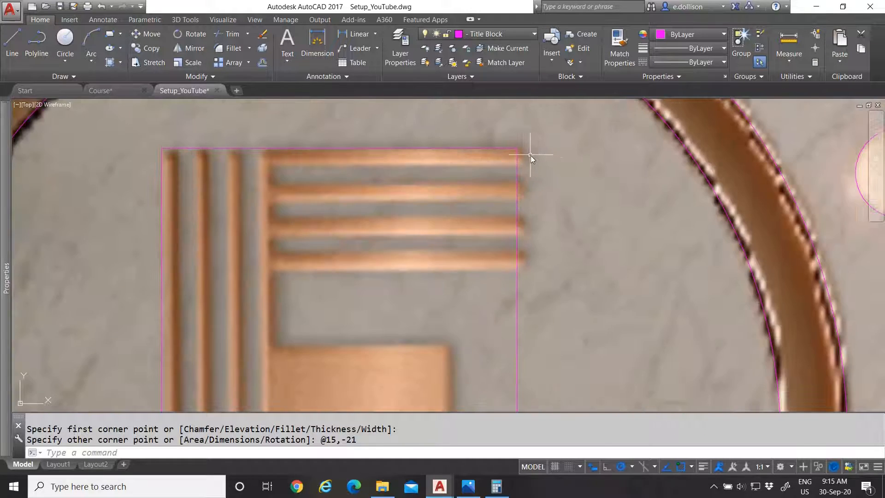
scroll(530, 156, down, 3)
click(519, 273)
click(510, 281)
scroll(521, 274, up, 2)
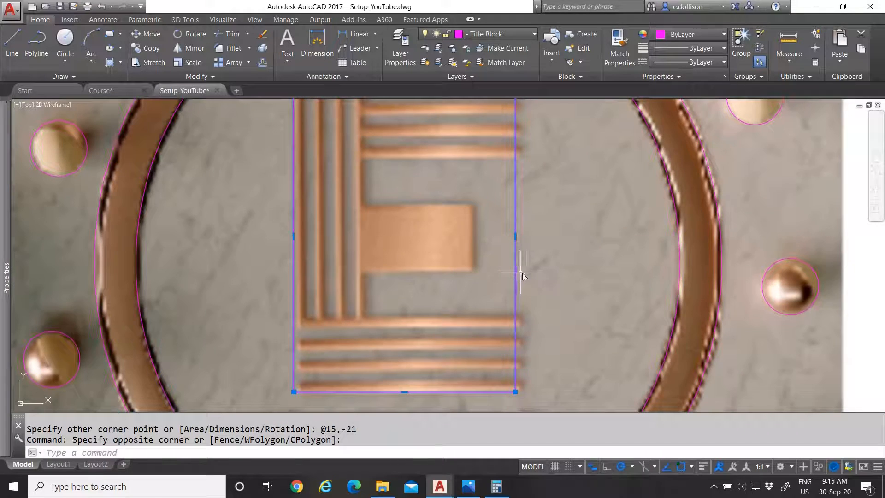
click(518, 237)
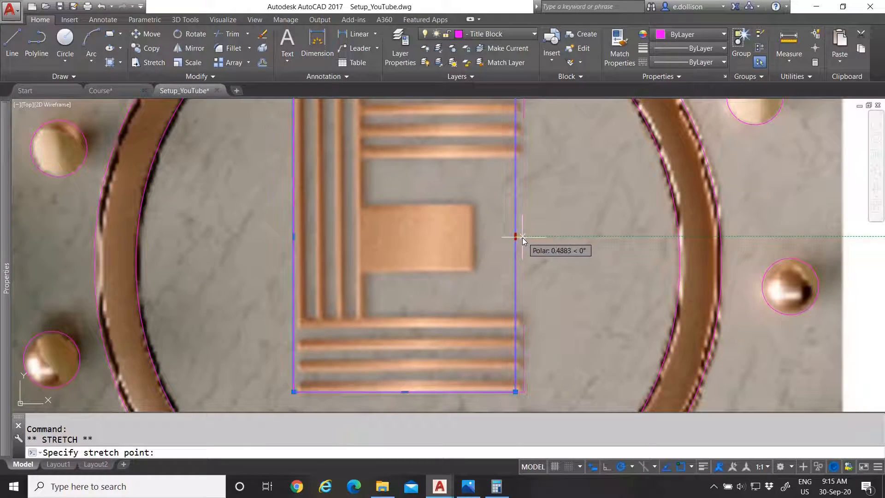
text(0.5)
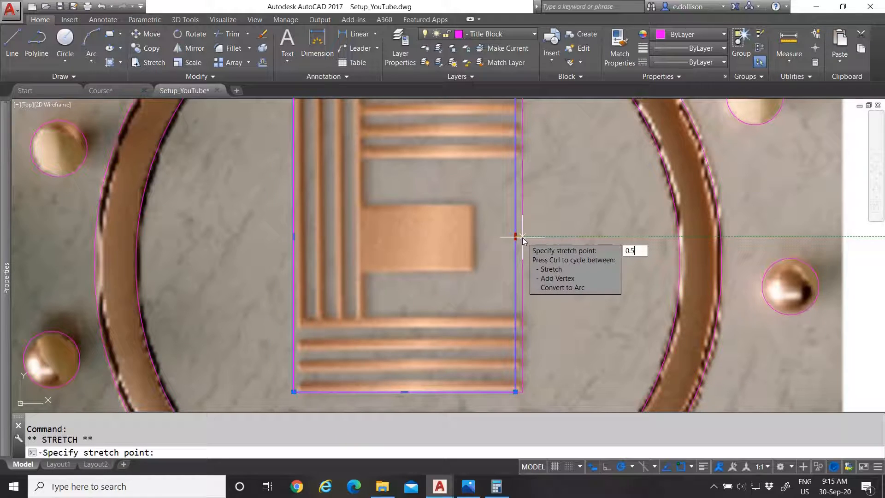
key(Return)
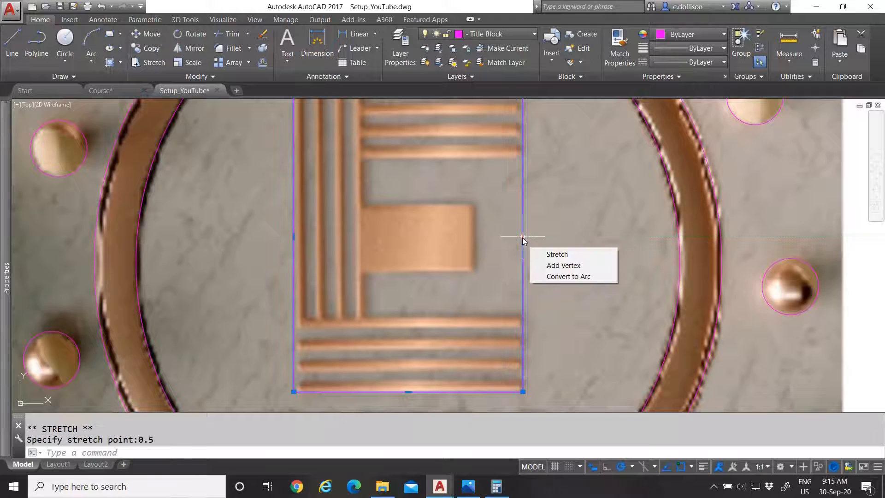
scroll(474, 266, down, 4)
scroll(390, 220, up, 6)
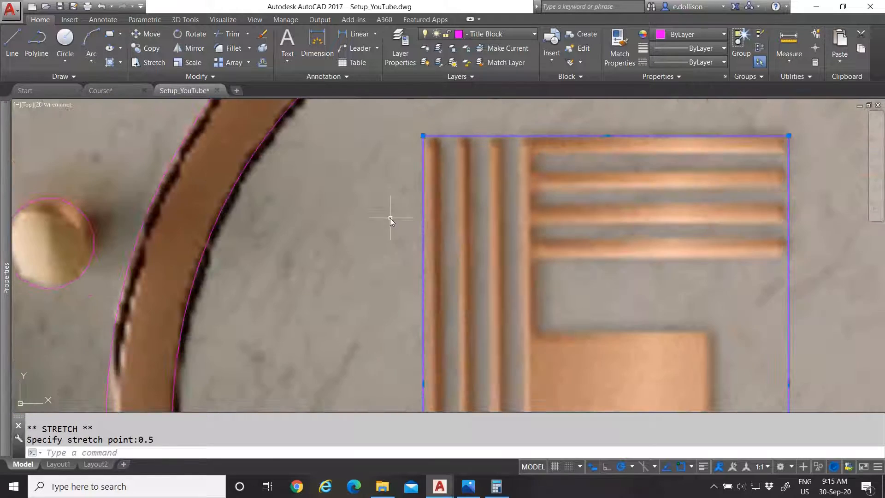
scroll(402, 203, down, 4)
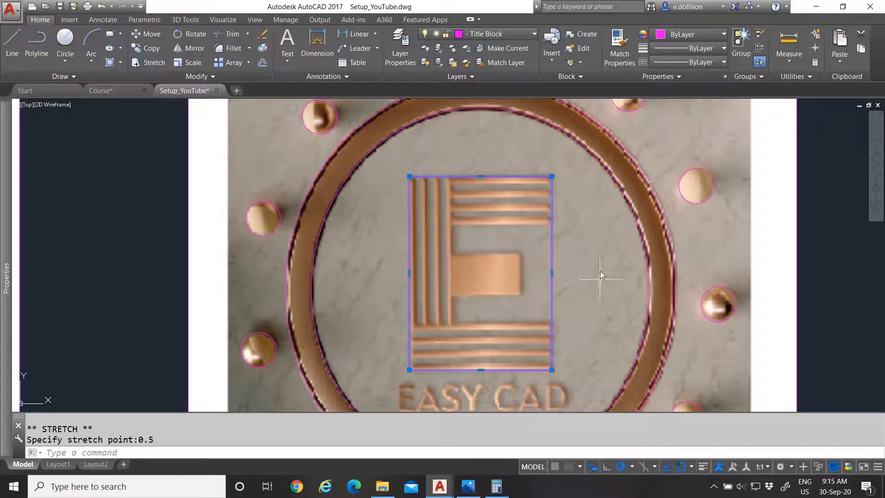
key(Escape)
key(Escape)
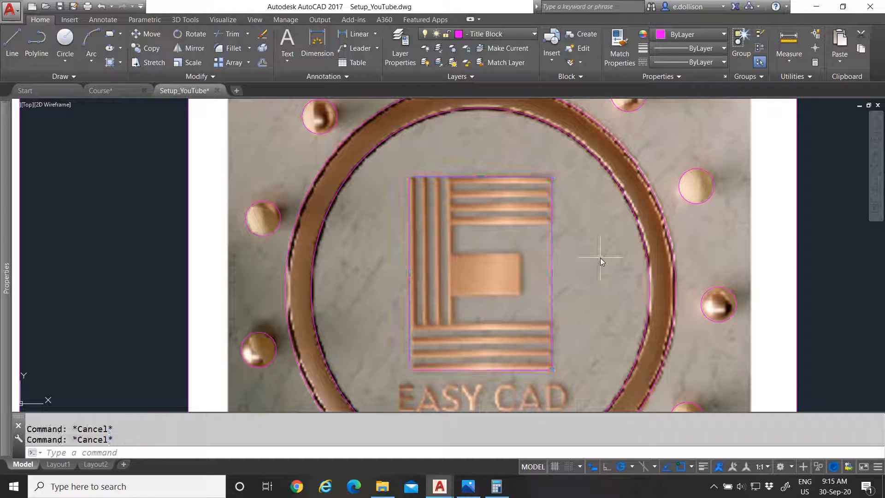
- Move the rectangle around the E straight down by about 0.06 to align it with the letter
click(585, 225)
click(492, 215)
scroll(457, 168, up, 4)
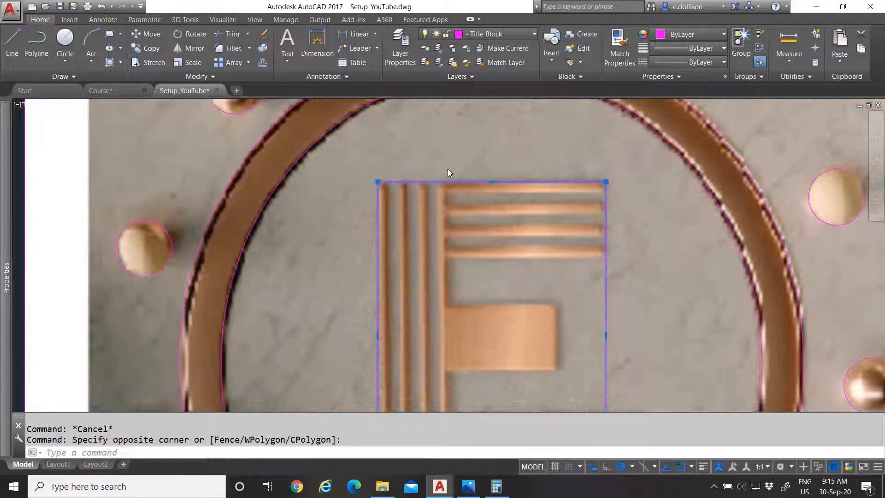
scroll(421, 172, up, 2)
text(m)
key(Return)
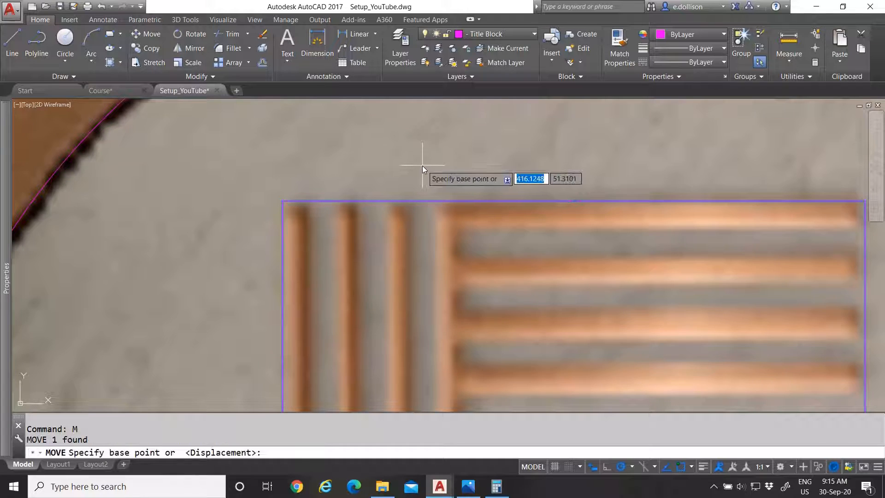
click(441, 138)
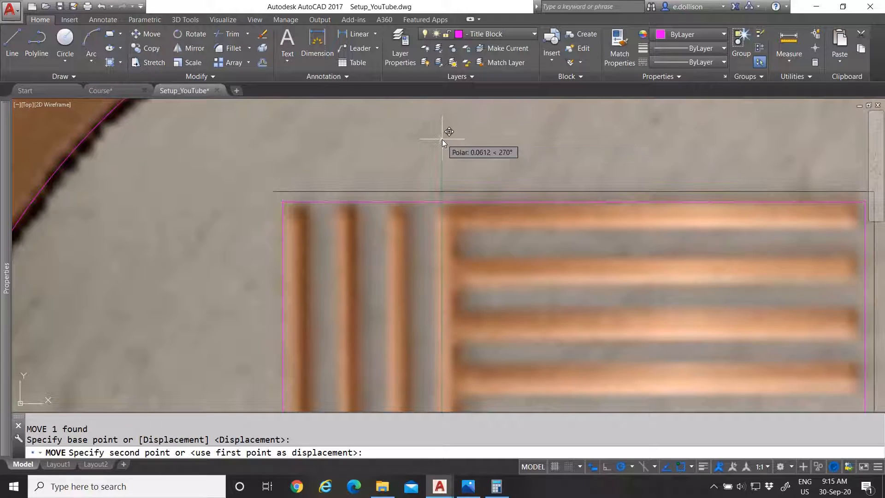
click(442, 141)
scroll(400, 159, down, 5)
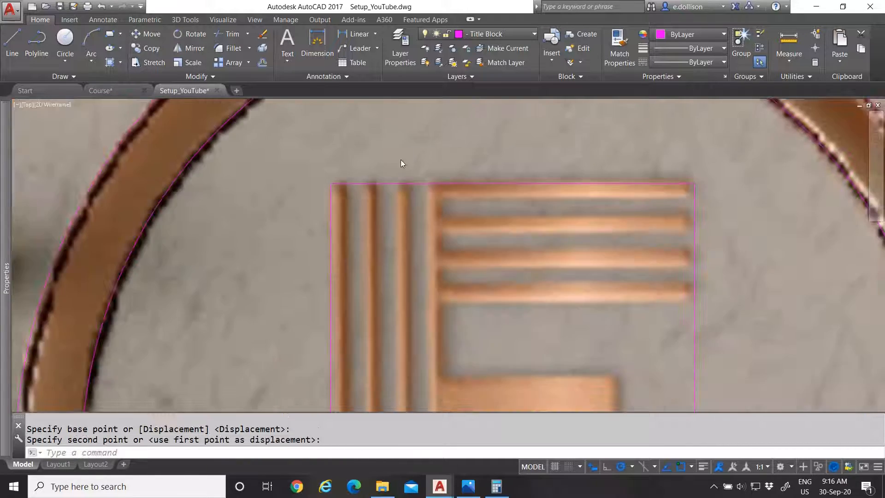
scroll(529, 283, up, 2)
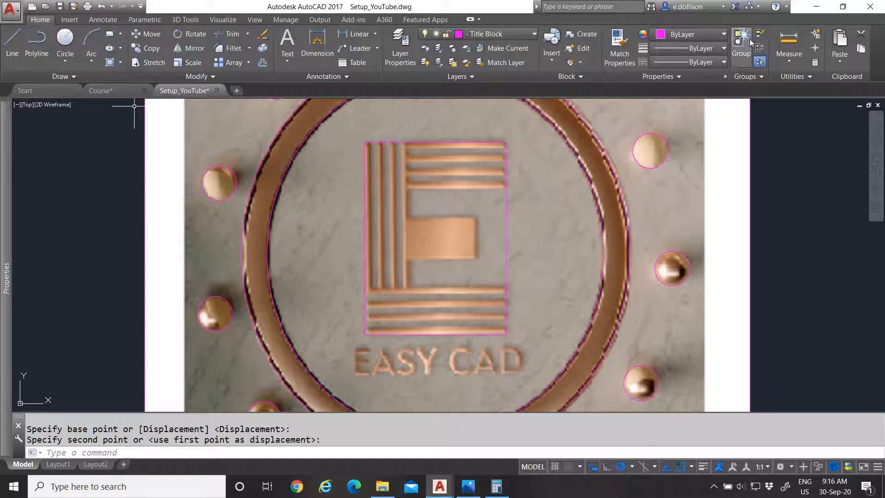
- Check the widths and spacing of the E's vertical stripes by measuring from the rectangle's upper-left corner
click(789, 42)
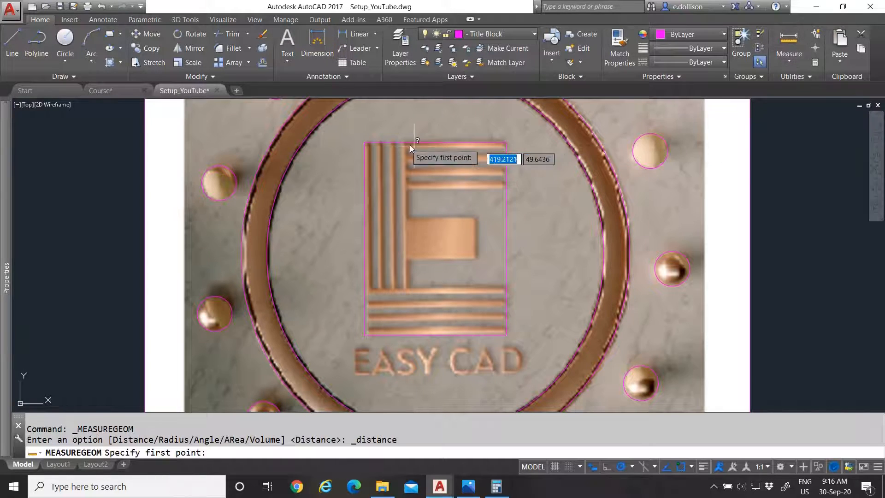
scroll(381, 140, up, 6)
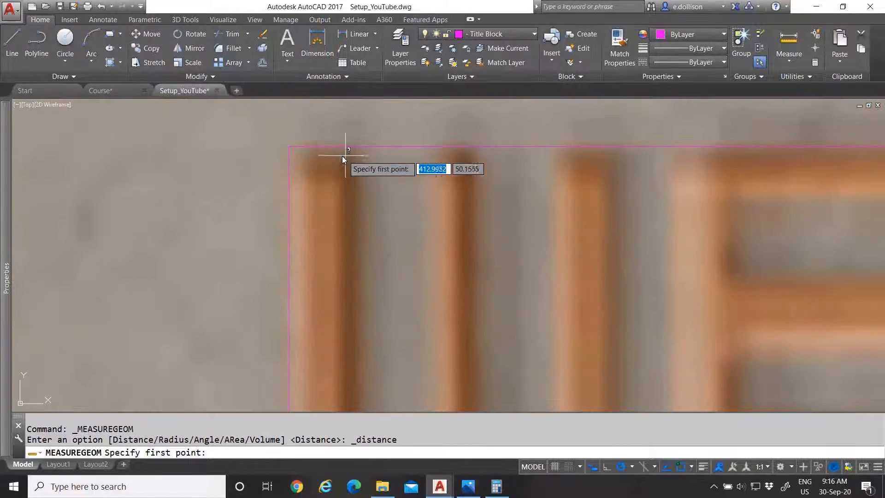
click(291, 147)
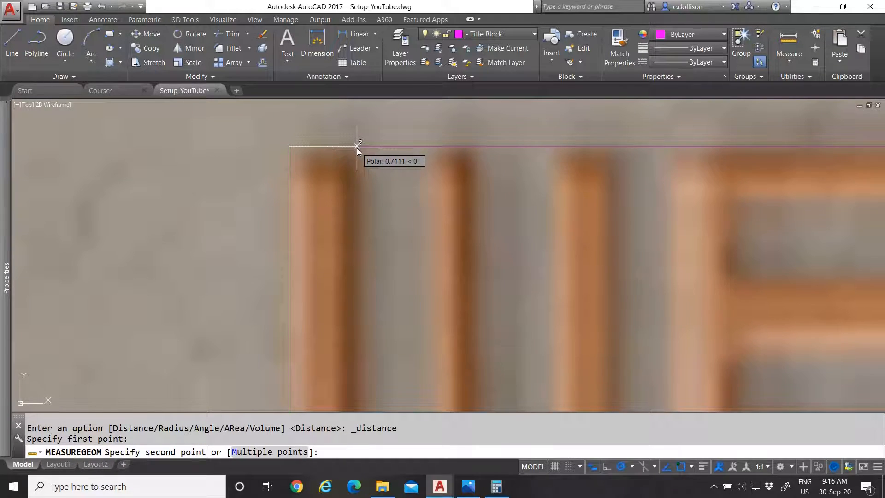
scroll(355, 152, down, 5)
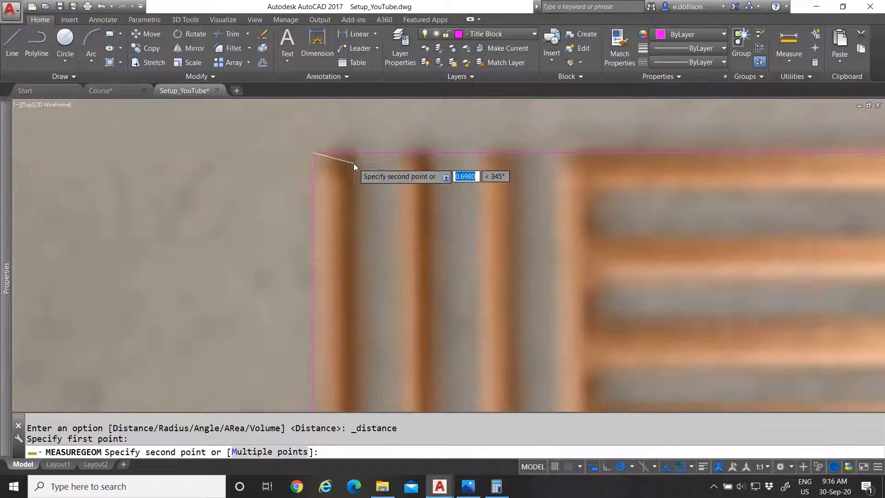
scroll(420, 170, up, 5)
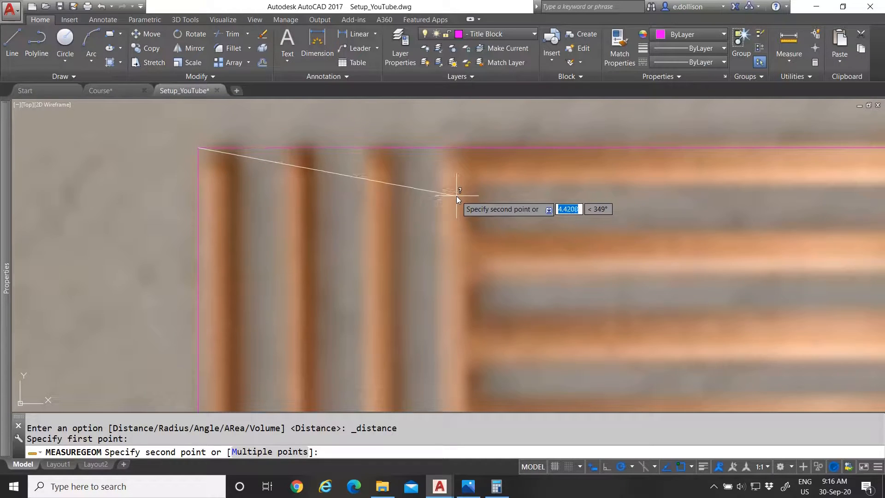
key(Escape)
scroll(439, 183, down, 6)
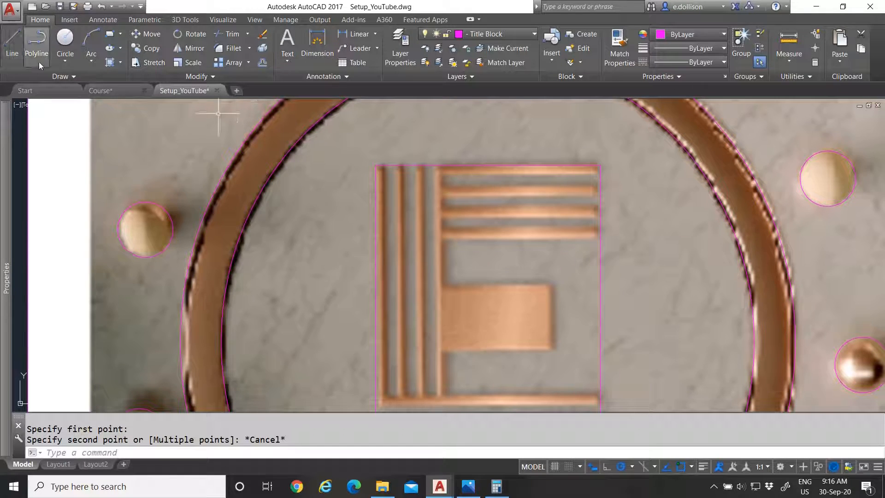
- Draw a vertical line from the rectangle's upper-left corner down past the EASY CAD text and select it
click(21, 46)
scroll(385, 127, down, 5)
scroll(391, 132, up, 3)
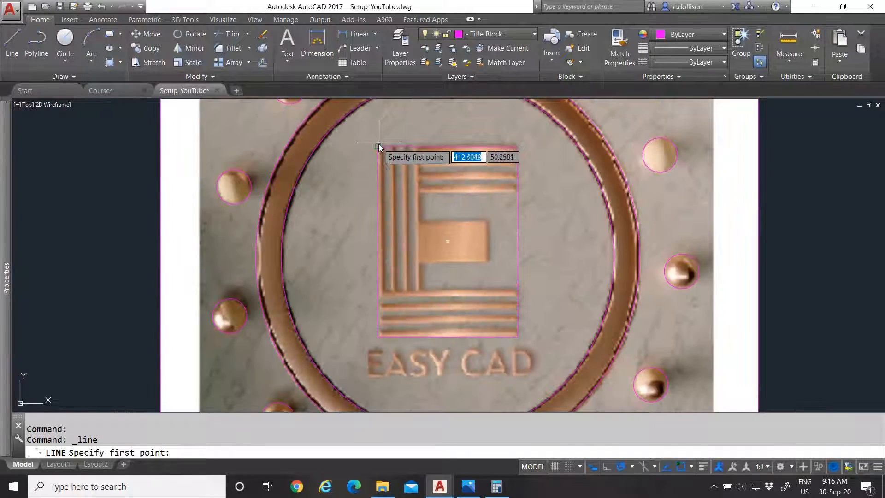
click(379, 147)
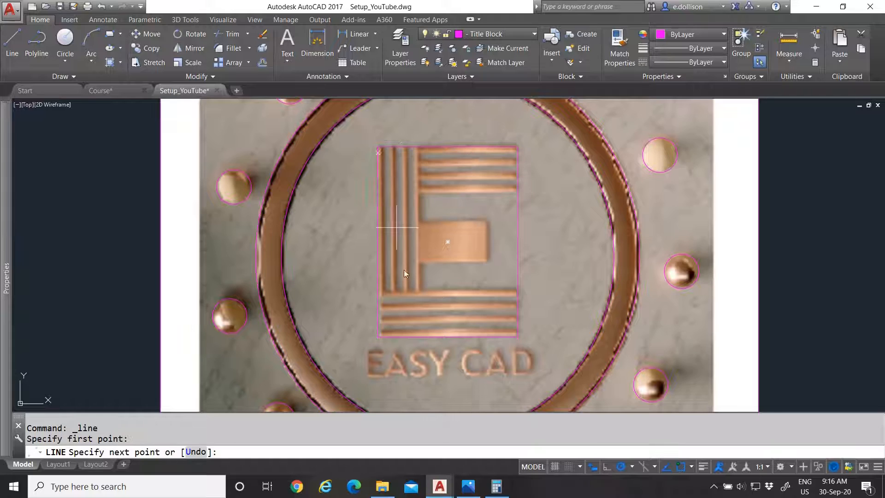
click(378, 390)
right_click(437, 286)
click(451, 292)
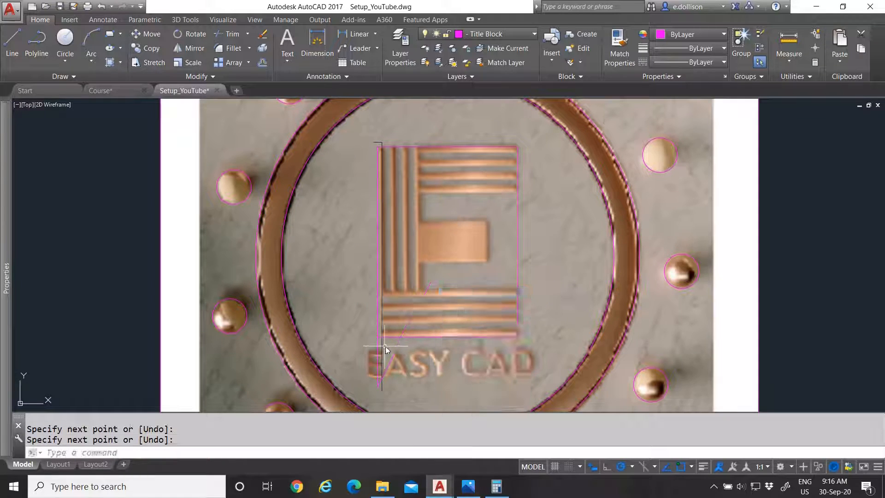
click(377, 346)
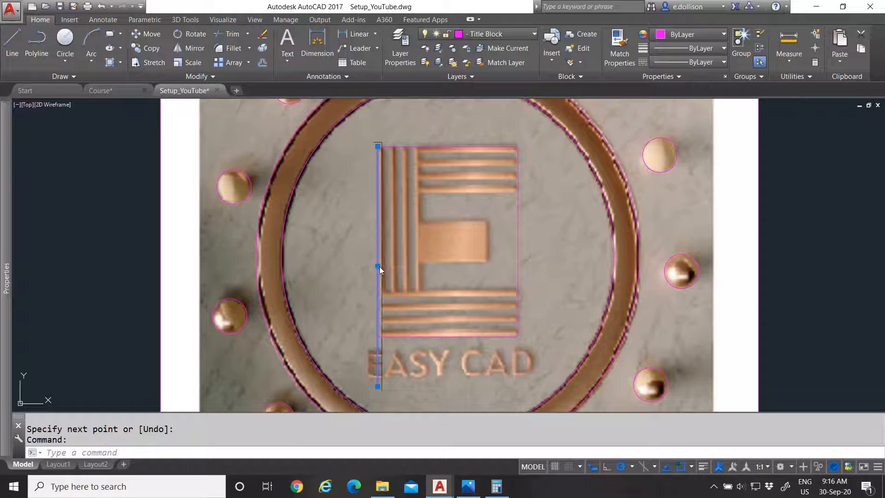
- Shift the vertical line 4.6 to the right, to the edge of the E's vertical stripes, and clear the selection
click(378, 266)
text(4.6)
key(Return)
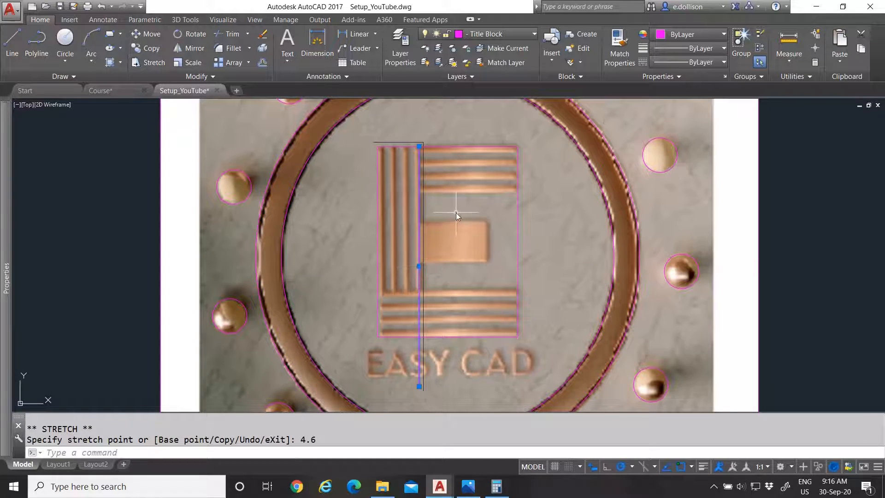
key(Escape)
key(Escape)
scroll(422, 145, up, 8)
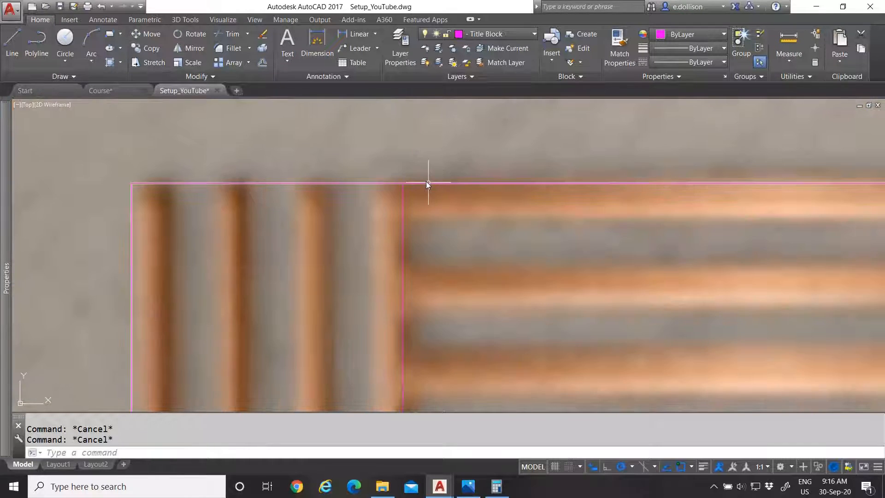
scroll(426, 181, down, 7)
scroll(444, 303, up, 5)
scroll(444, 304, down, 4)
scroll(429, 233, up, 6)
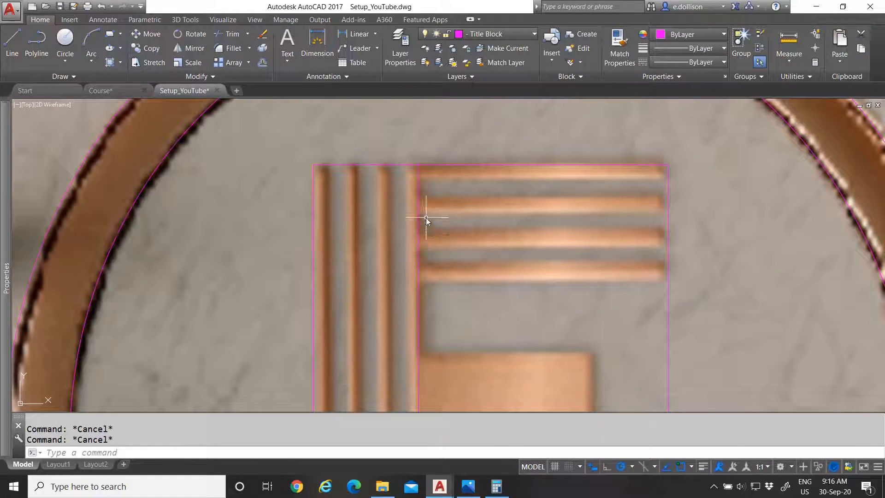
- Move the vertical line beside the E's vertical stripes 0.2 further to the right
click(418, 207)
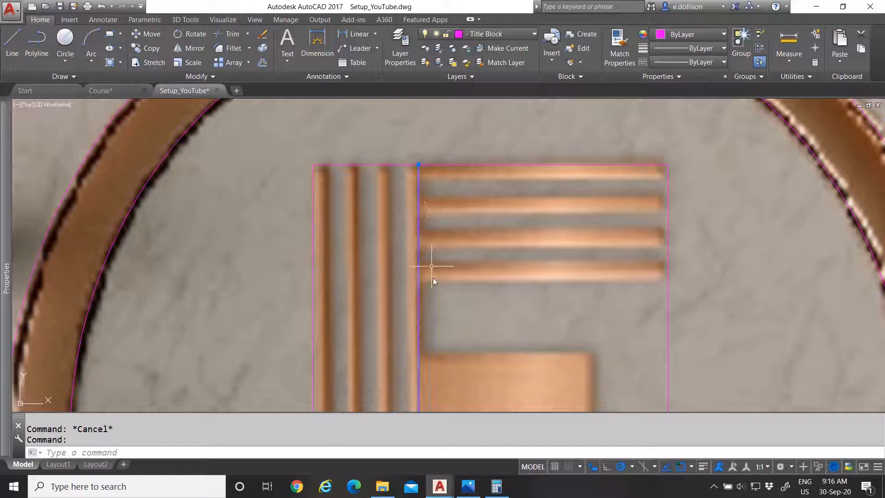
scroll(427, 353, up, 2)
text(m)
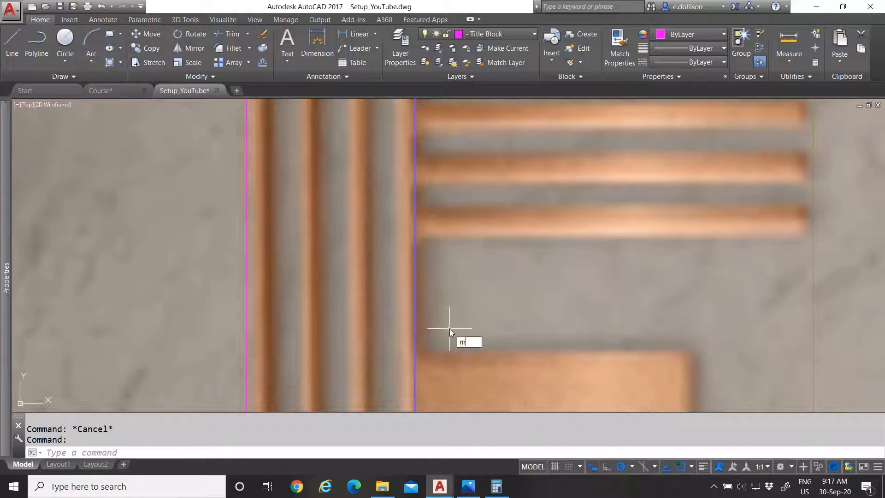
key(Return)
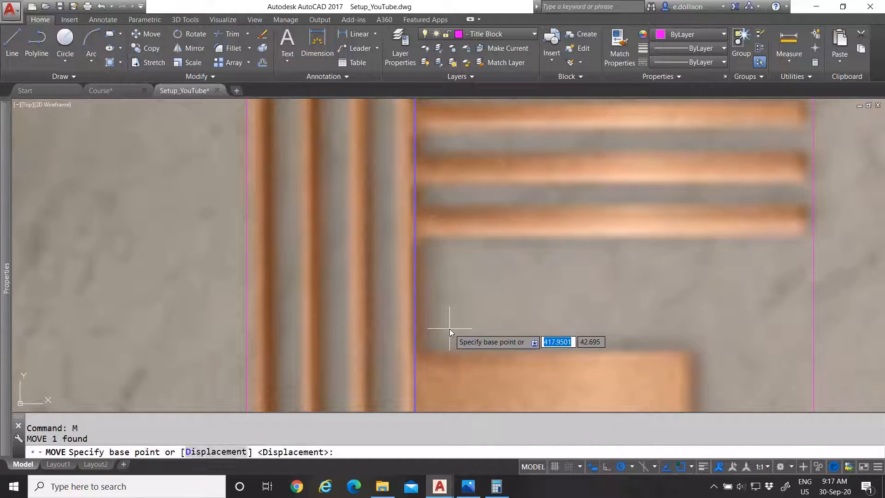
click(445, 288)
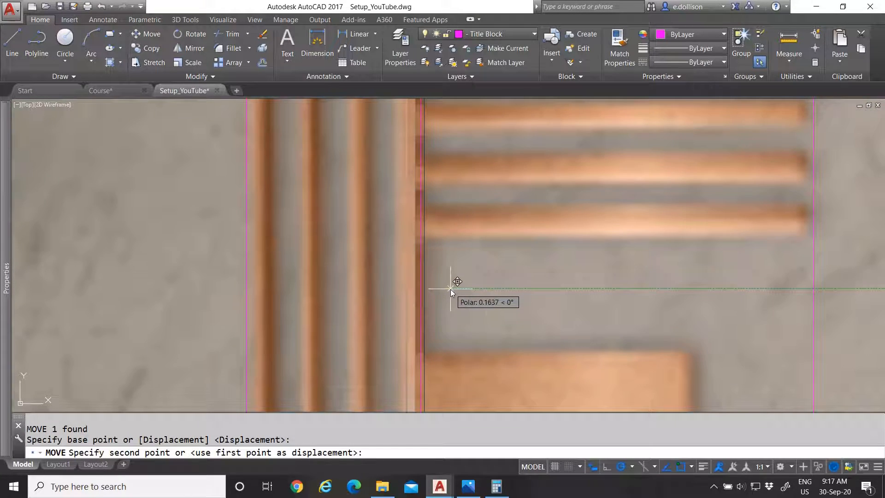
text(0.2)
key(Return)
scroll(417, 275, down, 5)
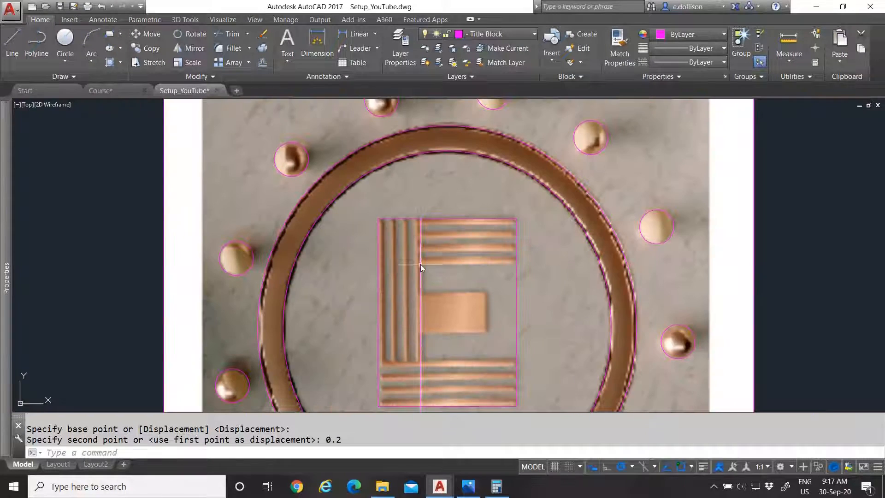
scroll(421, 264, down, 2)
scroll(420, 285, up, 2)
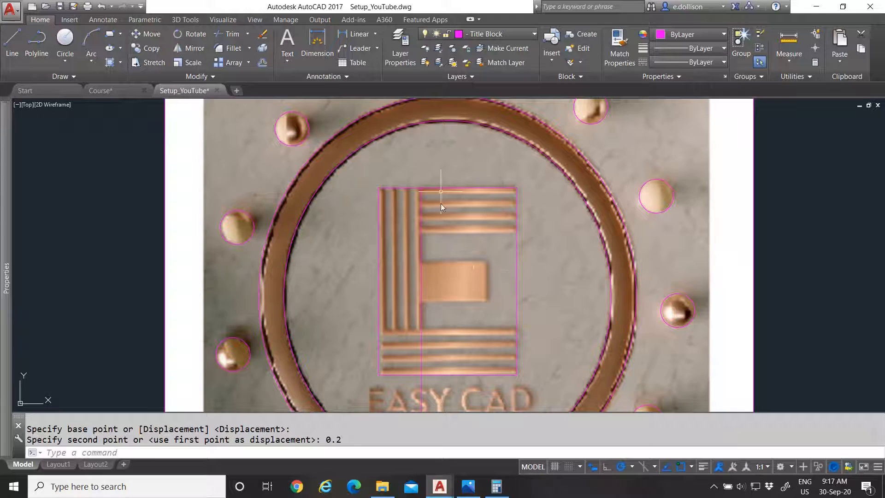
- Move the vertical line back 0.1 to the left to align it with the edge of the stripes
scroll(421, 203, up, 4)
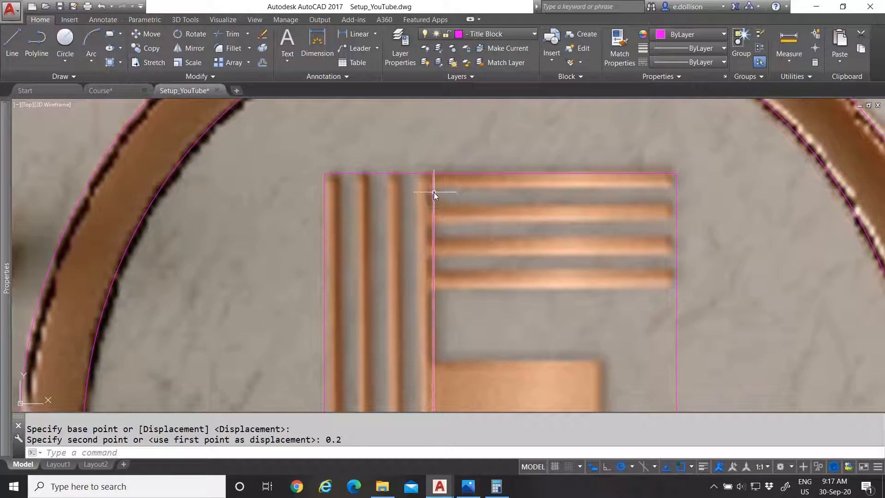
click(433, 192)
scroll(444, 160, up, 4)
text(m)
key(Return)
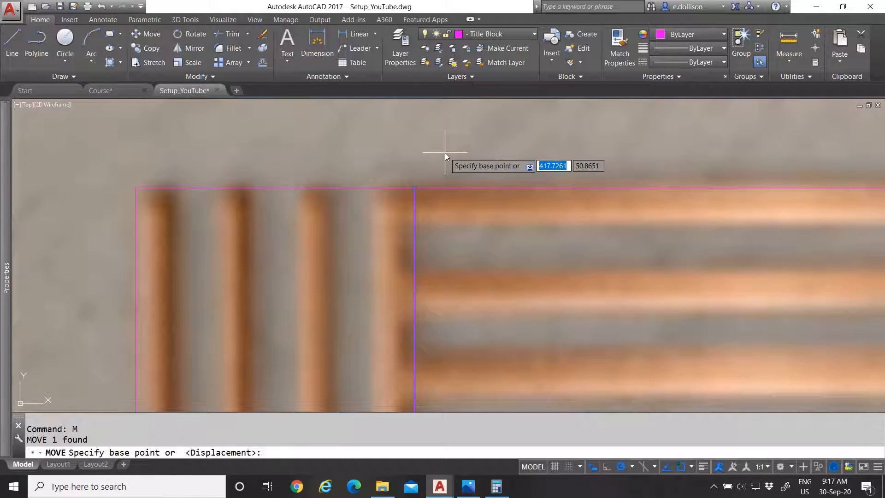
click(444, 153)
text(0.1)
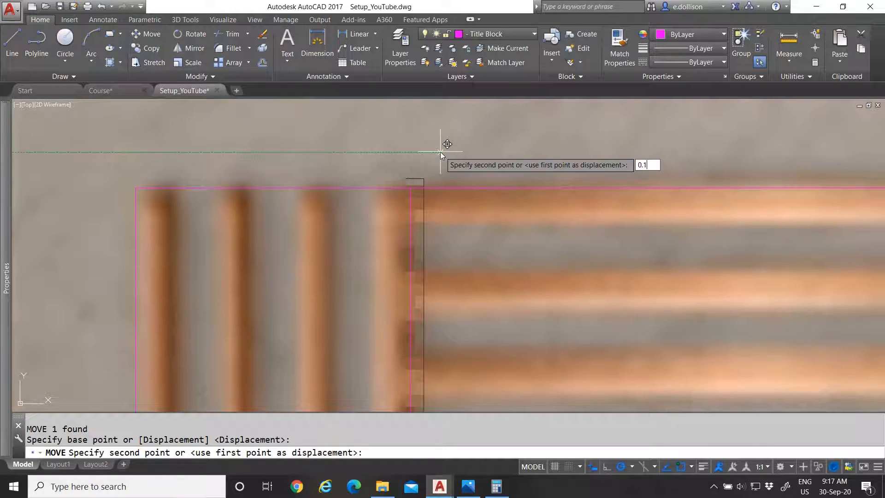
key(Return)
scroll(415, 150, down, 6)
scroll(402, 174, up, 4)
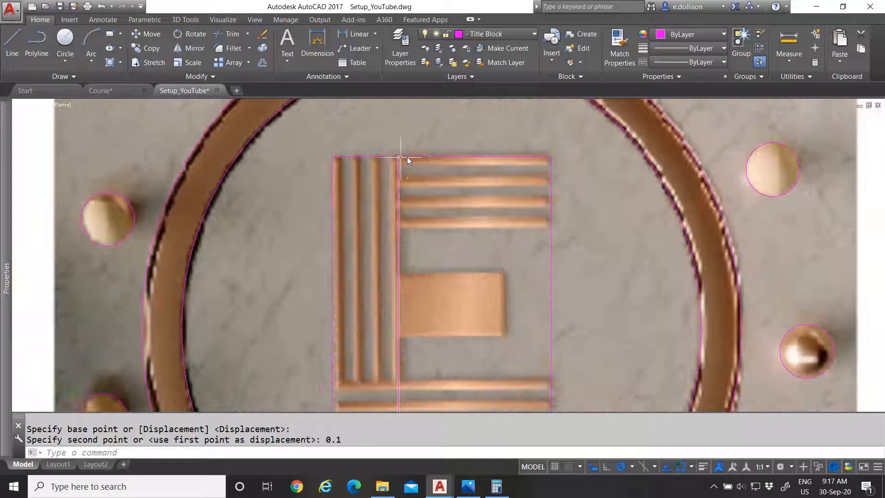
- Measure the distance from the top of the vertical line to the rectangle's upper-left corner
click(789, 42)
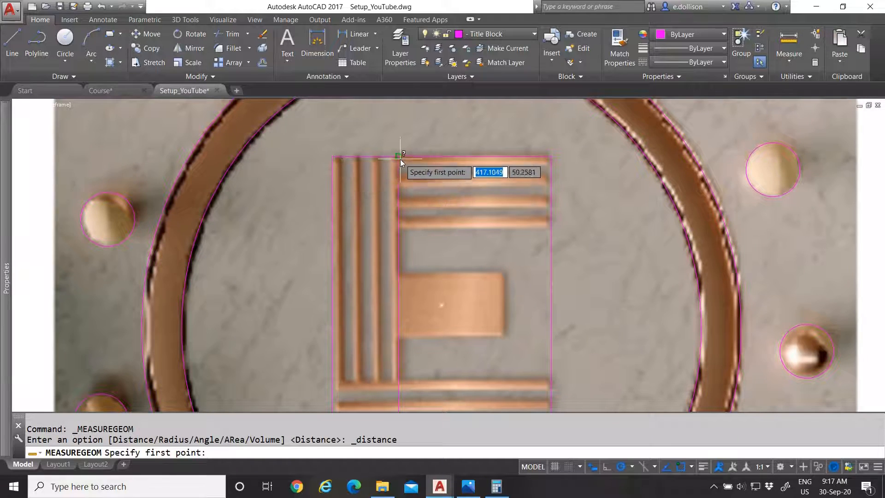
click(441, 157)
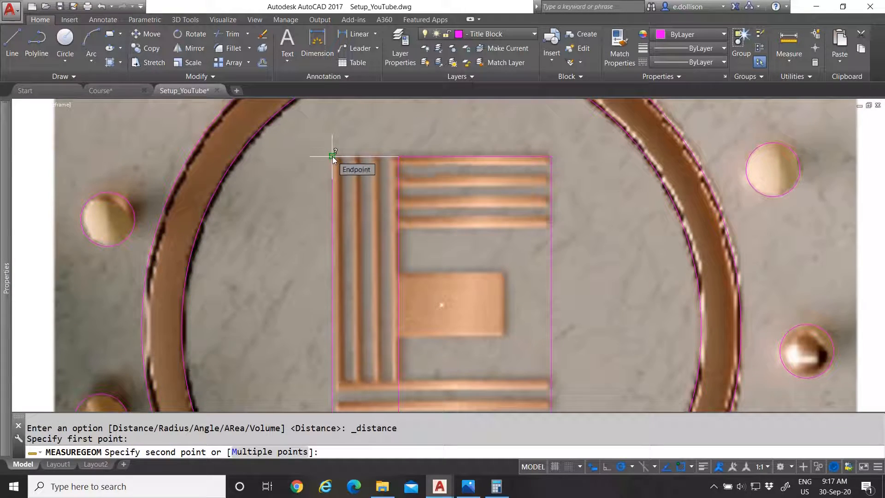
key(Escape)
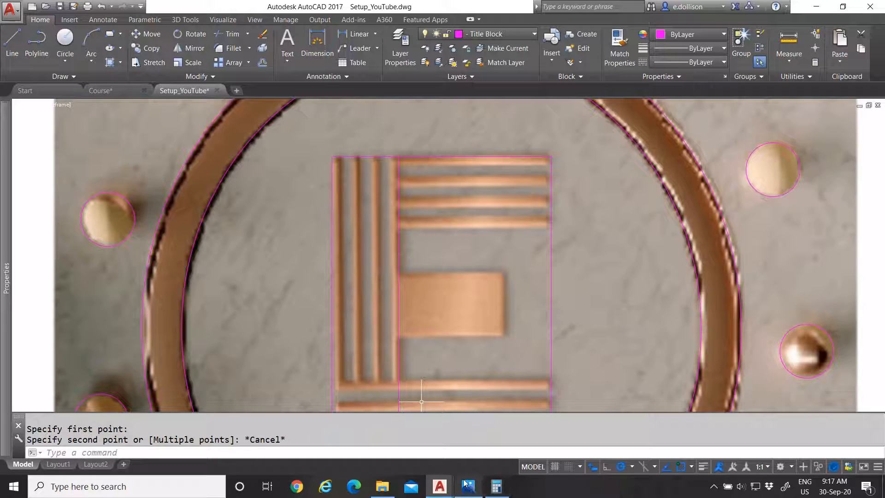
- Switch to Calculator, divide 4.7 by 7 to get the stripe spacing, and return to the drawing
click(496, 487)
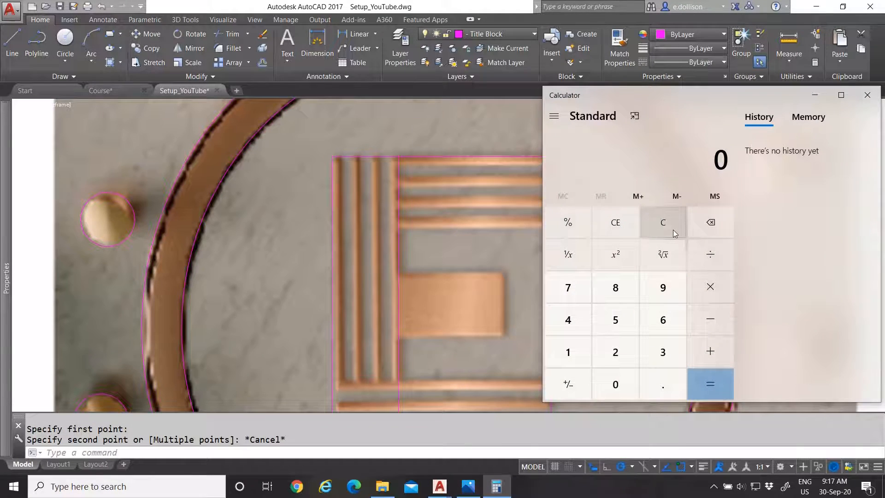
text(4.7)
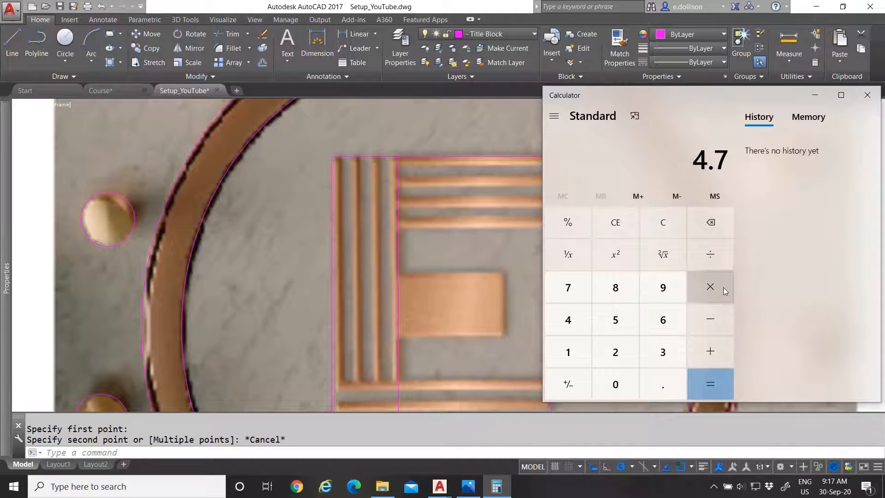
click(708, 253)
text(7)
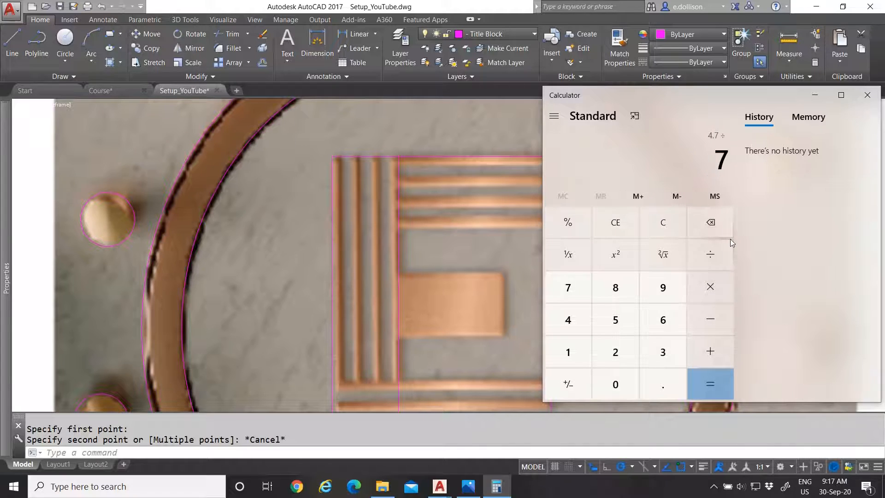
key(Return)
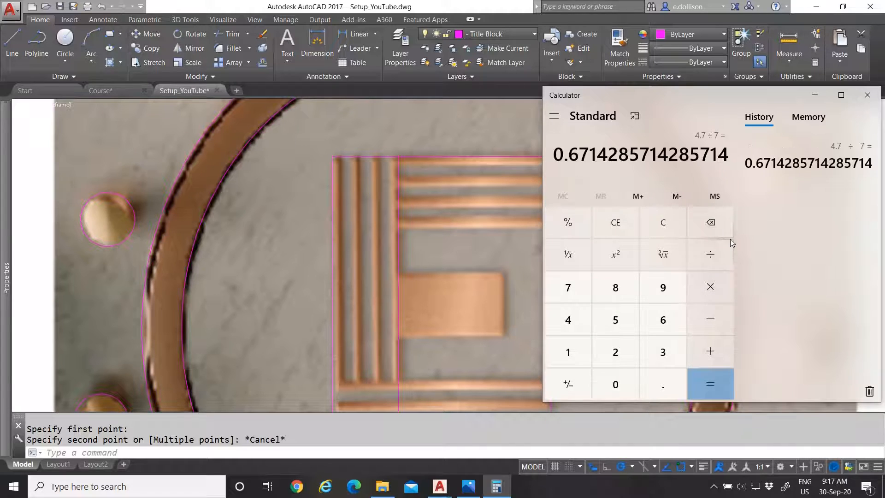
click(815, 94)
- Copy the vertical line from its top endpoint to the upper-left corner of the rectangle around the E
click(109, 37)
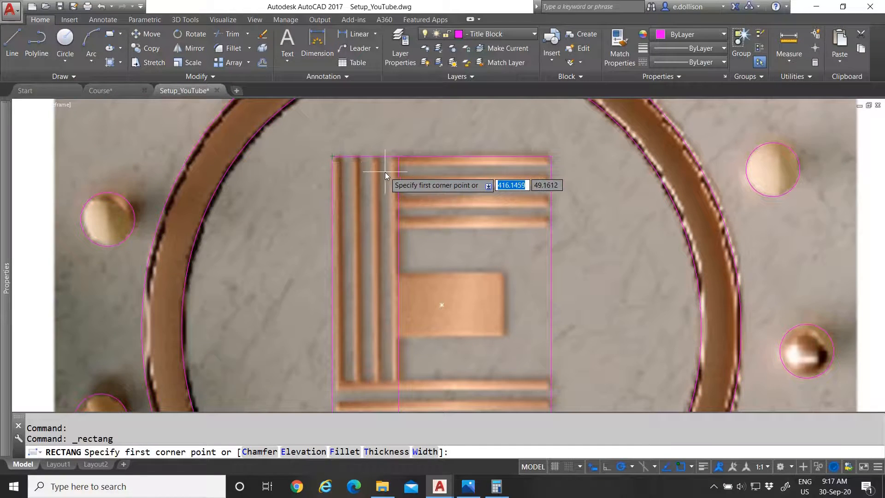
key(Escape)
click(398, 187)
scroll(380, 213, down, 3)
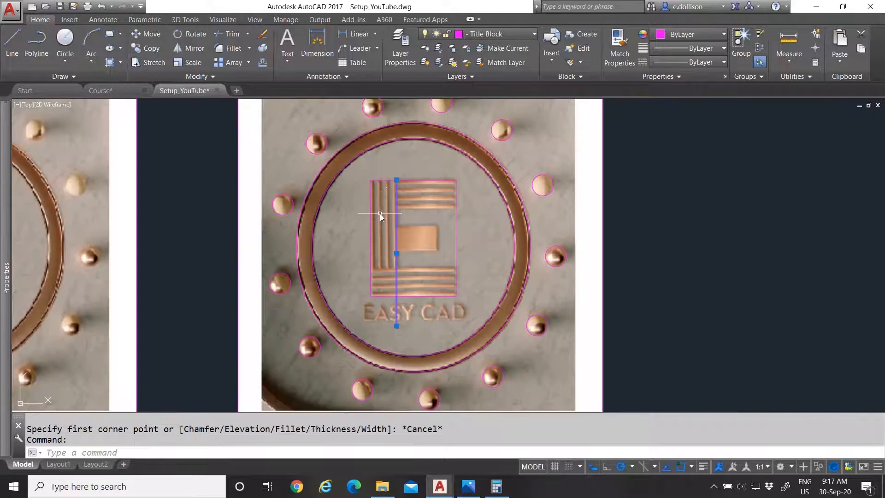
scroll(380, 220, up, 1)
text(co)
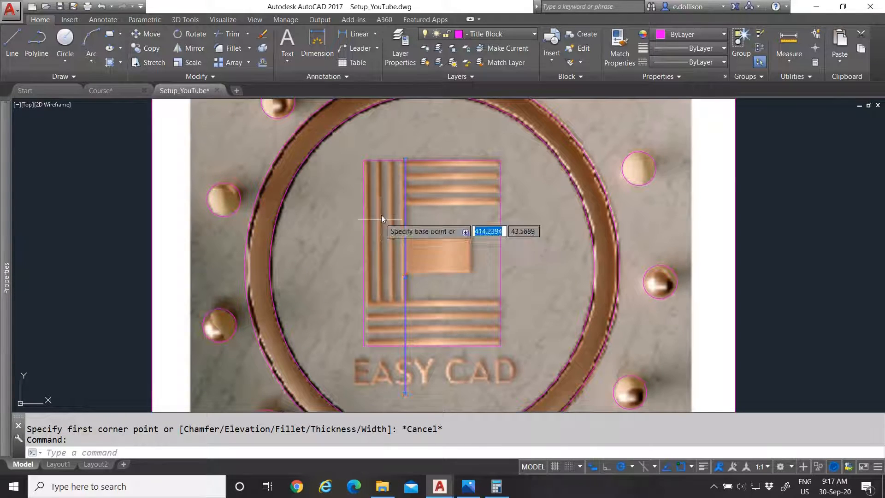
key(Return)
click(404, 161)
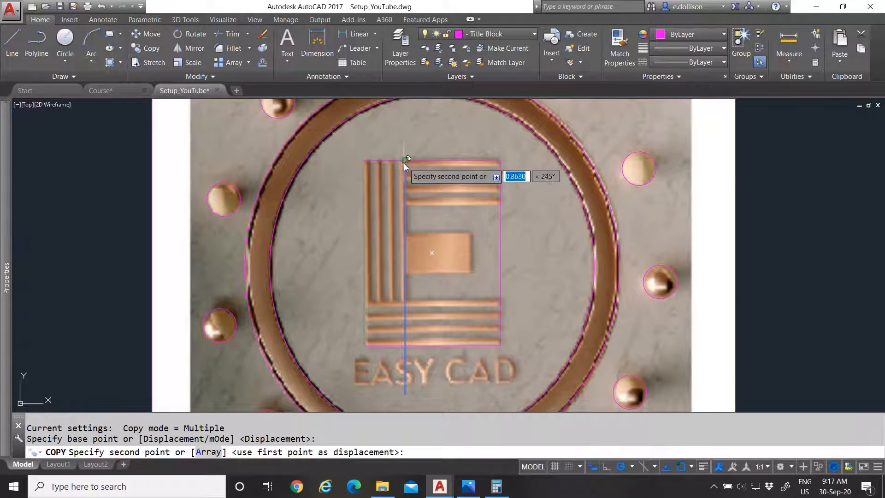
click(364, 161)
key(Escape)
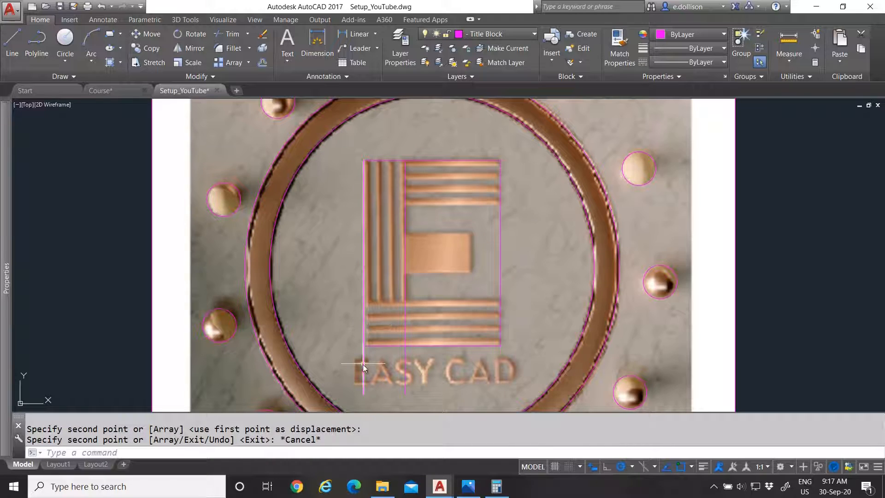
- Copy the vertical line on the rectangle's left edge 0.67 to the right
click(365, 324)
text(m)
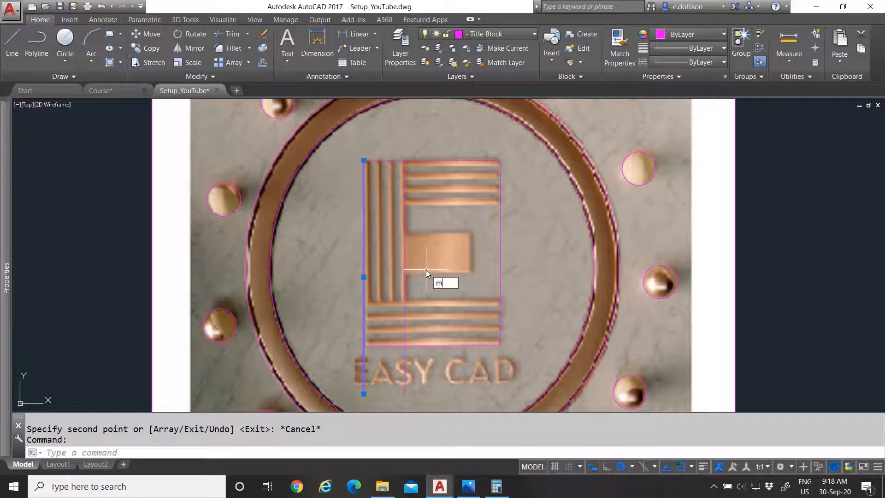
key(Escape)
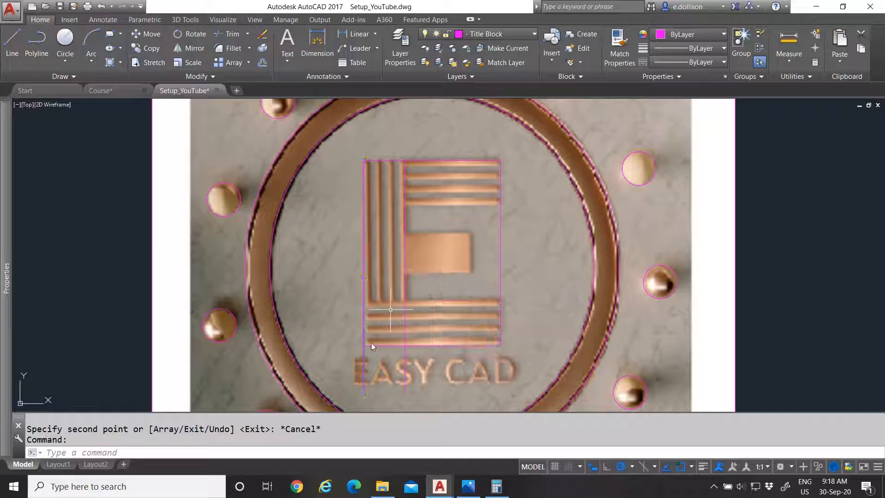
text(co)
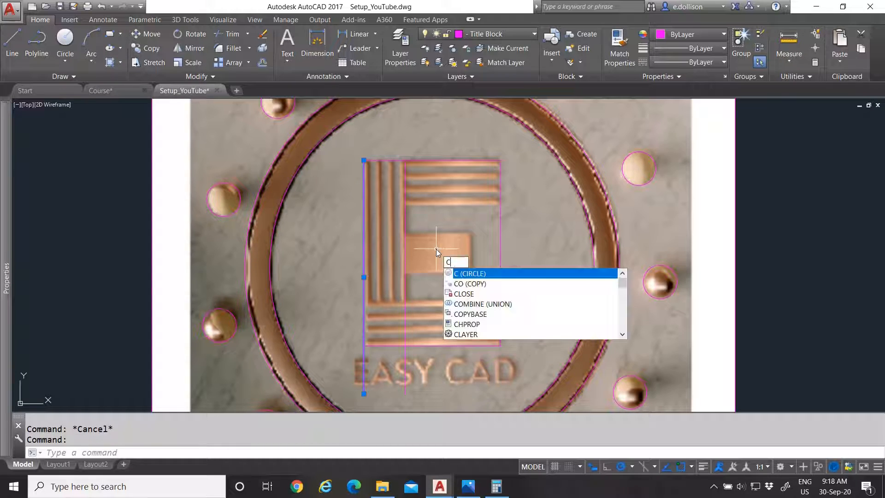
key(Return)
click(425, 215)
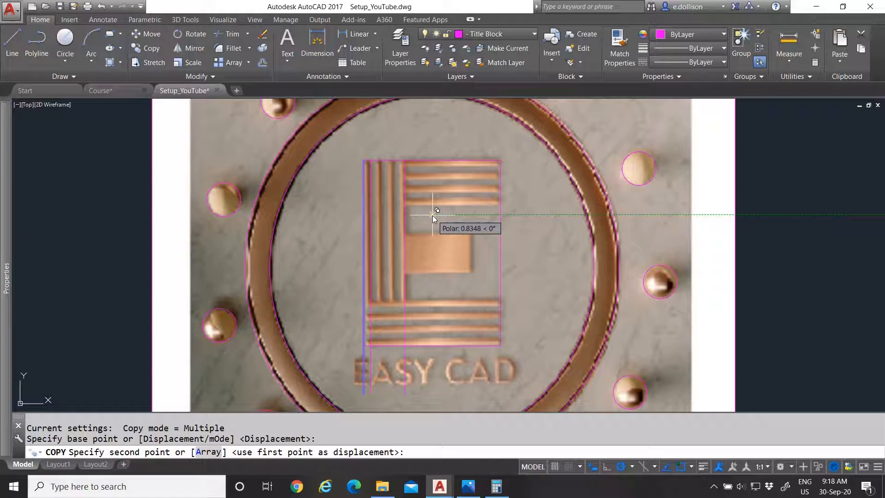
text(0.67)
key(Return)
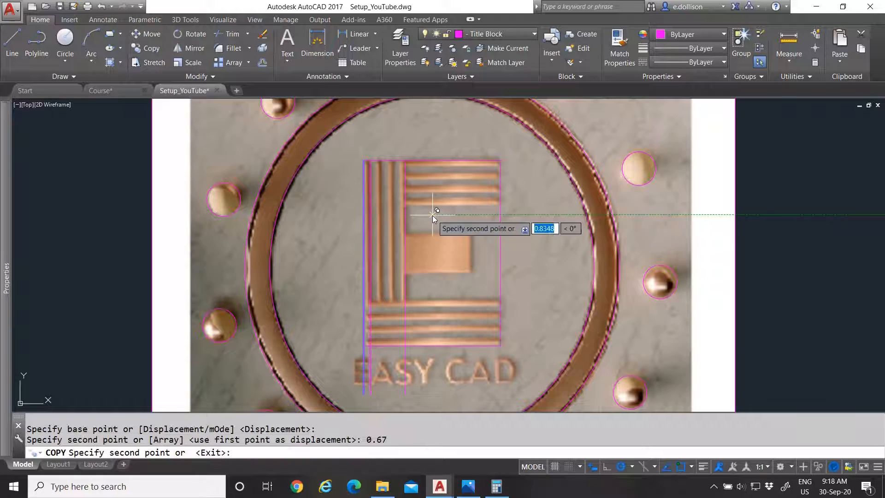
key(Escape)
- Copy the offset vertical line repeatedly to the right at 0.67 spacing across the E's vertical stripes
click(370, 172)
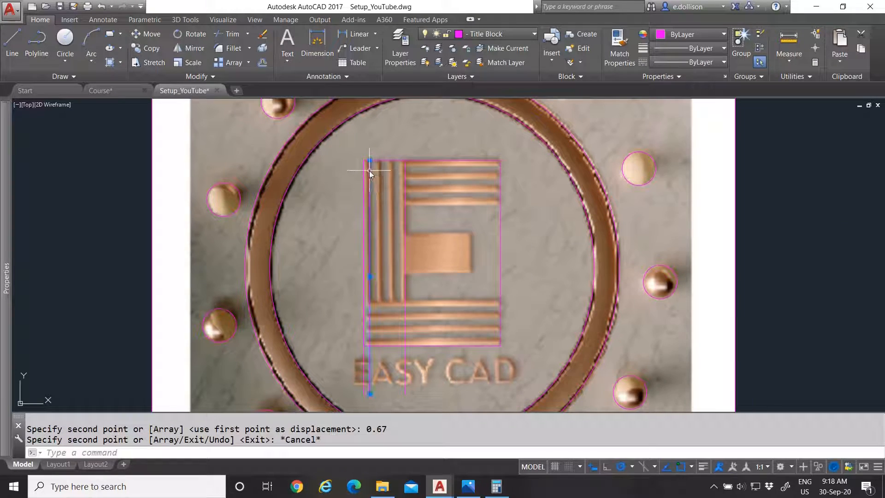
scroll(376, 152, up, 4)
text(c)
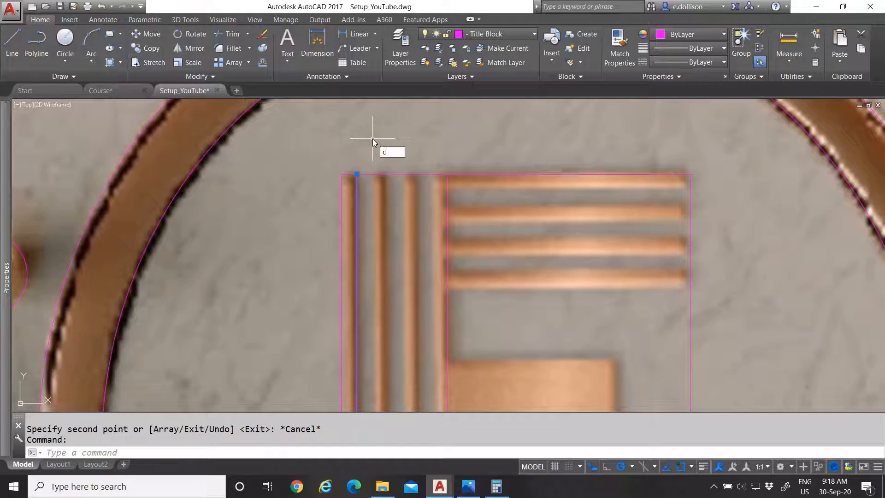
text(o)
key(Return)
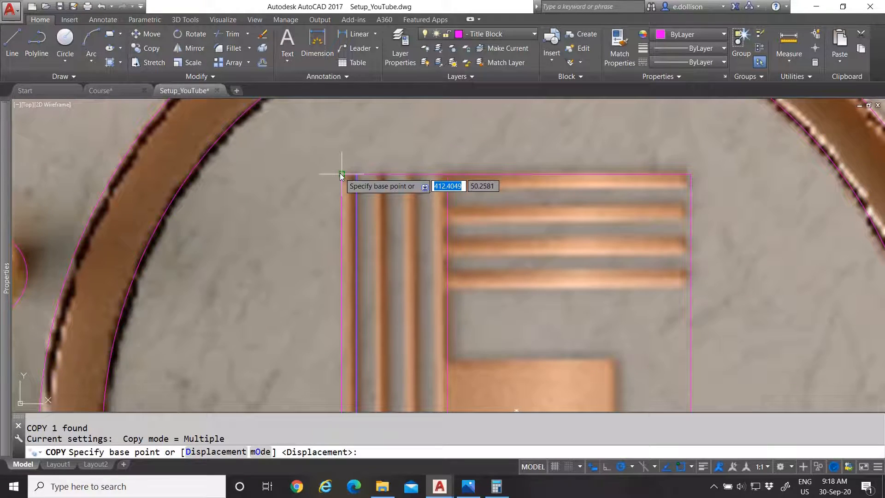
click(342, 175)
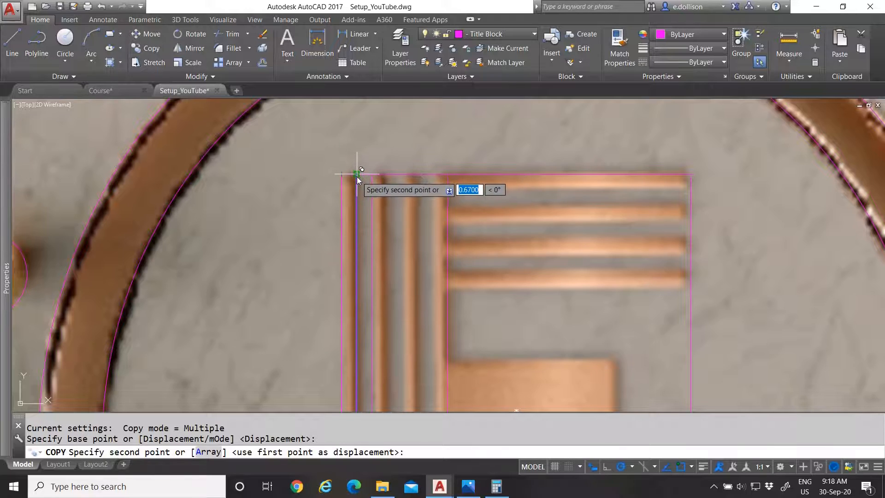
click(357, 176)
click(375, 177)
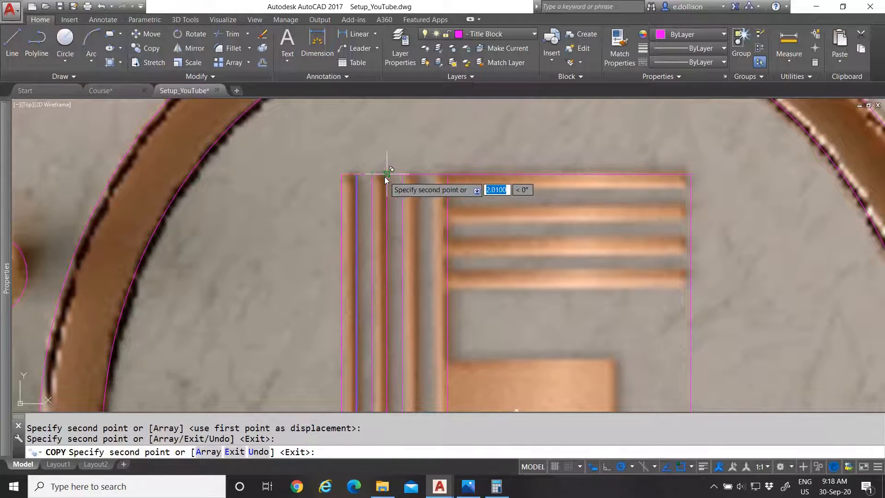
click(403, 175)
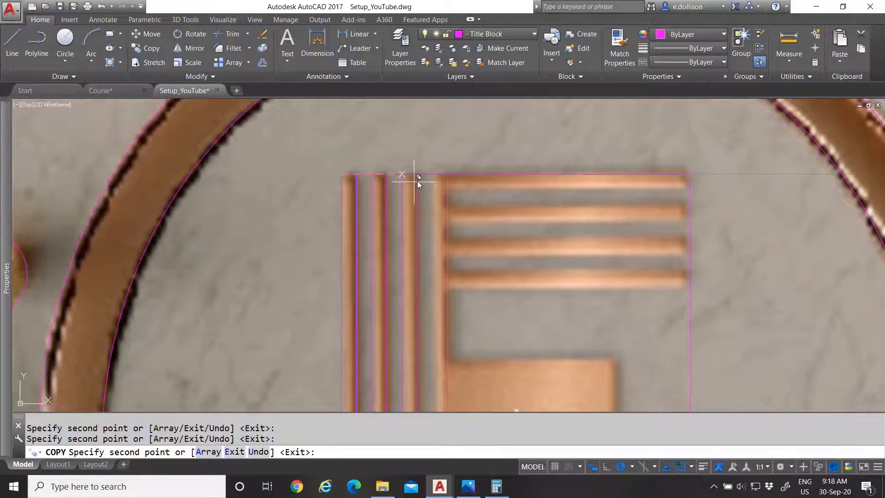
scroll(464, 157, down, 4)
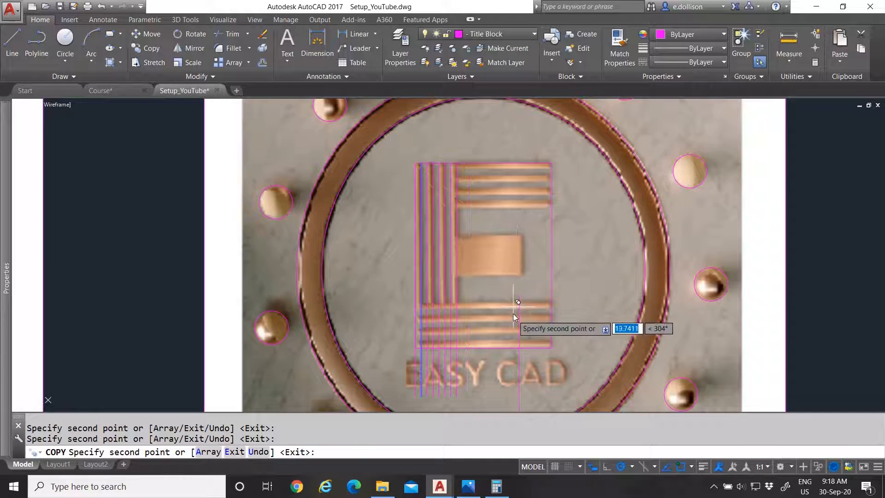
key(Escape)
scroll(521, 344, up, 4)
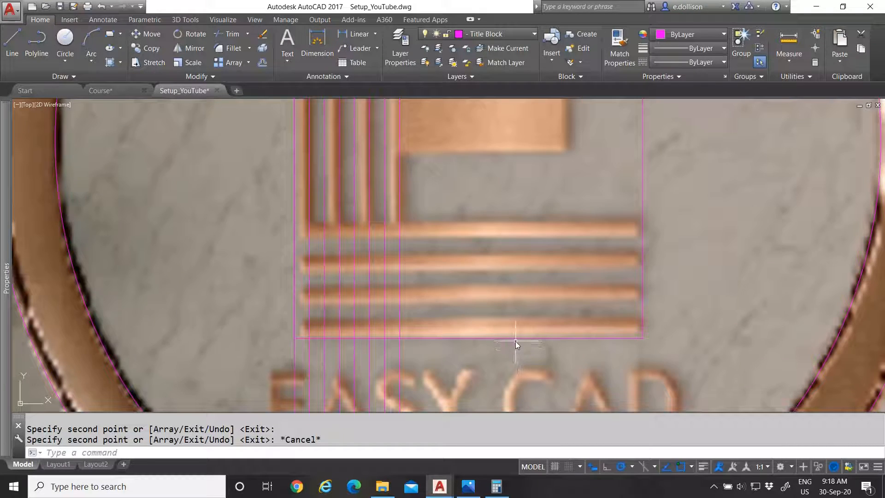
scroll(401, 325, down, 4)
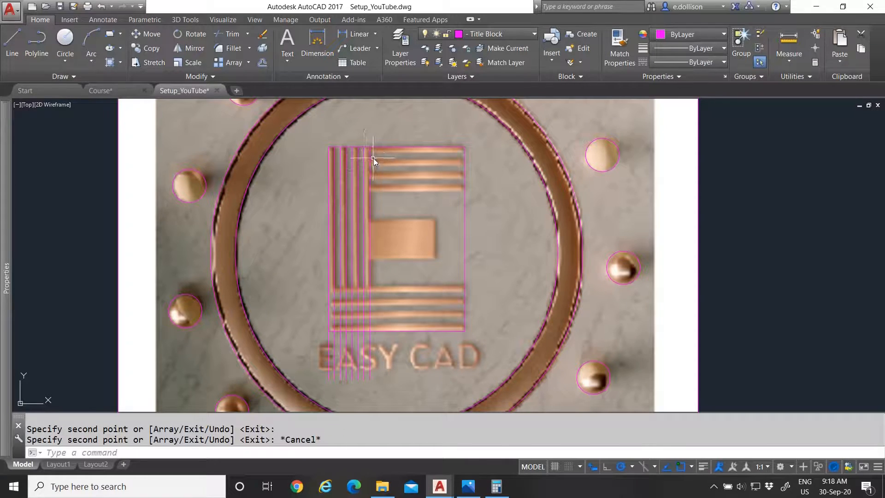
- Draw a horizontal line from the upper-left corner of the E's rectangle to beyond its right edge
scroll(372, 159, up, 2)
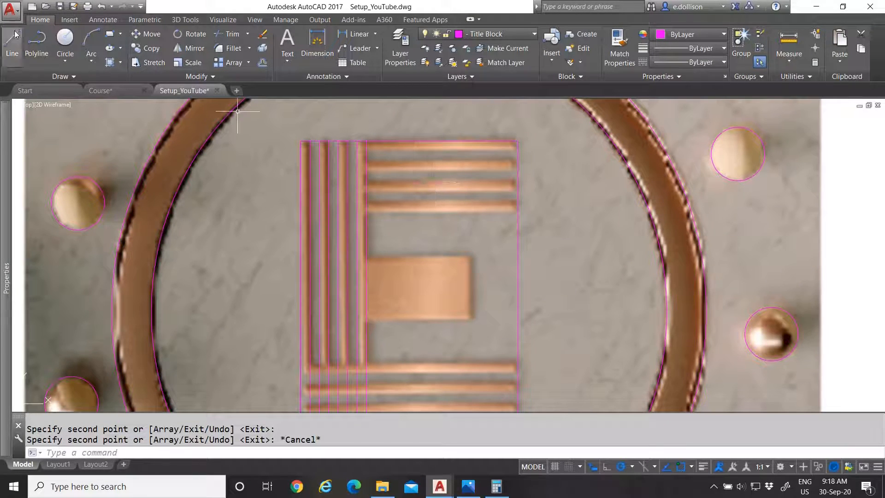
click(31, 43)
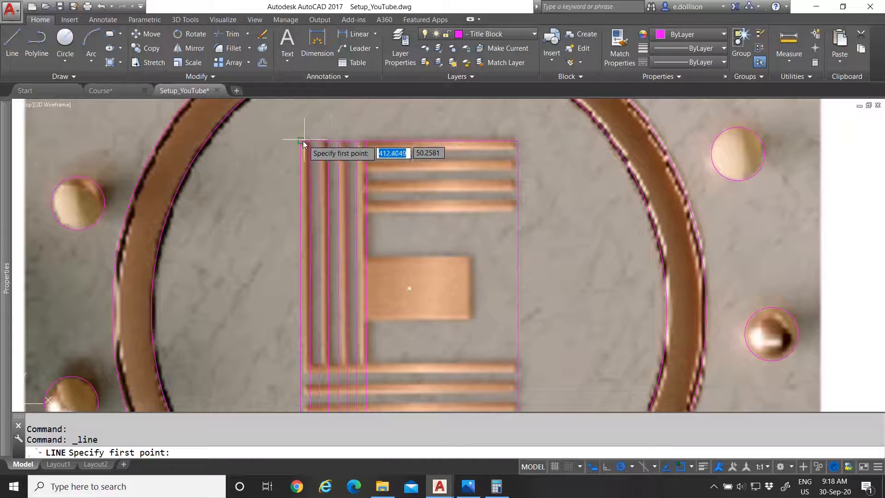
click(300, 141)
click(613, 140)
right_click(599, 194)
click(622, 201)
- Copy the horizontal line along the E's top edge 6.7 straight down
click(556, 158)
click(547, 139)
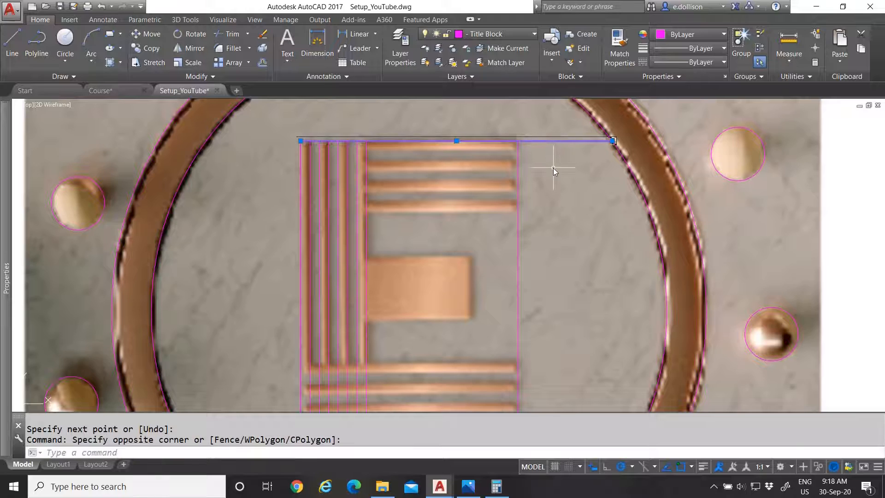
text(co)
key(Return)
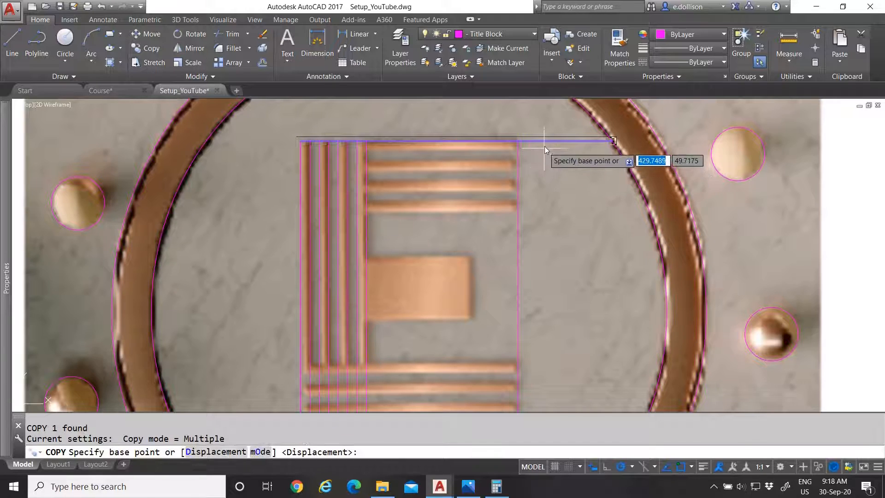
click(546, 145)
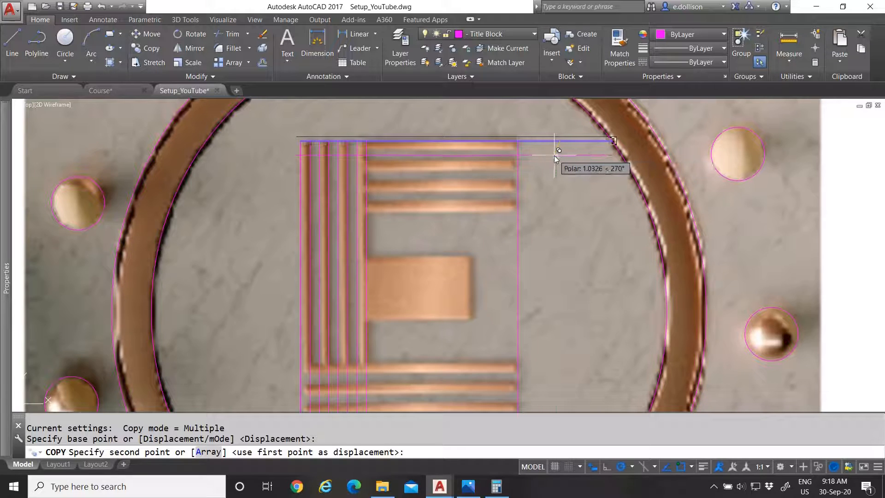
text(6.7)
key(Return)
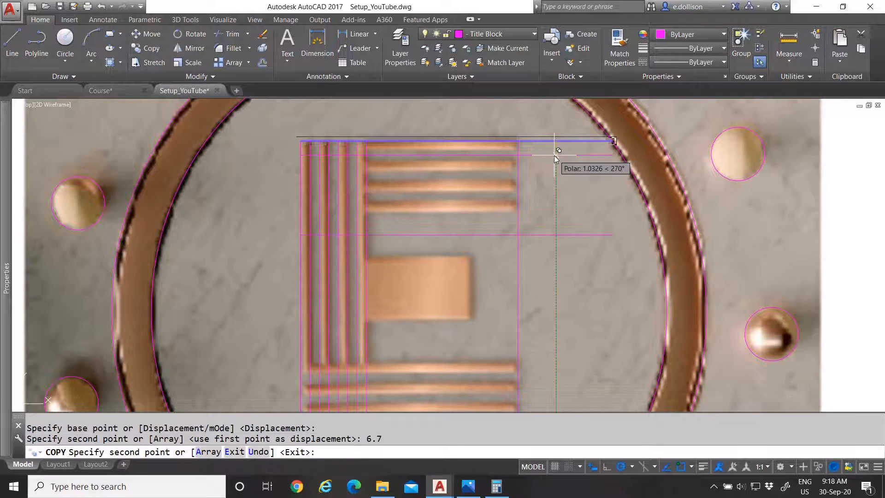
key(Escape)
- Delete the horizontal line copy just above the E's middle bar
click(553, 236)
click(546, 216)
key(Delete)
- Copy the horizontal line along the E's top edge 0.67 straight down
click(544, 160)
click(541, 132)
text(o)
key(Return)
click(546, 187)
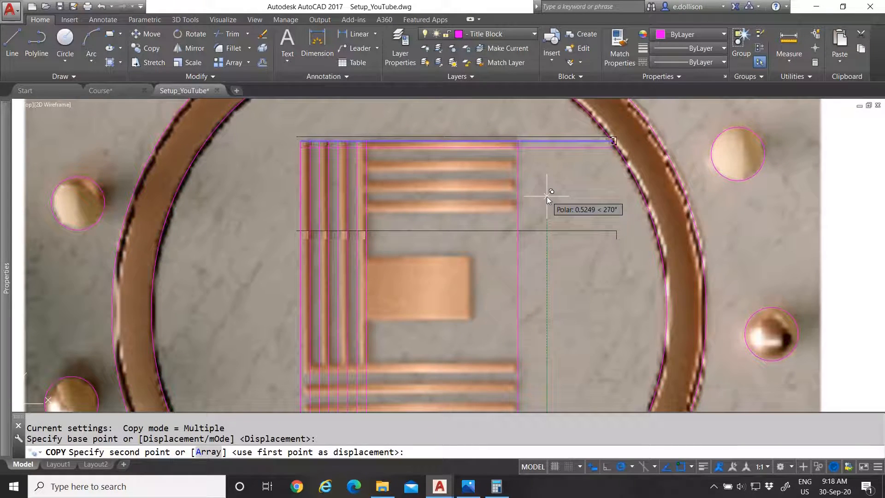
text(0.67)
key(Return)
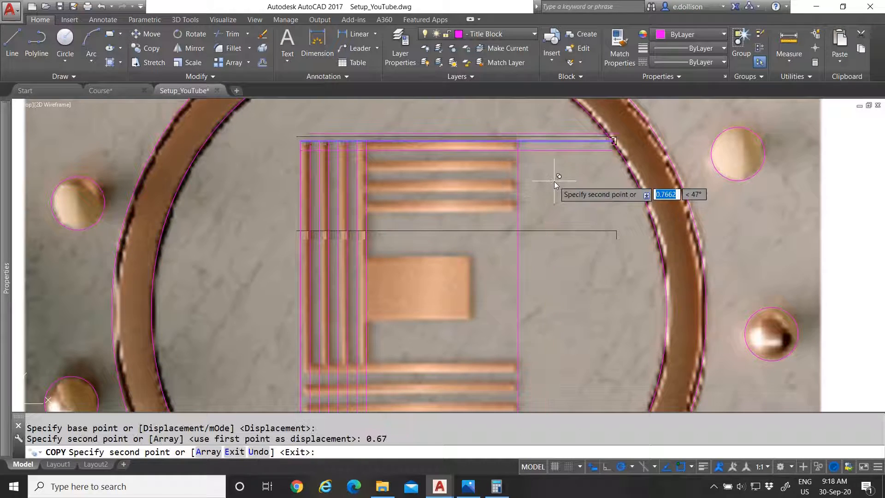
key(Escape)
- Copy the second horizontal line six times downward at 0.67 intervals across the E's upper stripes
click(533, 150)
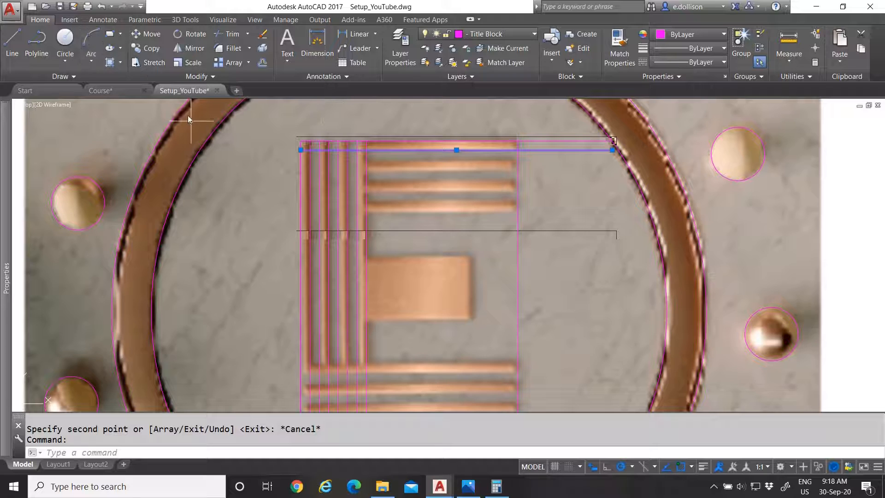
text(co)
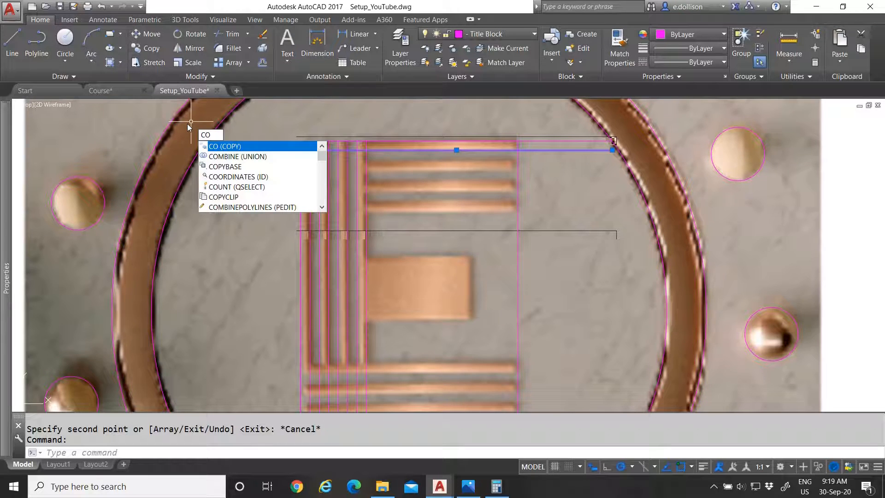
key(Return)
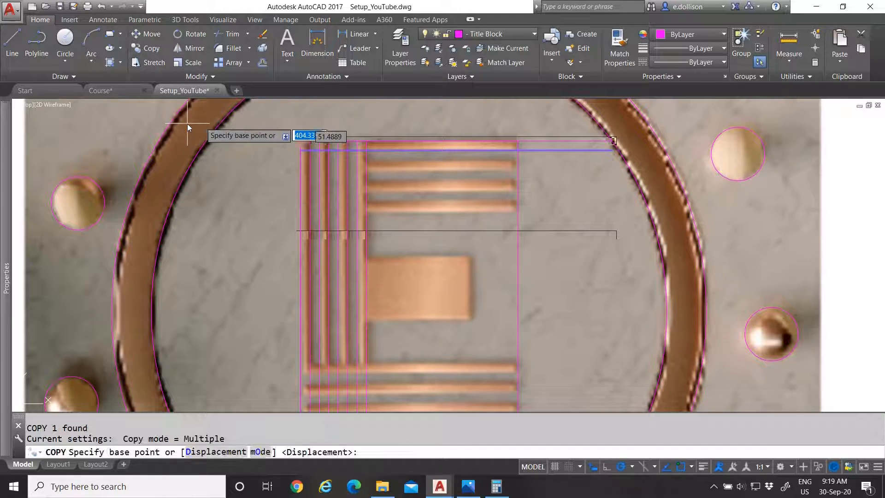
click(519, 141)
scroll(520, 145, up, 2)
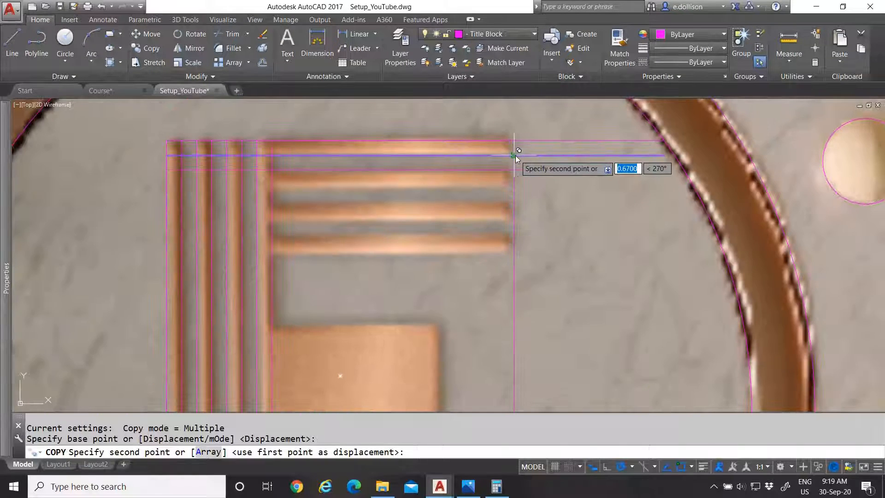
click(515, 157)
click(513, 171)
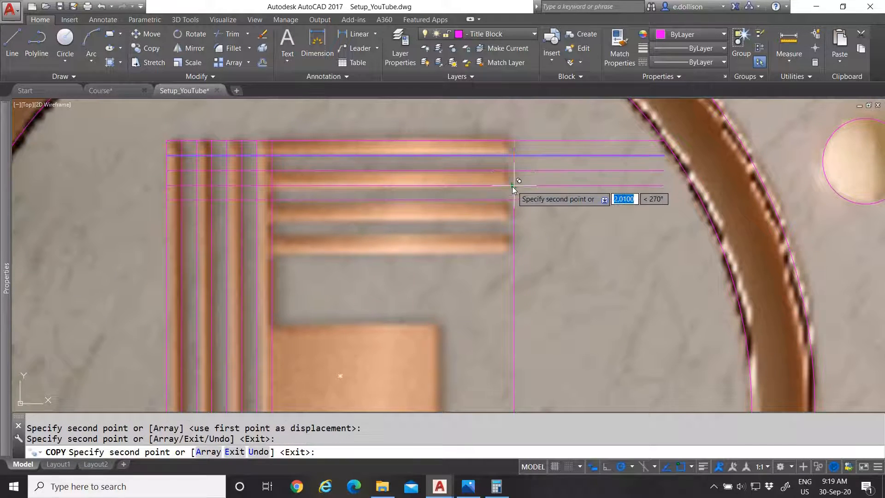
click(513, 187)
click(513, 200)
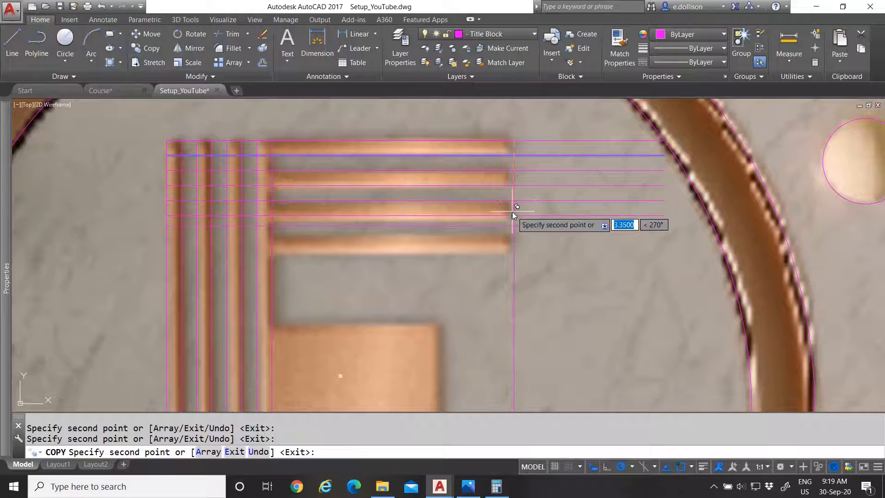
click(513, 215)
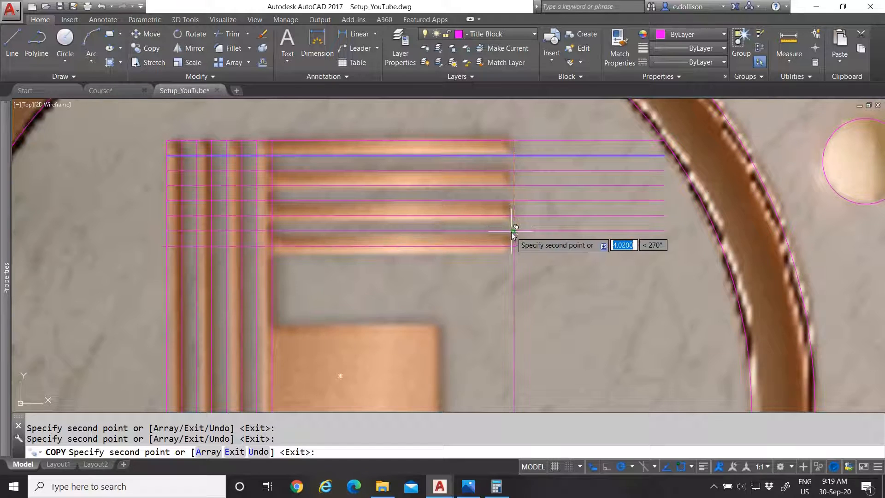
click(513, 230)
key(Escape)
scroll(424, 237, down, 4)
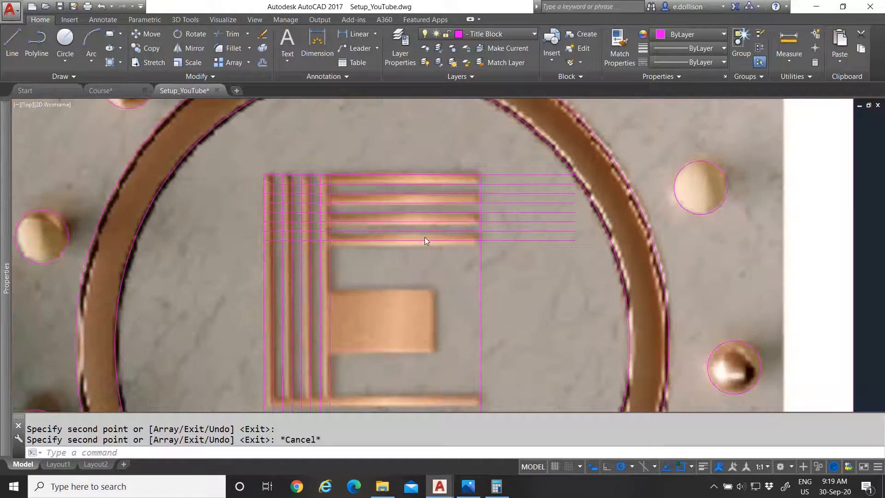
- Measure the offset between the lowest upper horizontal line and the lower edge of the fourth copper bar
scroll(405, 250, up, 4)
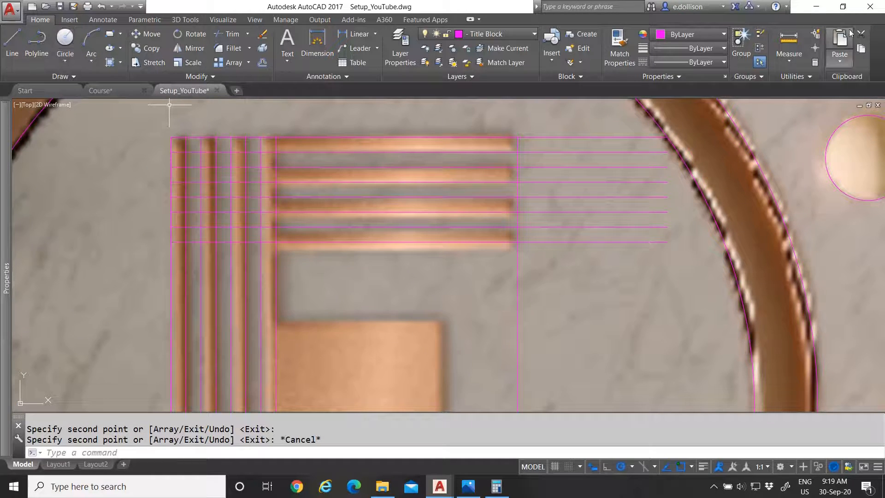
click(789, 41)
scroll(519, 244, up, 4)
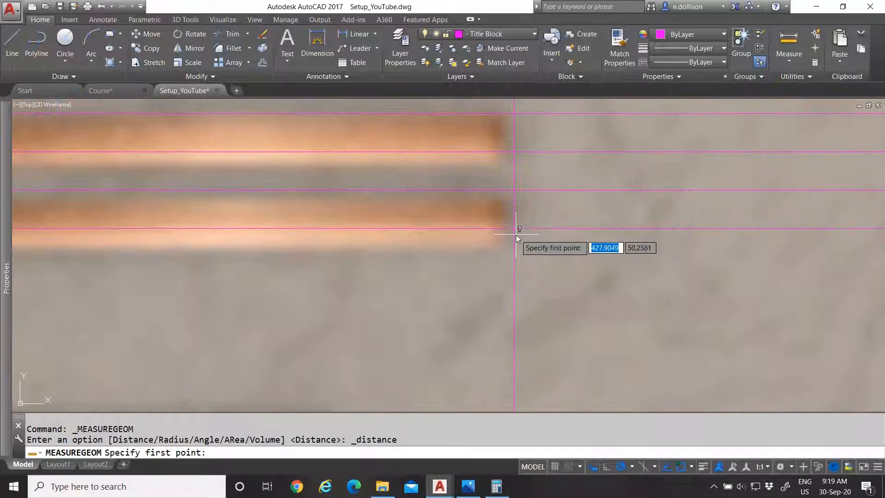
click(515, 231)
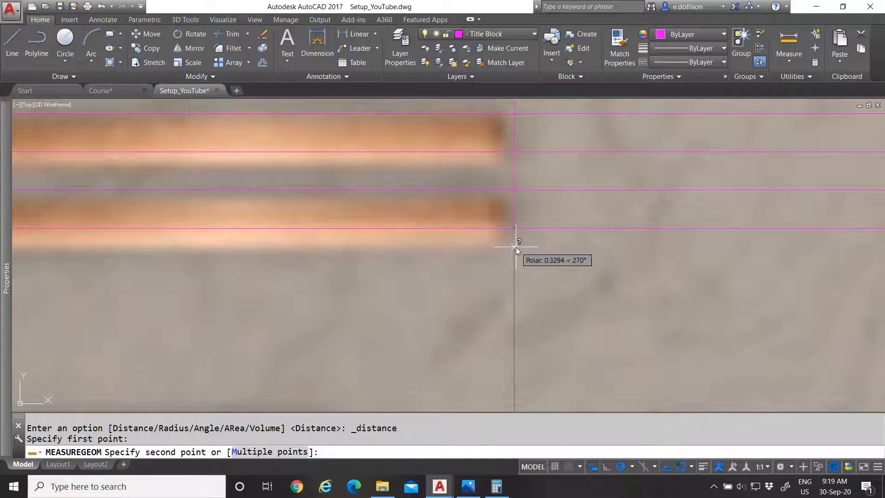
key(Escape)
scroll(516, 247, down, 6)
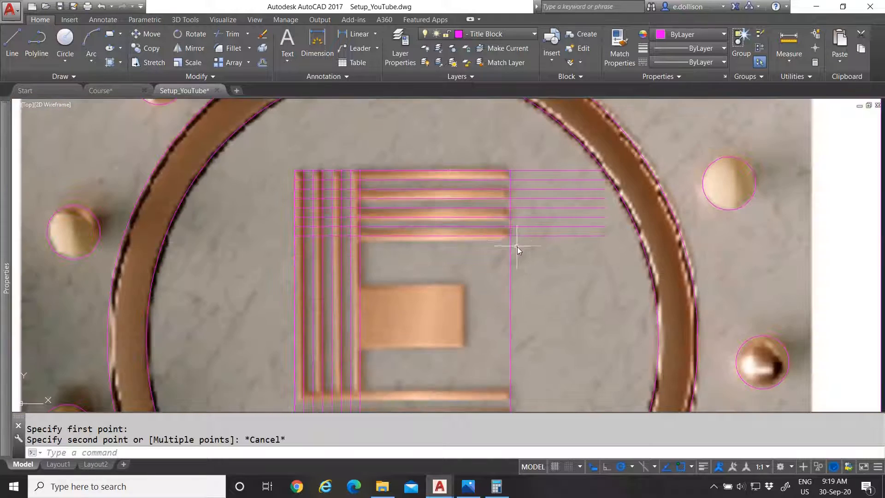
- Move the three lowest horizontal lines over the E's upper bars down by 0.3
scroll(525, 212, up, 2)
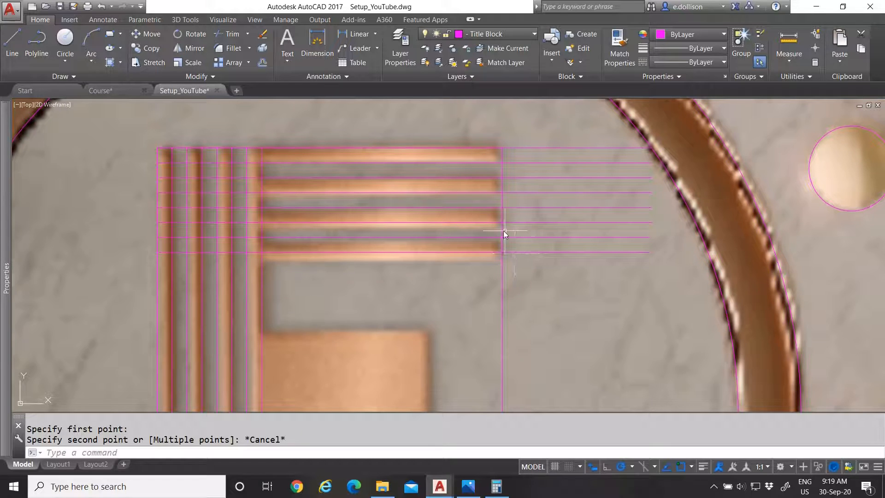
click(527, 267)
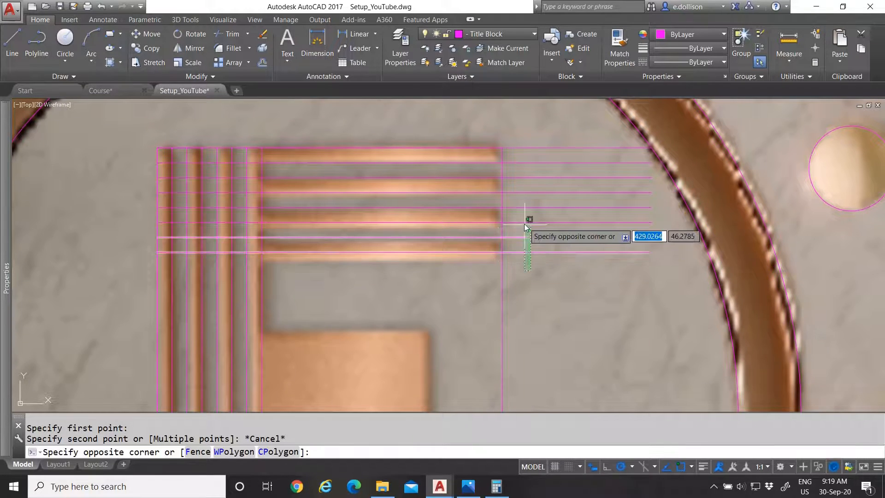
click(524, 223)
text(M)
key(Return)
click(531, 268)
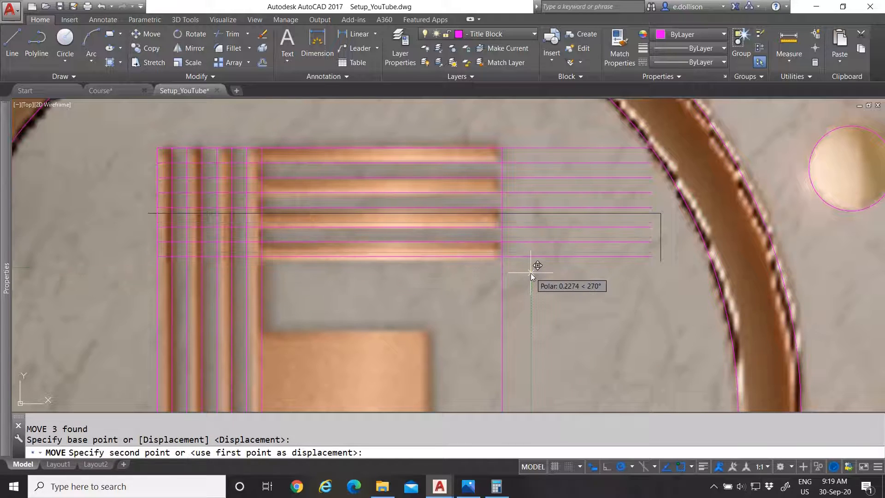
text(0.3)
key(Return)
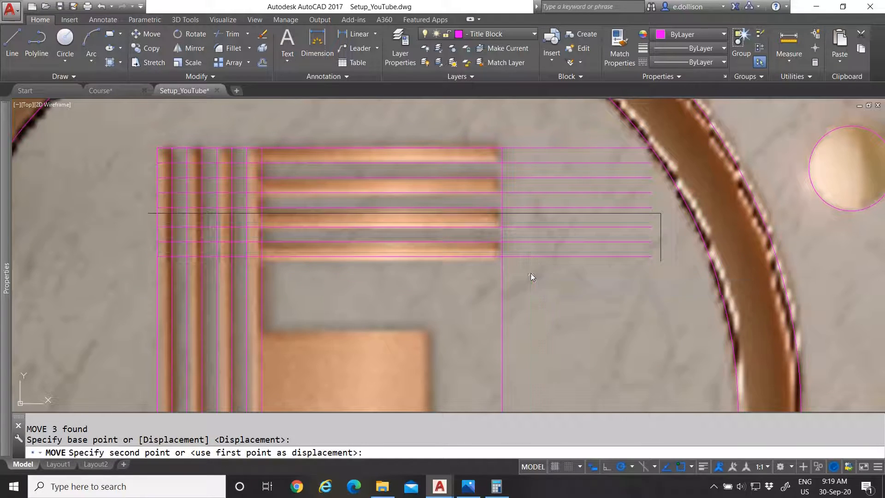
scroll(512, 200, down, 5)
scroll(513, 254, up, 5)
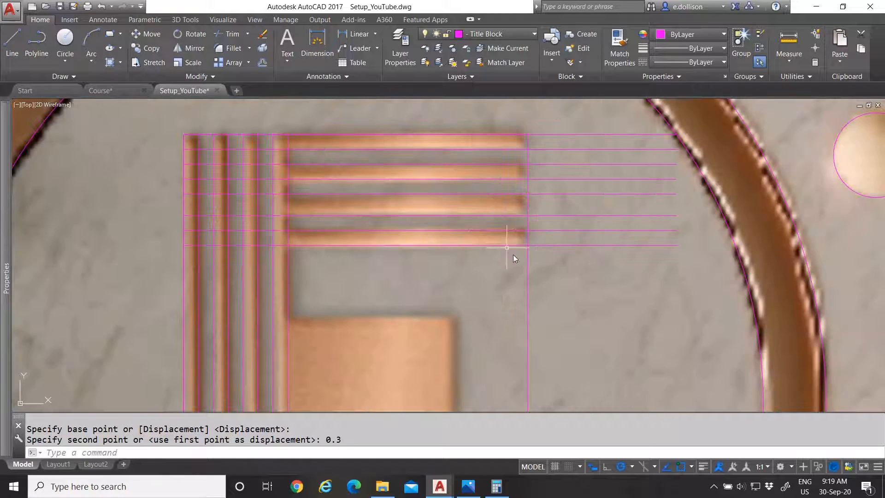
- Mirror the eight upper horizontal lines about a horizontal axis through the midpoint of the E's right vertical line, keeping the source objects
scroll(553, 272, down, 5)
scroll(530, 286, up, 3)
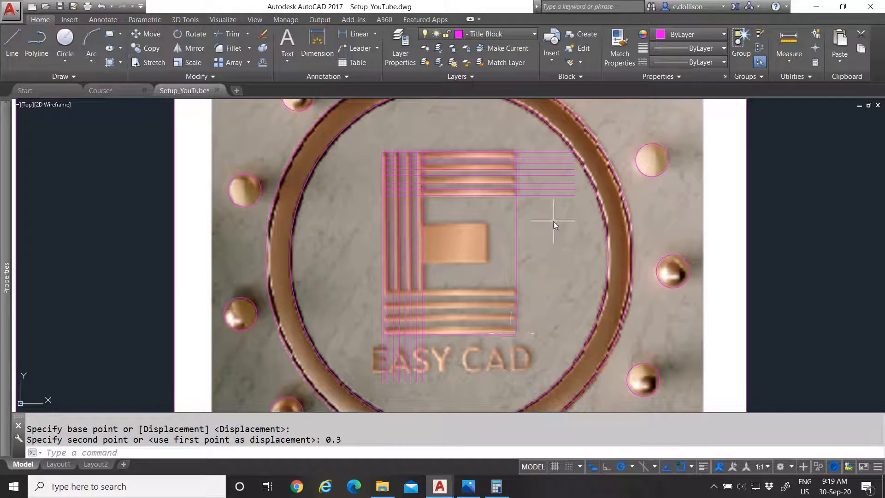
click(538, 148)
click(538, 220)
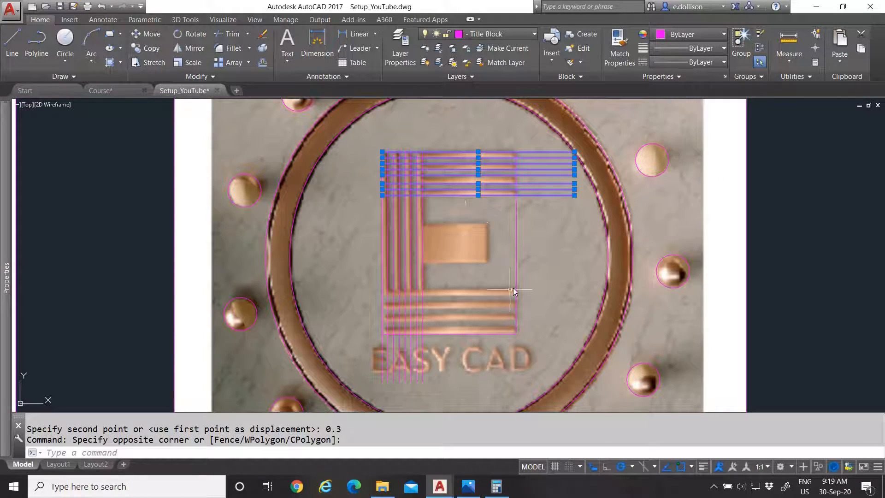
click(187, 49)
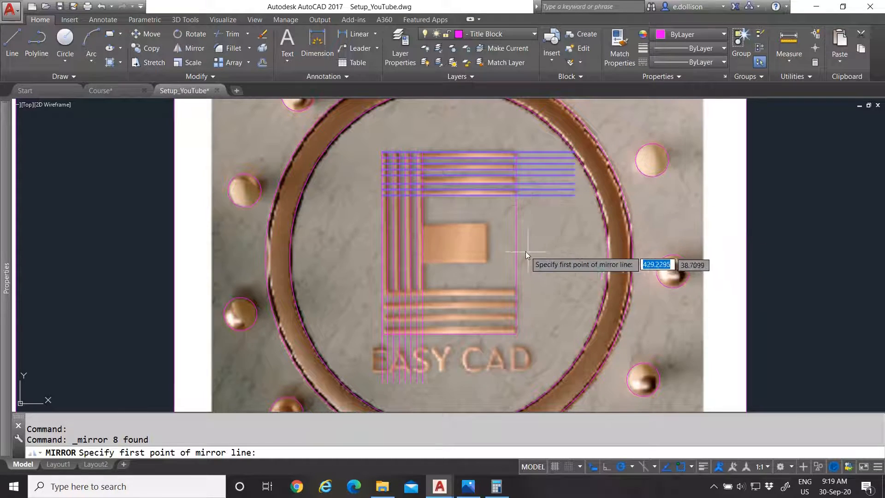
click(516, 243)
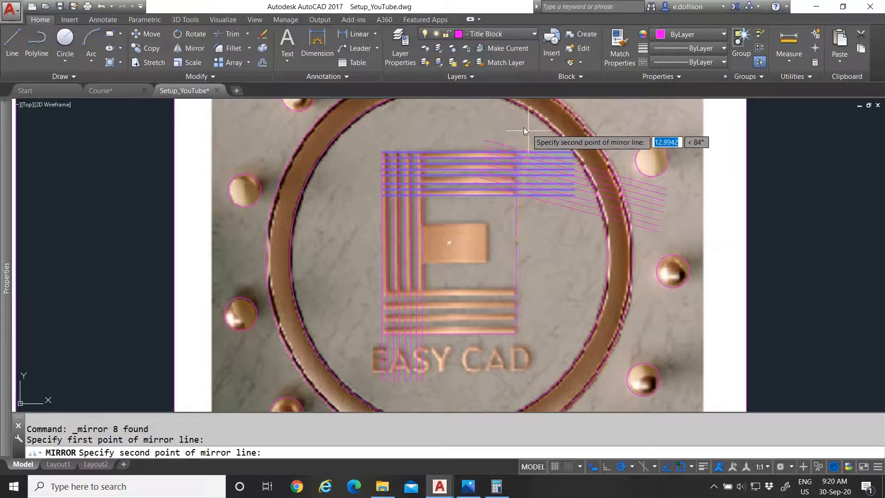
click(552, 244)
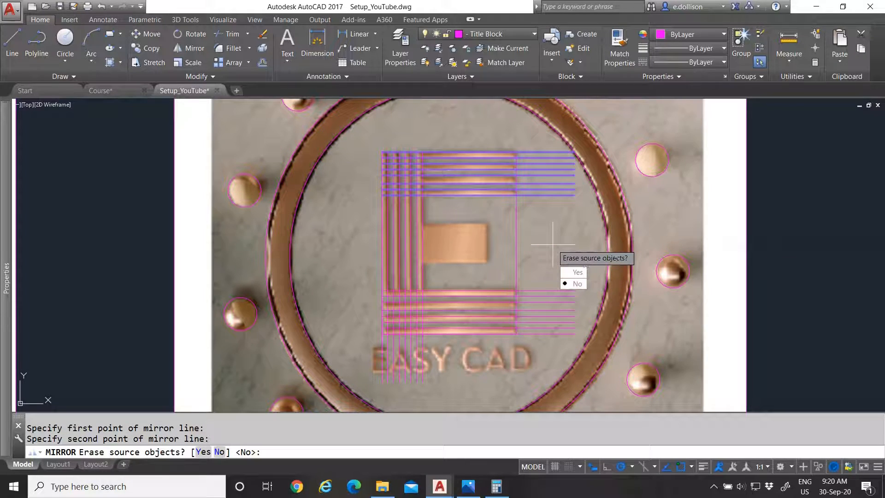
click(576, 283)
key(Escape)
- Move the uppermost mirrored line over the E's lower bars up by 0.2
scroll(496, 316, up, 3)
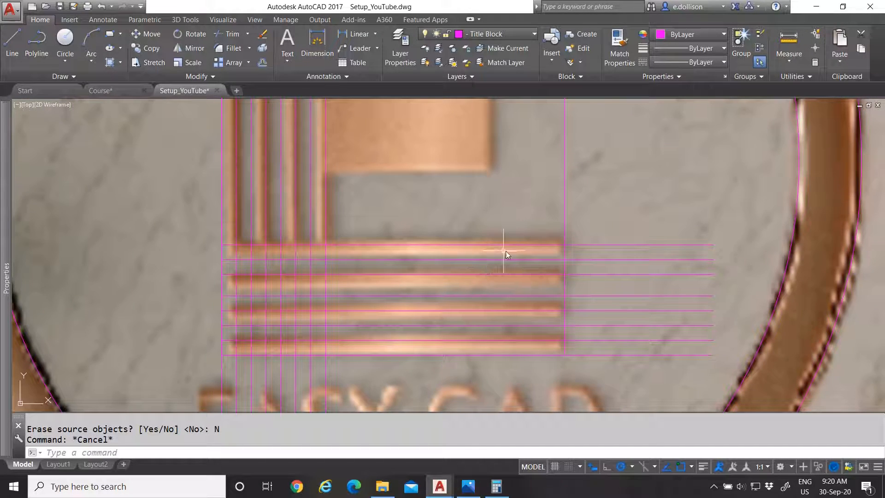
scroll(558, 344, up, 2)
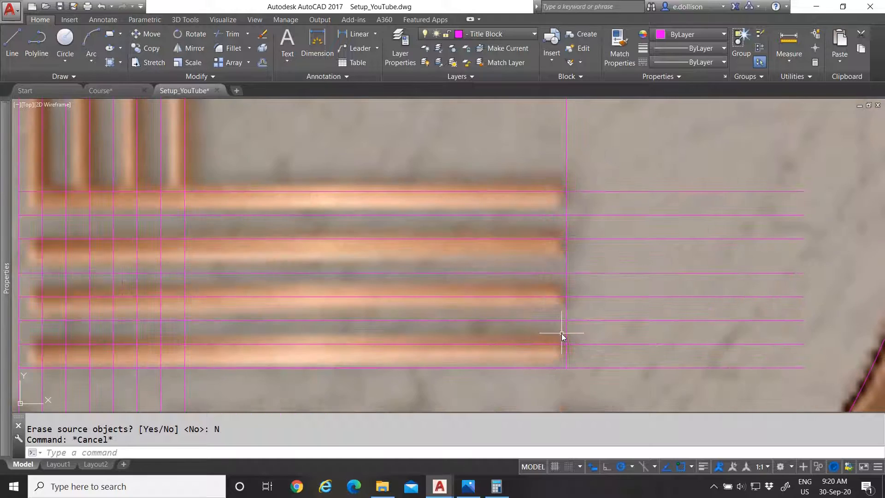
click(599, 190)
text(m)
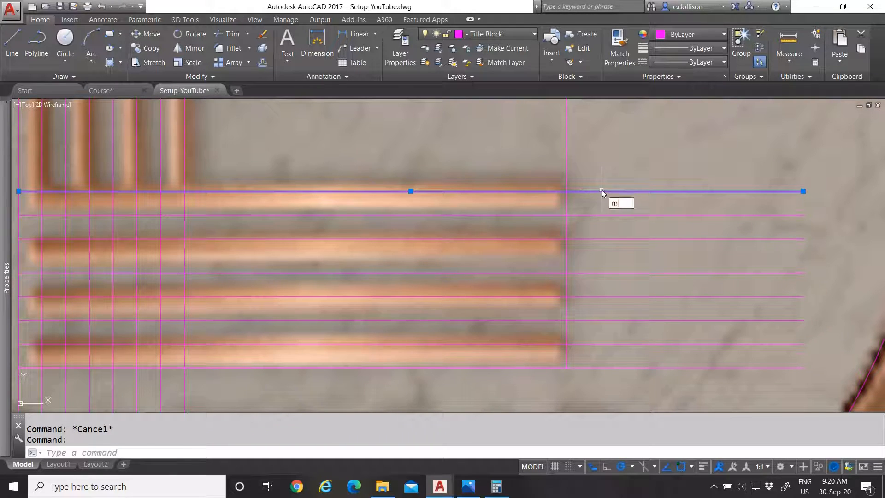
key(Return)
click(602, 179)
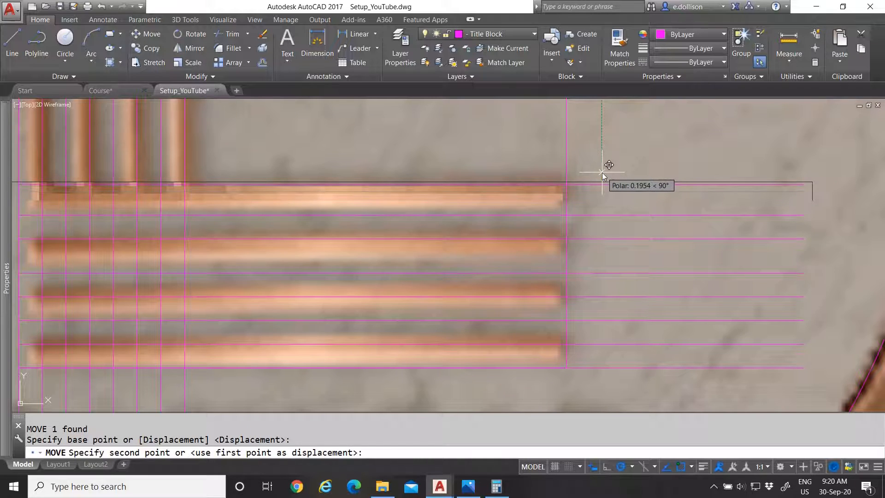
text(0.2)
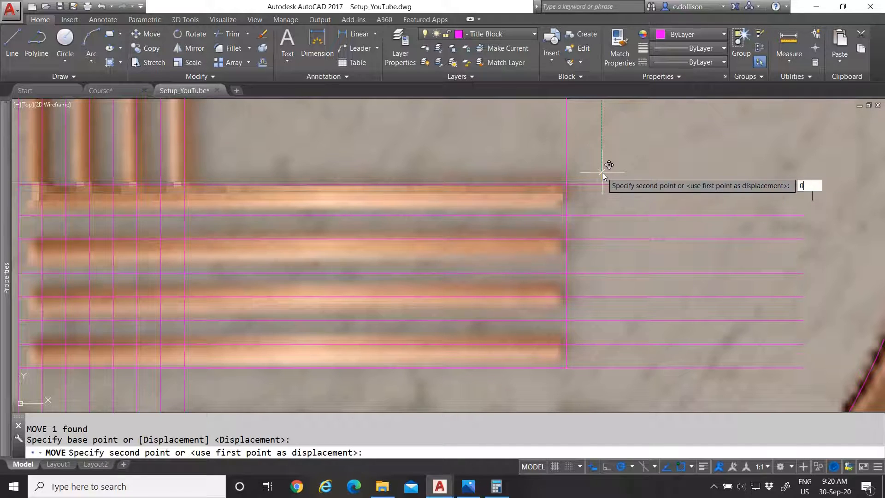
key(Return)
key(Escape)
- Erase the six intermediate mirrored lines over the lower bars, keeping only the uppermost and lowest ones
scroll(596, 158, down, 3)
scroll(594, 208, up, 5)
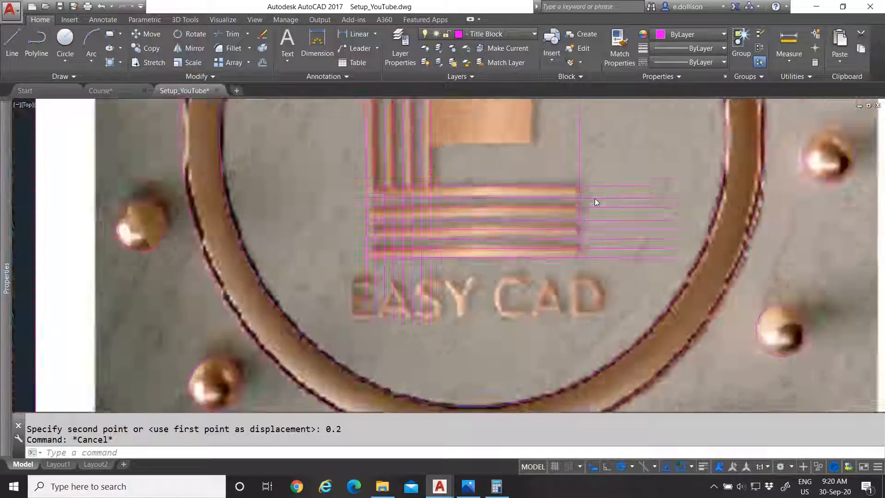
click(609, 249)
click(593, 192)
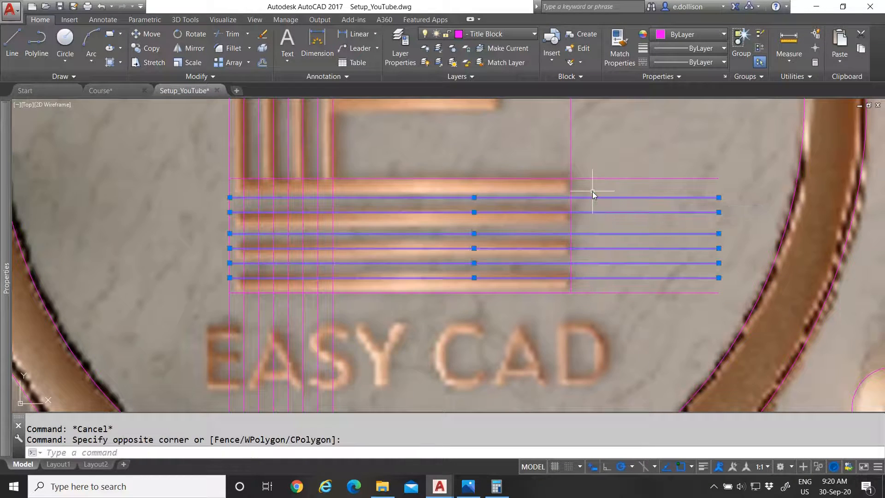
key(Delete)
- Measure the vertical distance between the two remaining horizontal lines bounding the E's lower bars
scroll(588, 189, down, 3)
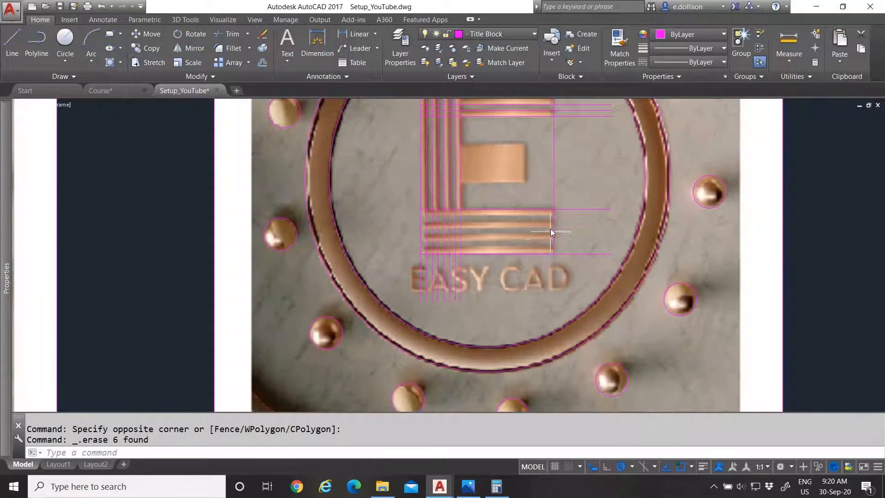
scroll(569, 232, up, 3)
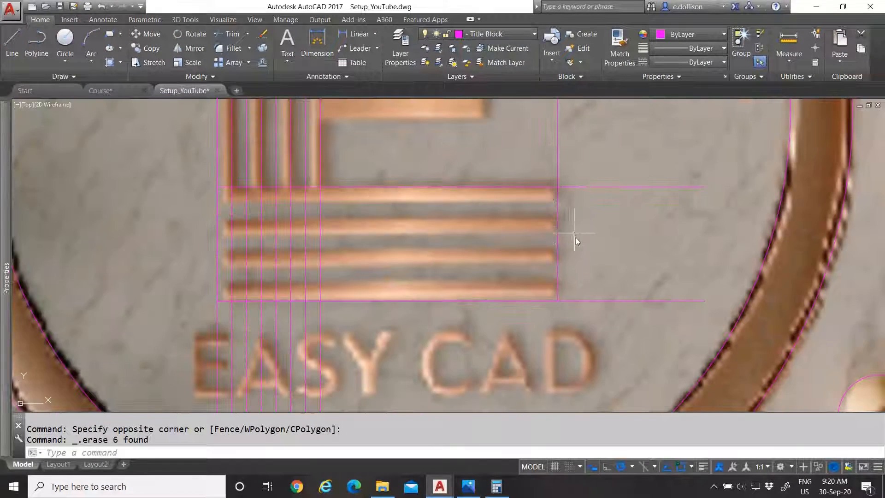
click(789, 40)
click(557, 187)
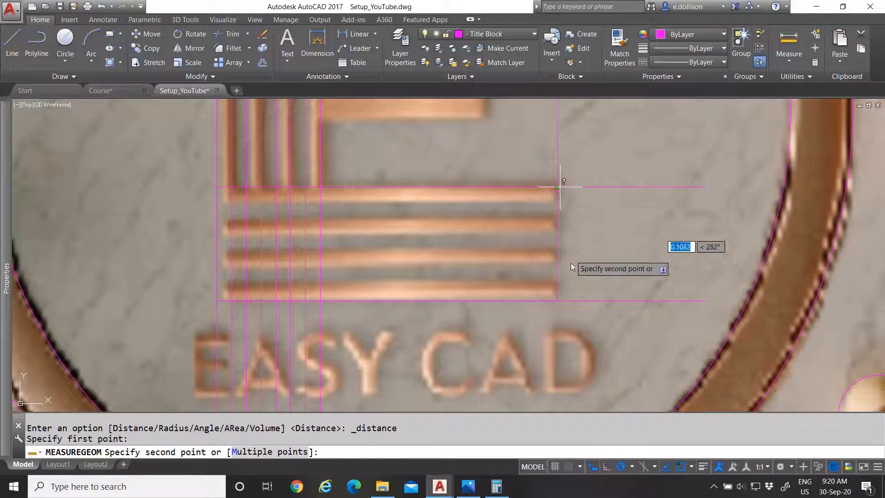
click(558, 301)
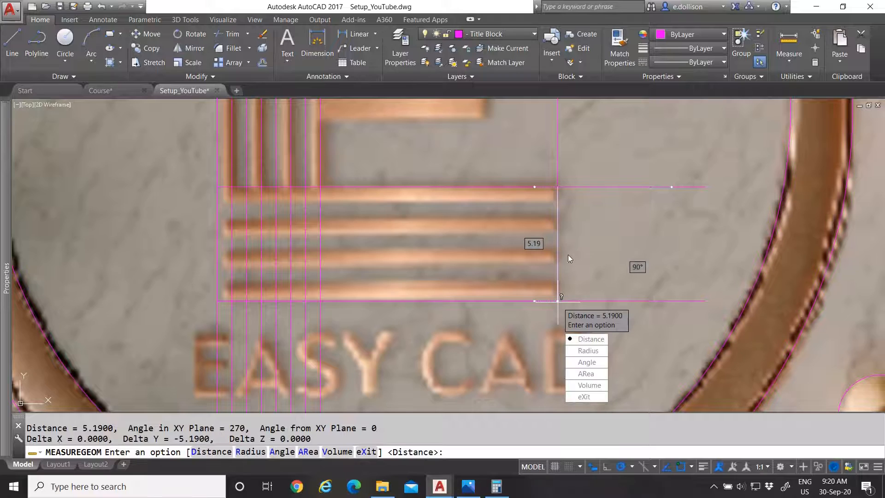
key(Escape)
click(588, 192)
click(580, 154)
text(m)
key(Return)
click(582, 155)
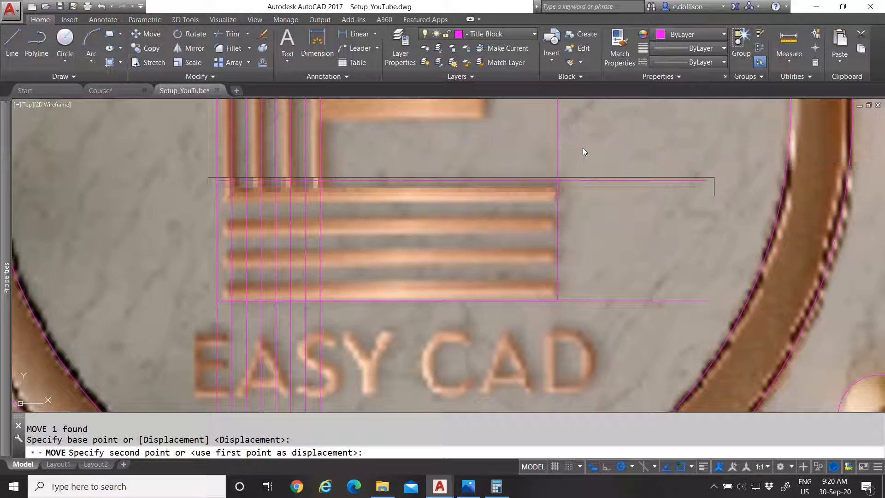
key(Escape)
- Switch to Calculator and divide 5.2 by 7 to get the line spacing
click(497, 486)
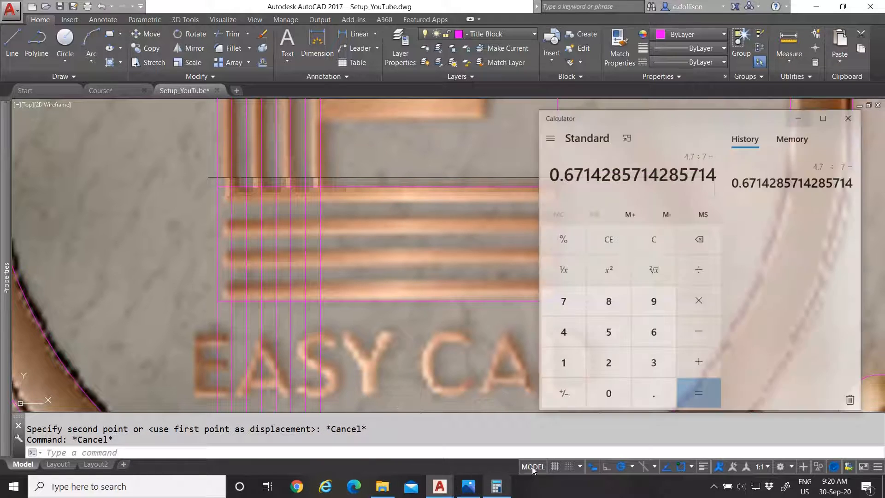
click(648, 230)
text(5.2)
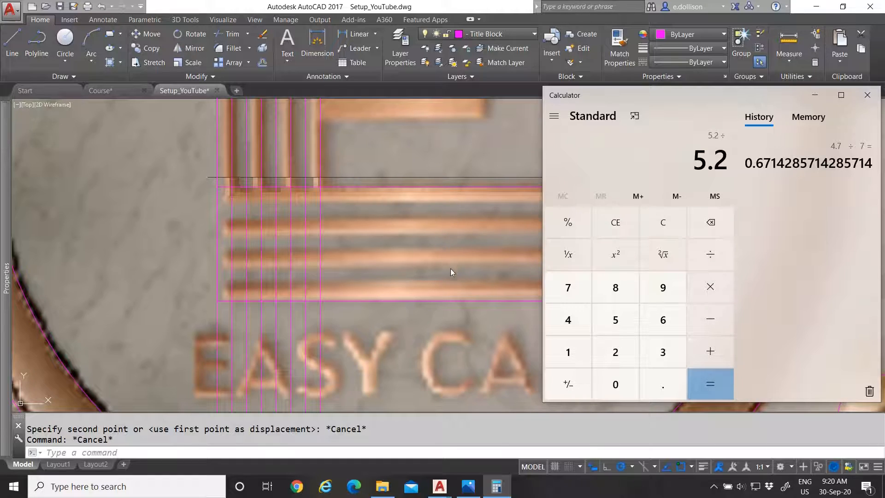
text(7)
key(Return)
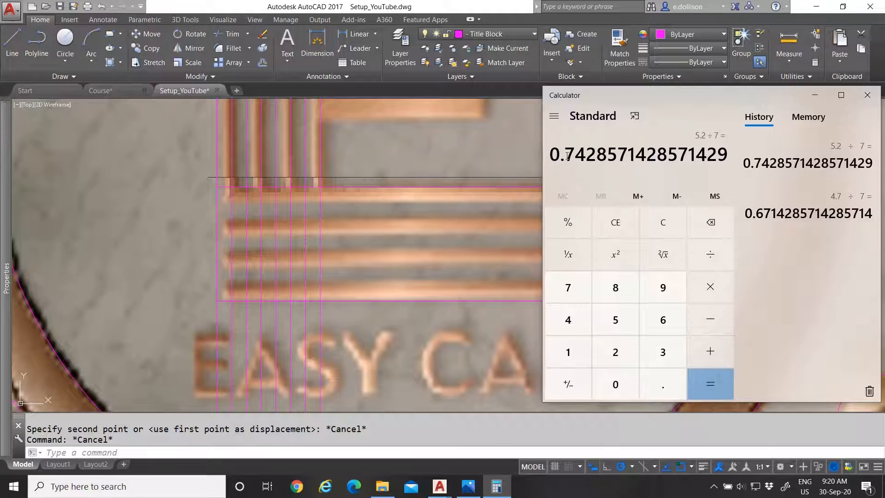
click(815, 95)
- Copy the lowest horizontal line of the E upward by 0.74
click(600, 292)
click(601, 304)
text(co)
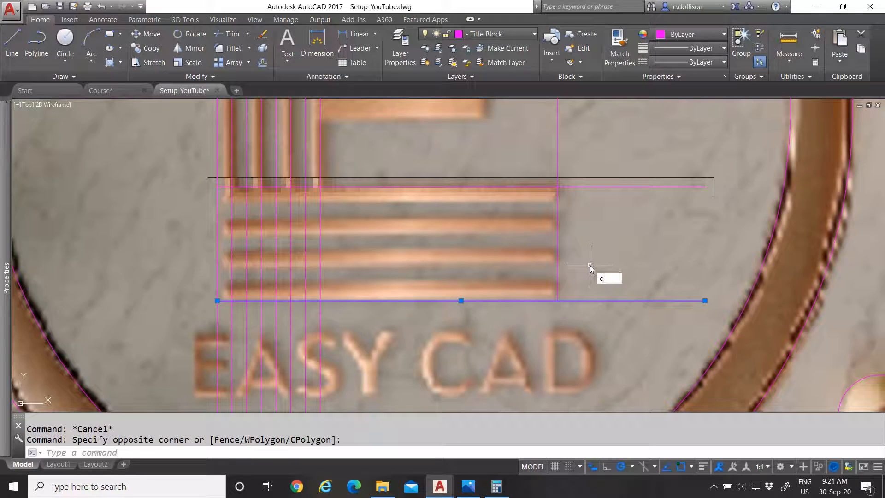
key(Return)
click(590, 264)
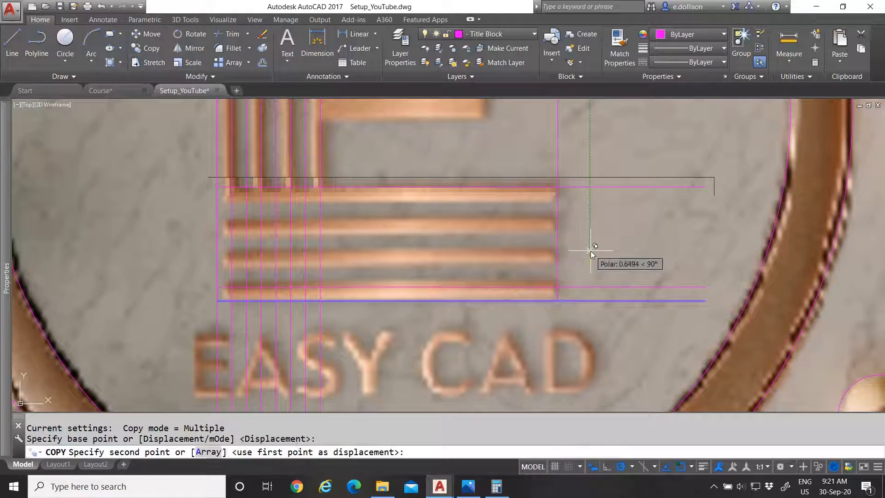
text(0.74)
key(Return)
key(Escape)
- Erase the horizontal line along the upper edge of the E's lower bars
click(622, 216)
click(599, 170)
key(Delete)
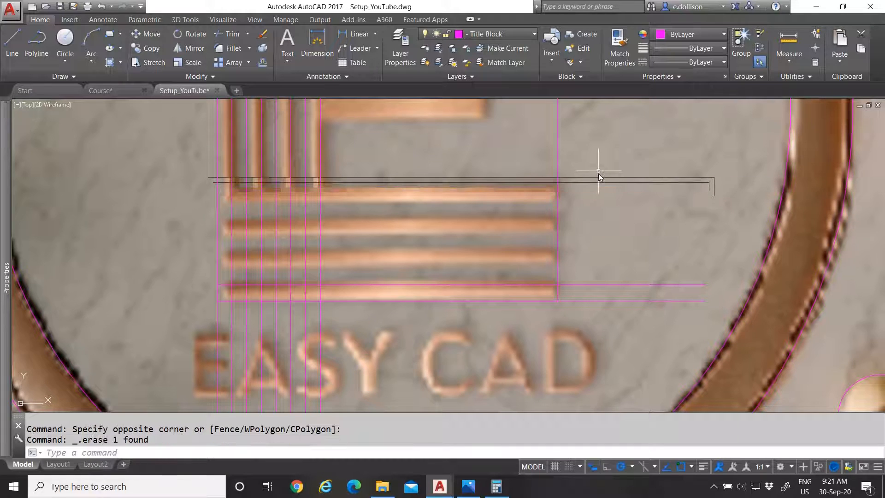
- Copy the second-lowest horizontal line of the E upward six times at the existing line spacing, up to the lower bars' upper edge
middle_drag(514, 203, 544, 229)
click(621, 317)
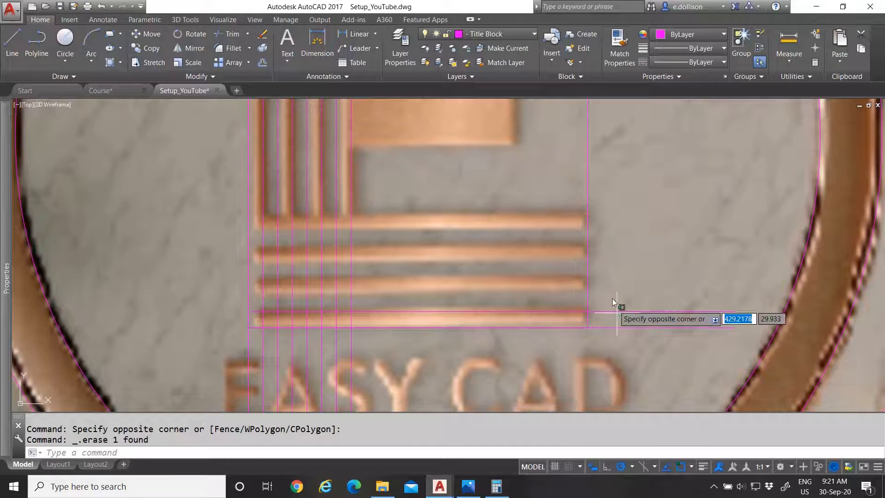
click(613, 269)
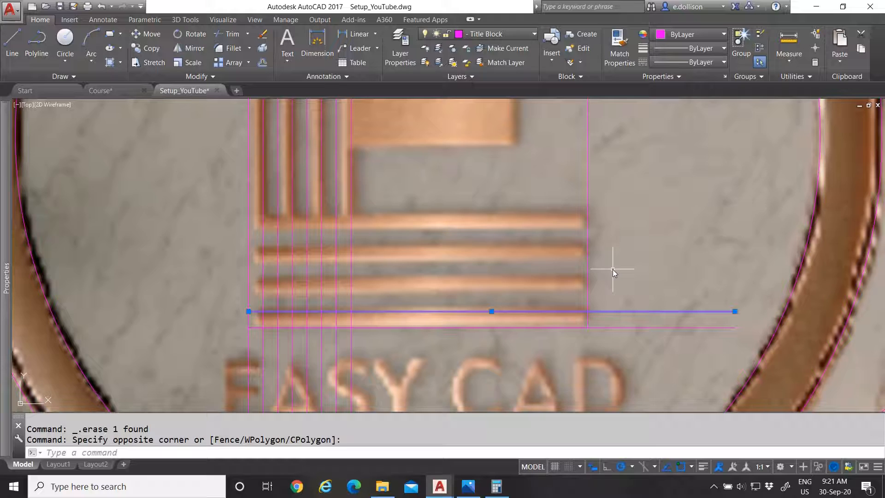
text(co)
key(Return)
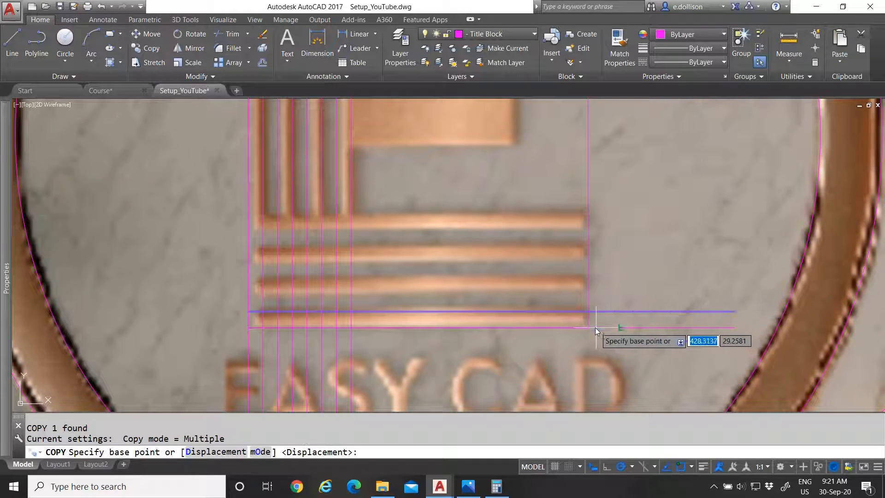
click(588, 327)
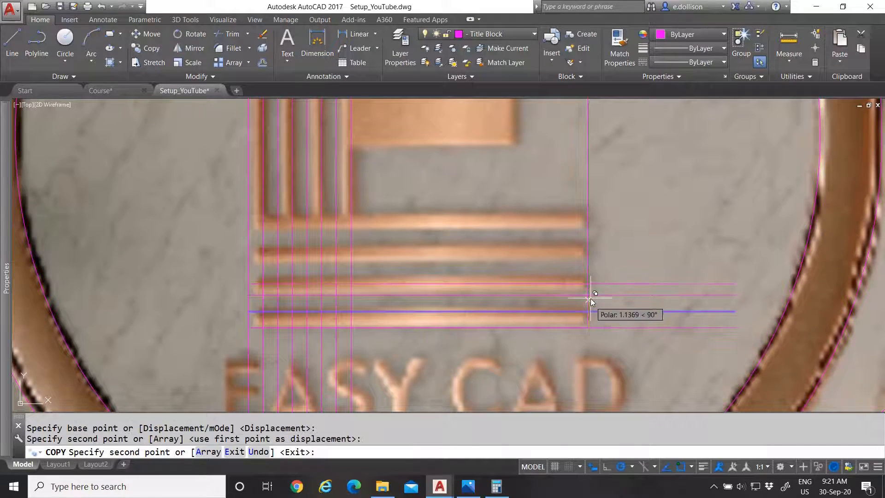
click(591, 295)
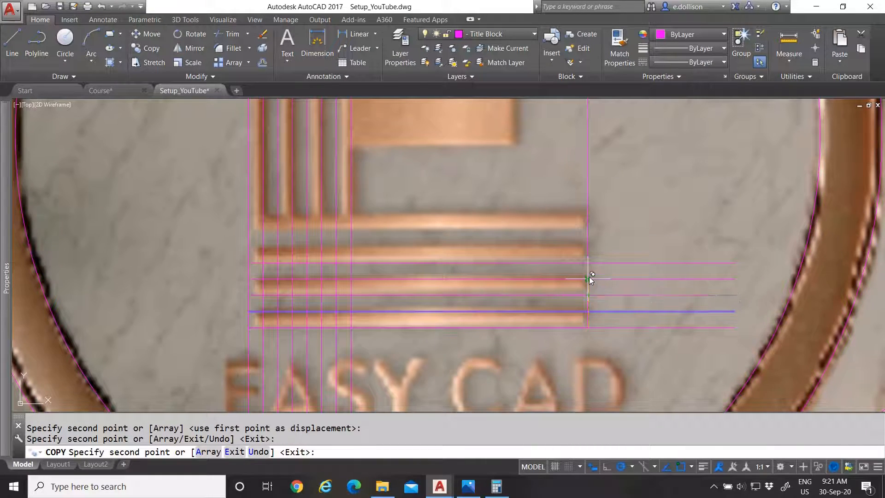
click(589, 278)
click(588, 263)
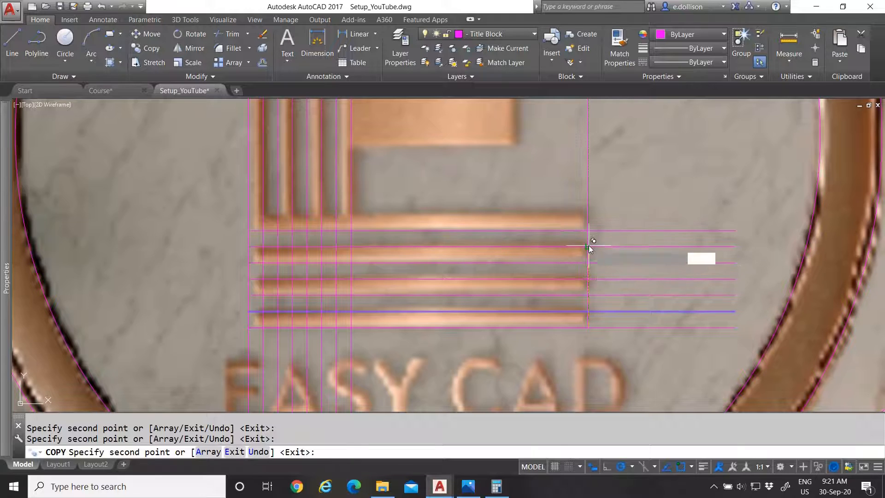
click(589, 231)
key(Return)
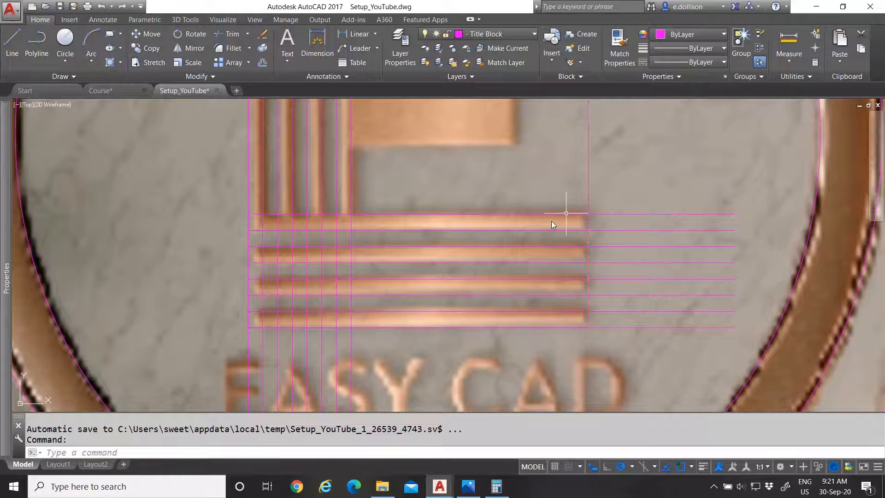
- Draw a 7.4 by 4.5 rectangle over the E's middle block, starting 3.2 below the corner where the upper bars meet the stem
scroll(552, 220, down, 5)
scroll(524, 250, up, 4)
scroll(488, 275, down, 5)
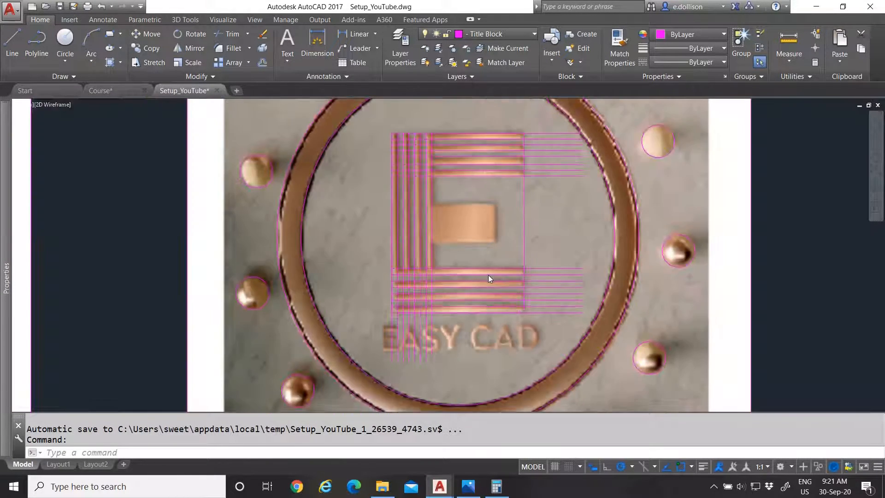
scroll(482, 248, up, 5)
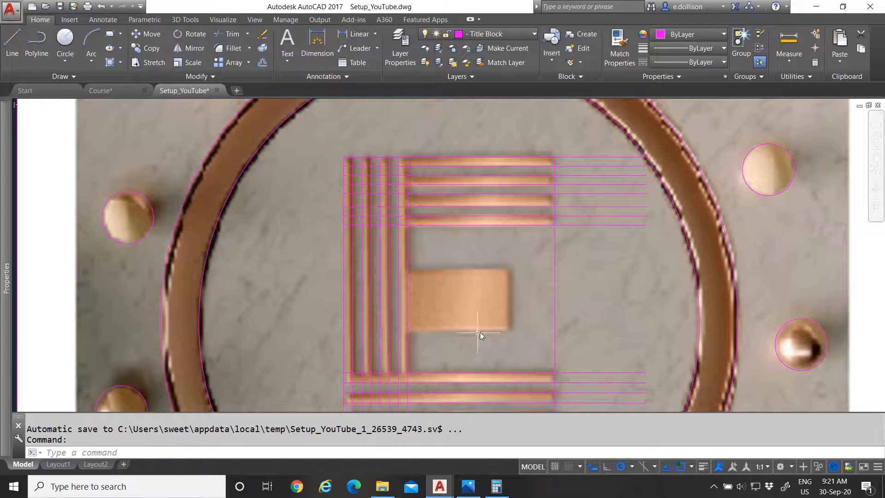
click(108, 35)
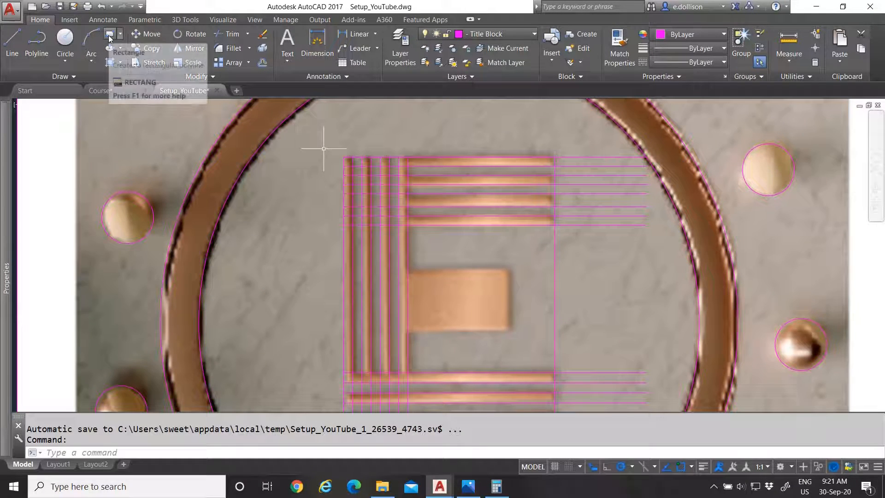
scroll(411, 286, up, 2)
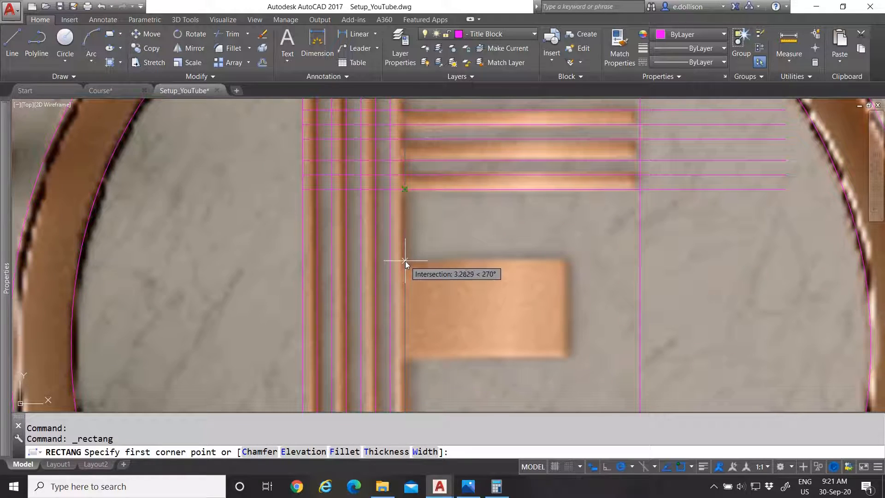
text(3.2)
key(Return)
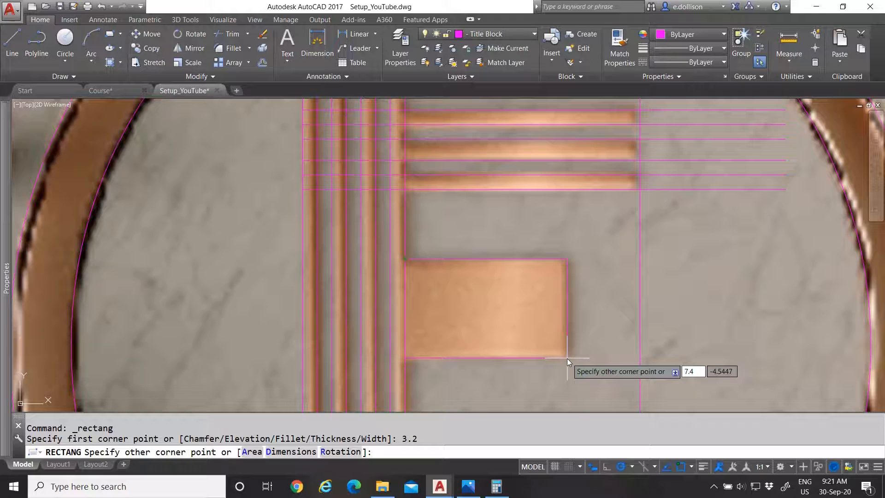
key(Tab)
text(-)
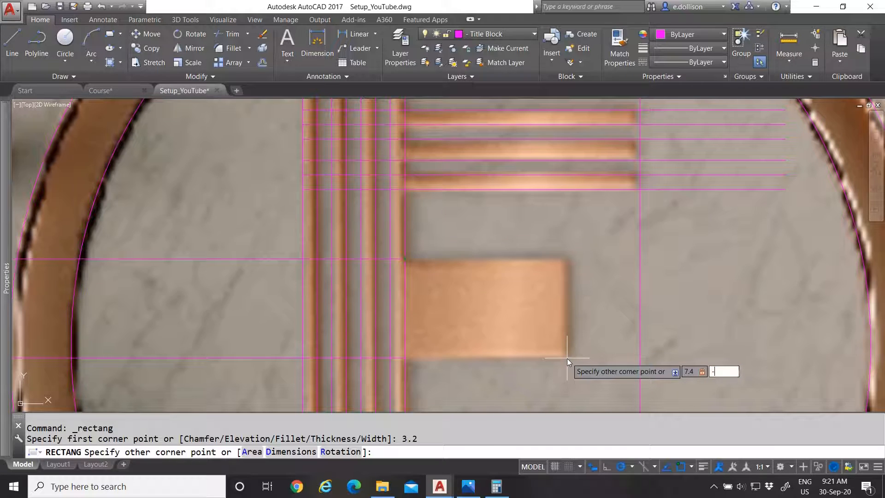
key(Return)
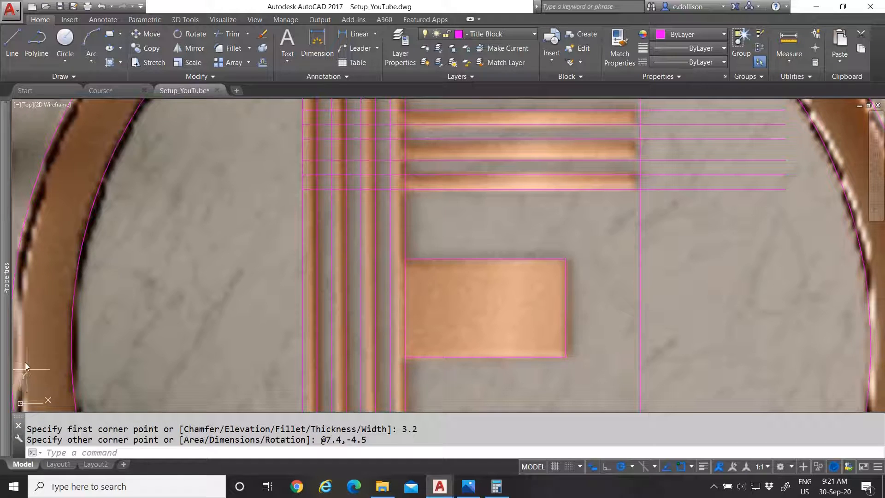
scroll(520, 267, down, 2)
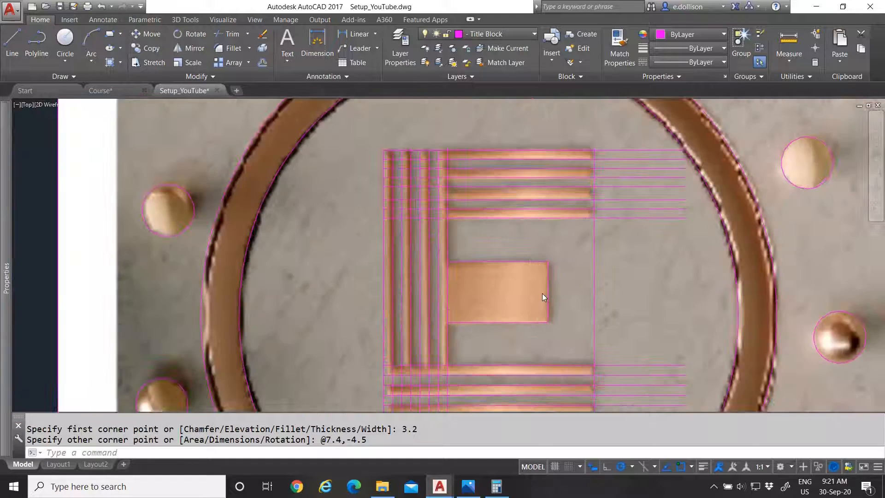
scroll(543, 294, up, 2)
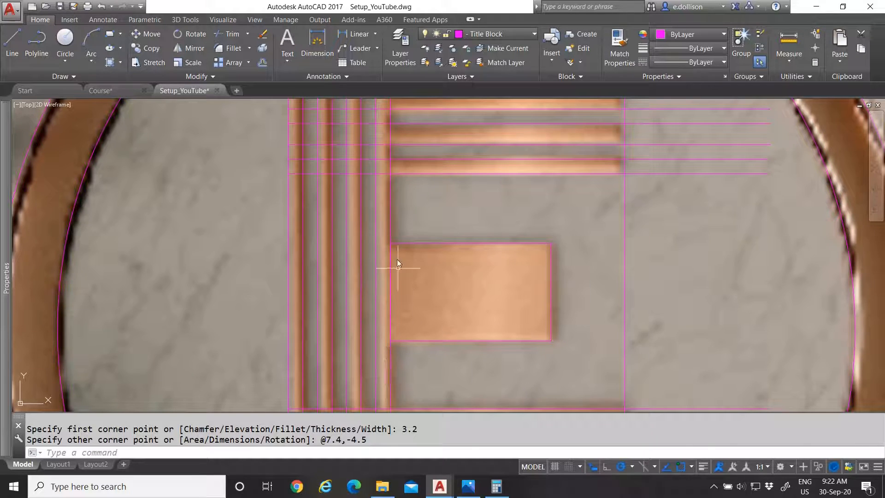
scroll(451, 255, down, 5)
scroll(530, 315, up, 5)
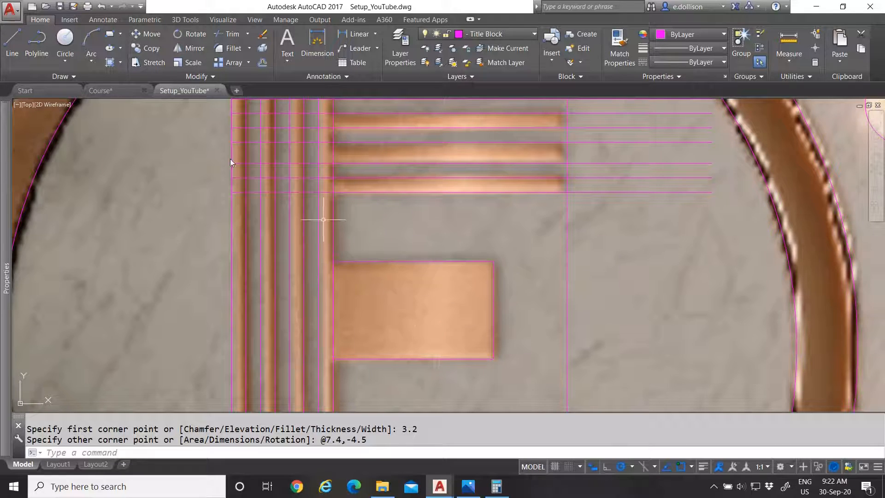
click(109, 34)
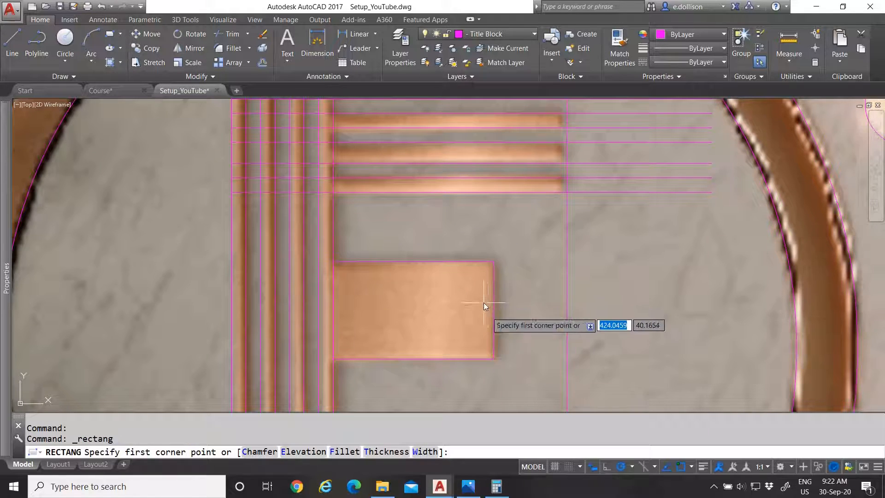
click(493, 359)
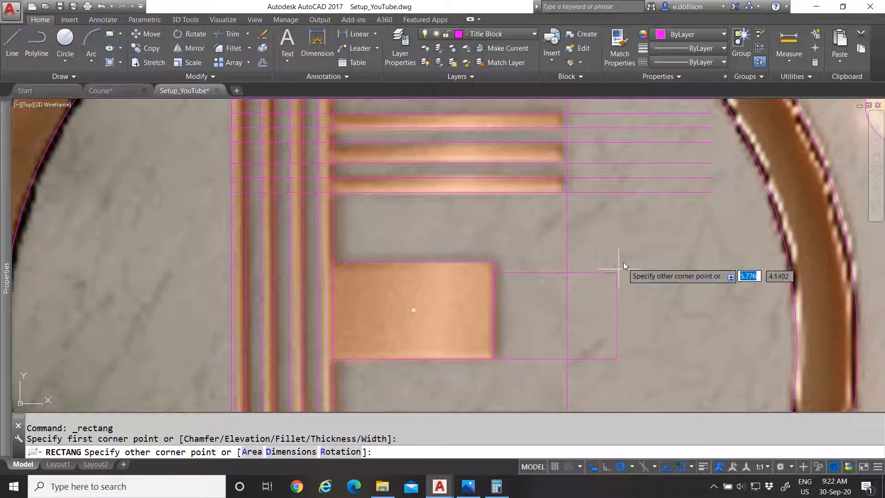
scroll(586, 252, down, 3)
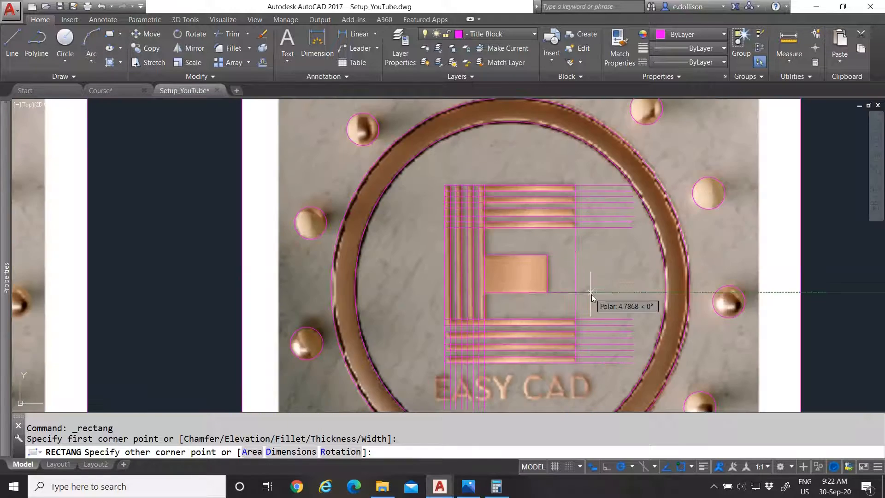
scroll(591, 294, up, 2)
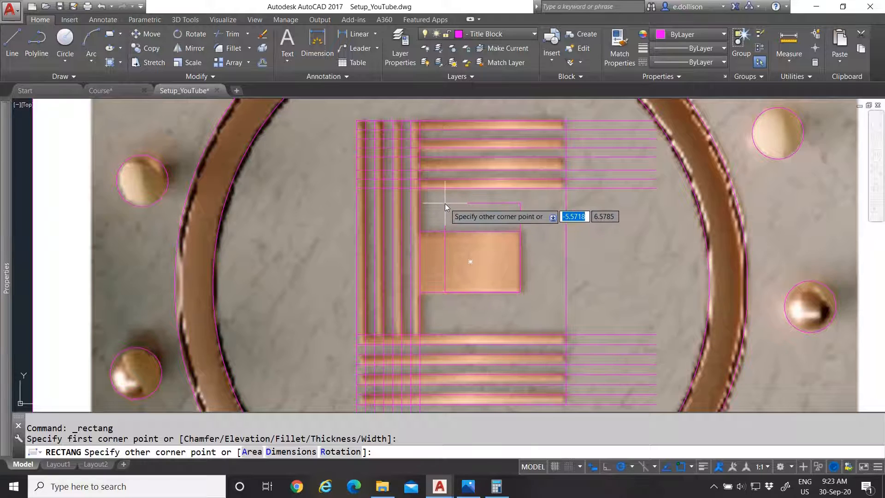
key(Escape)
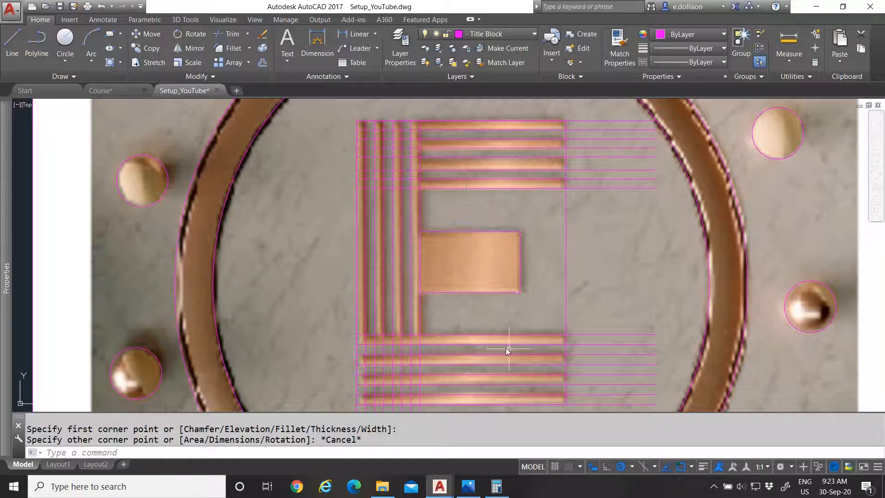
- Add the multiline text EASY CAD in a box about 15 wide across the E's lower bars
scroll(503, 336, down, 6)
scroll(507, 330, up, 3)
scroll(501, 320, down, 3)
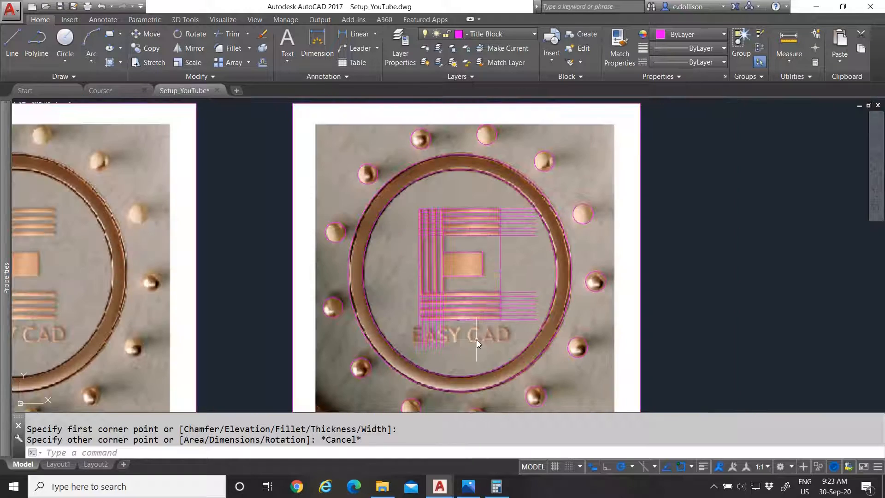
scroll(476, 343, up, 2)
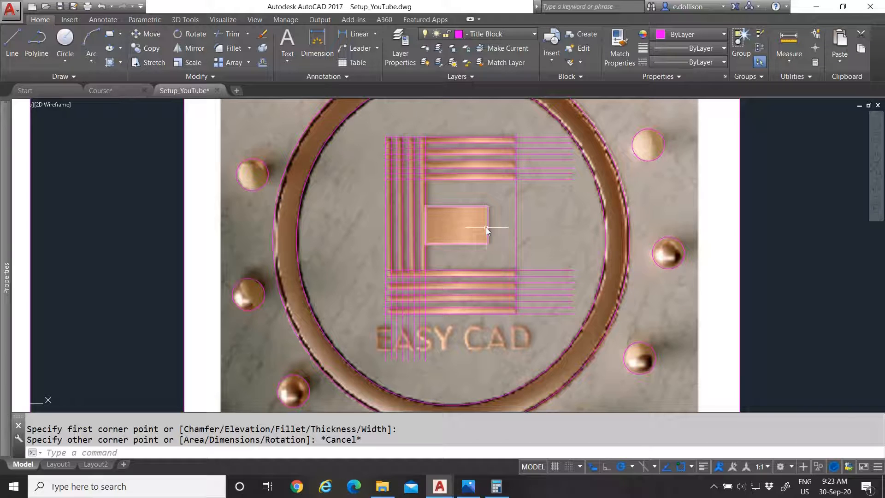
scroll(486, 228, down, 4)
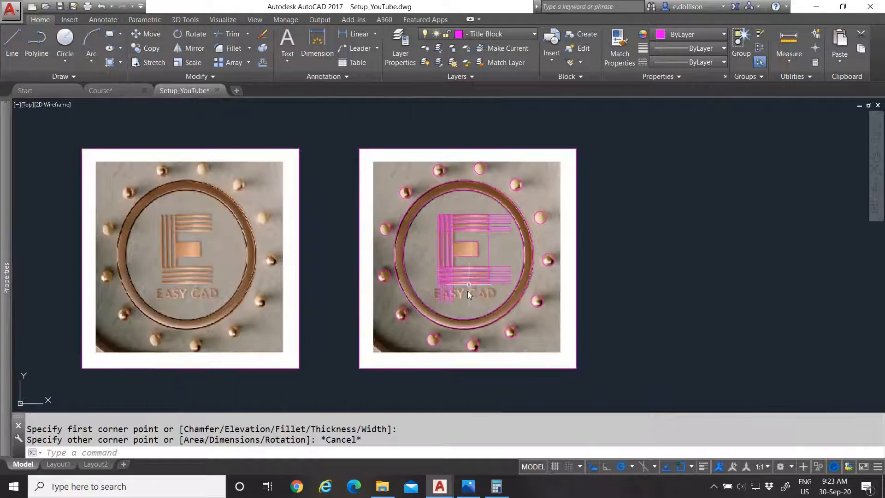
scroll(468, 292, up, 6)
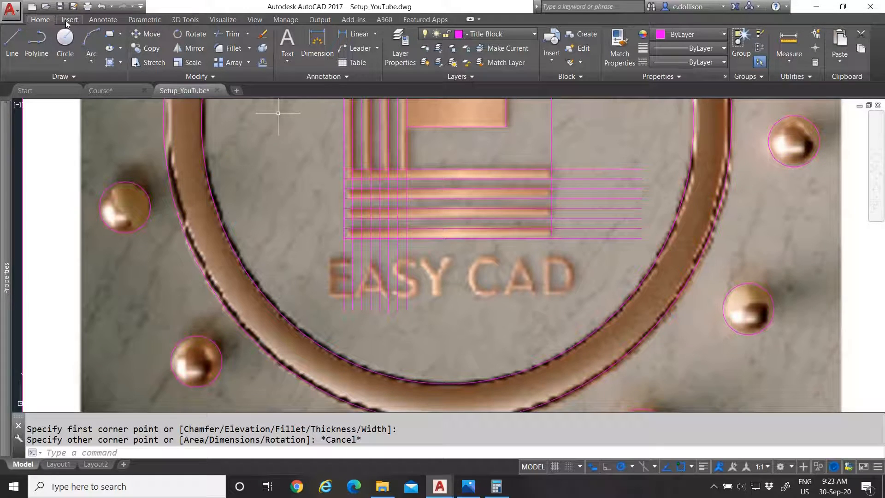
click(286, 43)
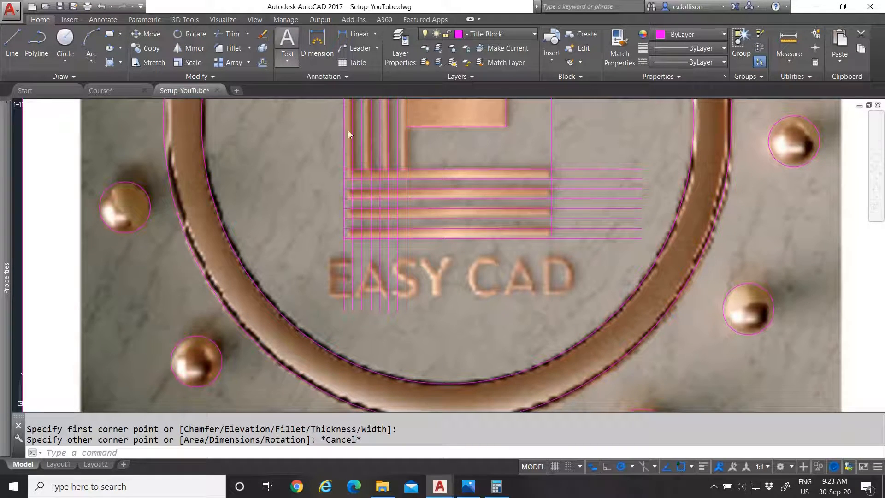
click(439, 267)
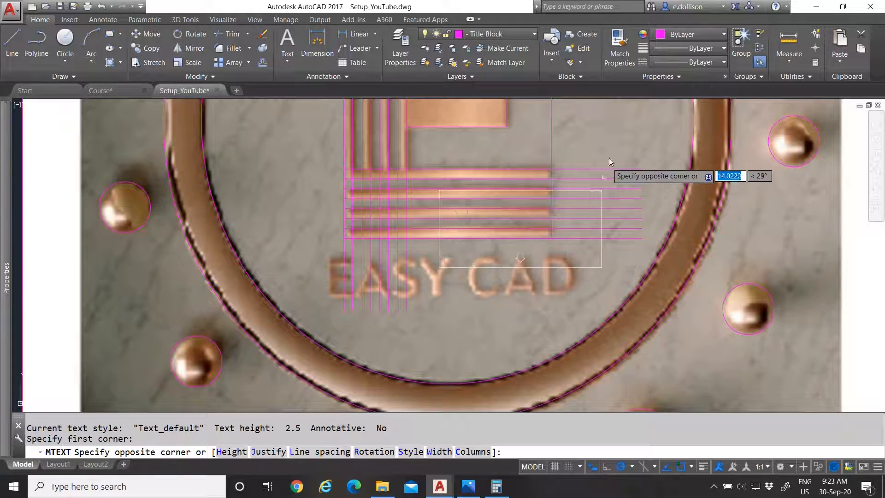
click(641, 154)
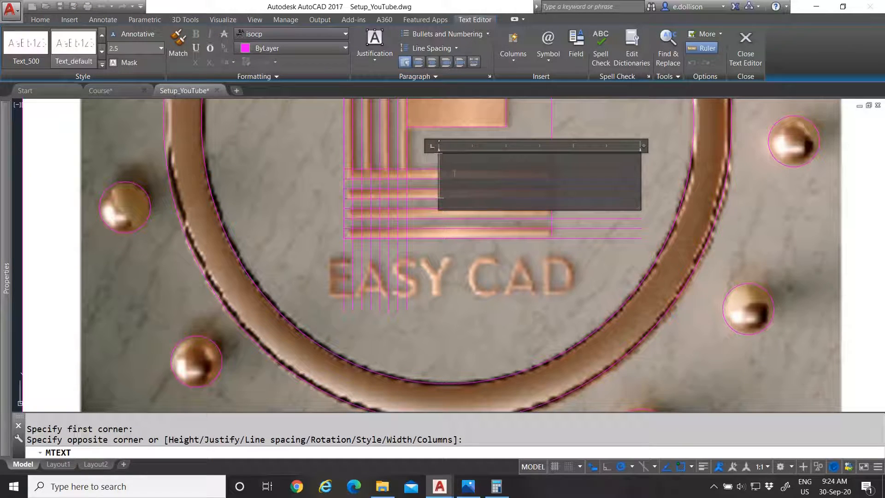
text(EASY CAD)
click(579, 126)
- Examine the style and other properties of the new EASY CAD text
click(601, 152)
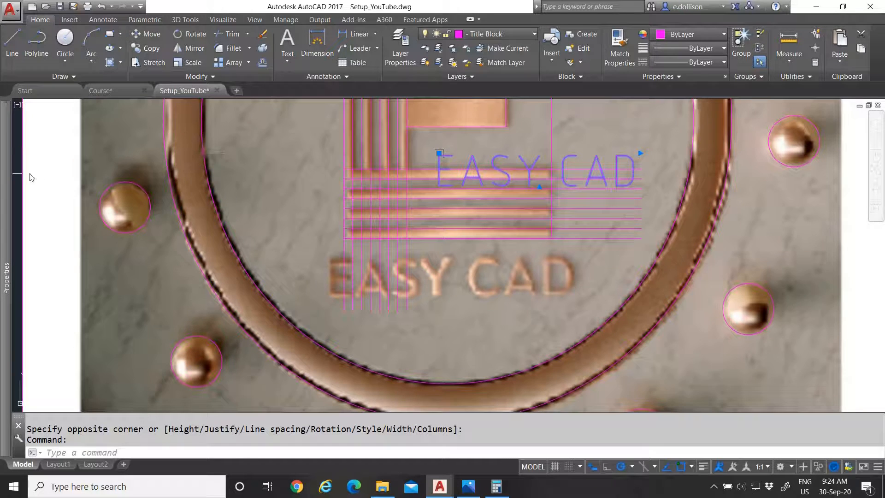
mouse_move(9, 167)
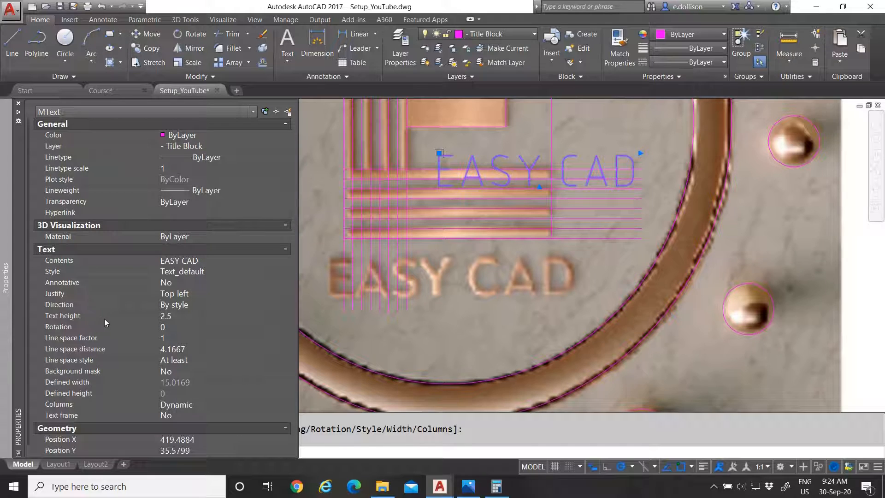
click(194, 272)
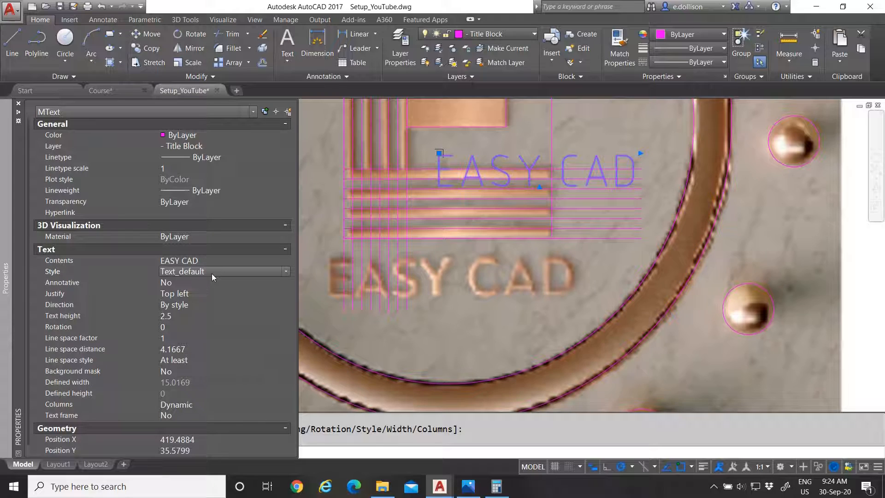
key(ctrl+1)
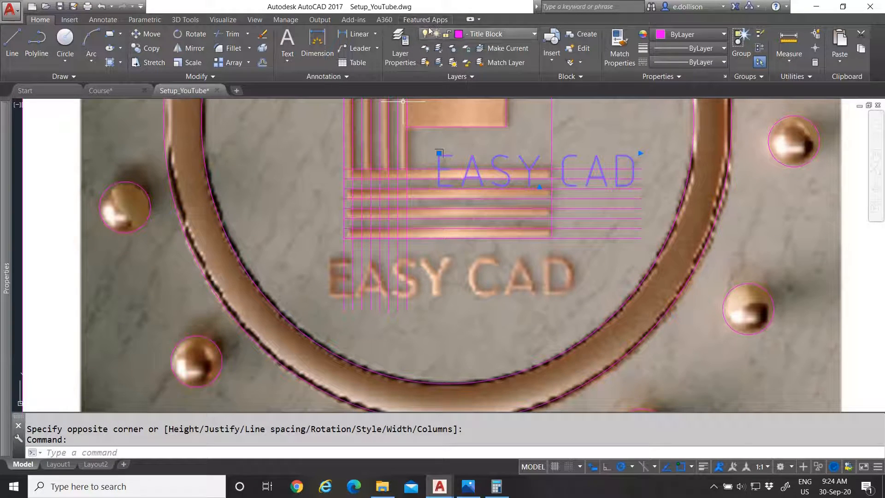
- Change the EASY CAD text's font to Calibri and widen its text box slightly to fit the words on one line
double_click(509, 159)
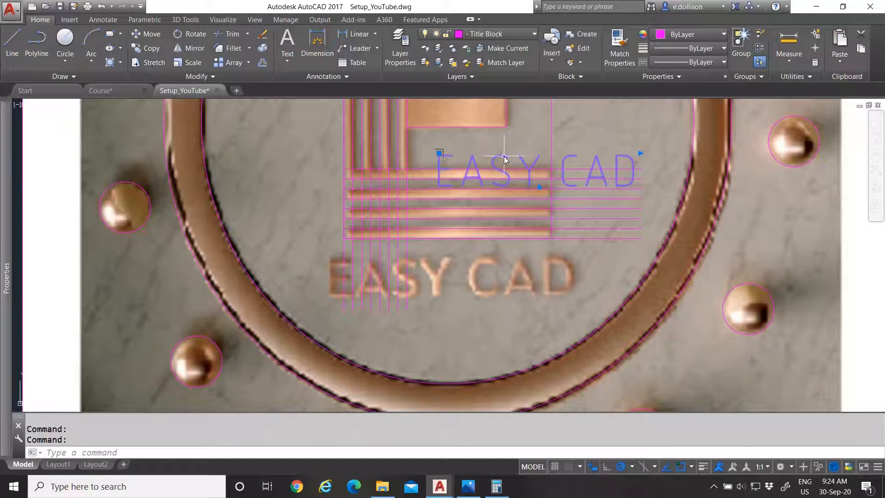
drag(638, 178, 442, 182)
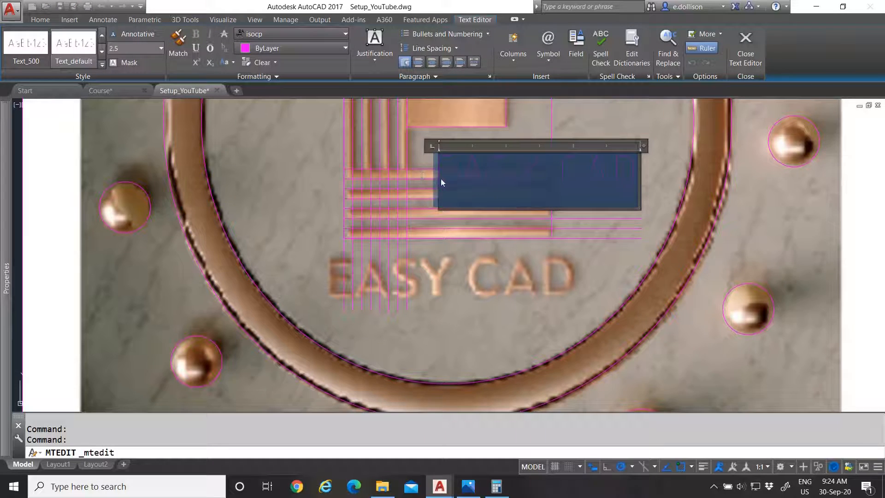
click(270, 34)
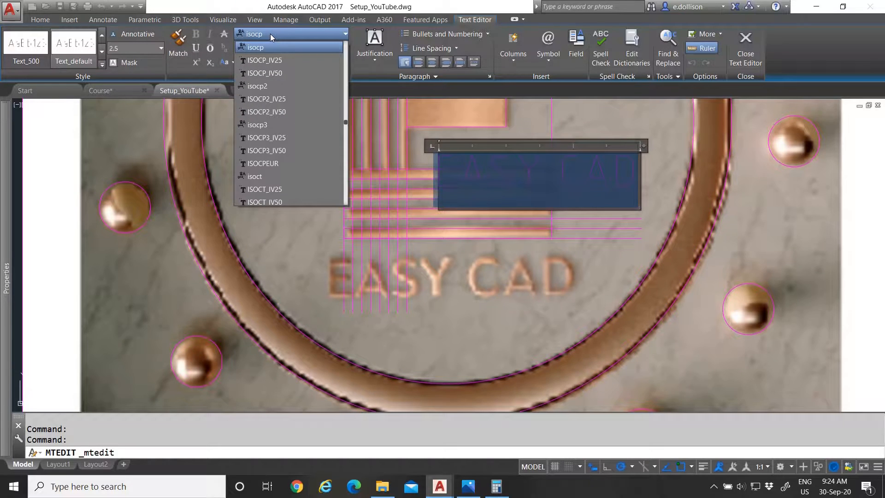
scroll(274, 131, up, 12)
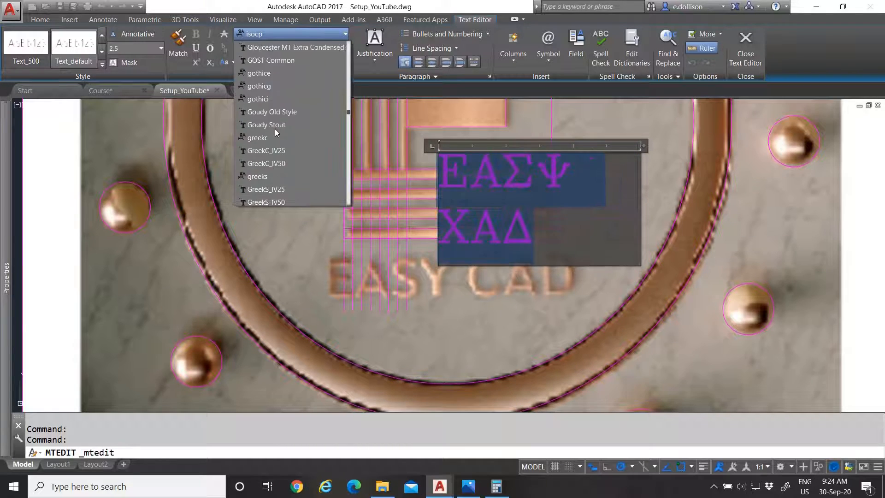
scroll(275, 133, up, 15)
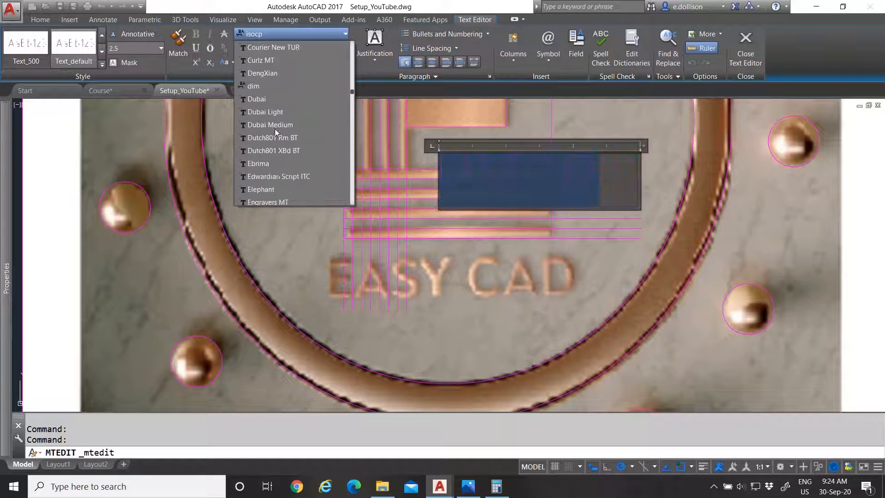
scroll(294, 134, up, 7)
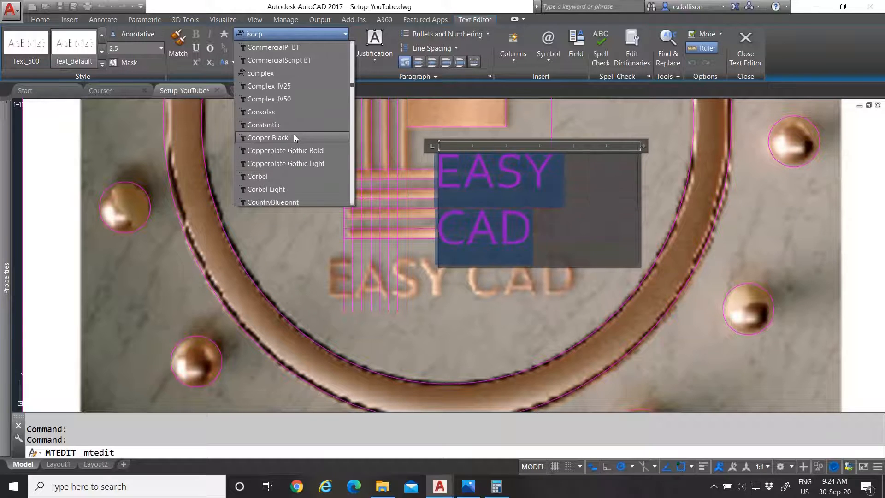
scroll(292, 137, up, 3)
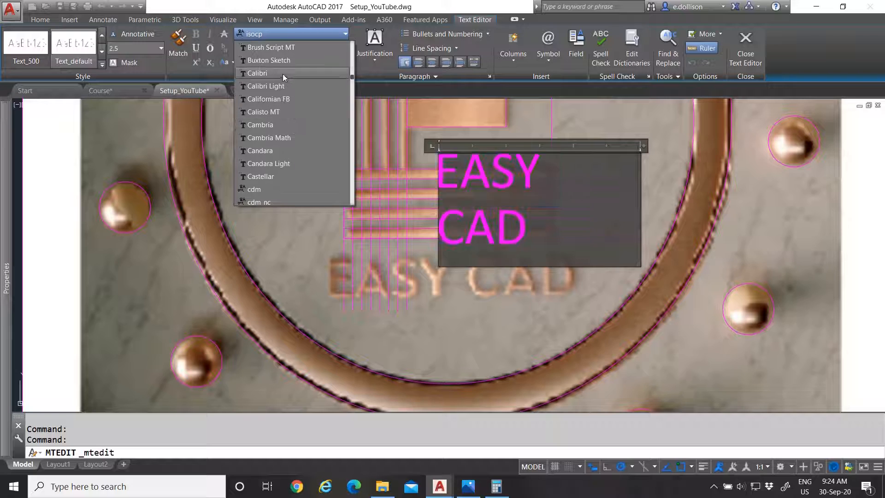
click(283, 73)
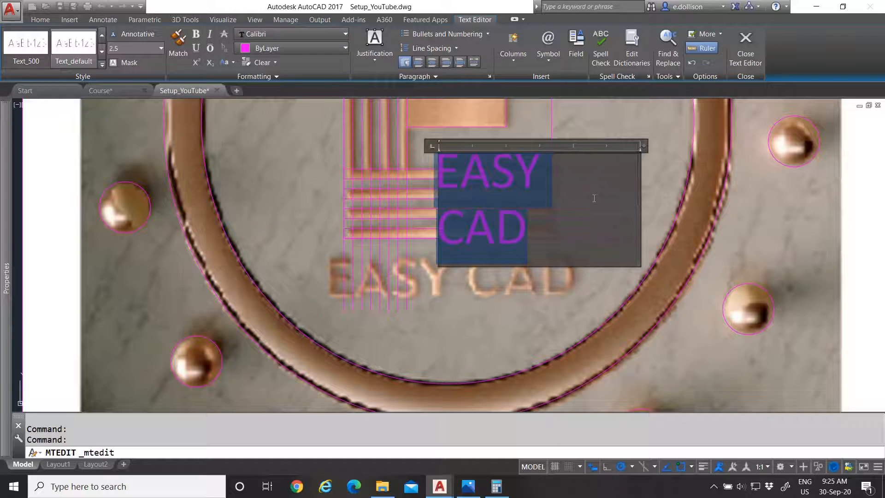
mouse_move(642, 147)
mouse_down()
mouse_move(735, 143)
mouse_move(651, 143)
mouse_up()
click(491, 246)
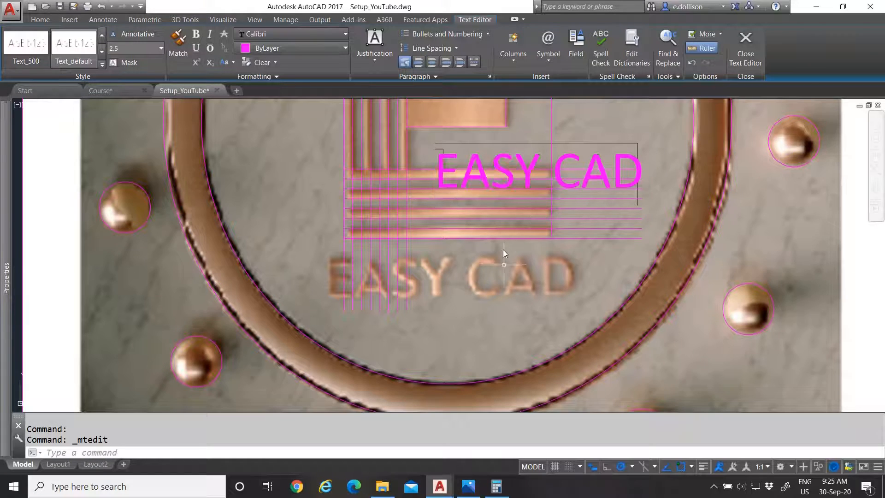
- Move the EASY CAD text so its upper-left corner sits on the top corner of the E in the image's lettering
click(491, 180)
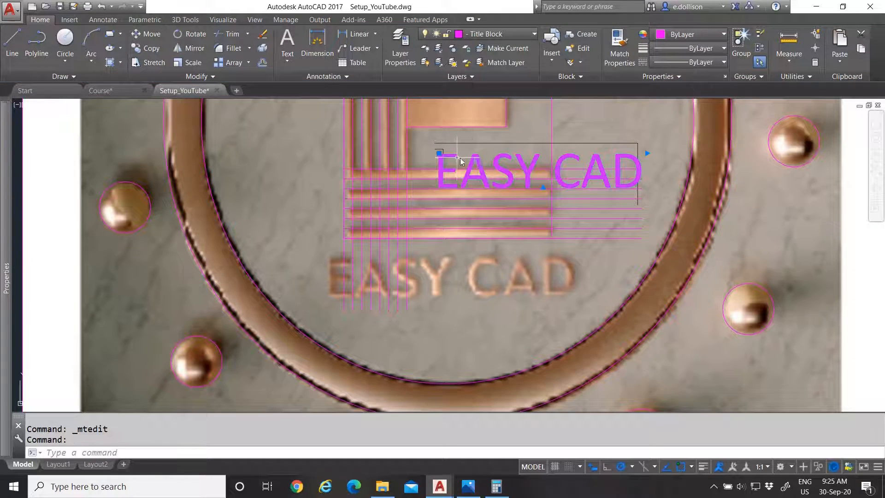
click(440, 155)
scroll(336, 249, up, 5)
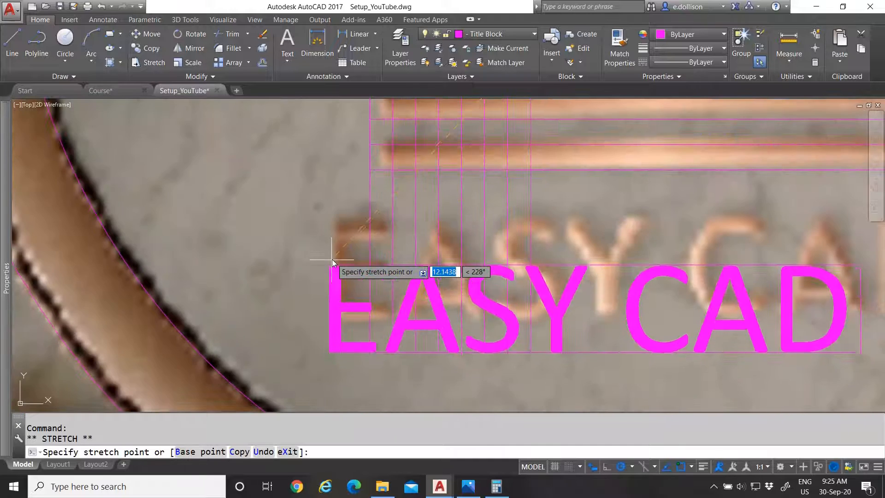
click(335, 220)
- Stretch the EASY CAD text box to about 18.3 wide, reaching the outer edge of the image's letter D
scroll(371, 257, down, 3)
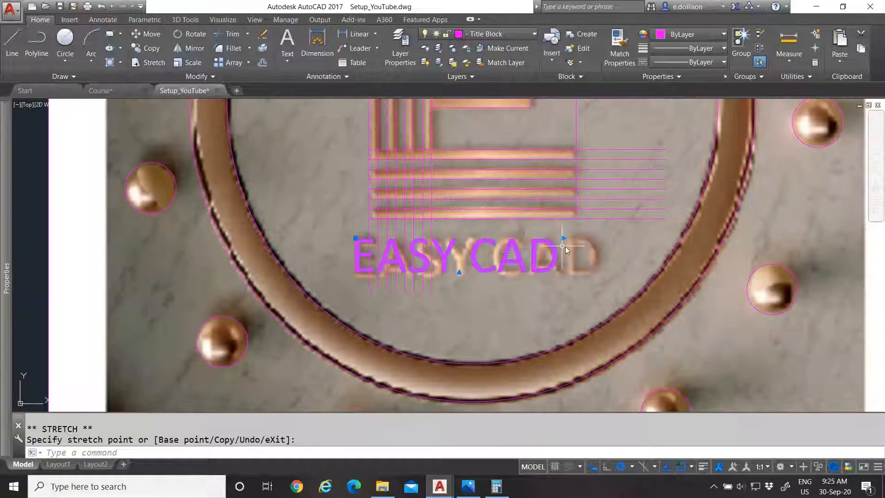
scroll(567, 244, up, 1)
click(560, 233)
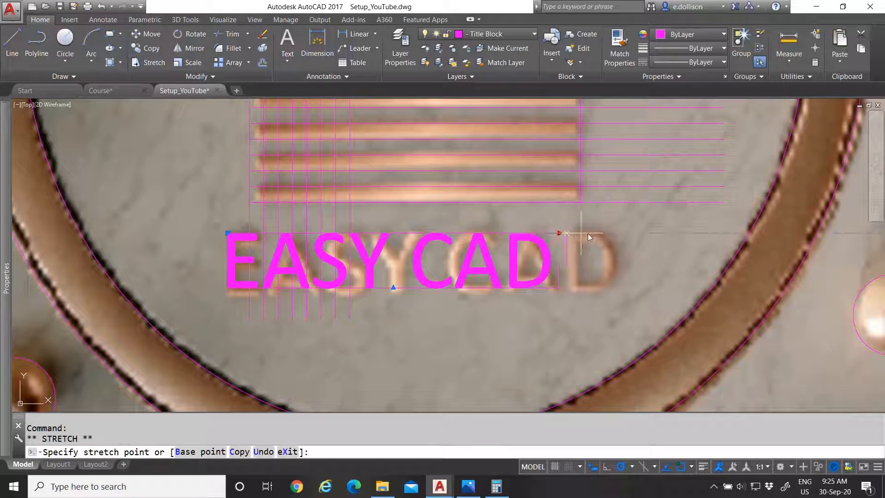
click(618, 233)
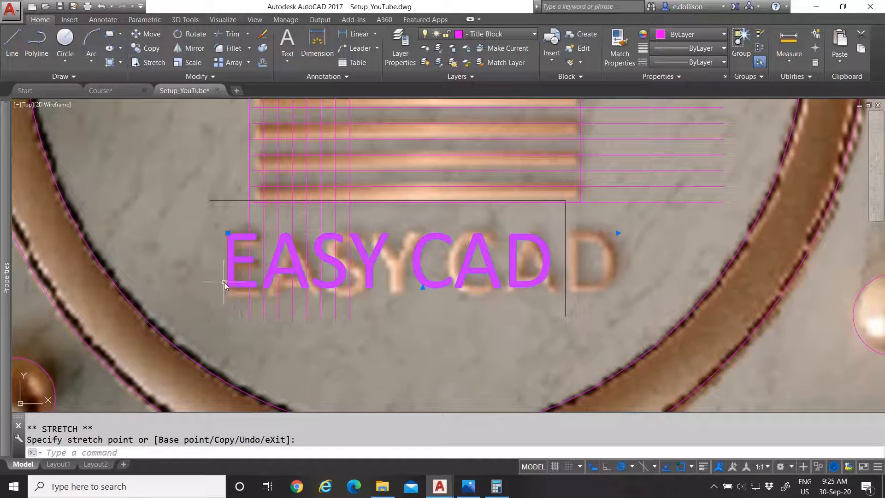
- Try a text height of 2.7 for the EASY CAD text
mouse_move(6, 286)
click(200, 316)
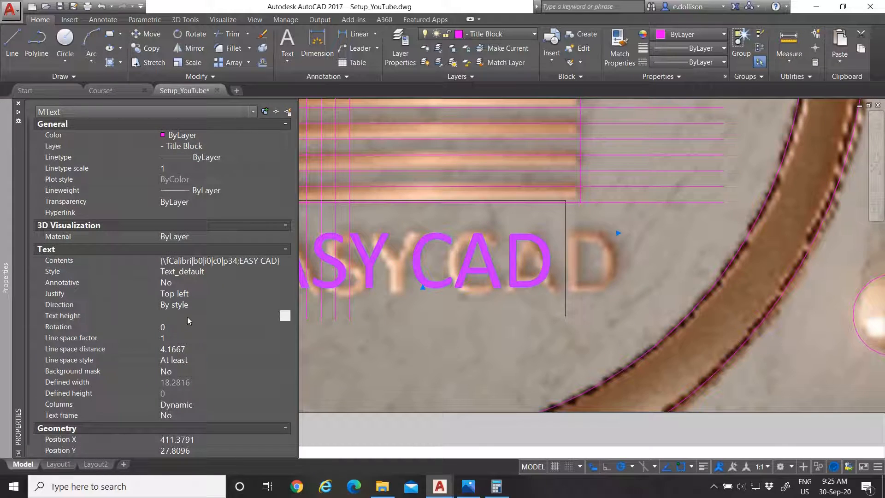
text(2.7)
key(Return)
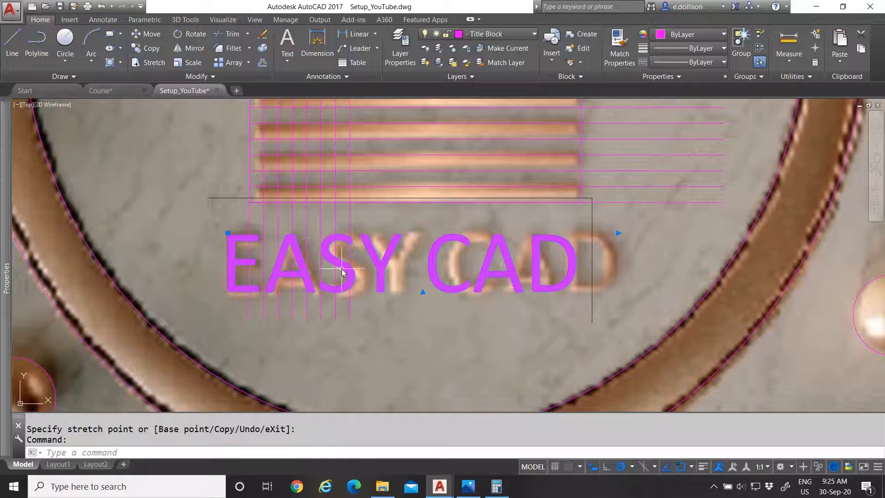
- Set the EASY CAD text's height to 2.8 to match the lettering in the image
mouse_move(6, 316)
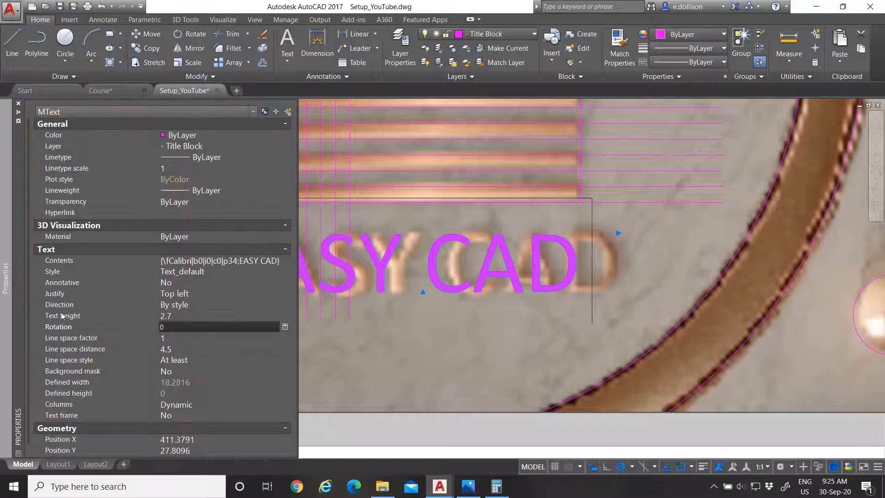
click(183, 316)
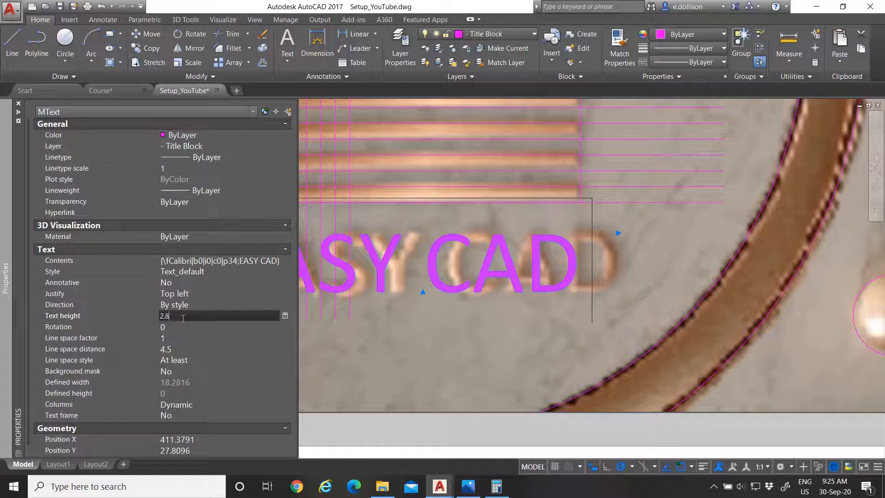
key(Return)
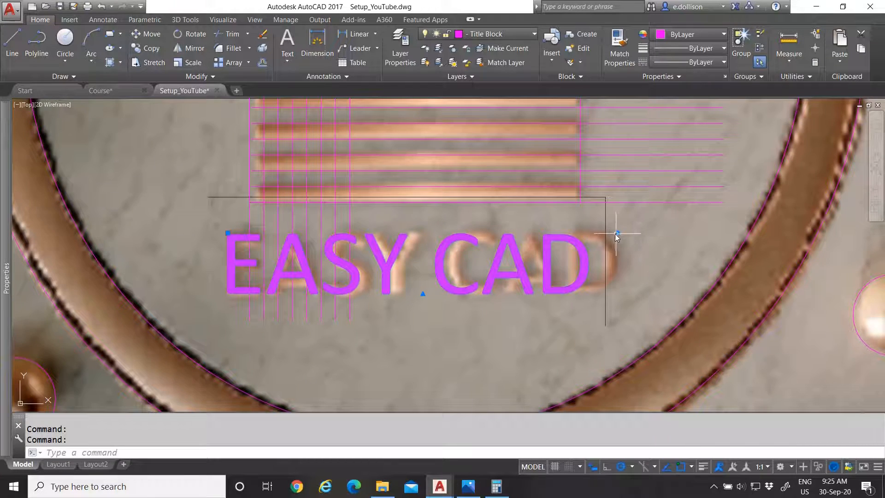
click(617, 233)
click(618, 231)
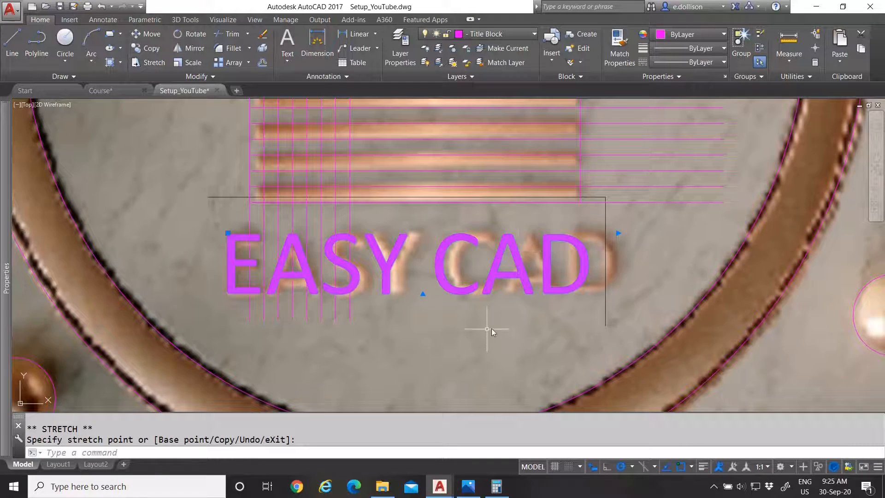
key(Escape)
- Apply distributed paragraph alignment to the whole EASY CAD text, spreading its letters across the full box width
double_click(505, 265)
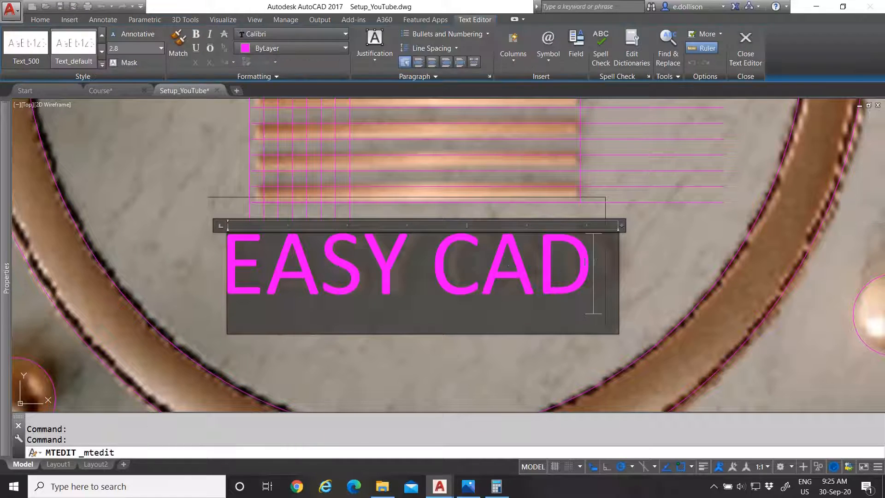
key(ctrl+a)
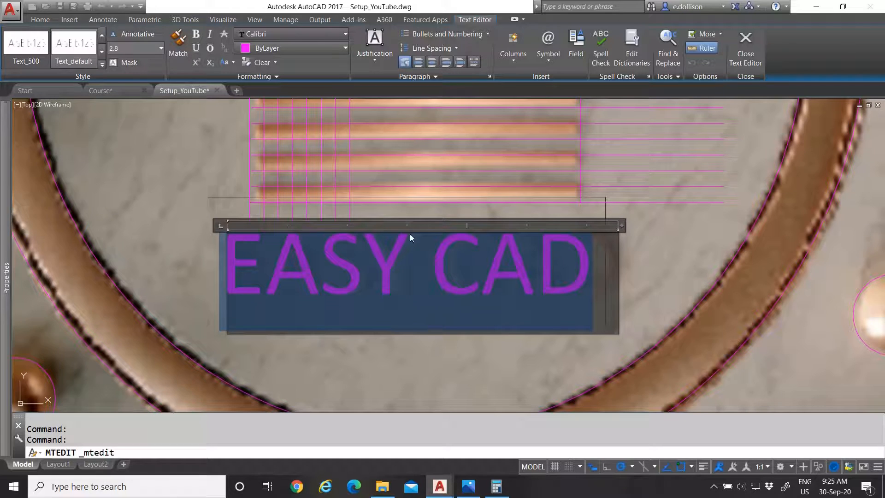
click(474, 63)
click(648, 257)
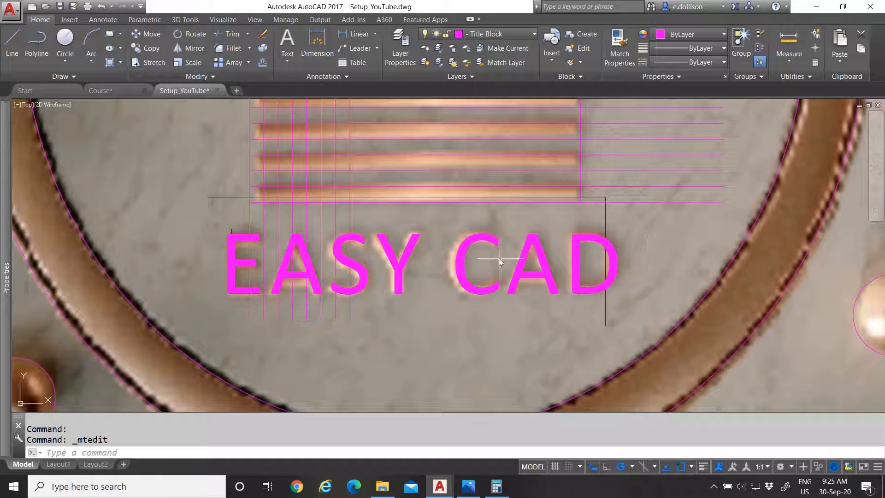
scroll(482, 302, down, 4)
scroll(487, 287, up, 2)
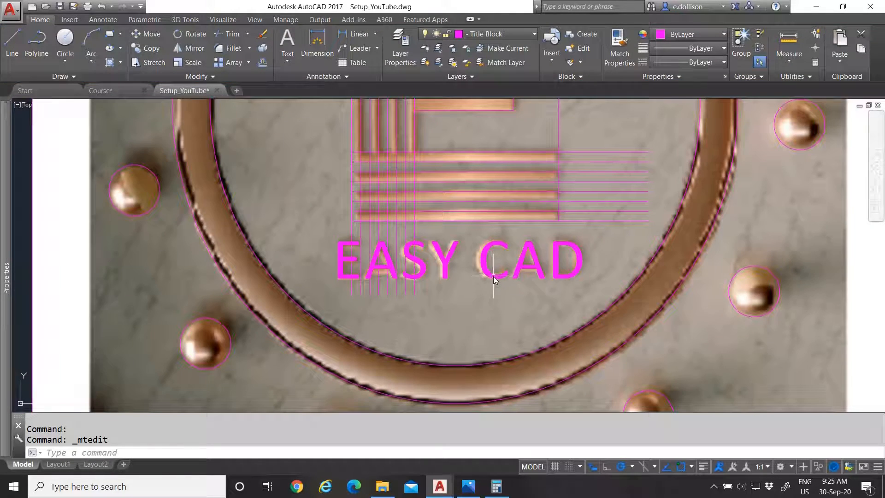
scroll(494, 258, up, 2)
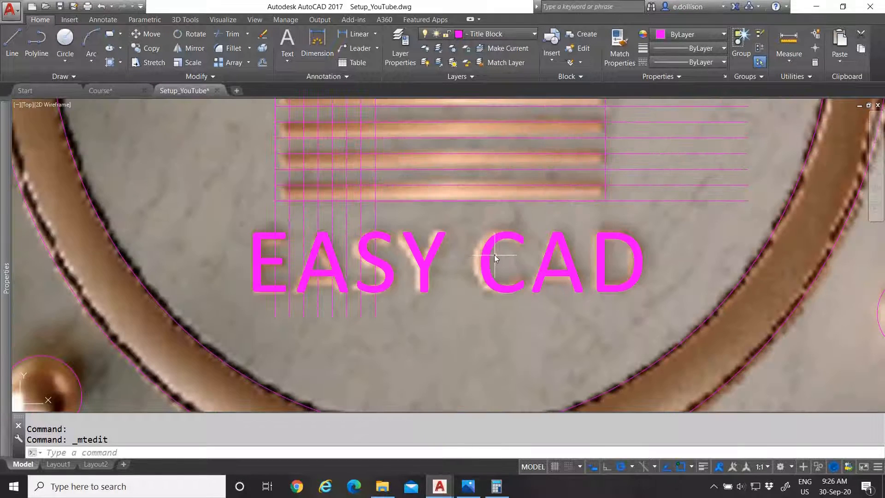
- Set the EASY CAD text's color to index color 40 and deselect it
click(495, 260)
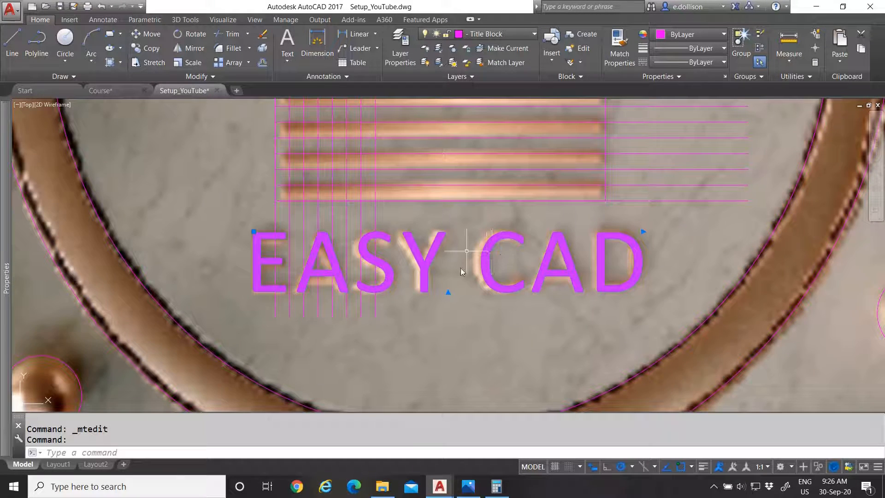
scroll(460, 271, down, 3)
scroll(473, 289, up, 3)
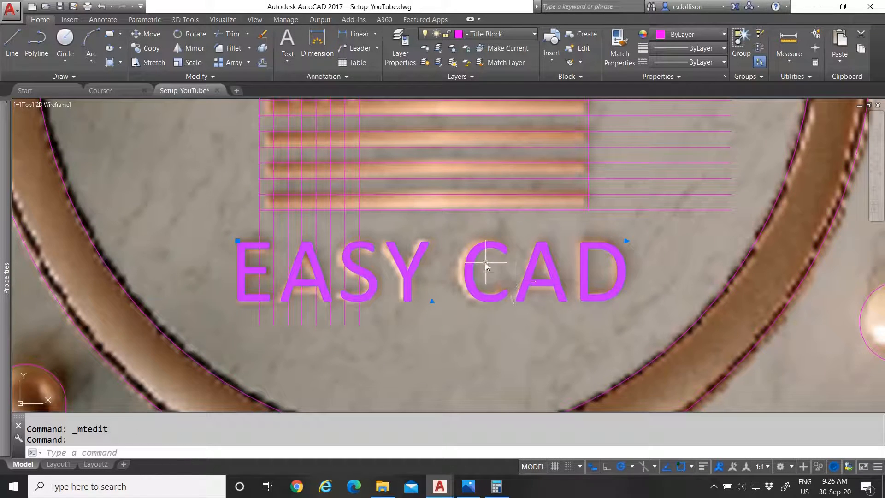
mouse_move(9, 198)
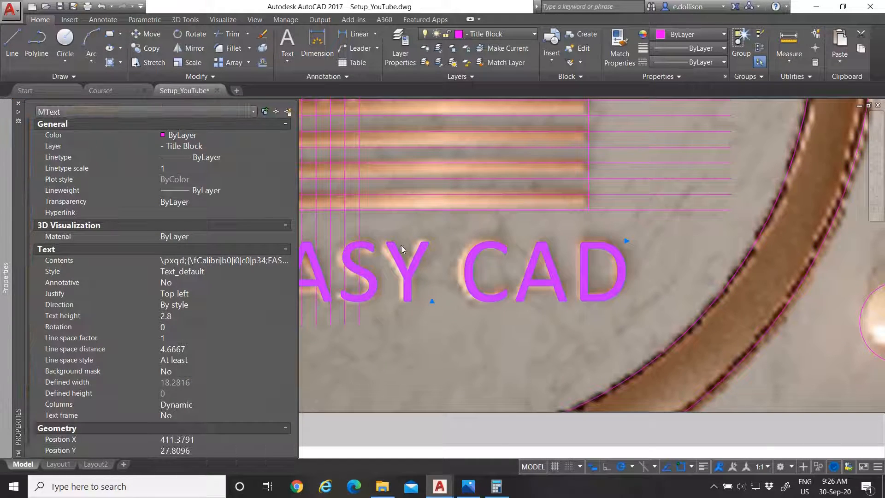
mouse_move(2, 239)
click(182, 135)
click(232, 133)
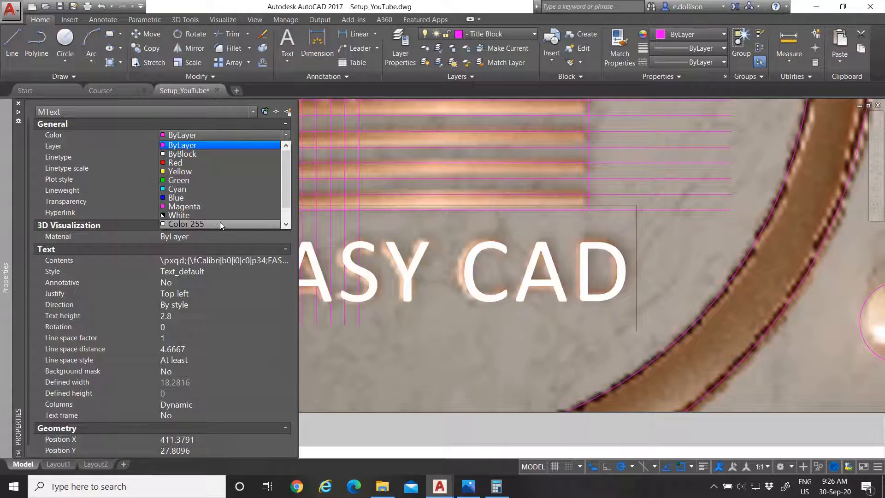
scroll(216, 191, down, 1)
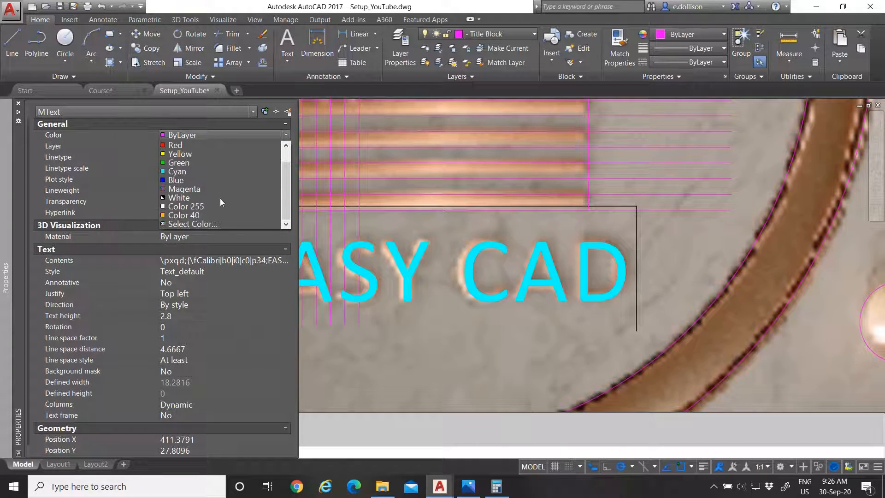
click(210, 223)
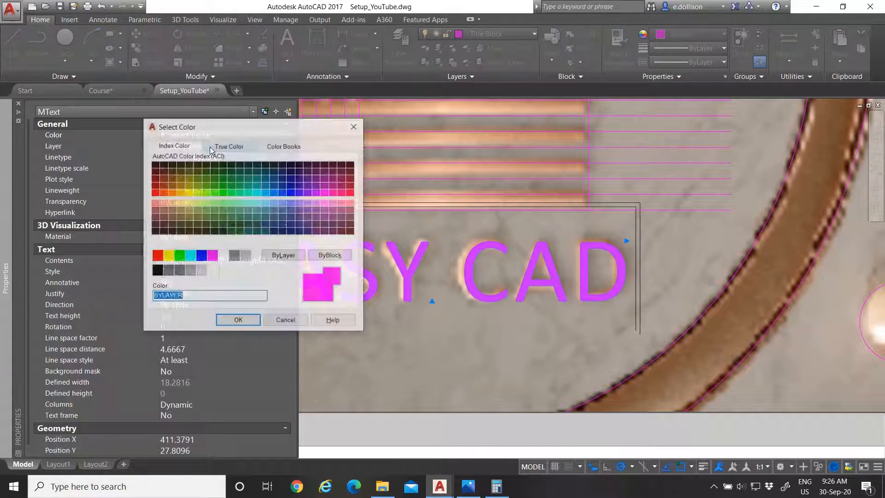
click(181, 192)
click(237, 321)
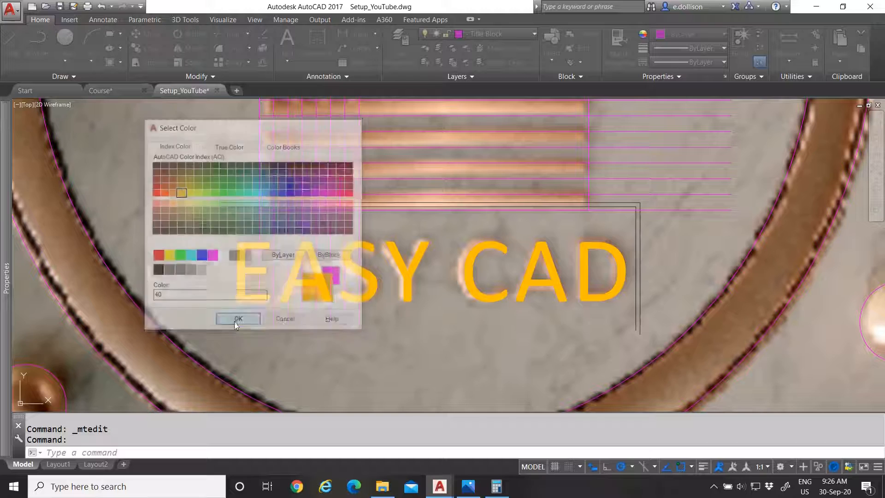
scroll(447, 258, down, 5)
scroll(497, 264, up, 2)
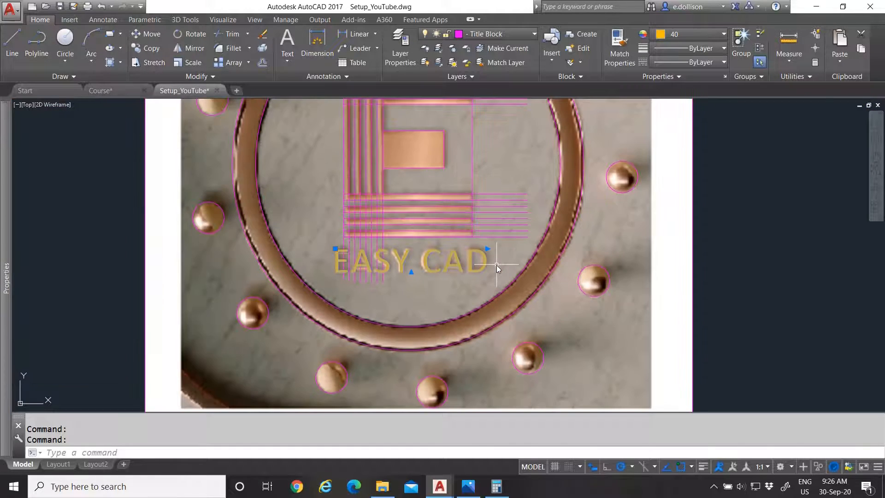
key(Escape)
scroll(497, 264, down, 3)
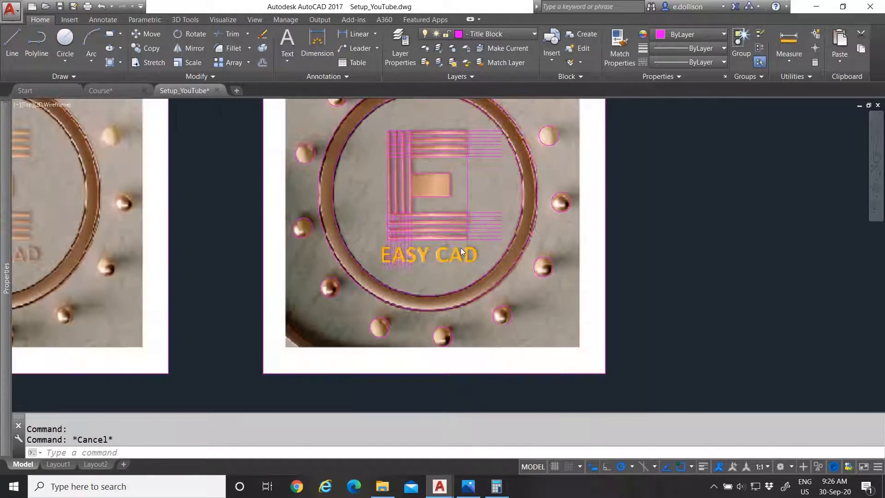
scroll(470, 200, up, 3)
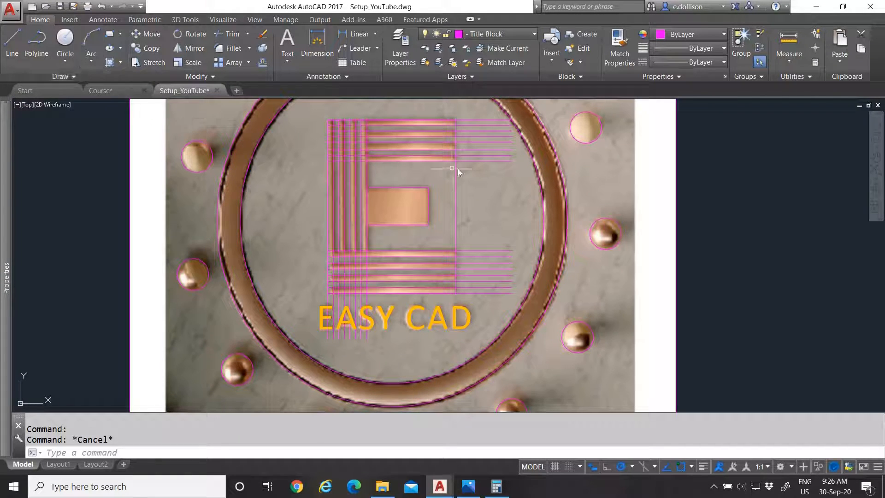
- Start a polyline at the outer top corner of the E's upper arm and trace its top stripe in to the stem
scroll(403, 166, down, 3)
scroll(403, 166, up, 3)
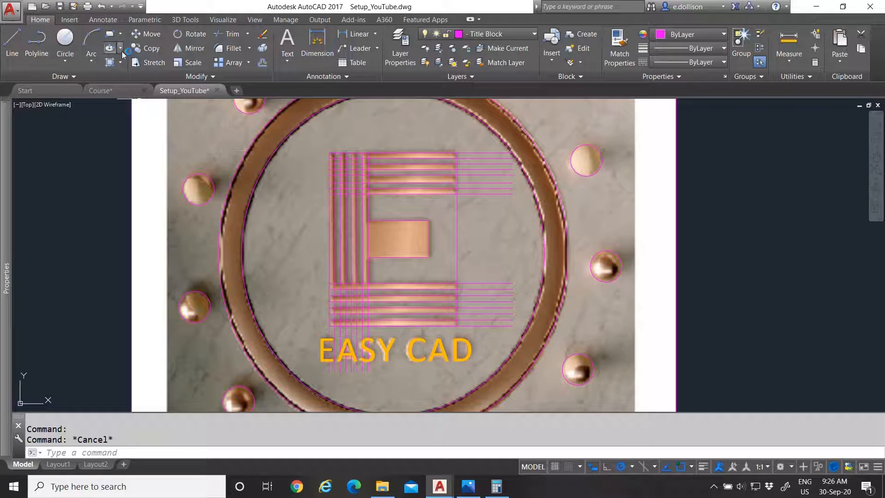
click(35, 43)
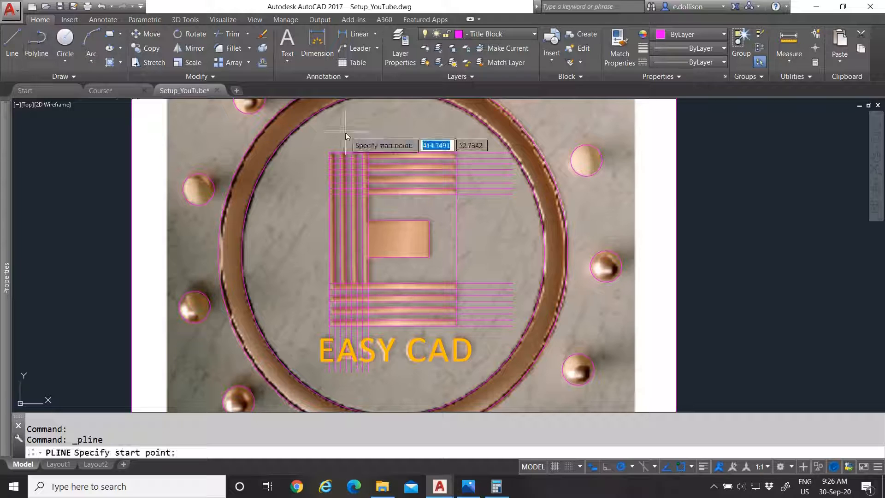
scroll(435, 132, up, 2)
scroll(466, 131, down, 2)
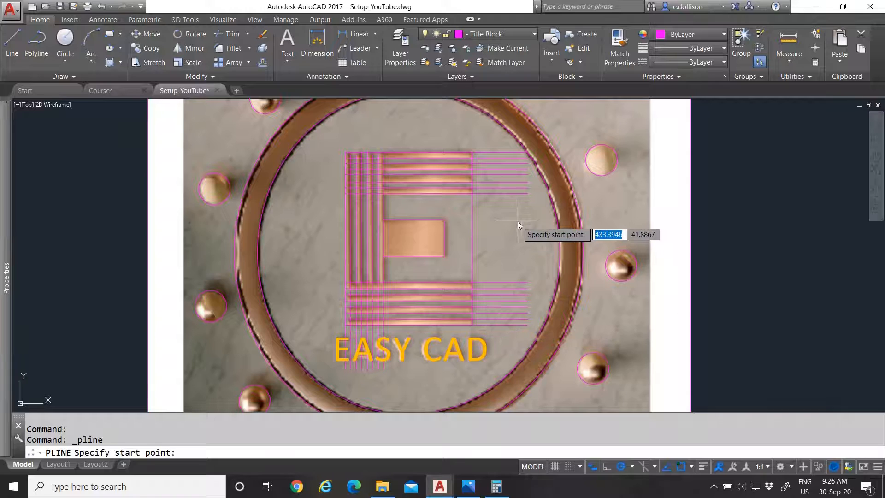
scroll(486, 149, up, 5)
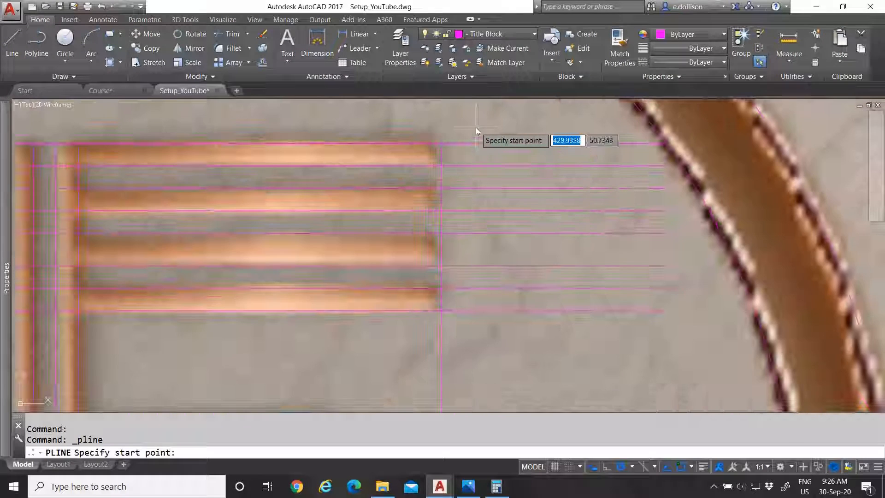
click(440, 143)
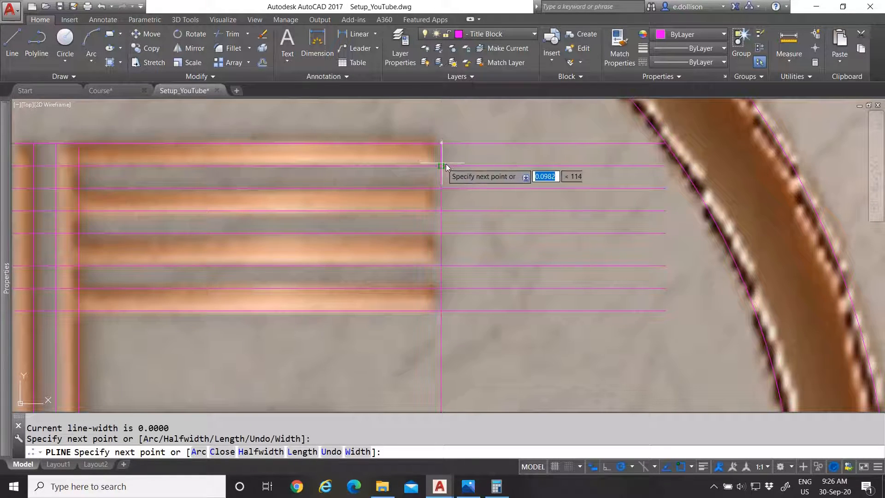
scroll(446, 166, down, 3)
scroll(313, 189, up, 4)
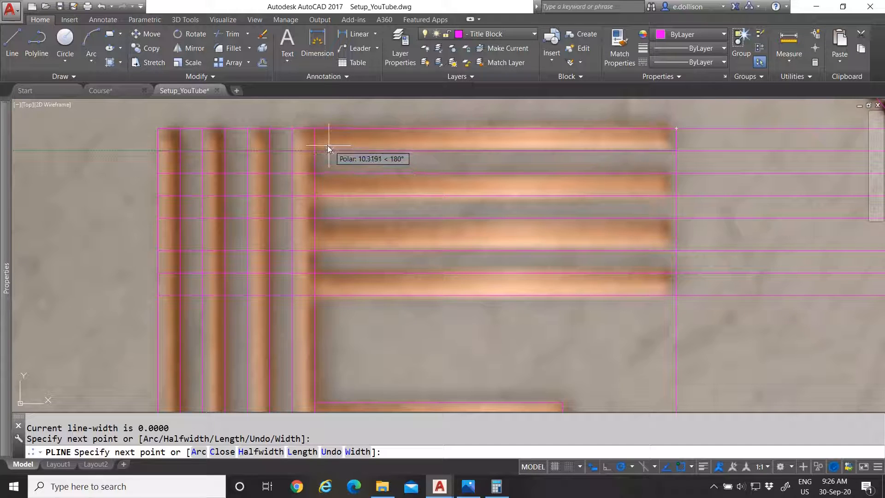
click(315, 153)
click(314, 175)
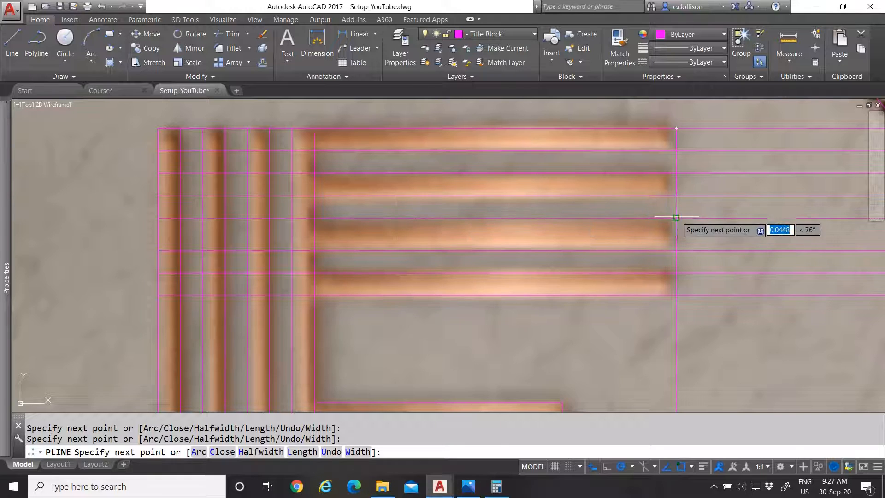
- Continue the polyline around the remaining upper-arm stripes, down the stem's inner edge and around the middle block
click(315, 251)
click(315, 273)
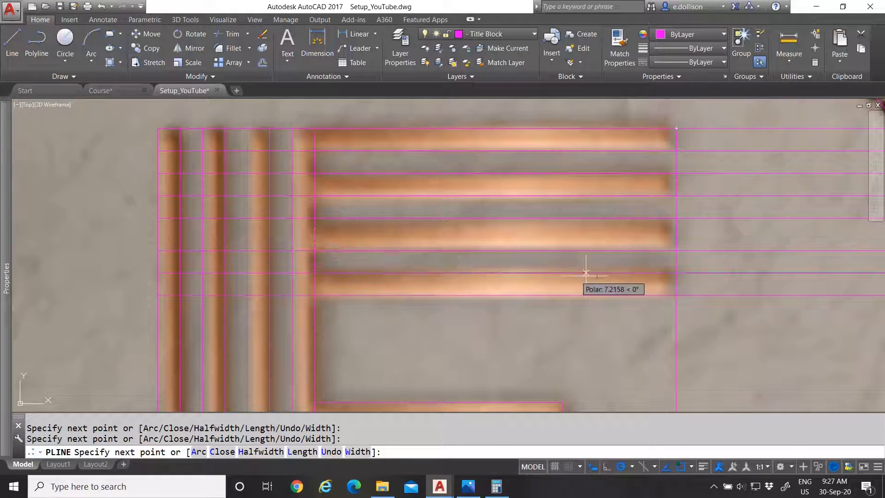
click(676, 273)
scroll(316, 300, down, 4)
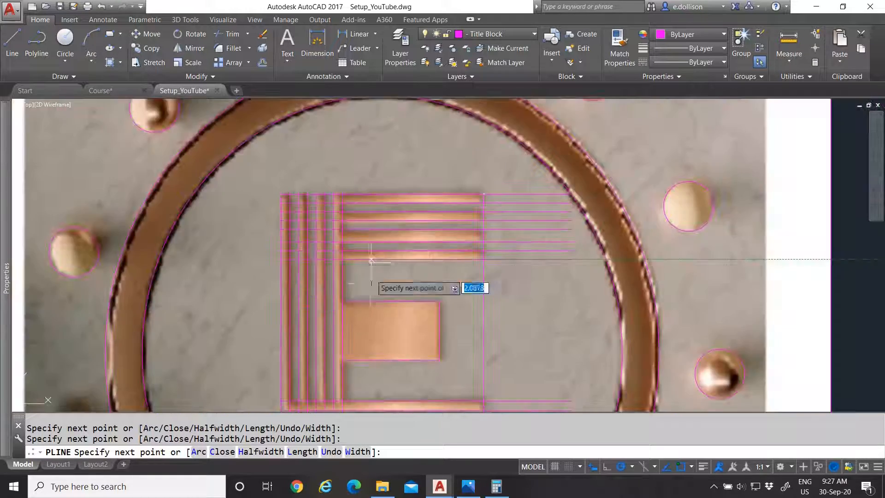
click(440, 301)
click(439, 360)
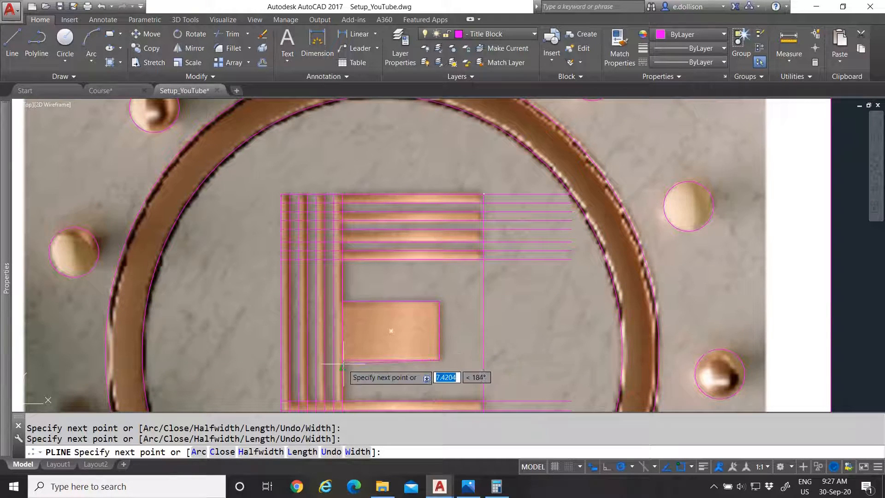
click(343, 360)
- Continue the polyline down to the lower arm and around its uppermost stripe to the E's outer edge
scroll(340, 310, down, 4)
middle_drag(344, 343, 335, 299)
scroll(335, 299, up, 4)
click(321, 299)
click(462, 299)
click(462, 308)
click(269, 308)
- Continue the polyline up the E's outer edge and trace the vertical stem stripes between the upper edge and lower arm
scroll(318, 295, down, 4)
scroll(297, 218, up, 6)
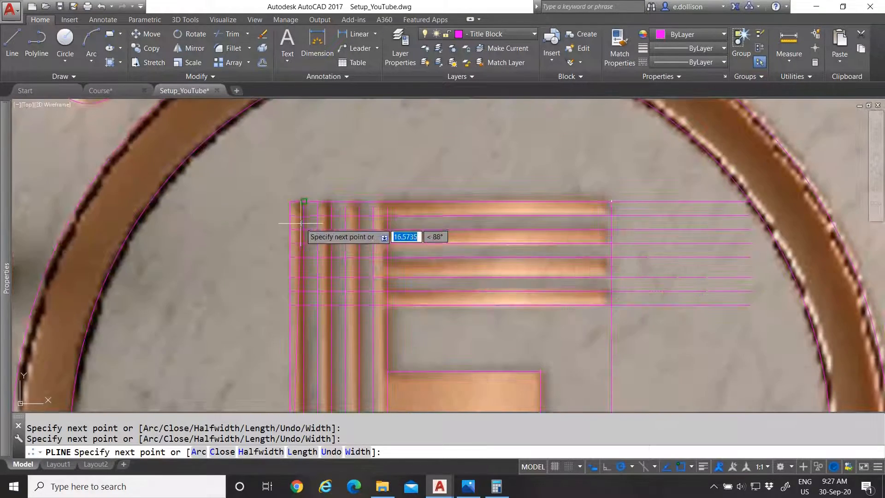
click(303, 203)
scroll(302, 203, down, 4)
scroll(332, 392, up, 5)
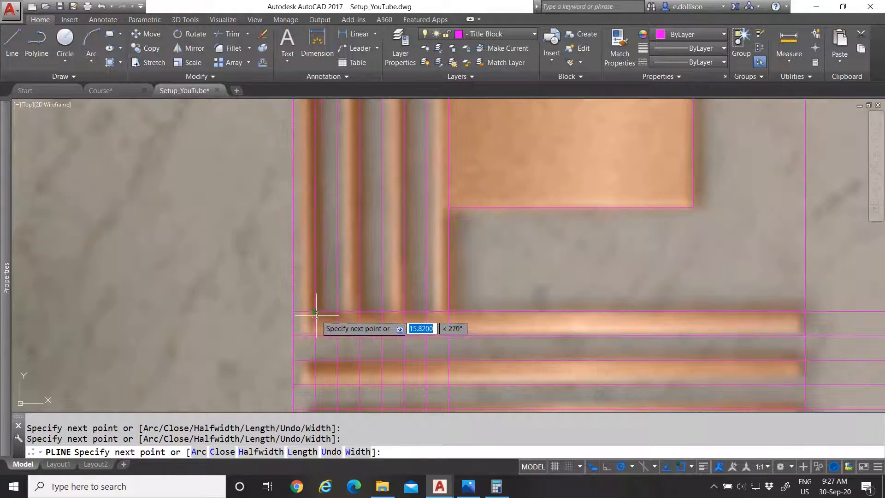
scroll(473, 335, down, 4)
scroll(415, 129, up, 5)
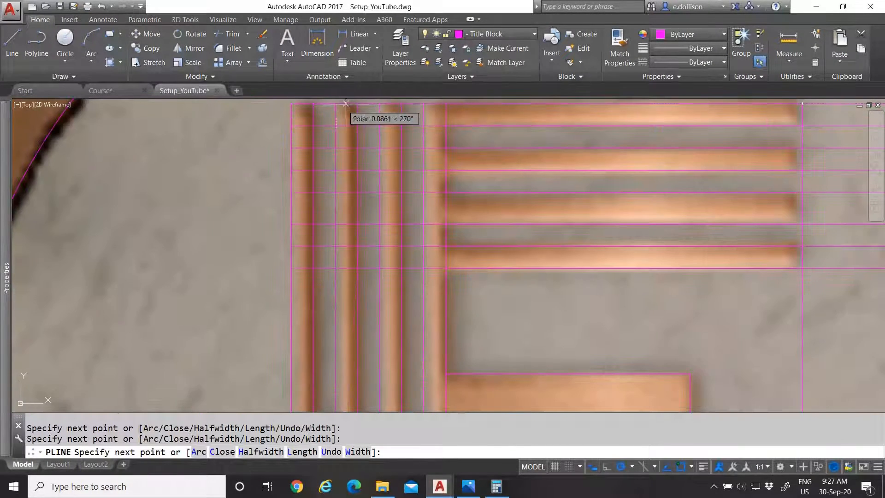
scroll(374, 180, down, 4)
scroll(377, 288, up, 5)
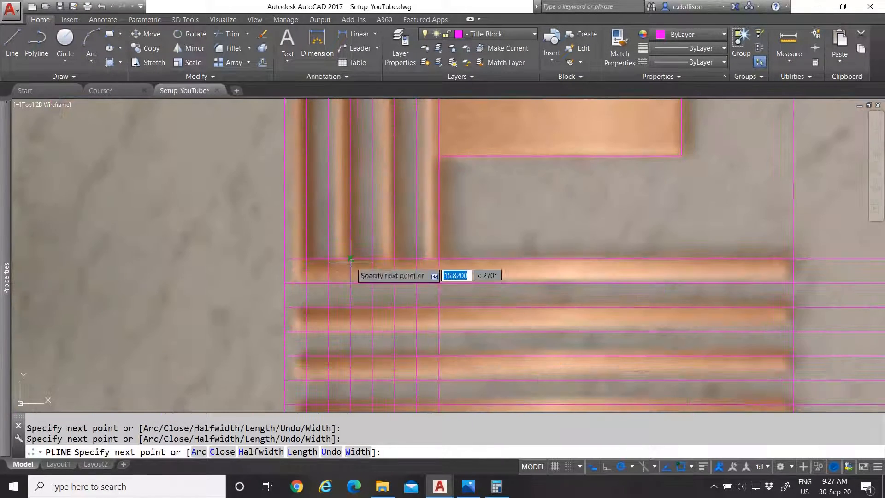
scroll(371, 256, down, 1)
scroll(388, 251, down, 4)
scroll(389, 179, up, 5)
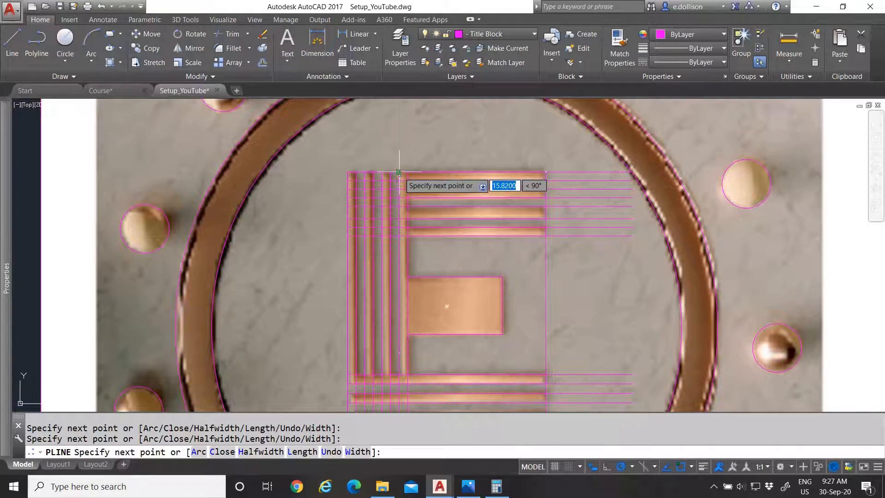
- Run the polyline along the E's upper edge back to its start, close it, and select it to check the outline
scroll(421, 149, up, 2)
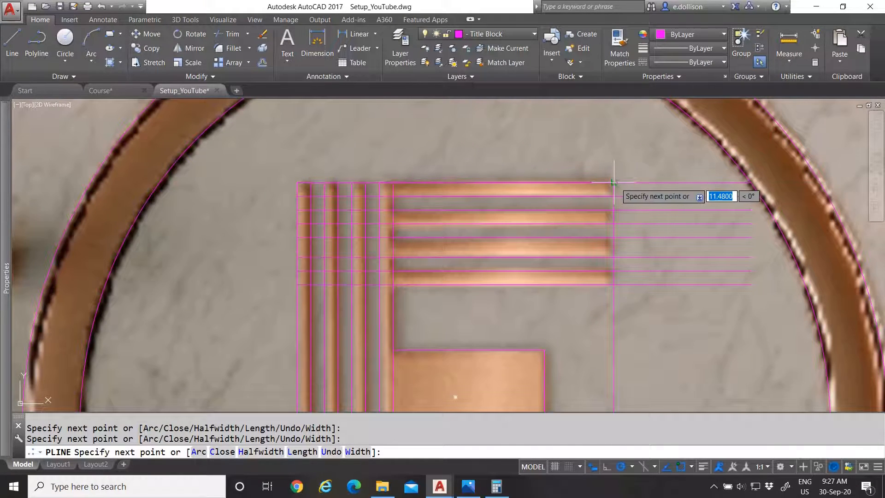
click(614, 183)
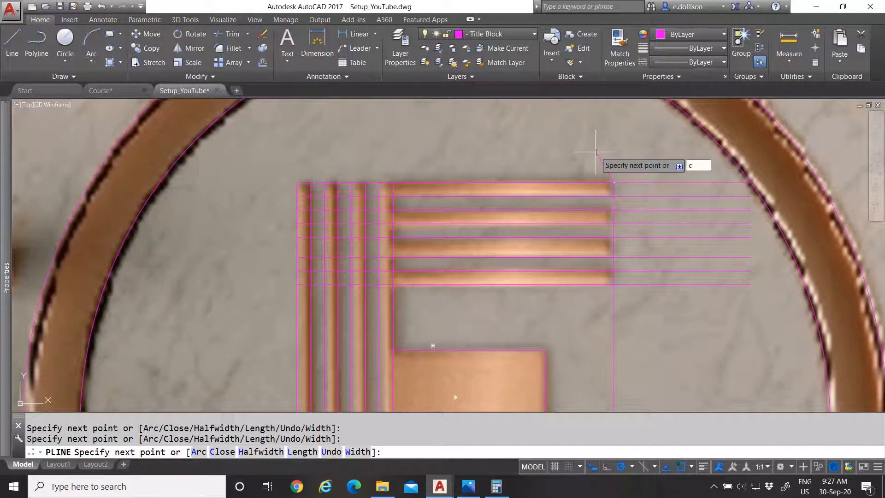
text(c)
key(Return)
scroll(482, 163, down, 5)
scroll(500, 194, up, 2)
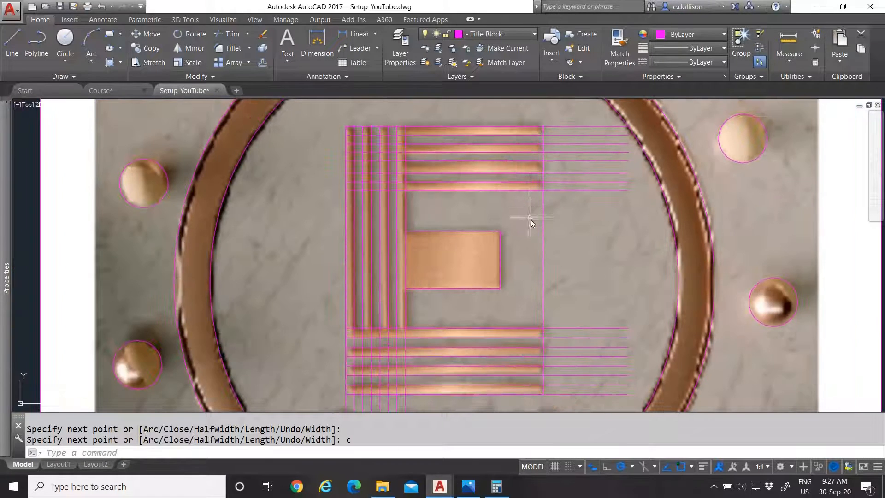
click(526, 190)
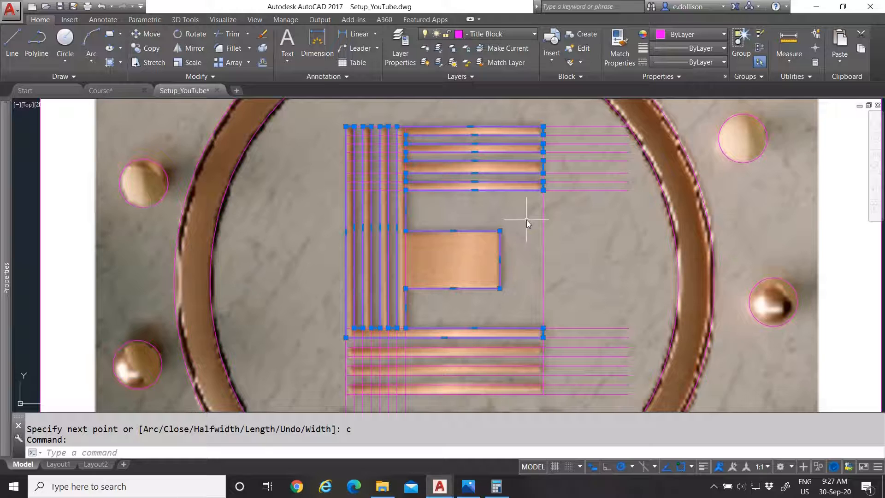
scroll(507, 286, down, 3)
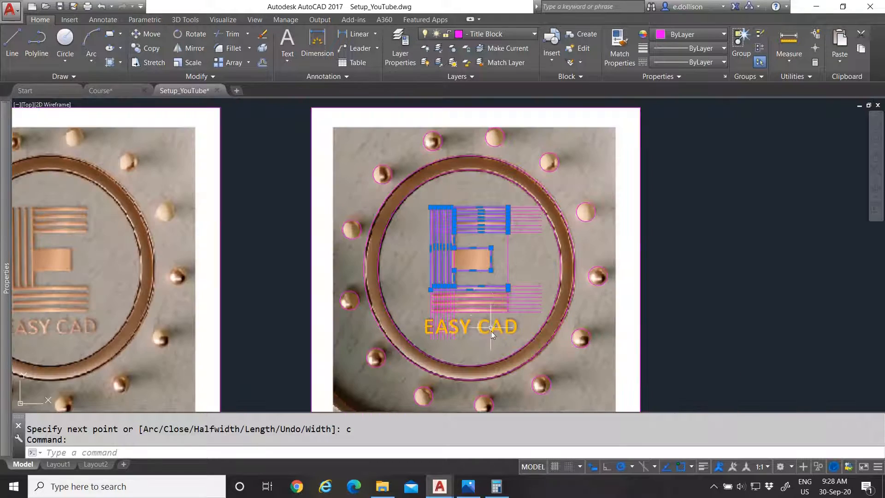
scroll(490, 304, up, 5)
key(Escape)
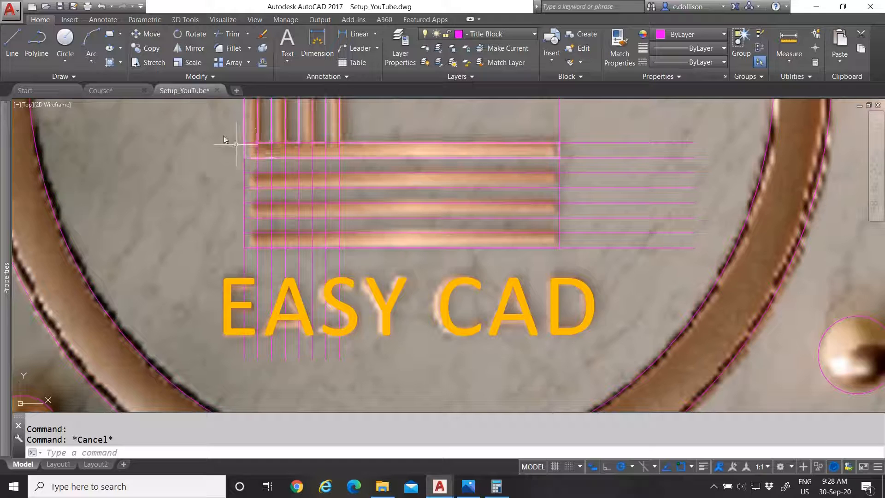
- Draw three rectangles over the three separate lower stripes of the E, snapping to the construction line intersections
click(110, 35)
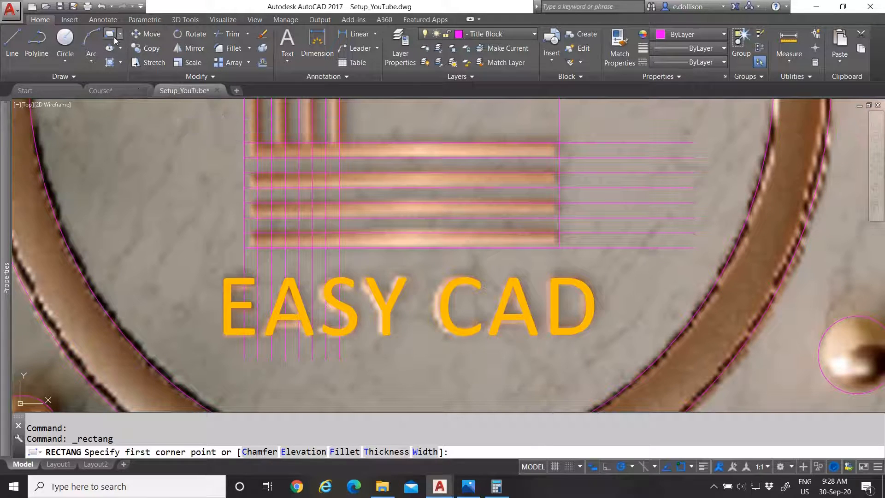
click(245, 187)
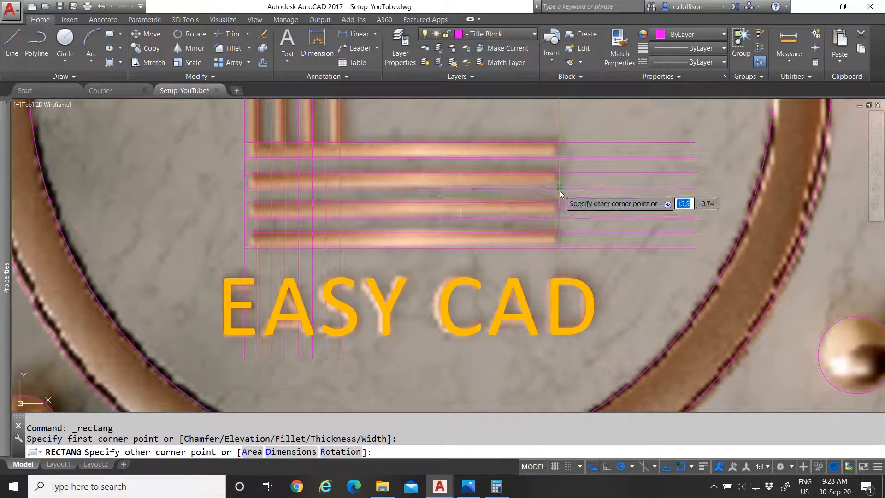
click(560, 189)
key(Return)
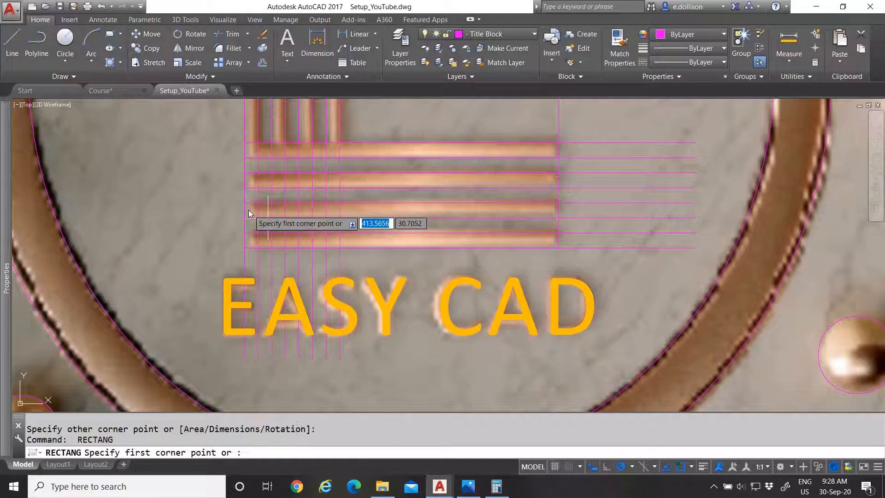
click(245, 203)
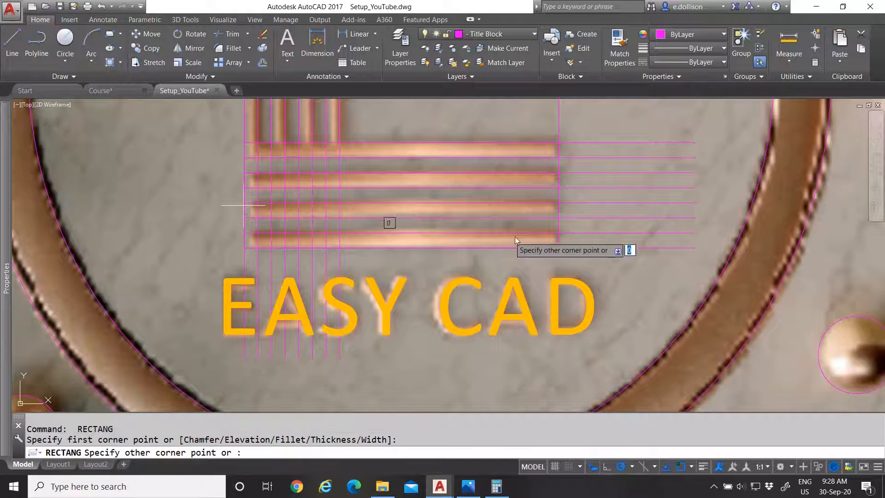
click(559, 218)
key(Return)
click(246, 234)
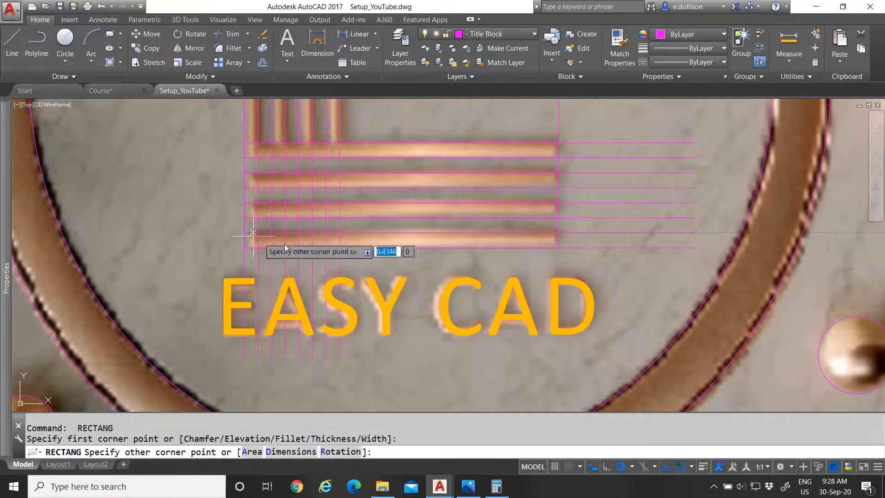
click(559, 248)
key(Escape)
- Erase all the horizontal construction lines extending past the E's upper and lower arms
scroll(540, 295, down, 6)
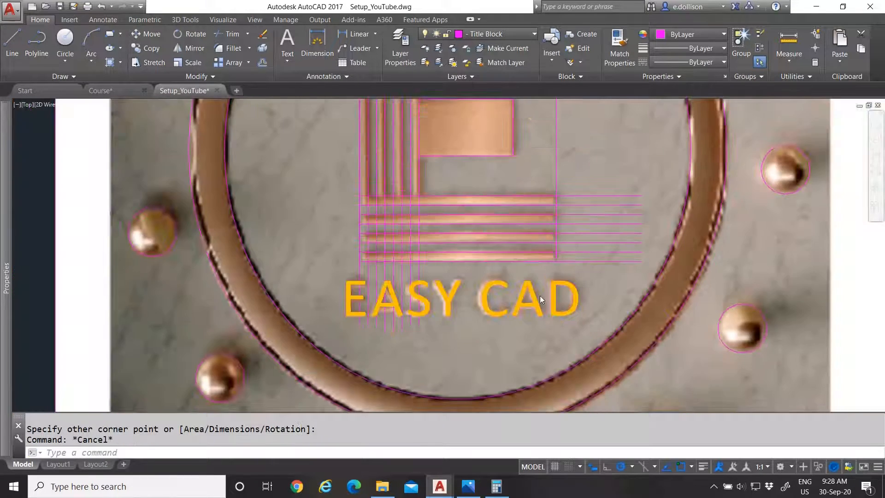
scroll(574, 253, up, 6)
scroll(463, 231, down, 5)
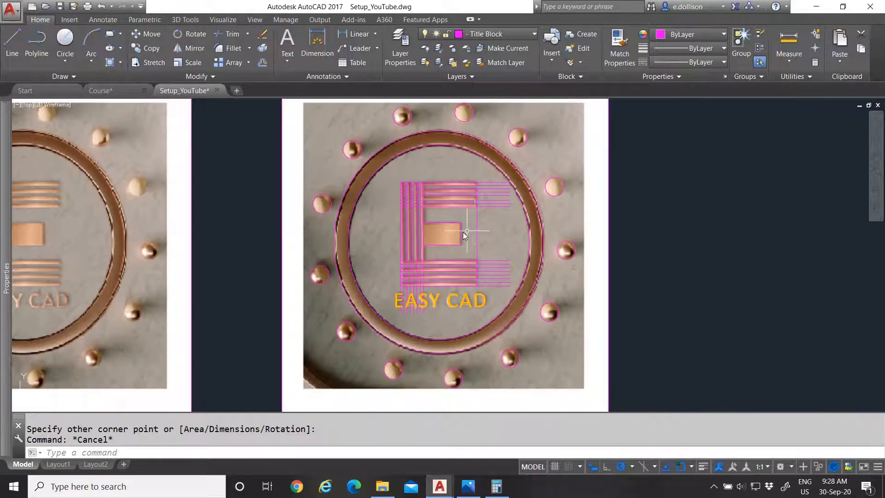
scroll(463, 236, up, 3)
click(508, 206)
click(503, 149)
click(524, 253)
click(515, 320)
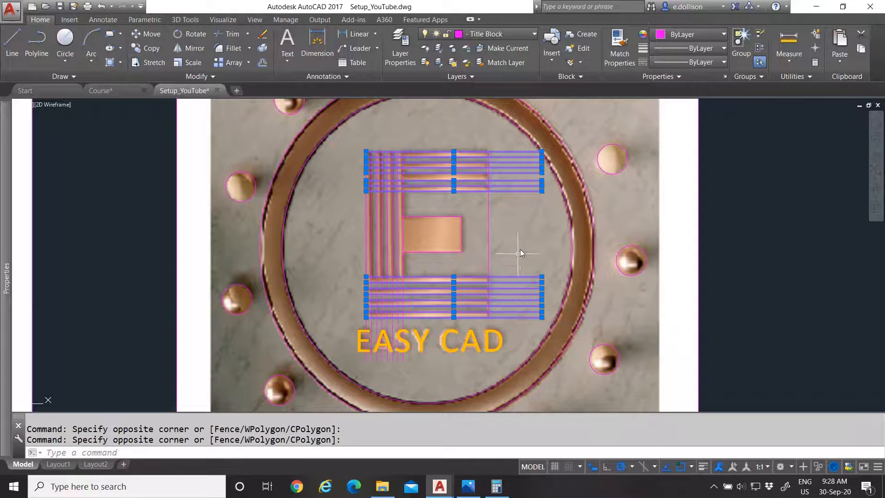
key(Delete)
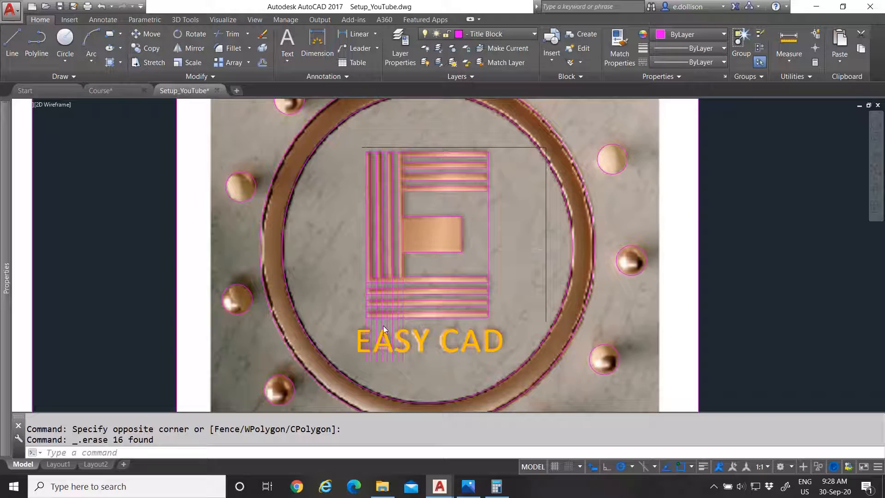
- Erase all the vertical construction lines running through the E's stem and the EASY CAD lettering
scroll(383, 325, up, 4)
click(433, 315)
click(317, 319)
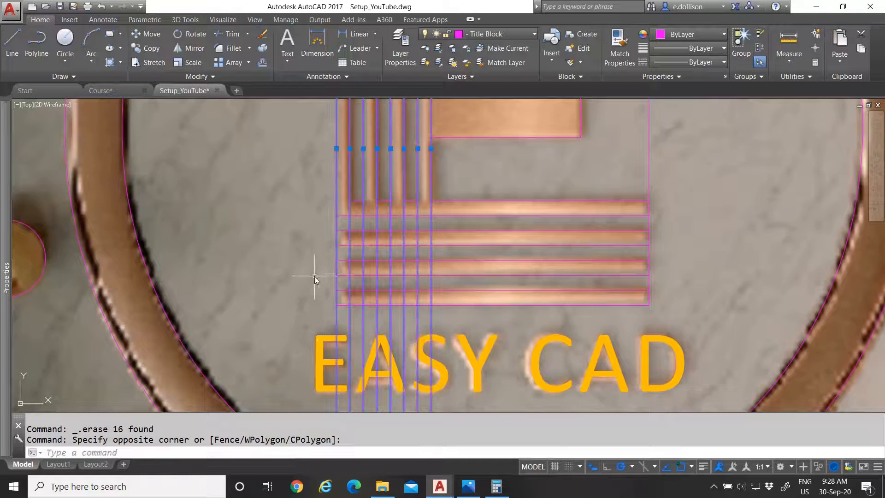
key(Delete)
scroll(323, 272, down, 4)
scroll(373, 212, up, 3)
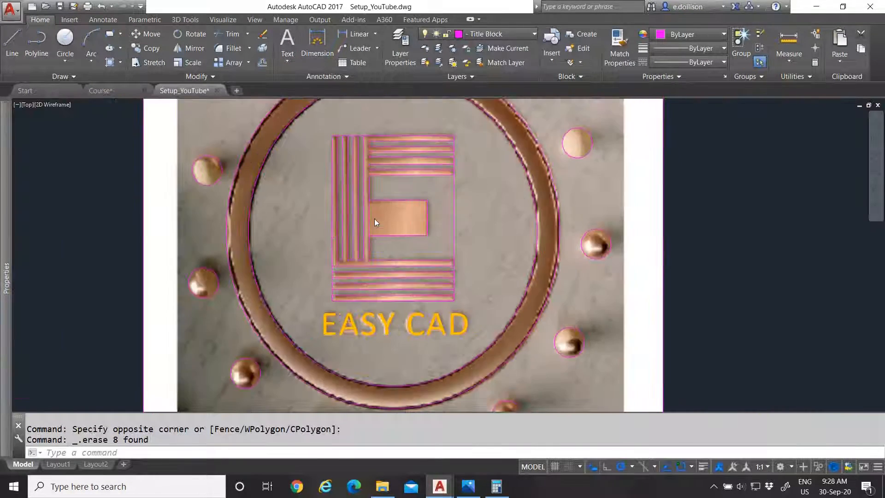
- Erase the leftover tracing outline at the middle block and the large bounding rectangle around the E
click(365, 201)
key(Delete)
scroll(391, 167, down, 4)
scroll(393, 150, up, 2)
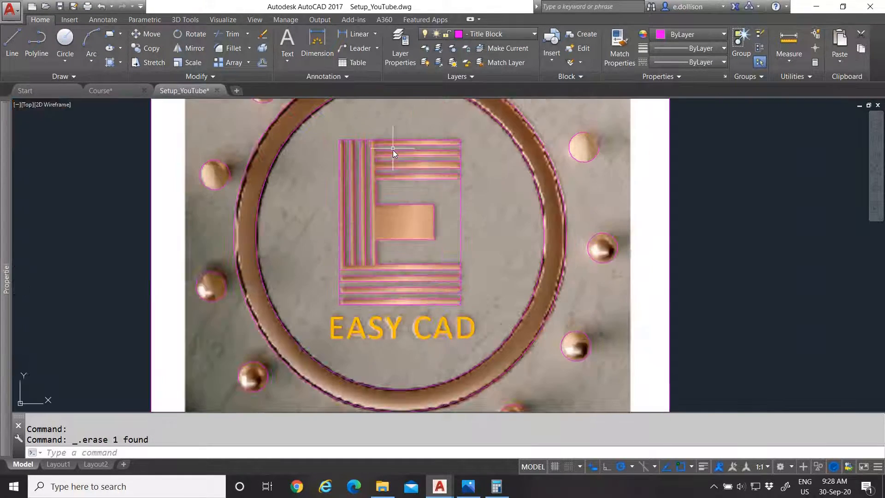
click(460, 212)
key(Escape)
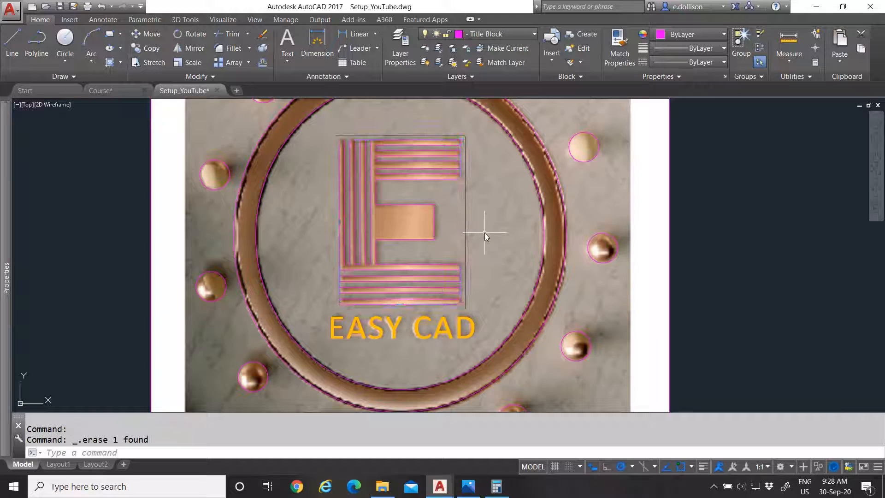
scroll(484, 235, down, 7)
scroll(462, 259, up, 8)
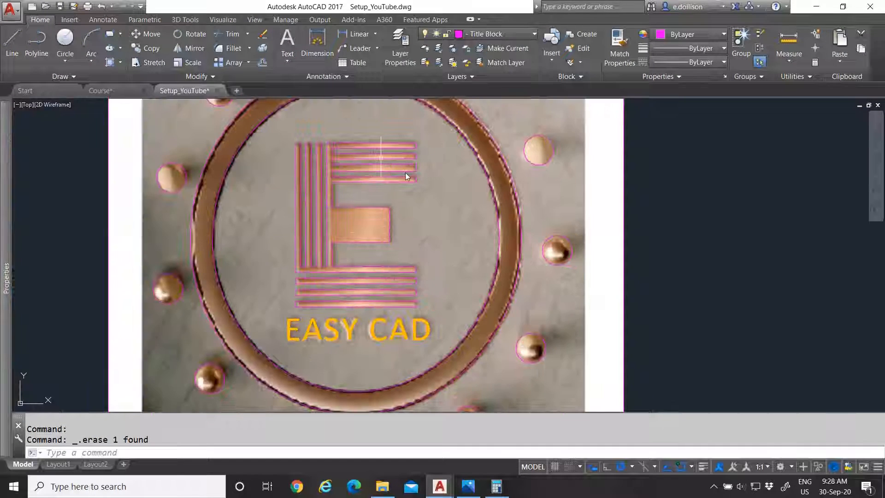
- Move the traced E, both rings, the surrounding circles and the EASY CAD lettering off the reference image into the empty space beside it
scroll(380, 271, down, 6)
scroll(394, 196, up, 9)
scroll(429, 271, down, 6)
scroll(408, 239, up, 7)
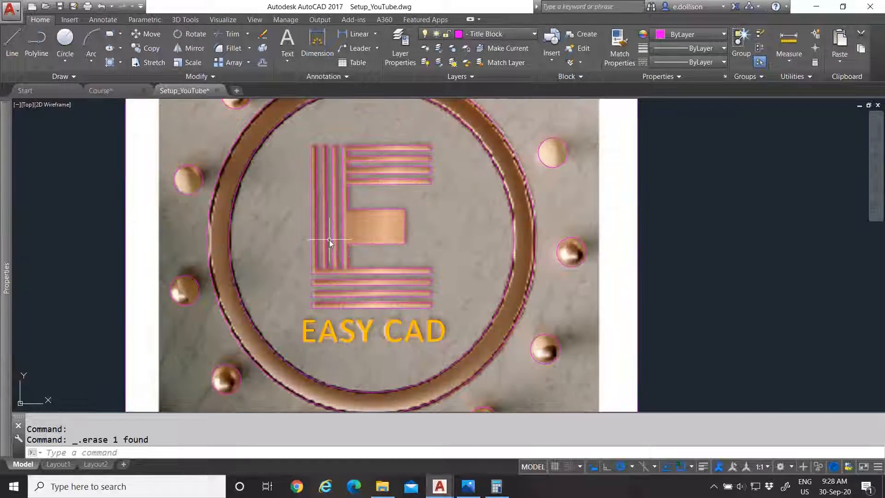
click(353, 210)
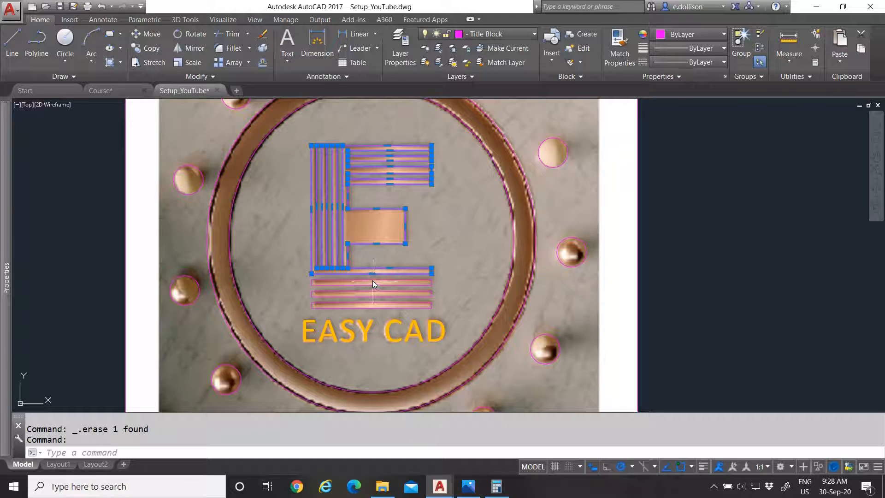
click(372, 281)
click(376, 292)
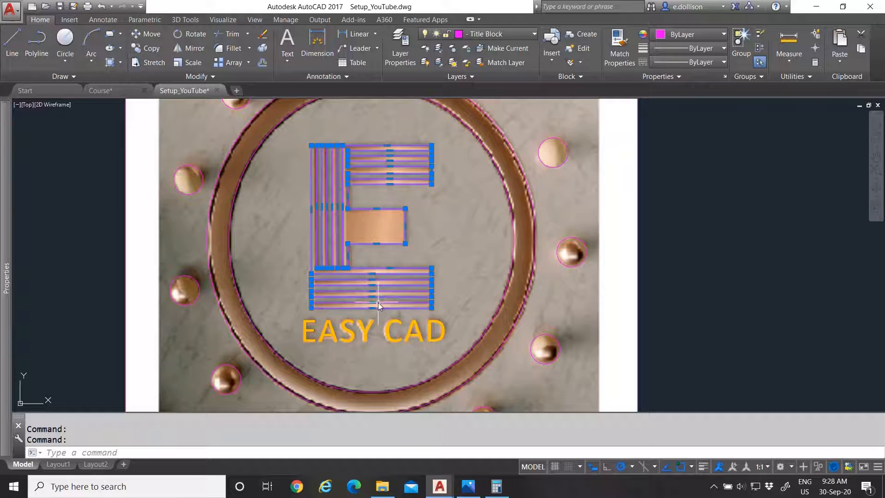
scroll(378, 302, down, 5)
click(359, 181)
click(333, 122)
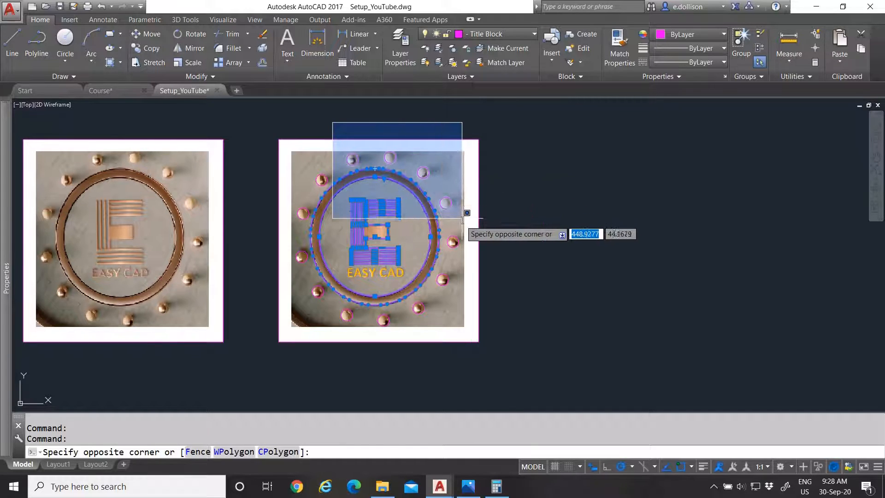
click(463, 214)
click(284, 169)
click(462, 330)
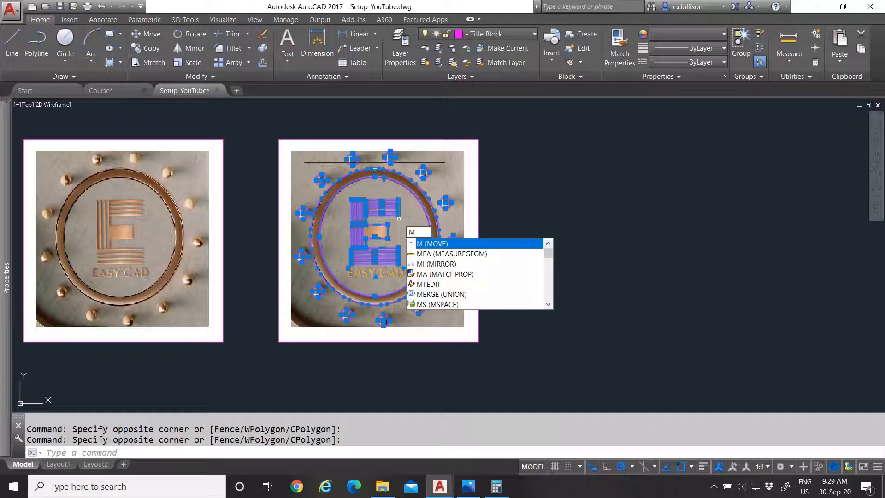
key(Return)
click(381, 218)
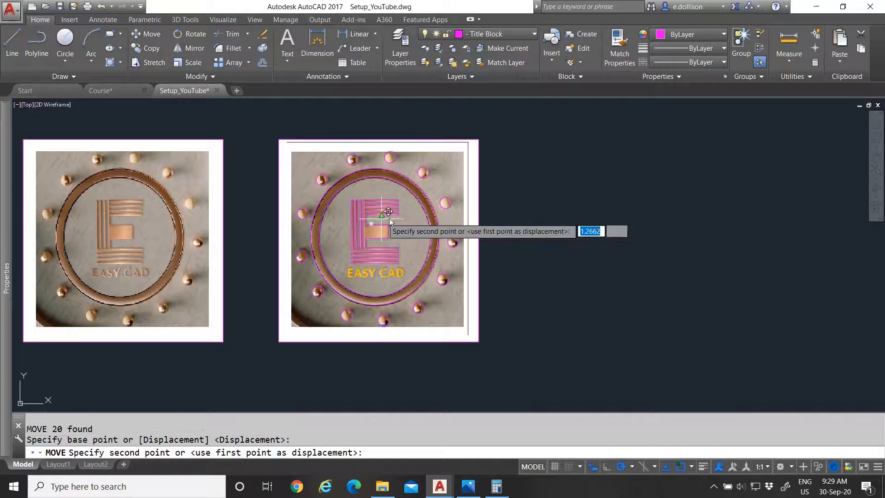
click(606, 216)
- Compare the moved logo linework with the reference image beside it
scroll(719, 232, up, 3)
scroll(592, 240, down, 5)
scroll(466, 263, up, 4)
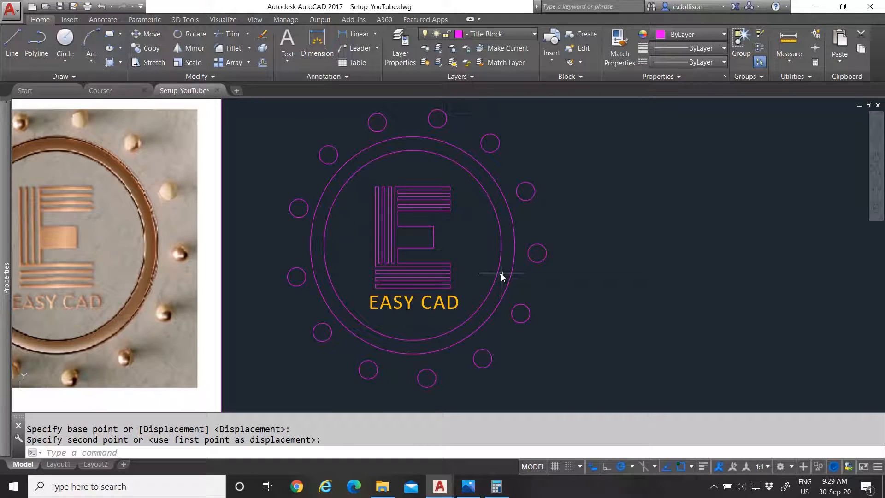
scroll(477, 221, down, 4)
scroll(477, 221, up, 4)
scroll(474, 222, down, 2)
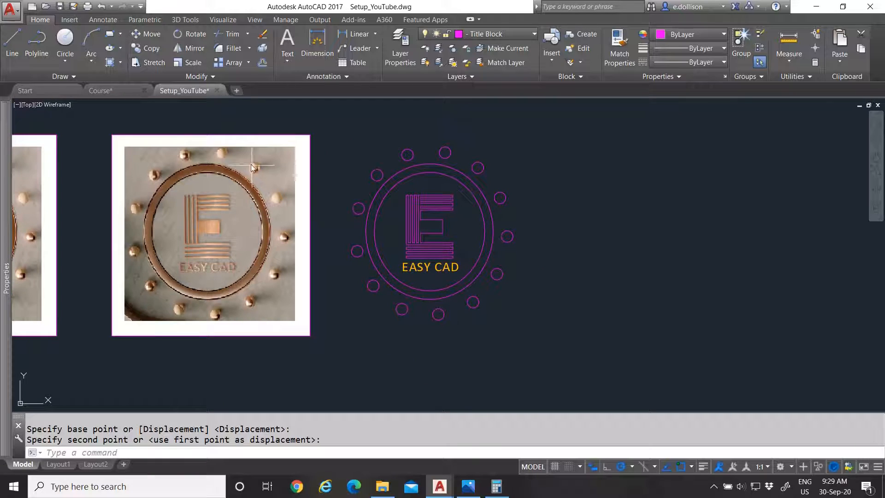
scroll(457, 203, up, 2)
scroll(416, 202, down, 4)
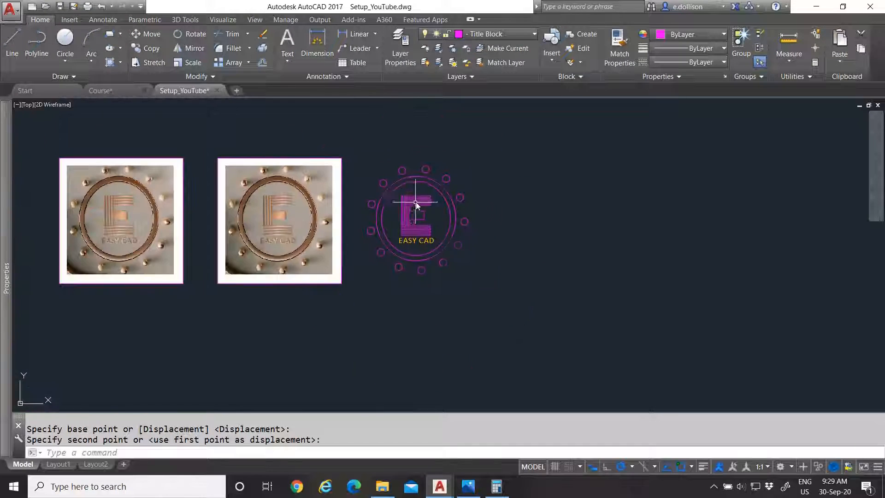
- Change the color of all the moved logo objects to Color 40
click(364, 138)
click(505, 303)
mouse_move(4, 188)
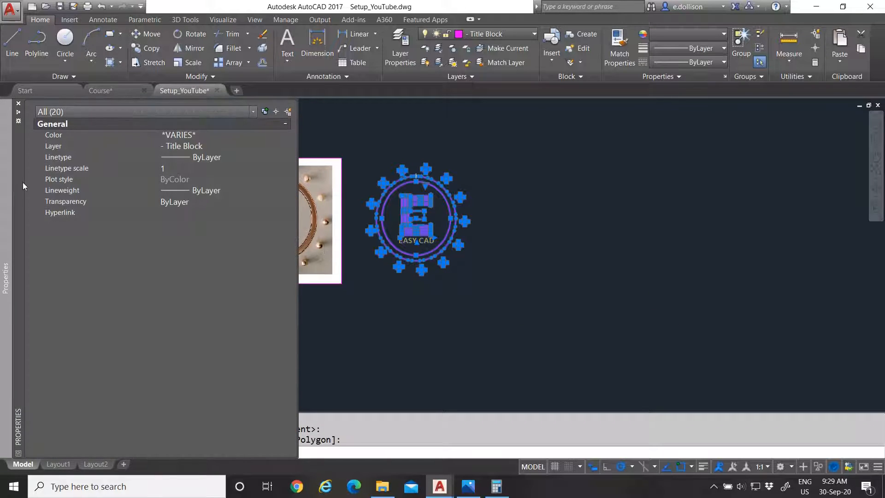
click(193, 135)
click(209, 135)
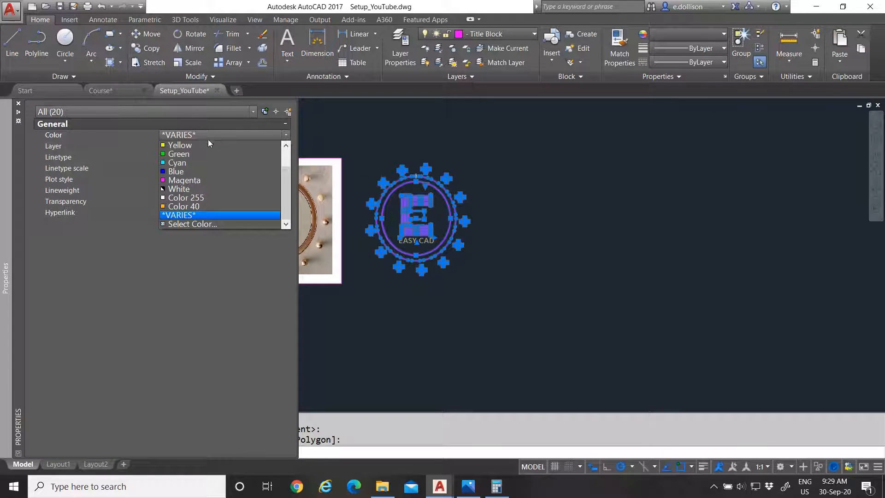
click(197, 210)
scroll(412, 220, up, 3)
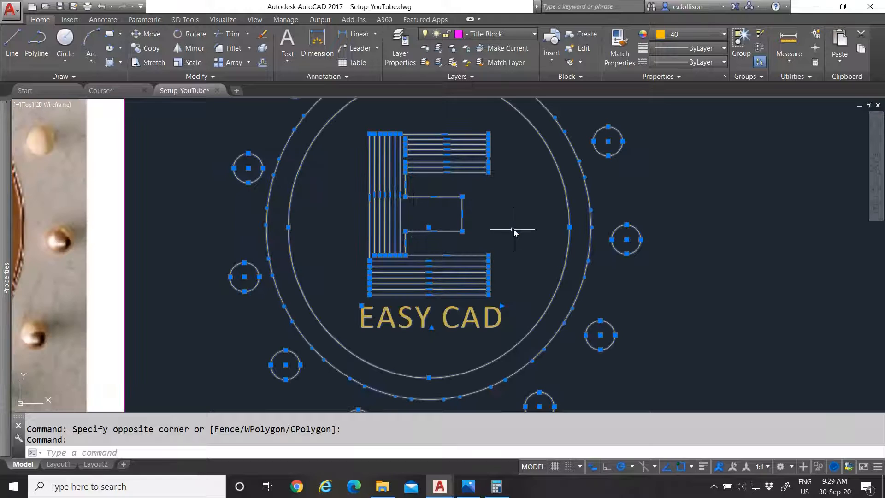
key(Escape)
- Examine the recolored logo linework and the EASY CAD lettering up close
scroll(460, 231, down, 4)
scroll(483, 198, up, 2)
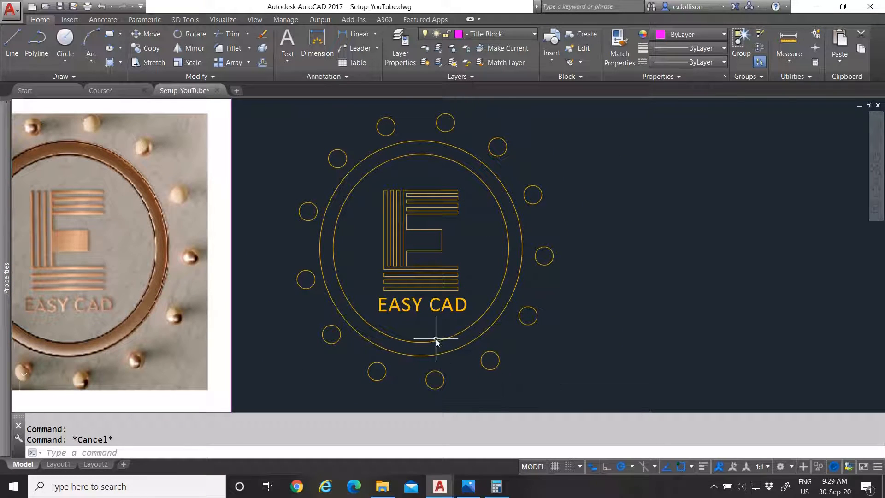
scroll(399, 320, up, 5)
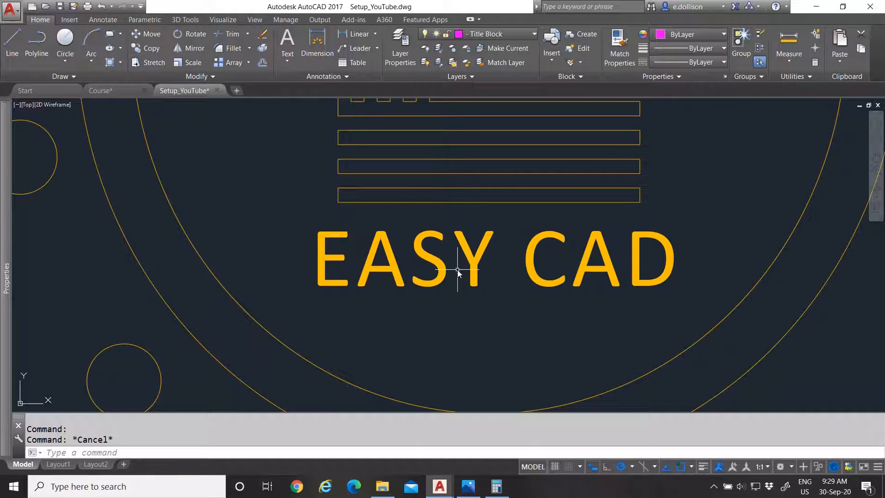
scroll(346, 266, down, 4)
scroll(351, 266, up, 2)
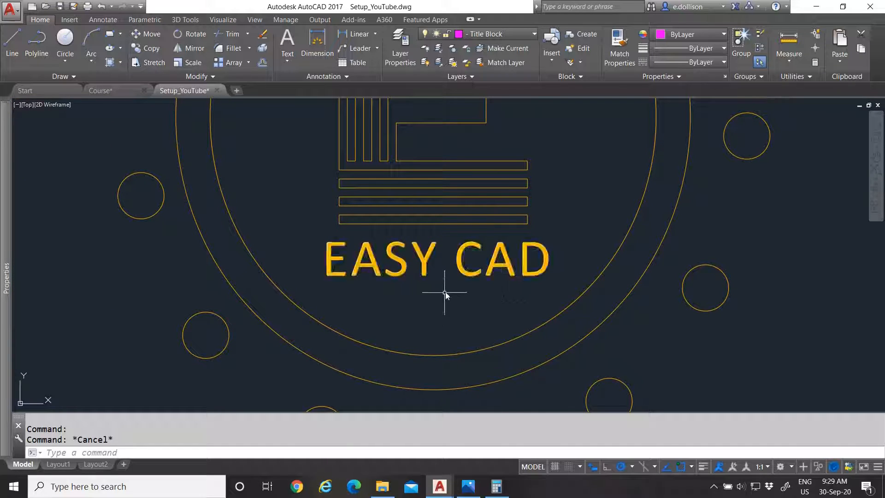
scroll(406, 278, down, 4)
scroll(407, 295, up, 1)
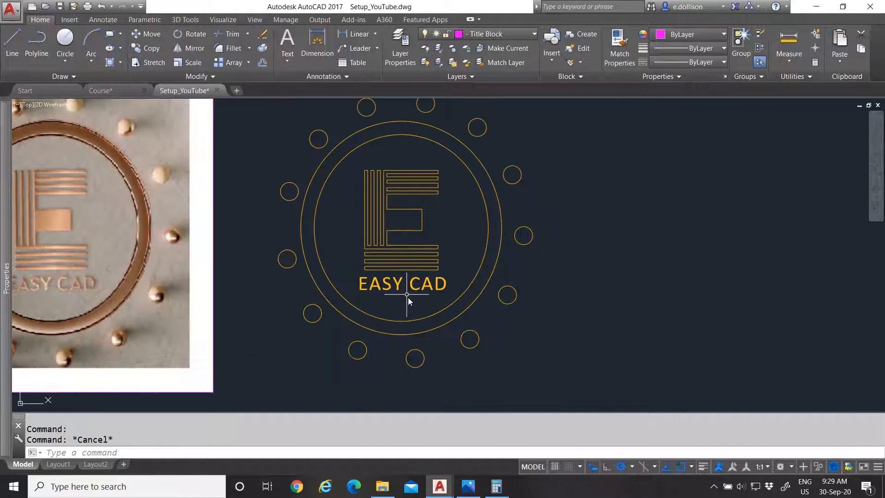
scroll(361, 291, up, 5)
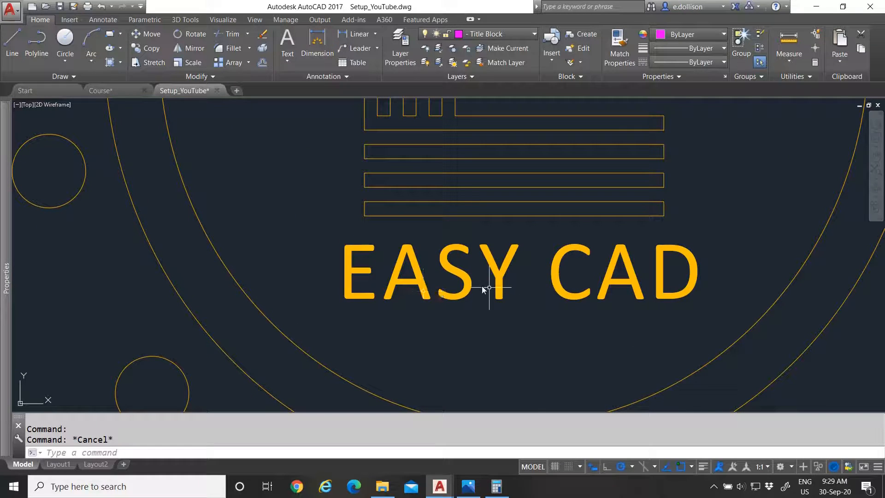
scroll(396, 269, down, 4)
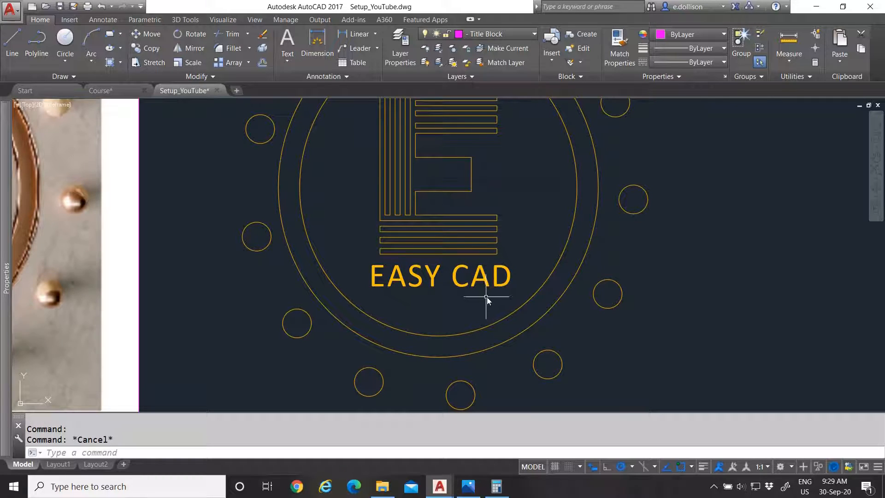
scroll(425, 281, up, 5)
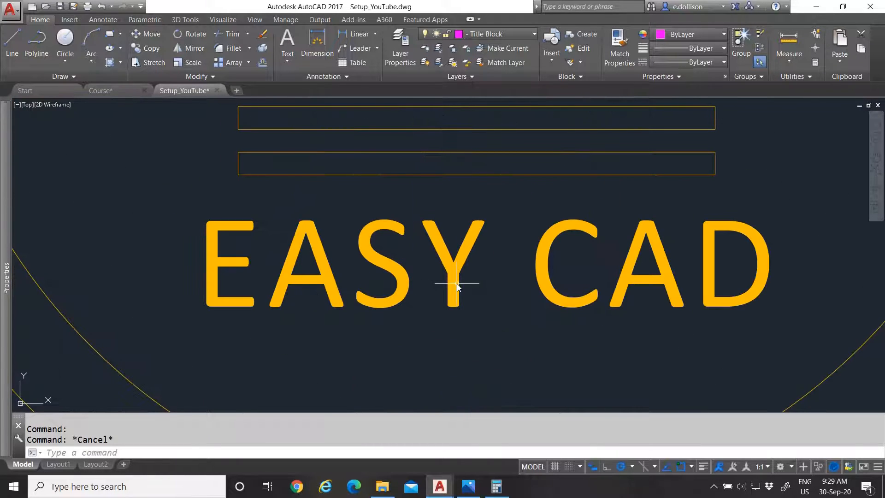
scroll(457, 283, down, 6)
scroll(444, 287, up, 2)
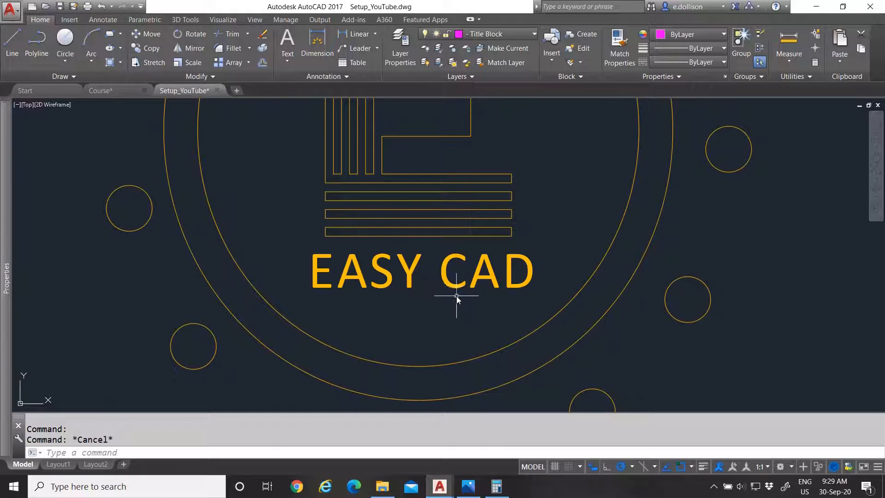
- Try to explode the EASY CAD lettering with the EPLOTEXT command
click(456, 297)
click(380, 267)
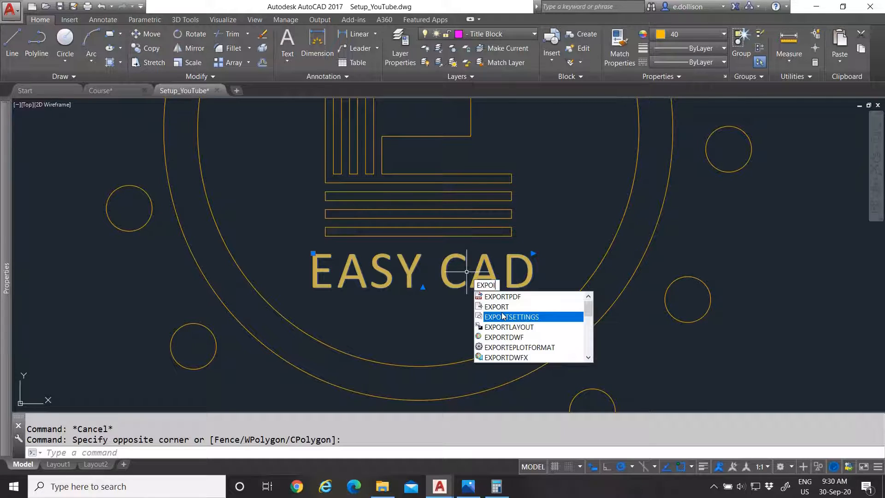
text(lo)
key(BackSpace)
key(BackSpace)
key(BackSpace)
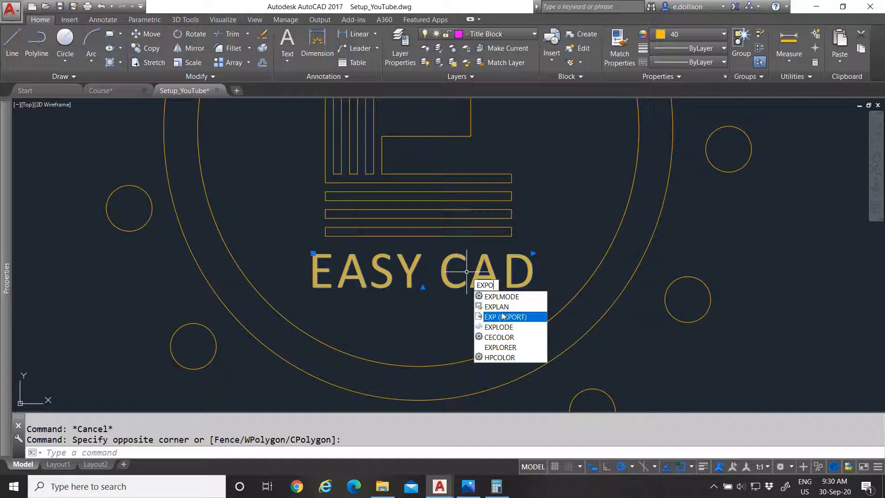
text(LODE)
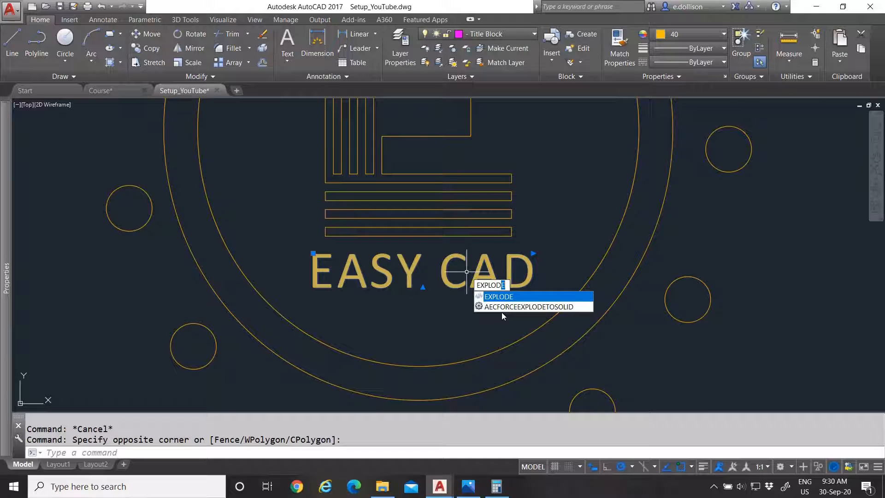
text(text)
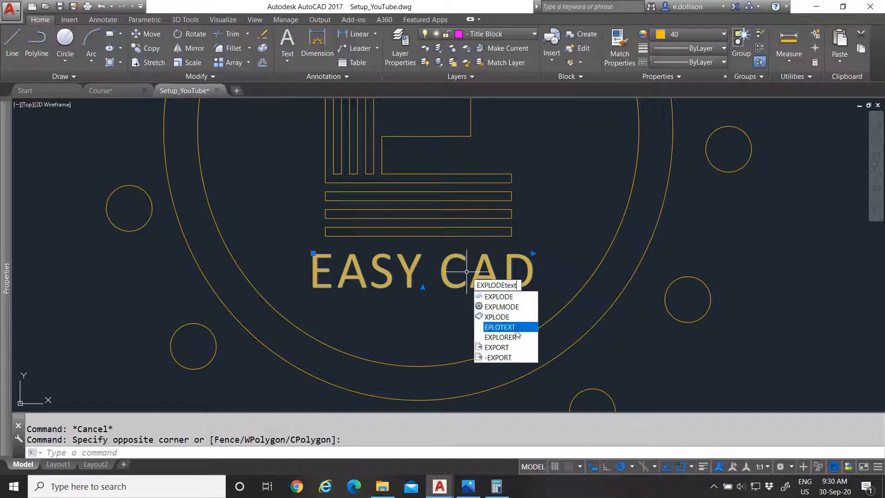
click(511, 327)
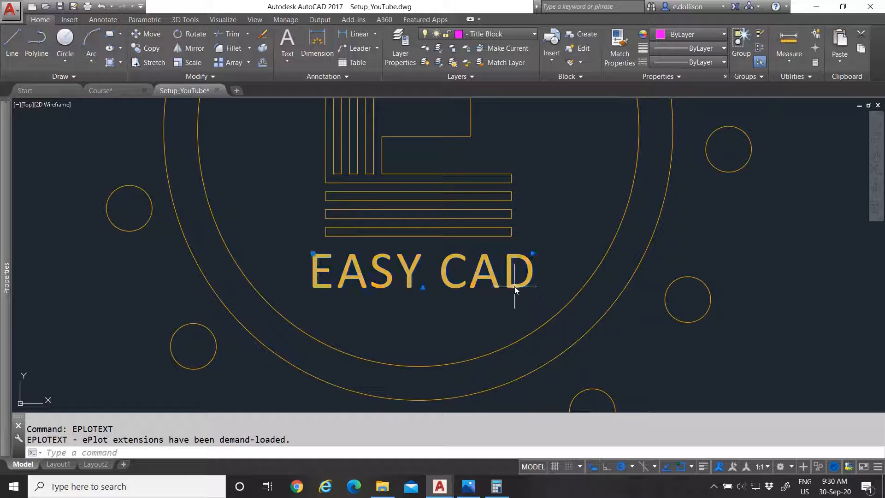
key(Escape)
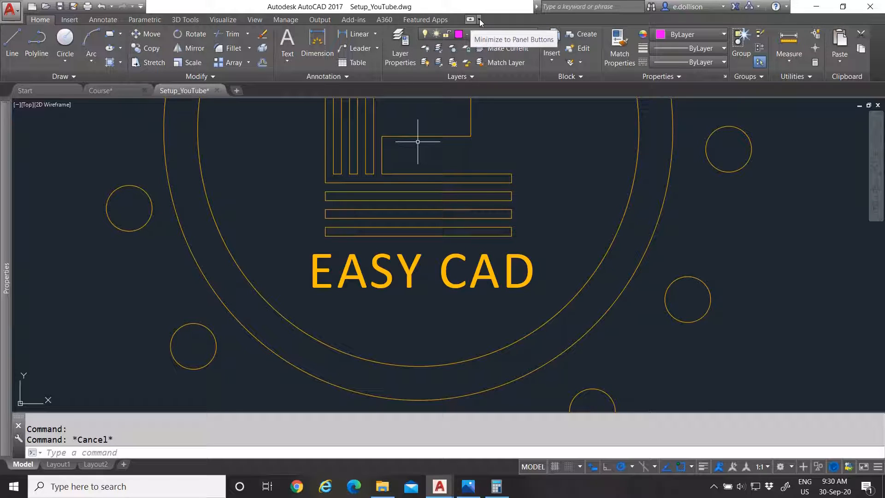
scroll(451, 282, up, 2)
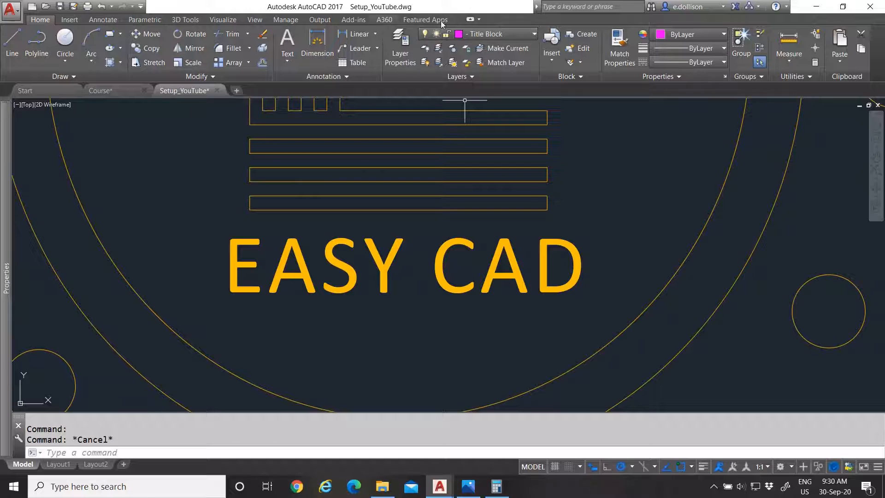
scroll(456, 271, down, 2)
scroll(456, 270, up, 2)
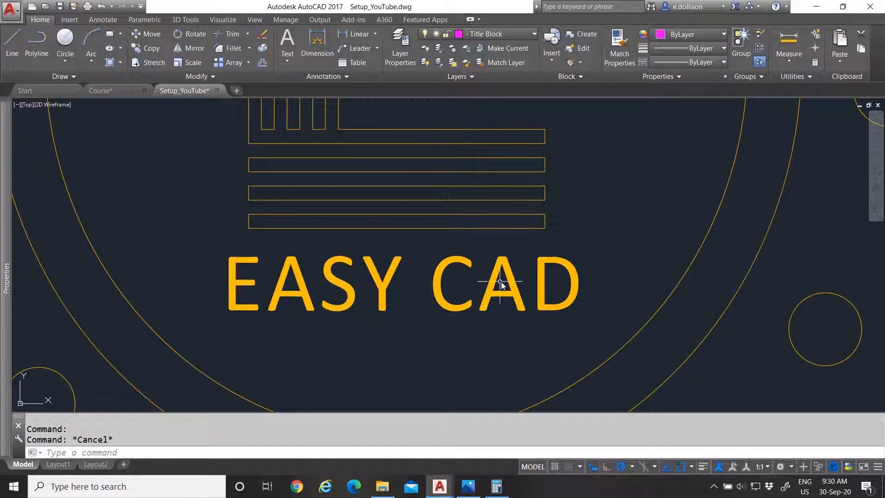
scroll(428, 296, down, 6)
scroll(428, 296, up, 4)
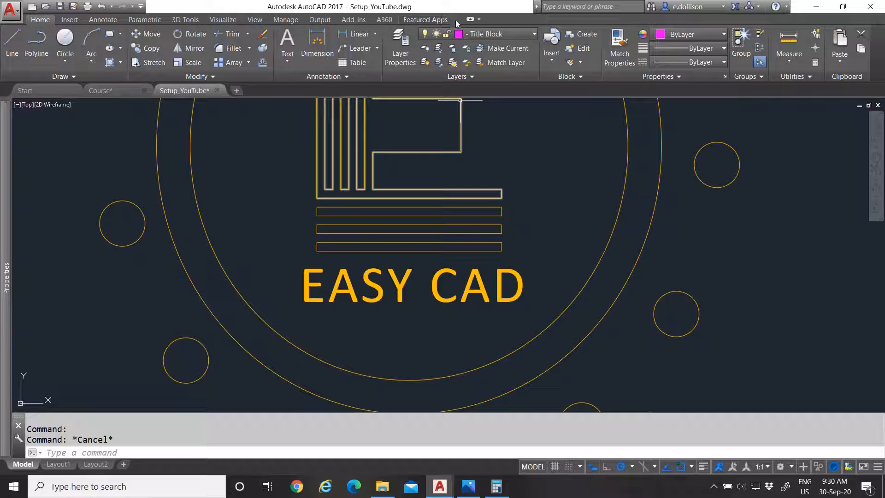
scroll(441, 271, down, 5)
scroll(409, 293, up, 5)
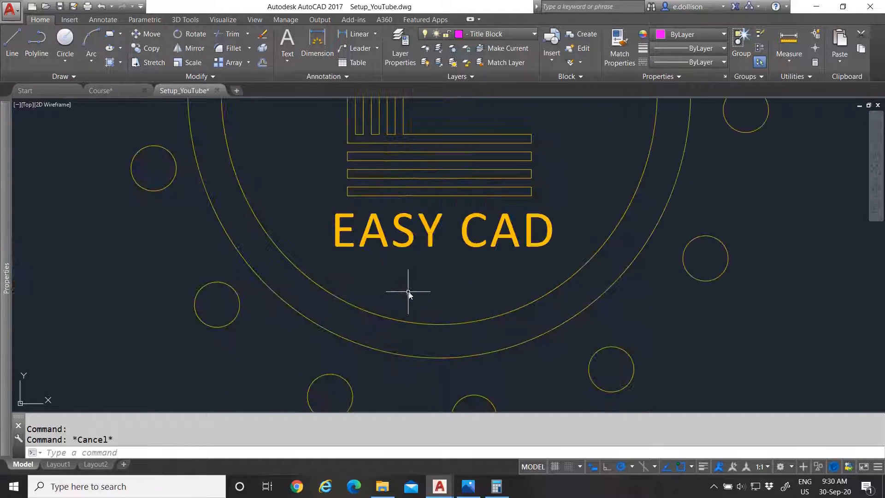
click(455, 259)
click(395, 225)
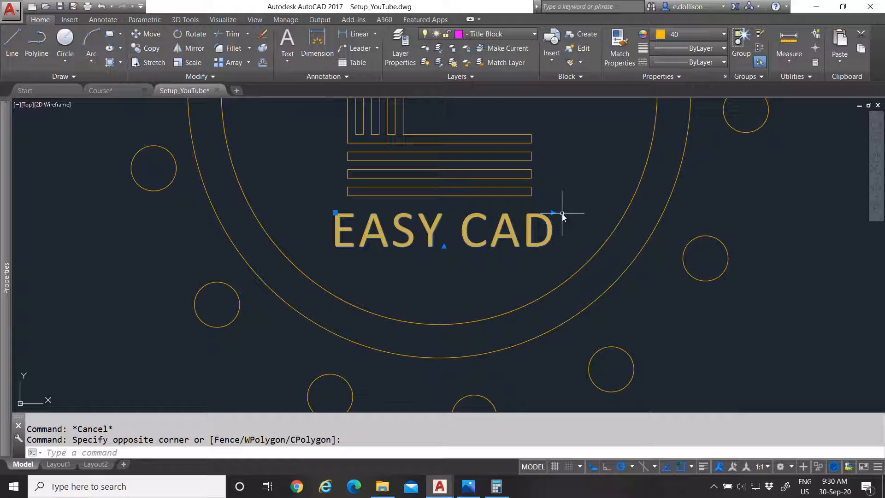
key(Escape)
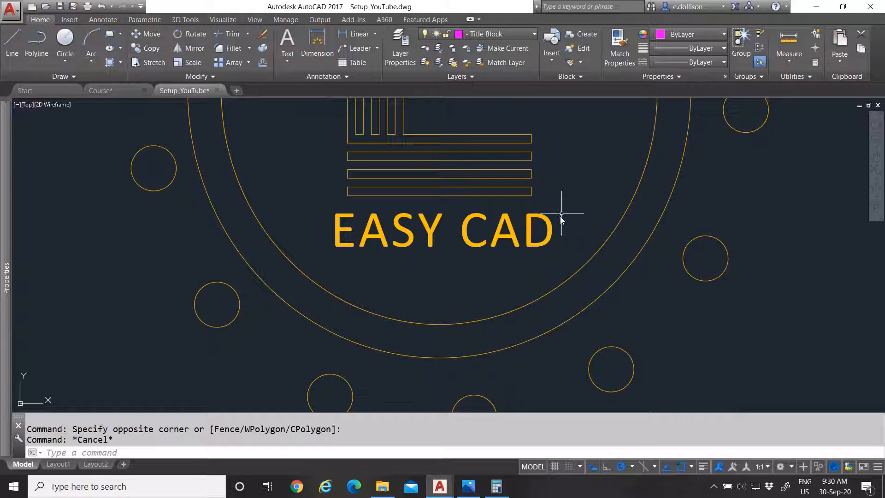
scroll(479, 281, down, 2)
scroll(480, 281, down, 2)
scroll(487, 278, up, 2)
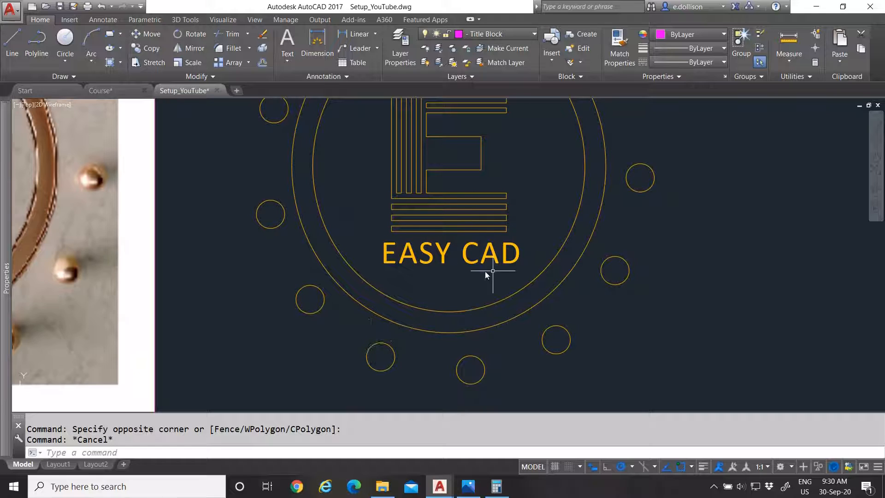
scroll(492, 271, down, 3)
scroll(480, 240, up, 2)
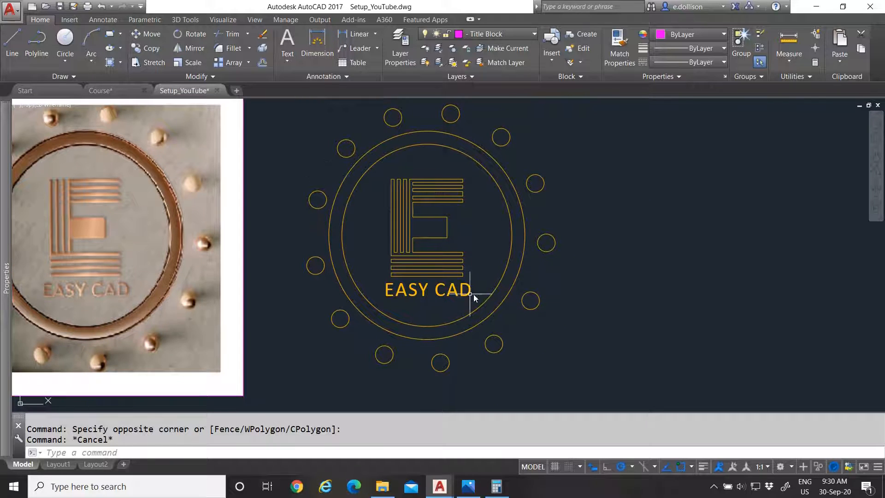
scroll(428, 303, down, 2)
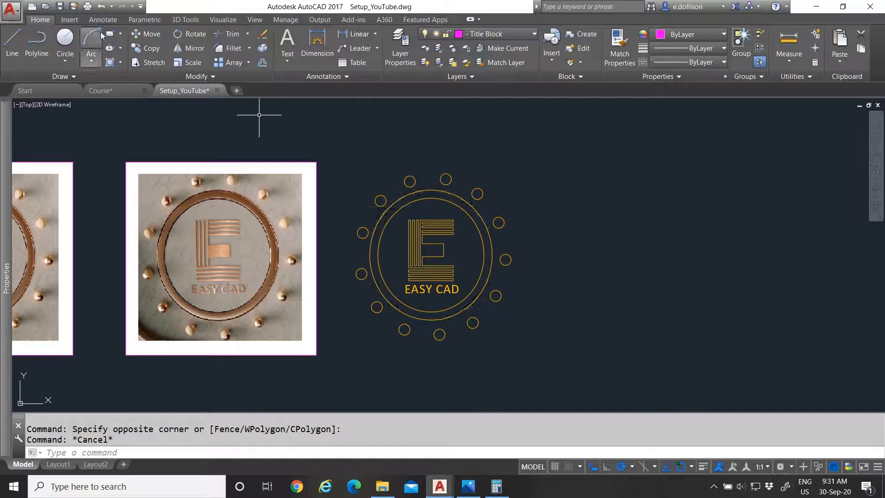
- Hatch the ring between the two large logo circles with the SOLID pattern
text(h)
key(Return)
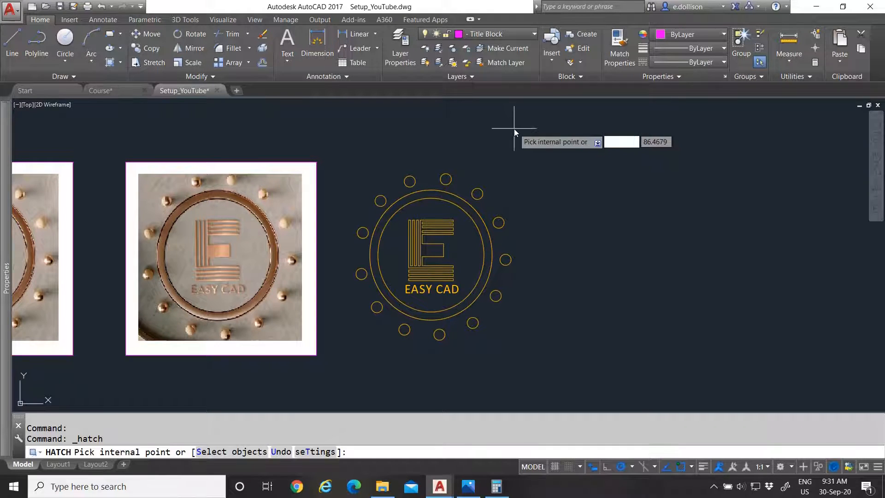
scroll(410, 206, up, 2)
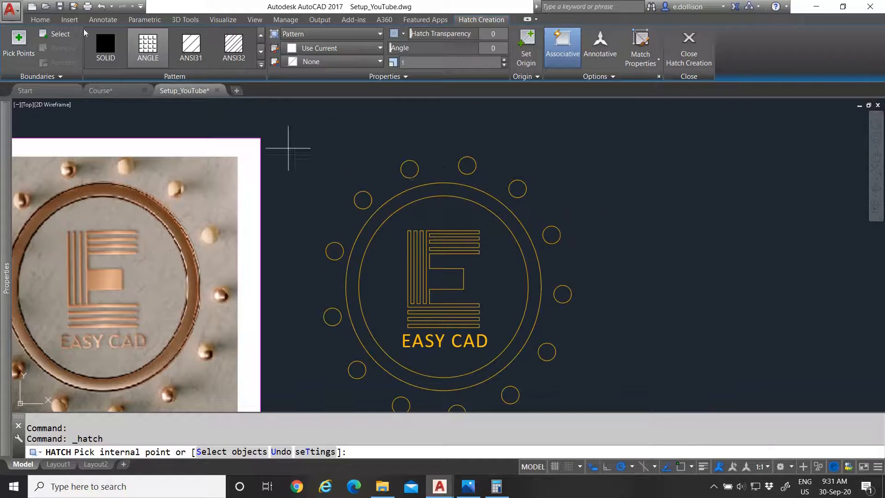
click(48, 21)
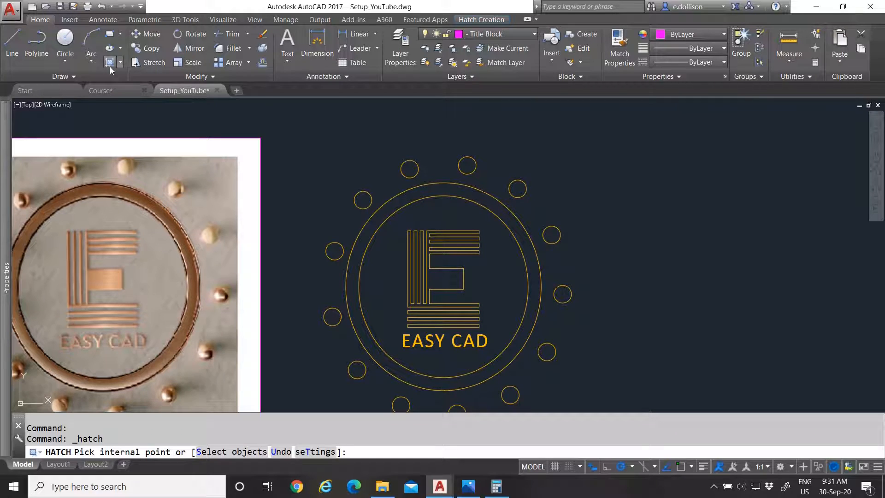
click(438, 188)
click(478, 21)
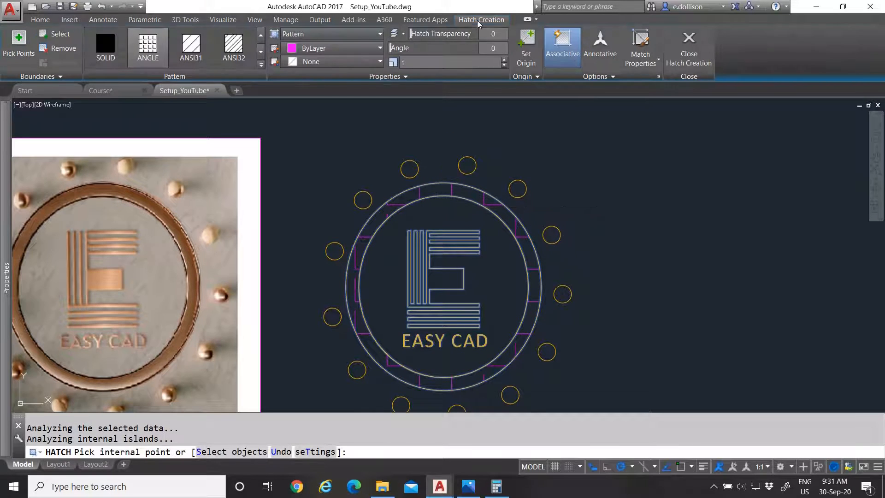
click(155, 60)
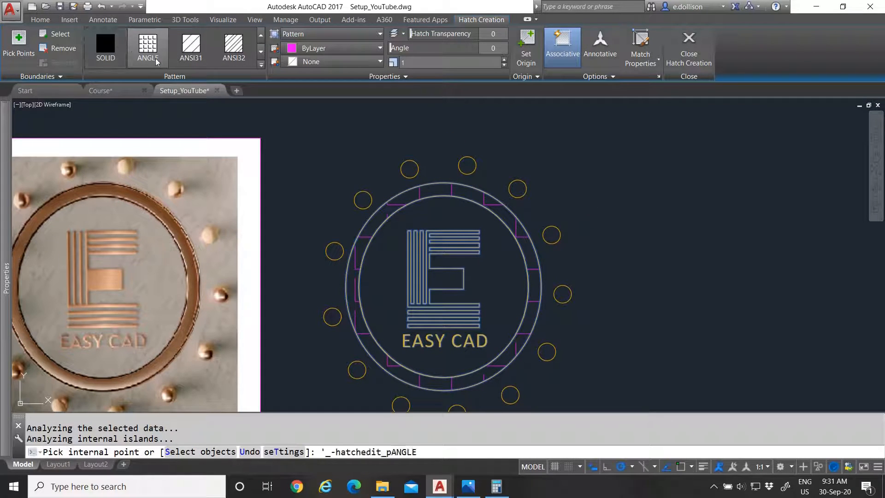
click(105, 46)
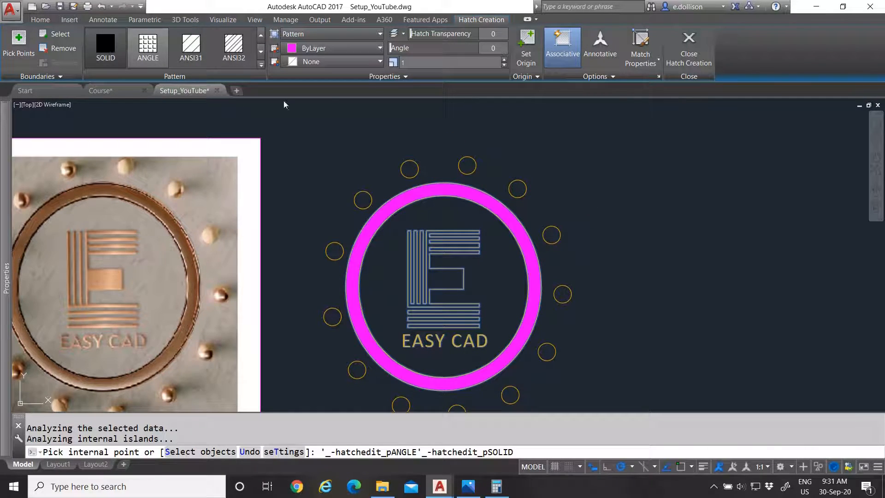
- Add all the small circles around the ring to the same solid hatch
click(406, 168)
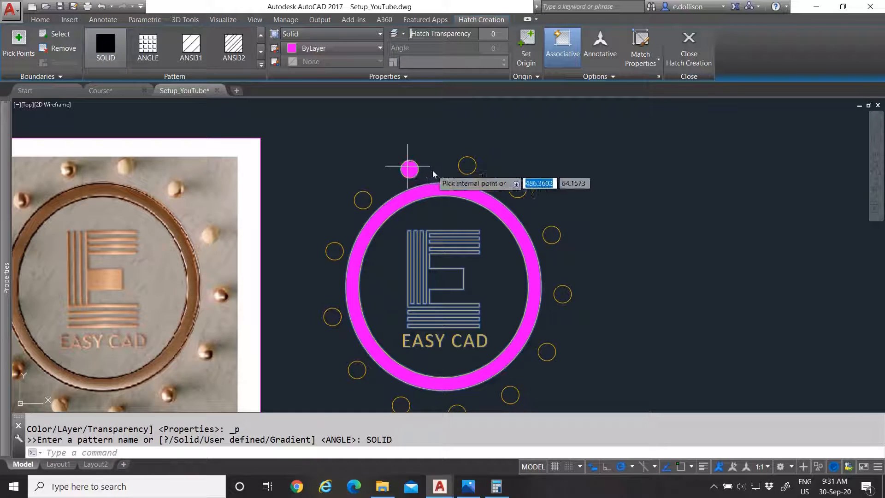
click(468, 167)
click(517, 189)
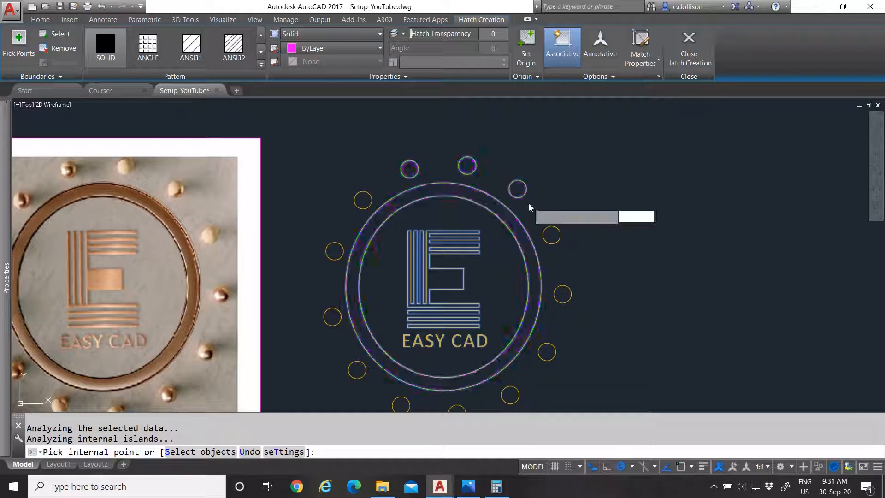
click(552, 235)
scroll(511, 225, down, 3)
scroll(562, 267, up, 3)
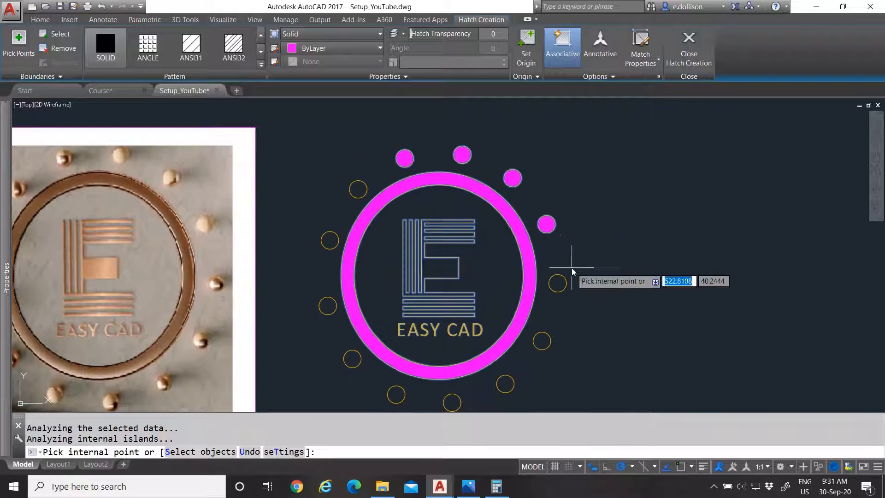
click(558, 283)
click(540, 341)
click(506, 386)
click(452, 401)
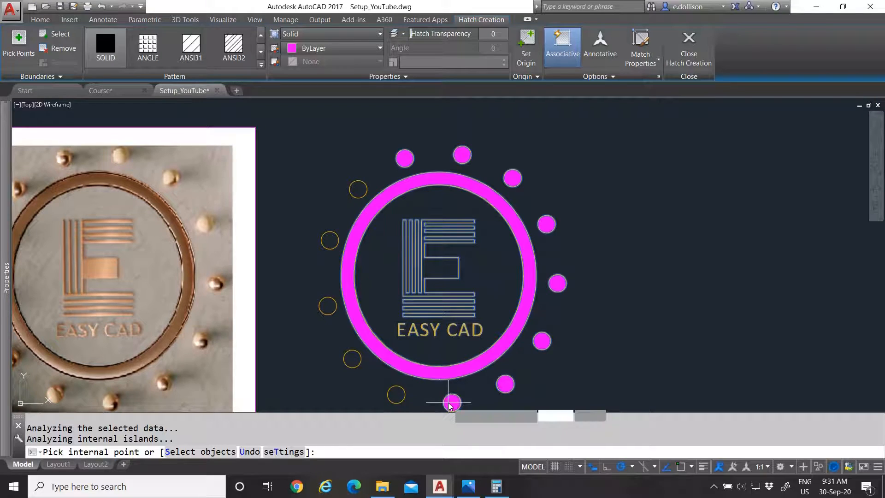
click(399, 396)
click(353, 360)
click(329, 308)
click(330, 239)
click(358, 193)
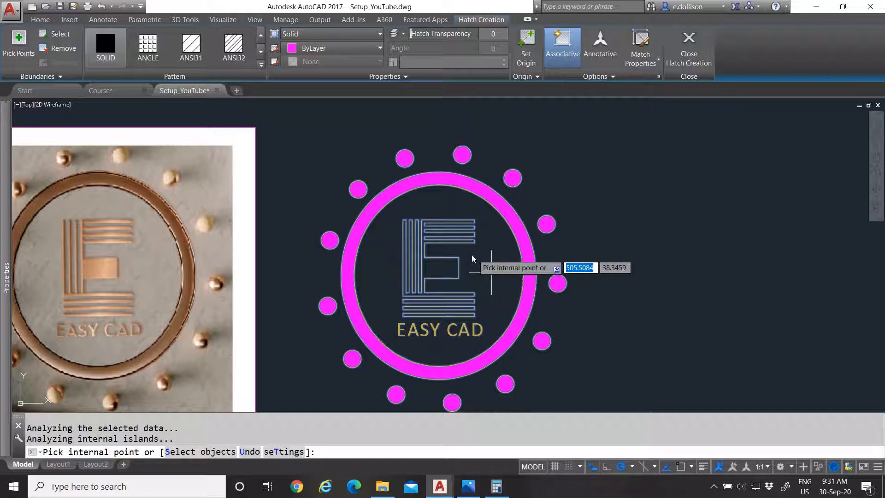
- Try to include the striped E in the same hatch, and complete the ring and small-circle hatch
scroll(440, 302, up, 4)
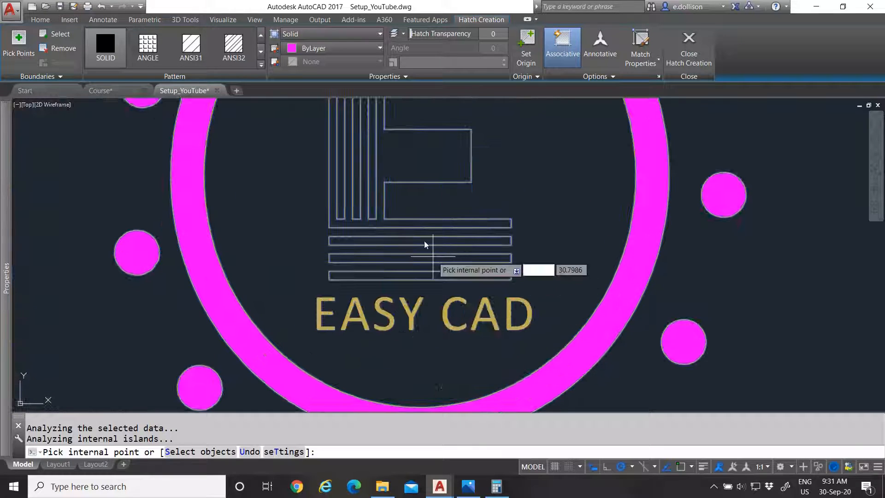
click(405, 168)
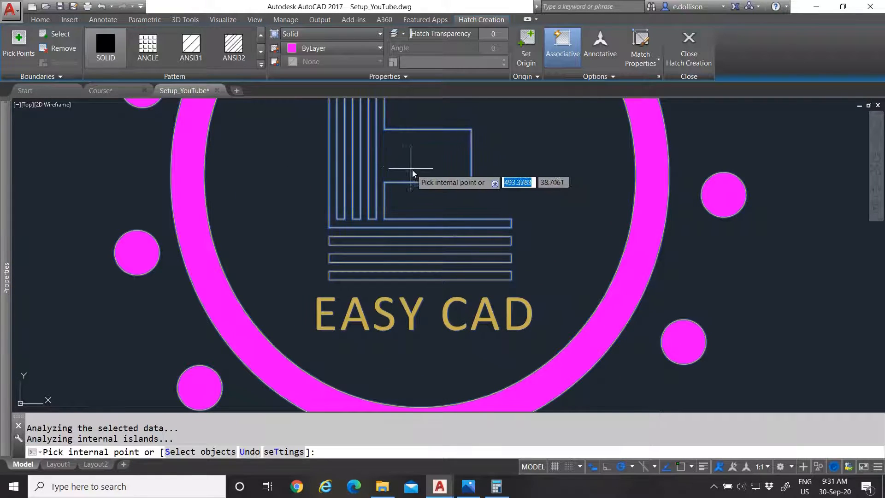
scroll(432, 184, down, 4)
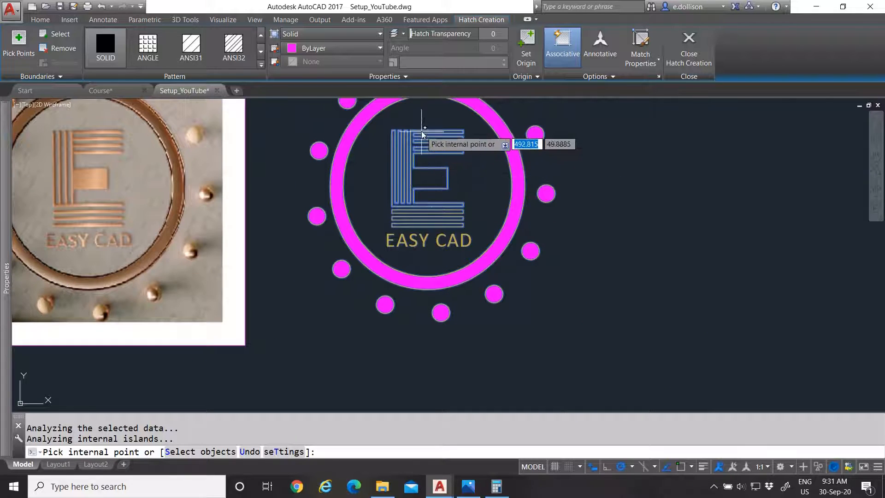
scroll(422, 133, up, 4)
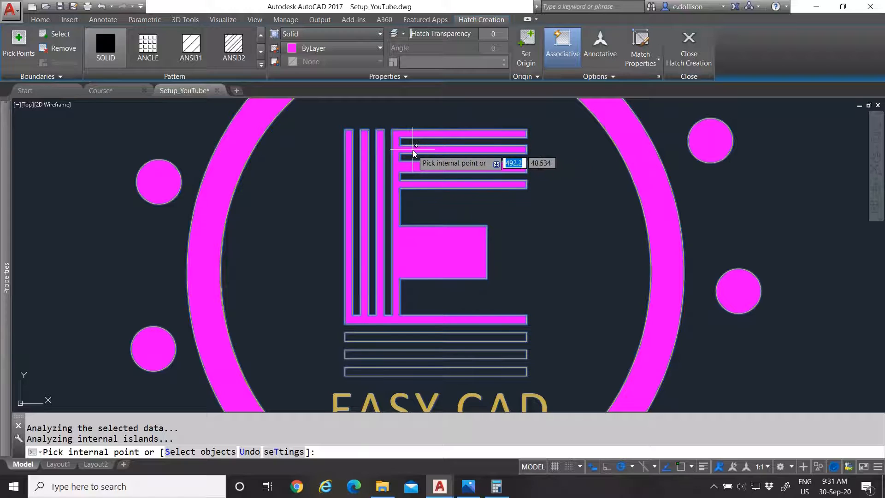
click(413, 150)
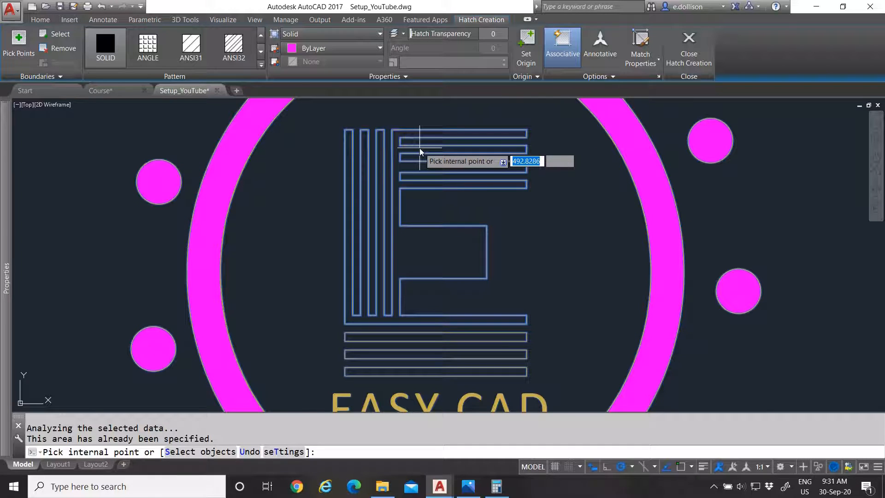
scroll(419, 148, down, 4)
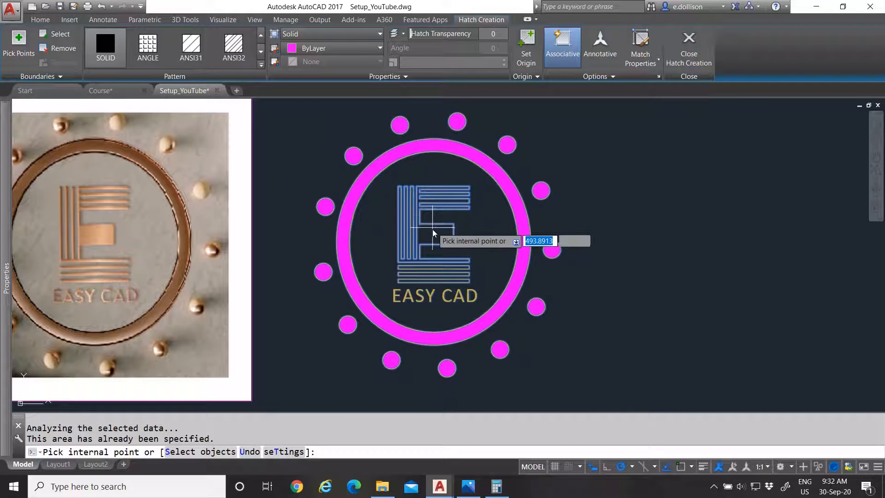
click(435, 234)
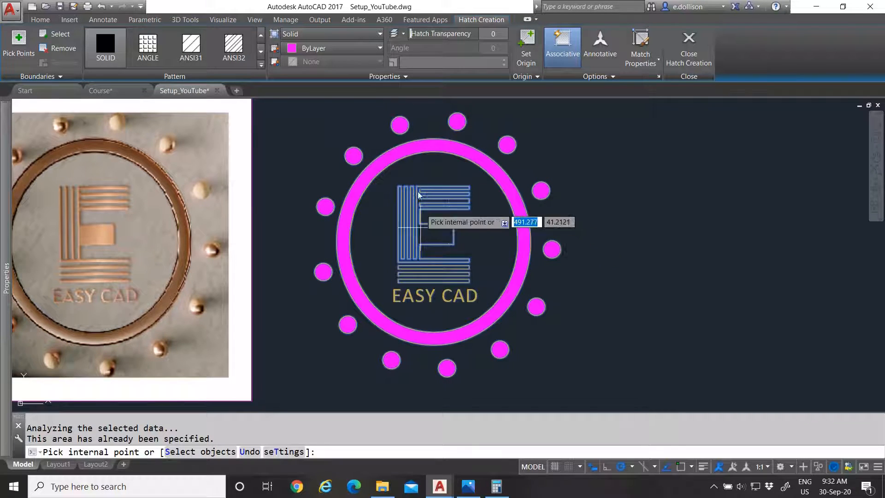
right_click(606, 219)
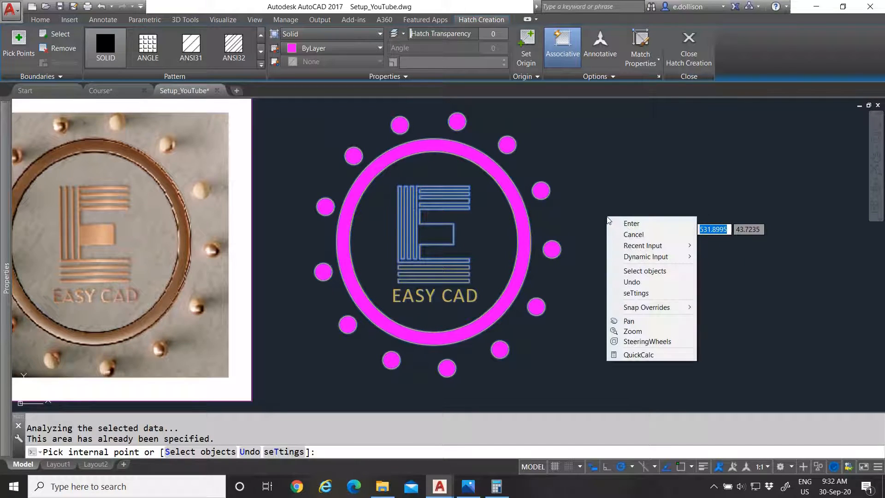
click(632, 225)
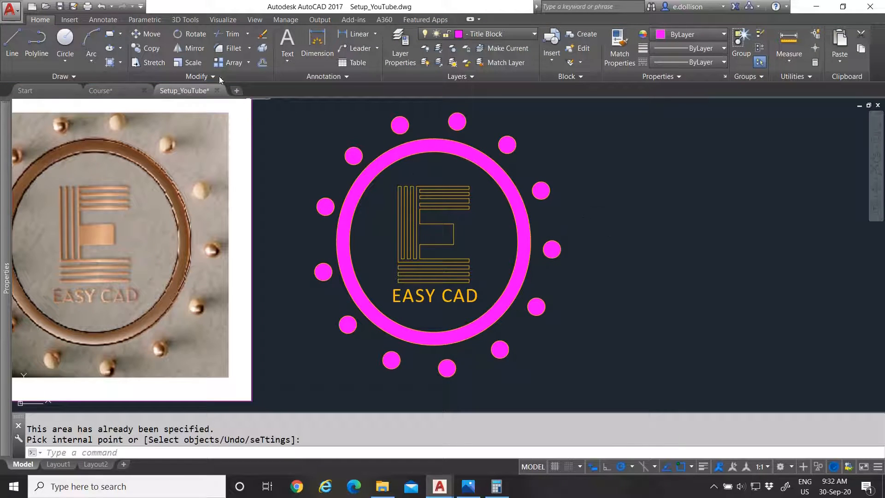
- Fill the striped E and the three separate bars beneath it with another solid hatch
key(Return)
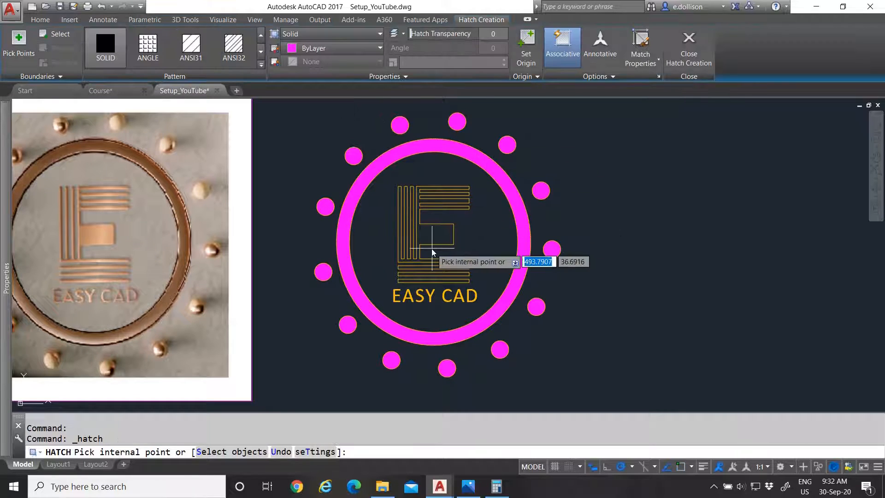
click(430, 228)
click(424, 270)
scroll(425, 269, up, 4)
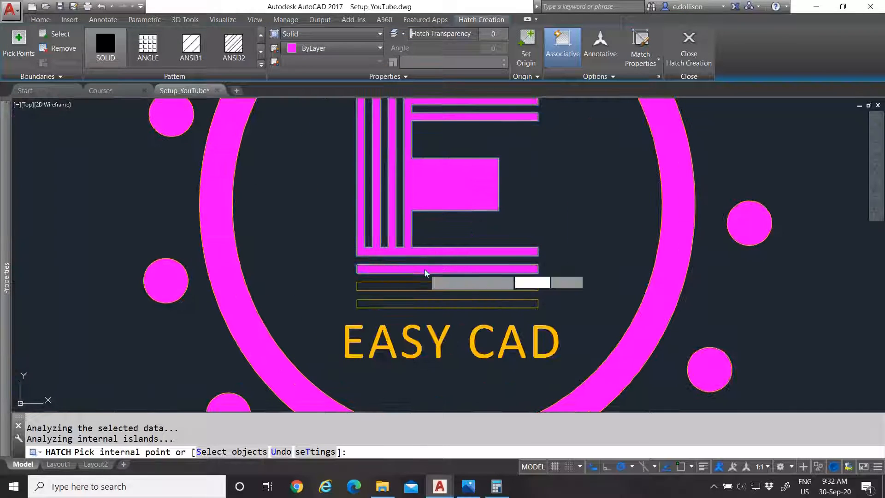
click(429, 286)
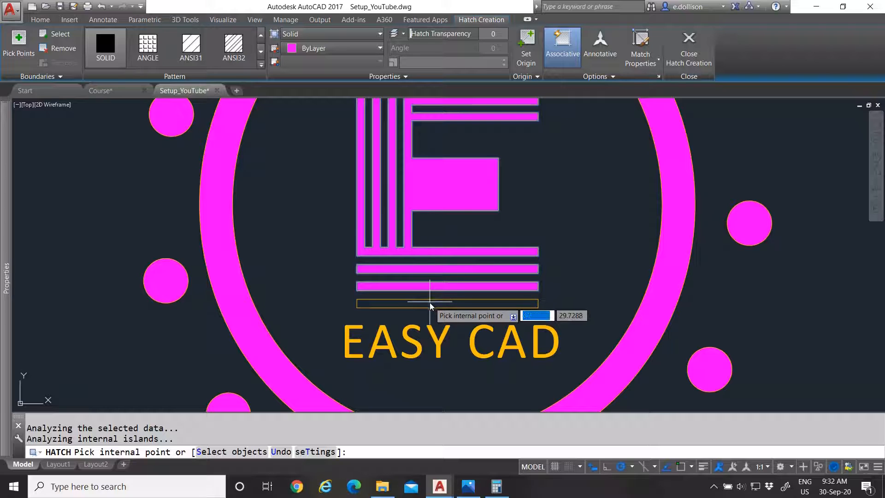
click(437, 303)
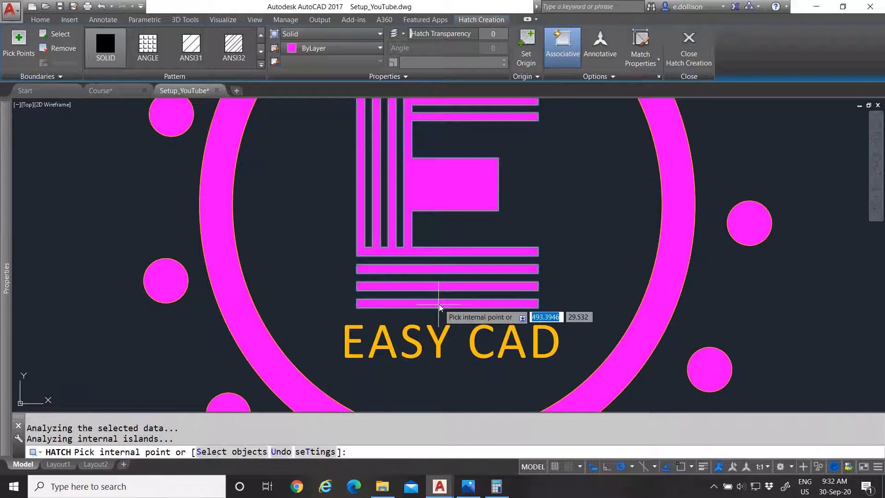
right_click(449, 223)
click(470, 232)
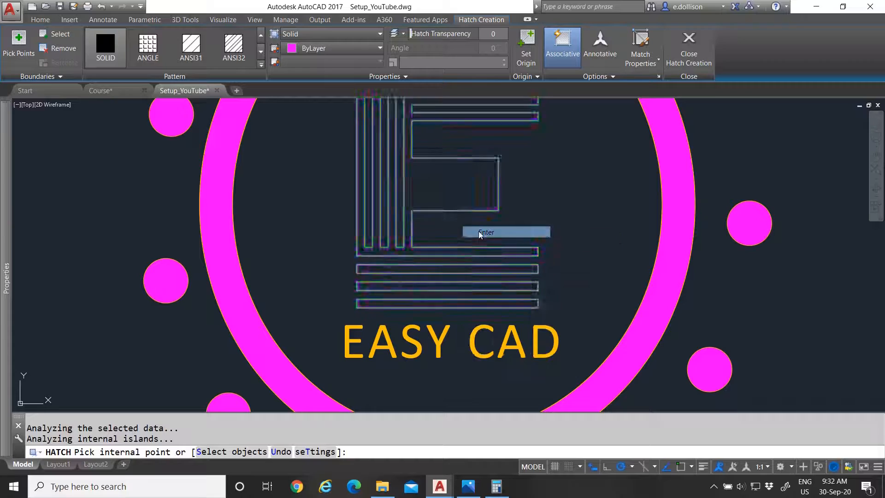
scroll(453, 250, down, 4)
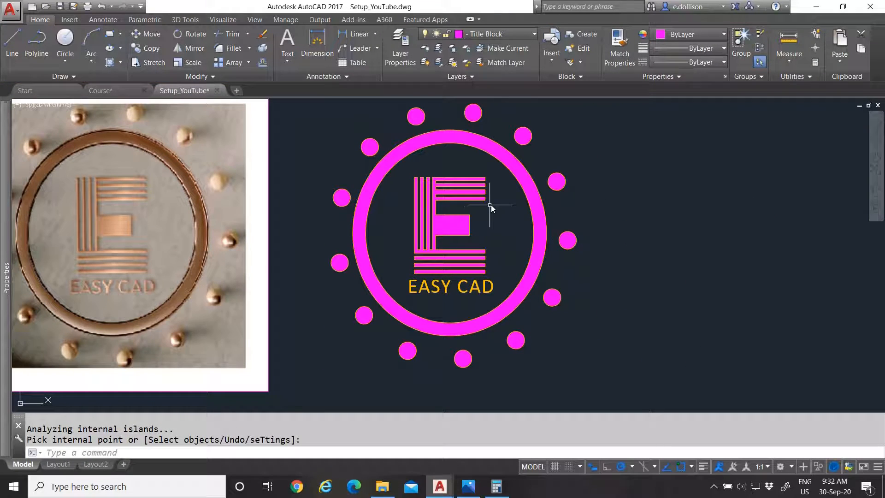
- Convert the ring and small-circle hatch to a two-color gradient with index color 40 as the first color
click(477, 144)
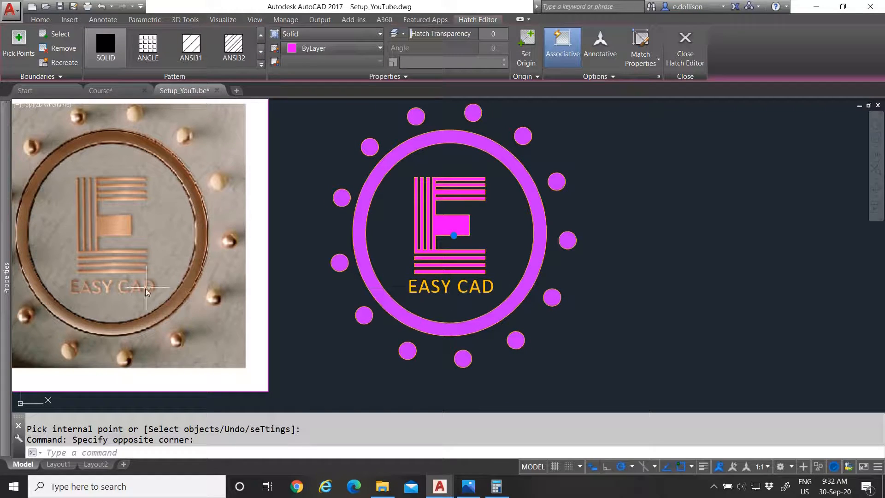
mouse_move(10, 219)
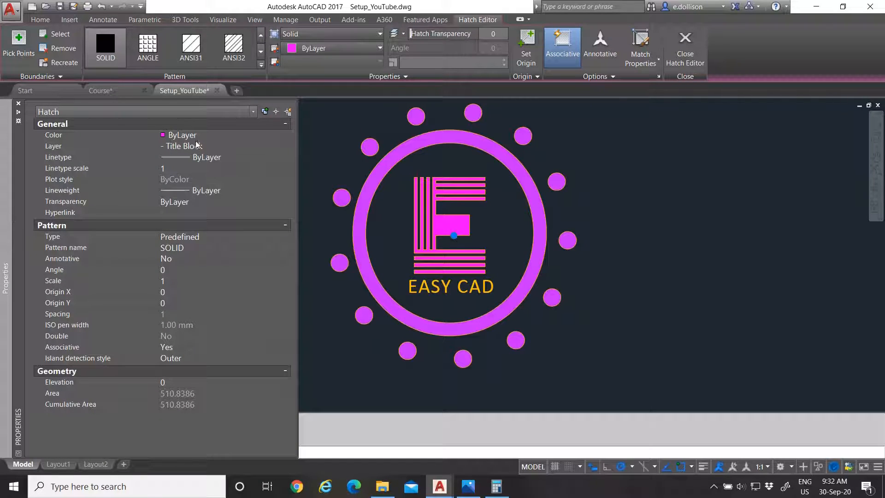
click(277, 135)
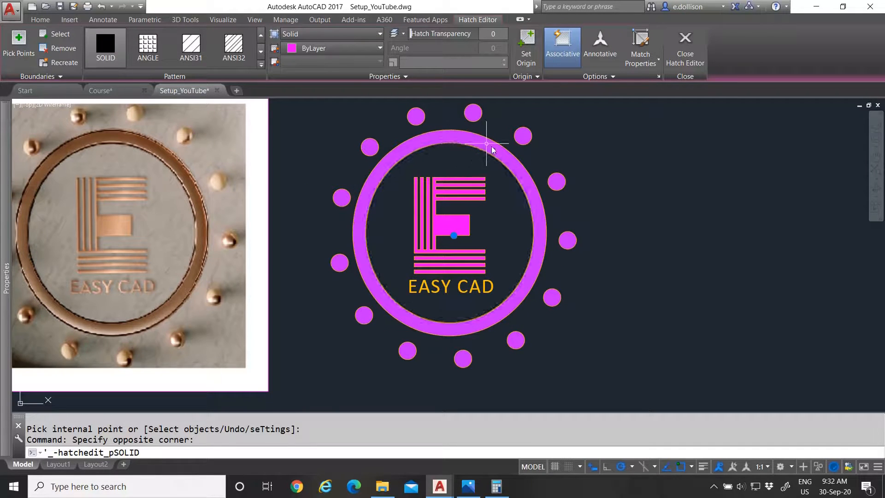
right_click(445, 135)
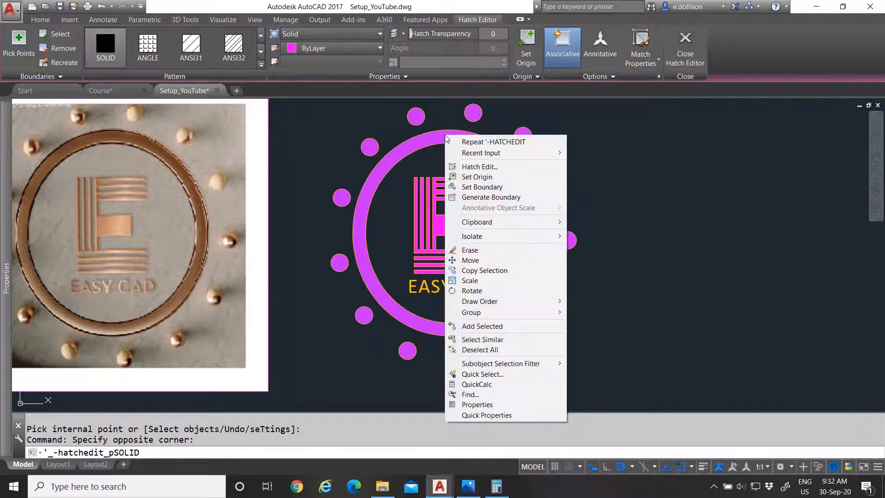
click(477, 168)
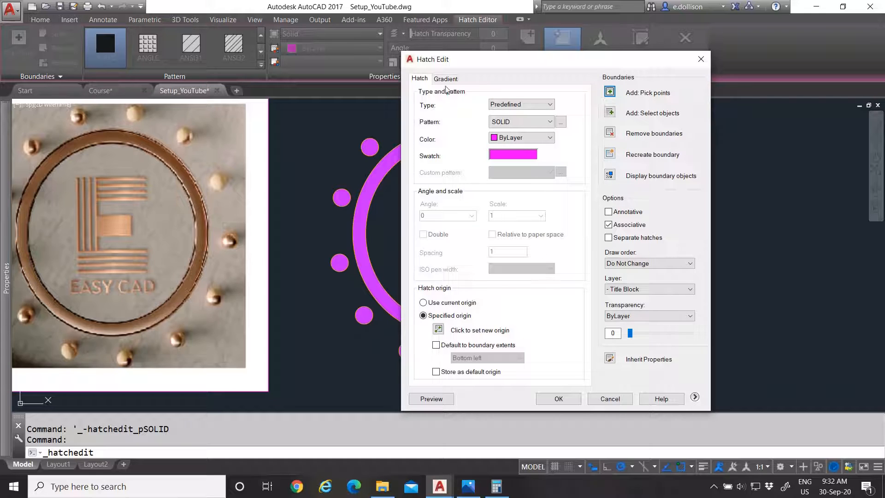
click(446, 79)
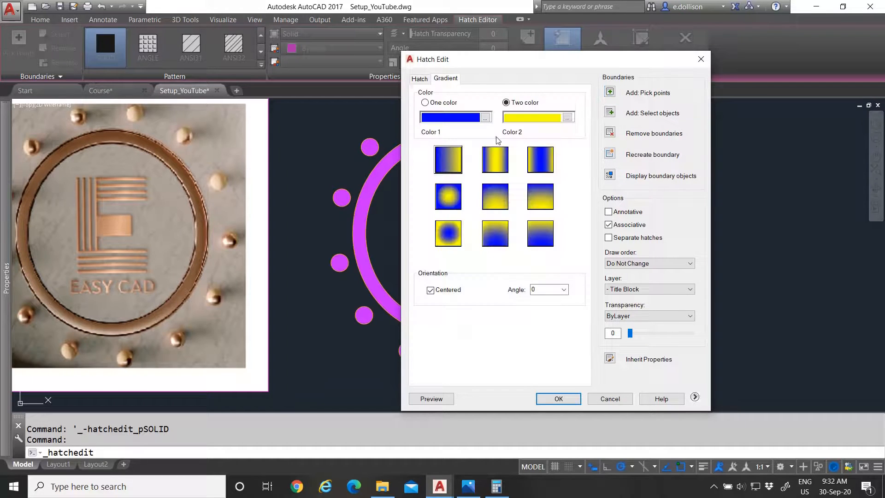
drag(496, 61, 443, 59)
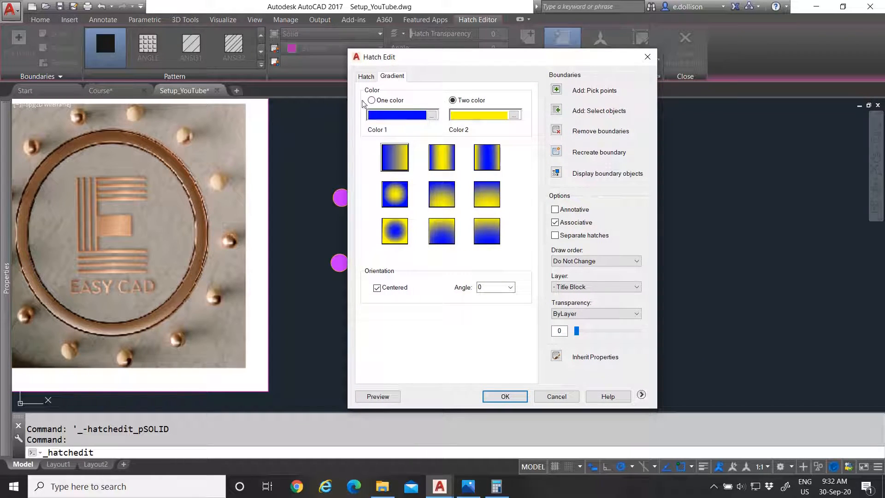
click(431, 114)
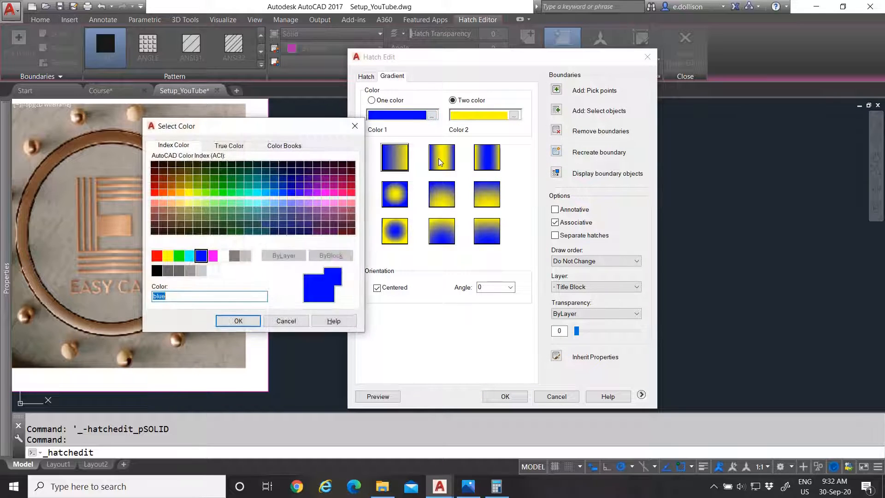
click(180, 192)
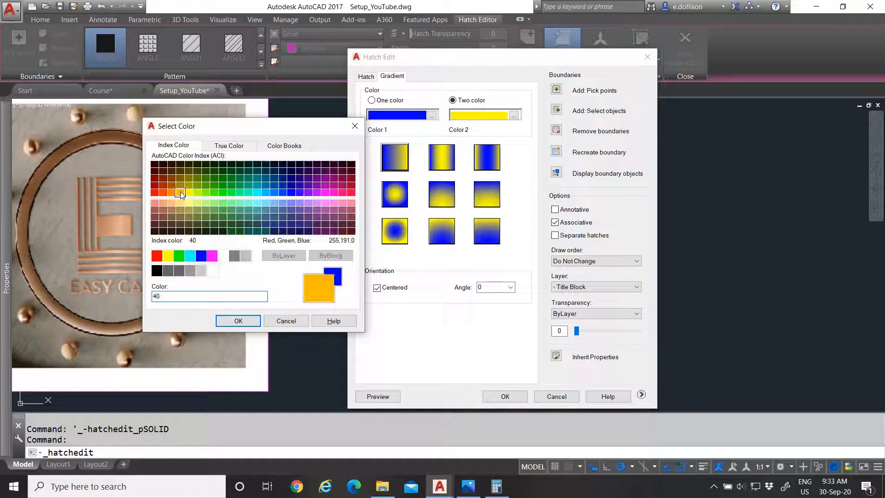
click(239, 321)
- Set the second gradient color to 255, choose the cylindrical gradient style, and apply it to the ring and small circles
click(513, 115)
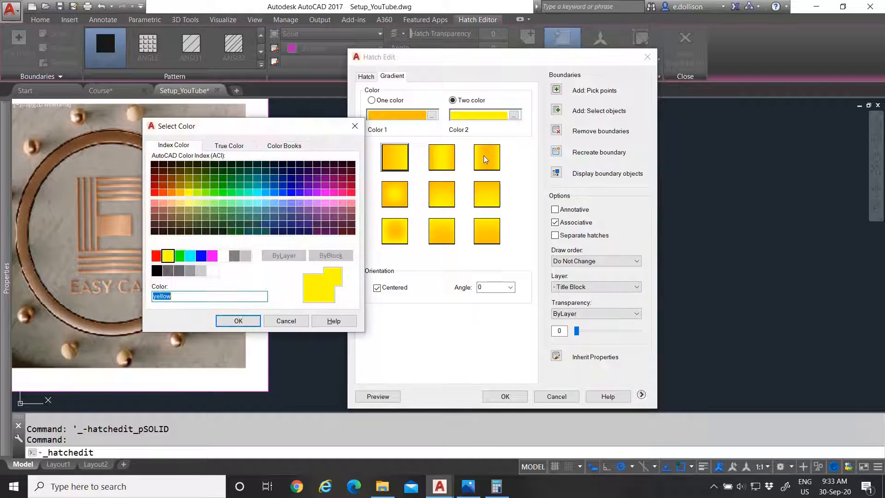
click(212, 270)
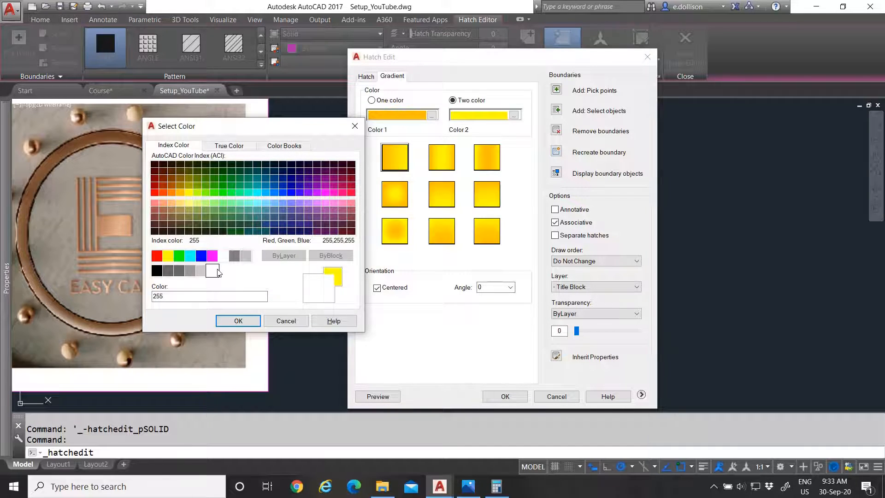
click(238, 321)
click(448, 165)
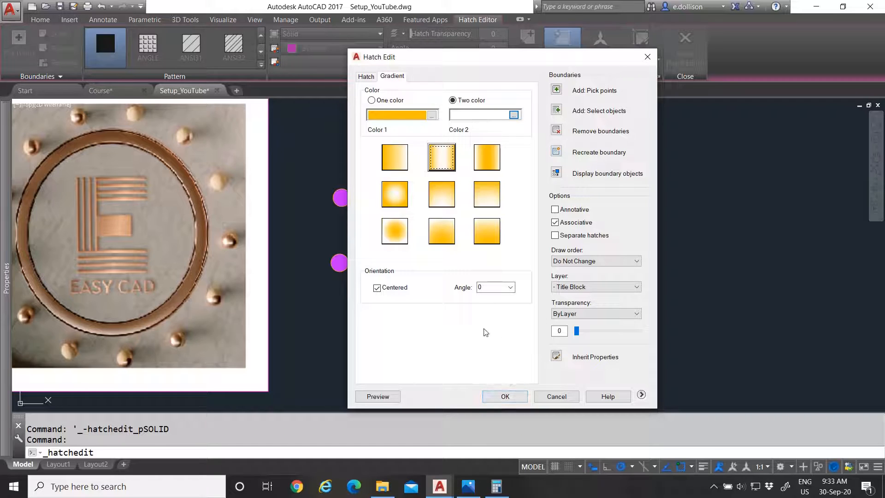
click(505, 396)
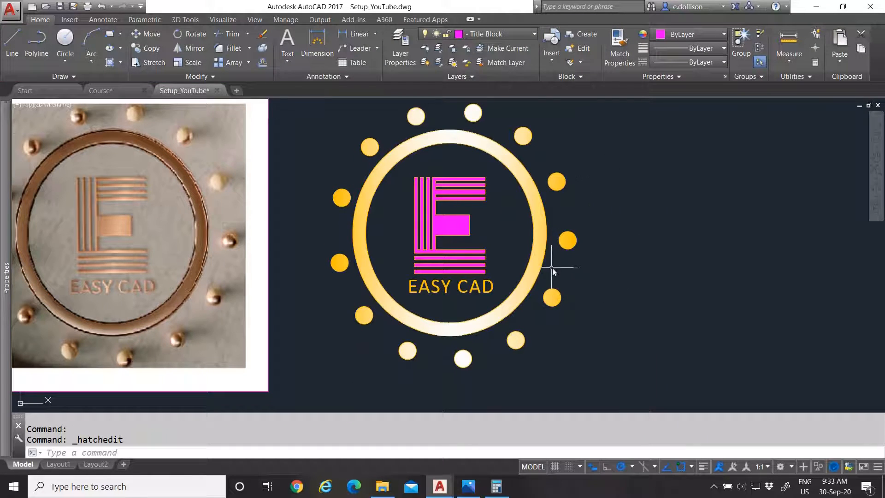
- Convert the striped E hatch to a two-color gradient with index color 40 as the first color
click(450, 228)
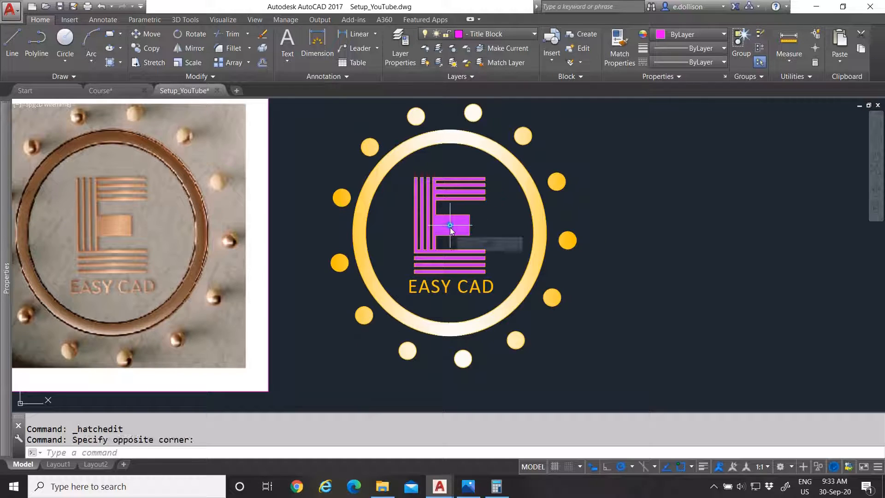
right_click(473, 230)
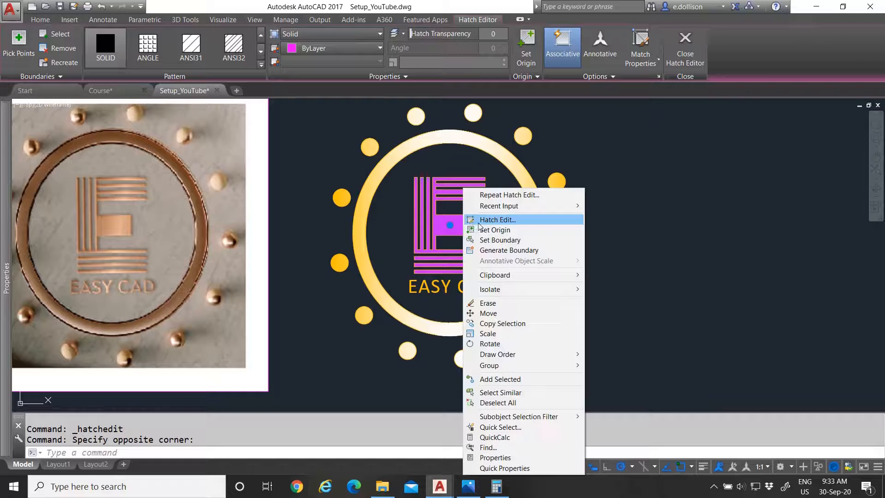
click(479, 223)
click(392, 76)
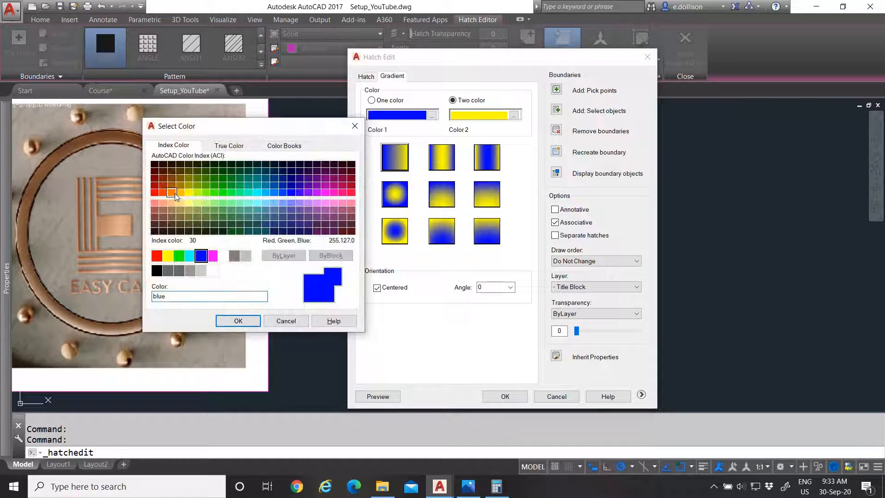
click(171, 192)
click(179, 192)
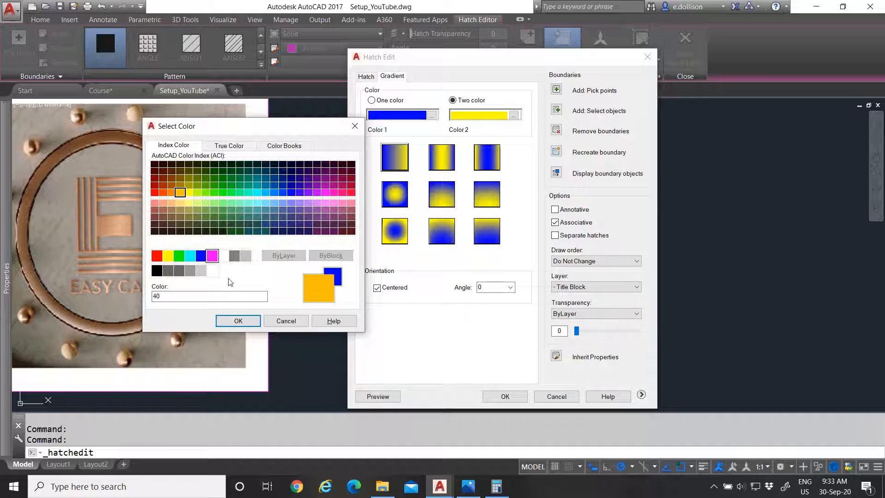
click(238, 320)
- Set the E gradient's second color to 255 and apply it with the linear gradient style
click(513, 115)
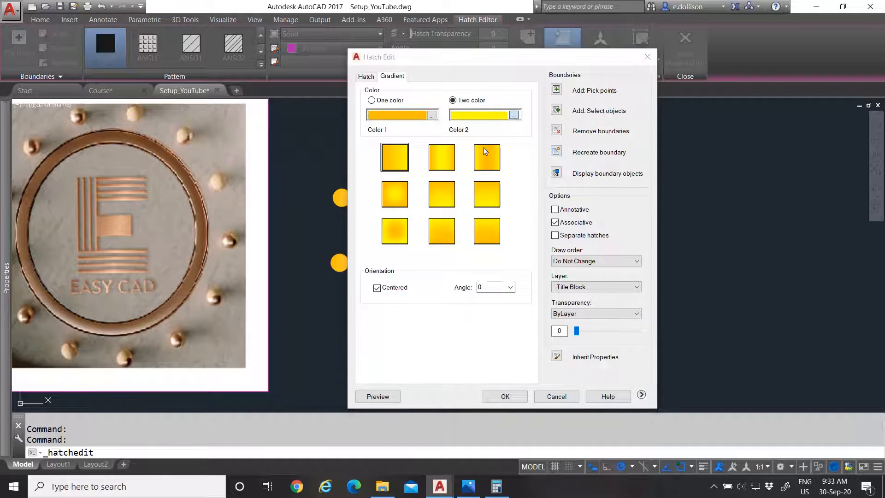
click(212, 270)
click(237, 321)
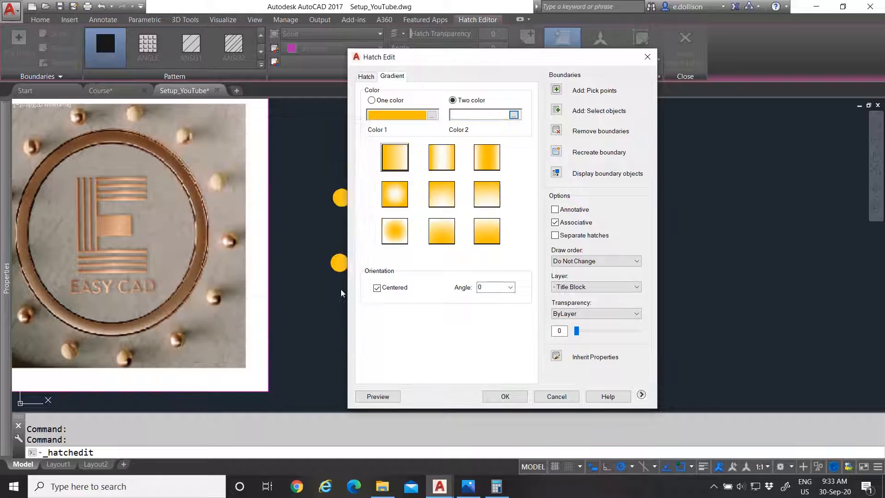
click(506, 397)
key(Escape)
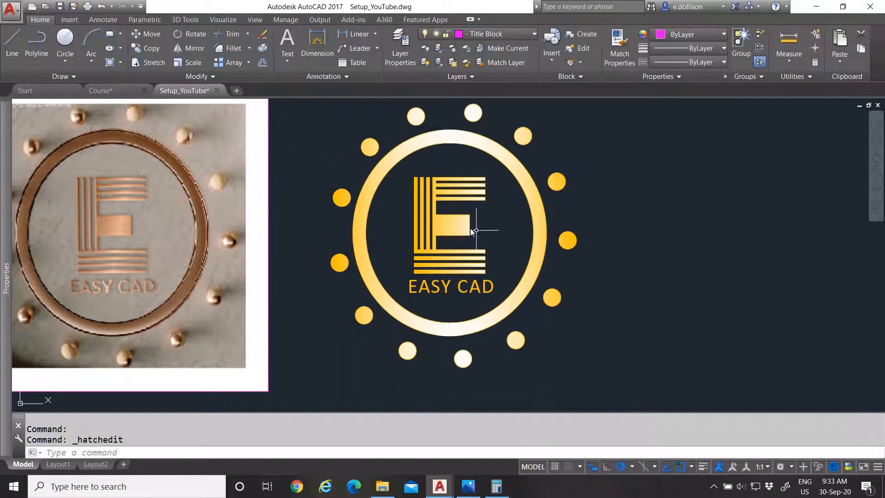
click(472, 230)
click(464, 223)
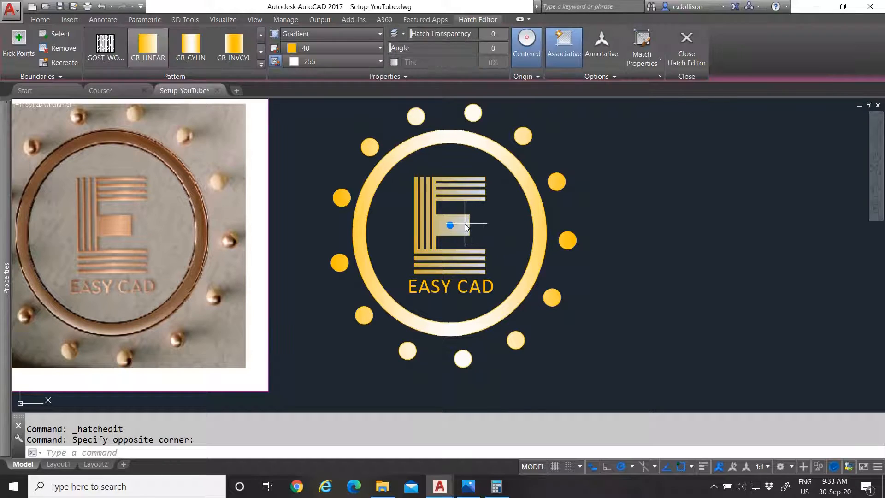
key(Escape)
key(Escape)
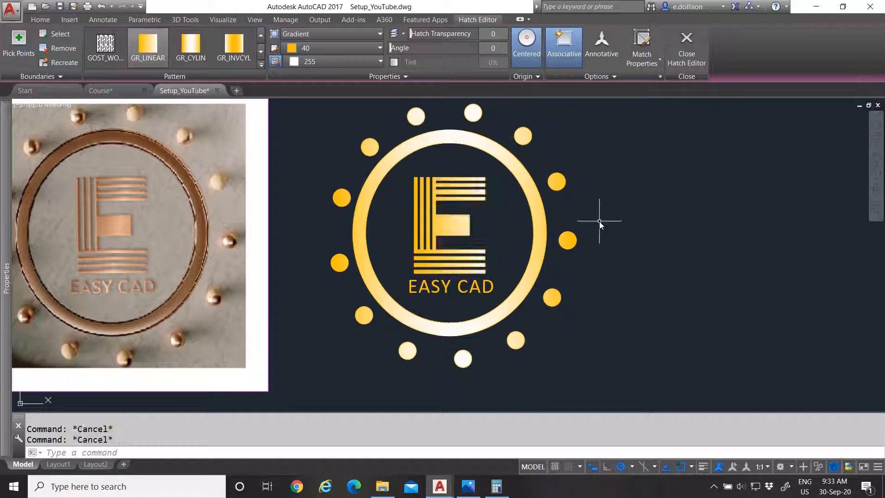
- Select the entire drawn logo and start a block definition named Logo
scroll(599, 221, down, 5)
scroll(536, 223, up, 4)
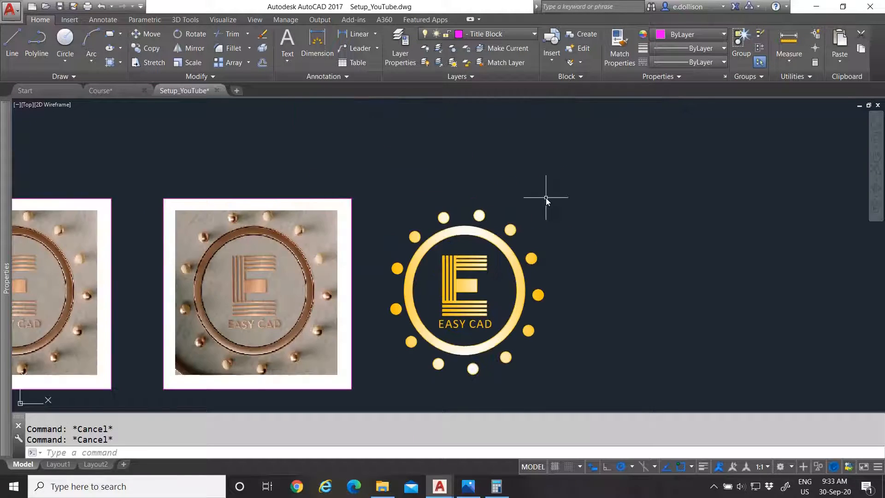
scroll(518, 203, down, 2)
scroll(489, 237, up, 2)
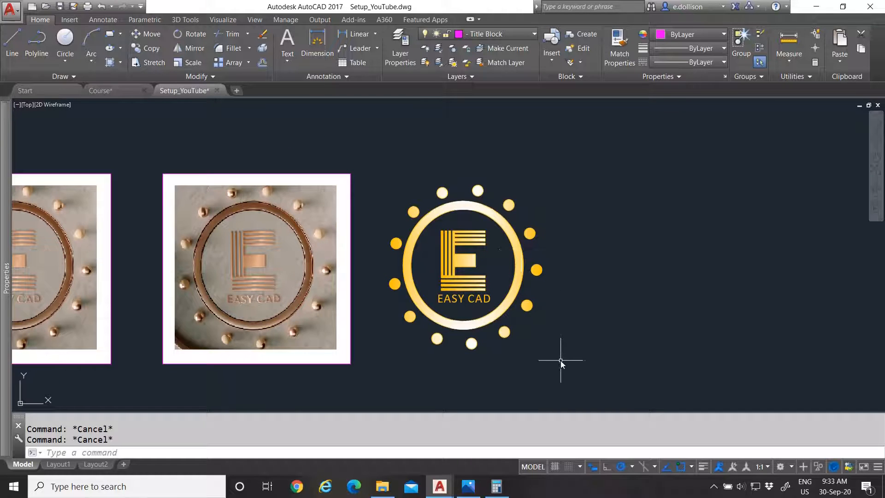
click(585, 369)
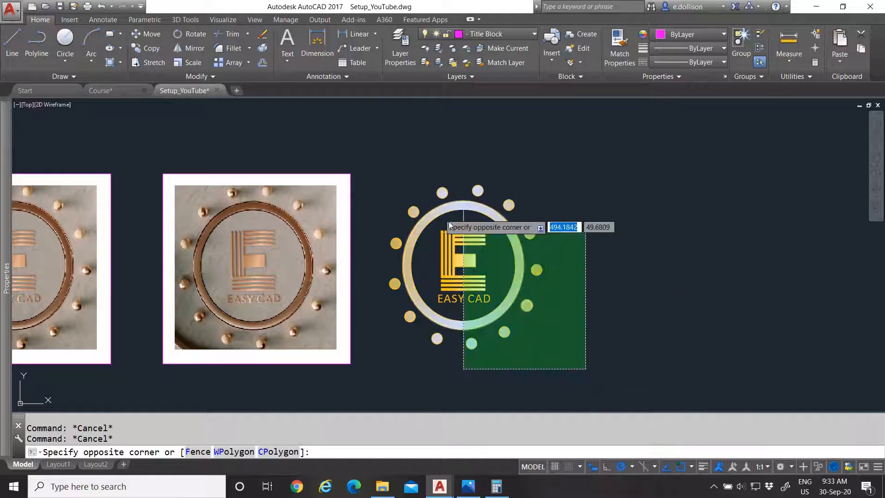
click(385, 162)
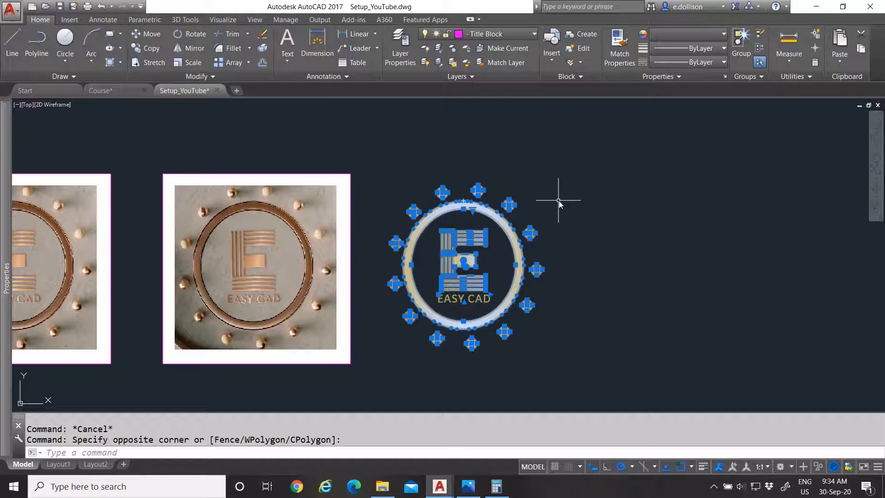
text(BLOCK)
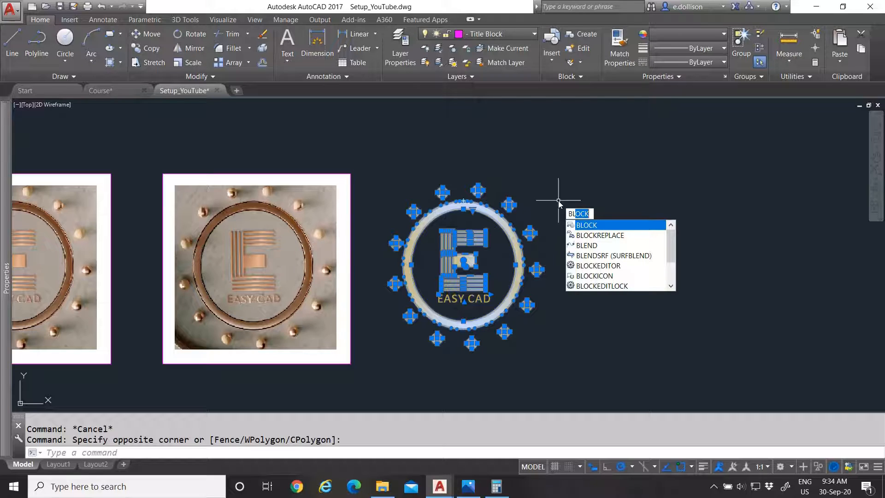
key(Return)
drag(523, 137, 646, 146)
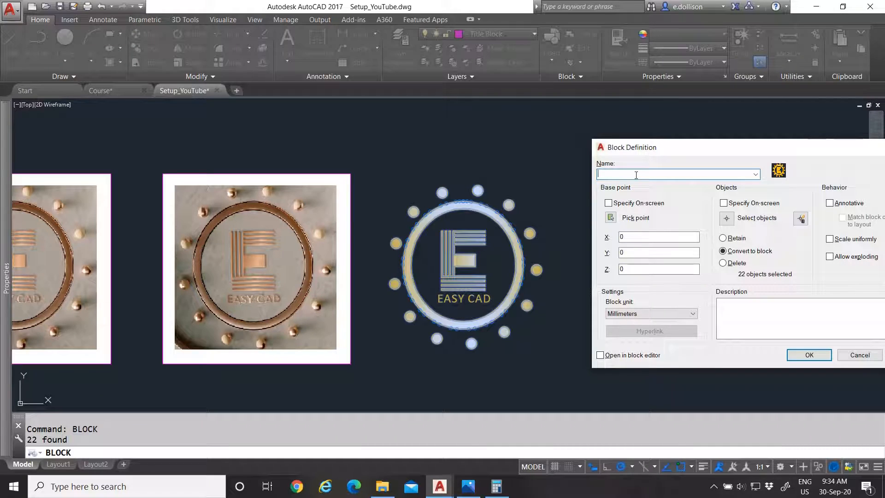
text(Logo)
- Set the block's base point at the ring's center and create the Logo block from the selected objects
click(611, 217)
scroll(460, 278, up, 2)
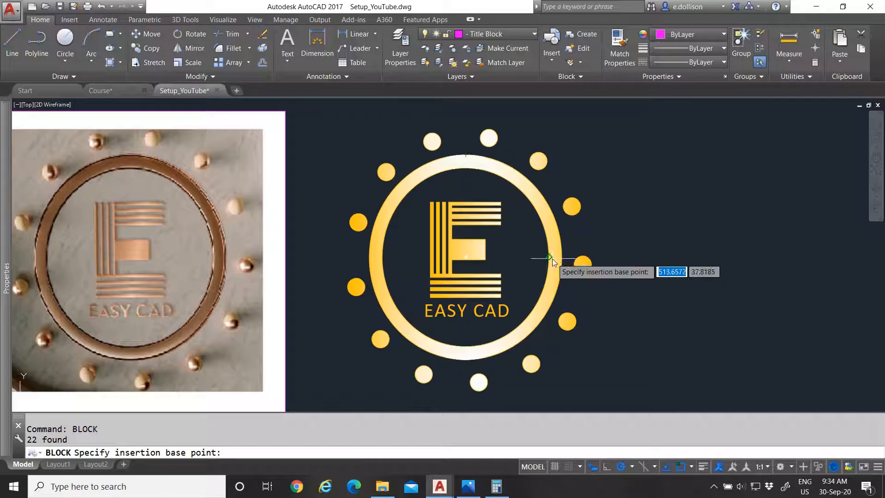
click(469, 254)
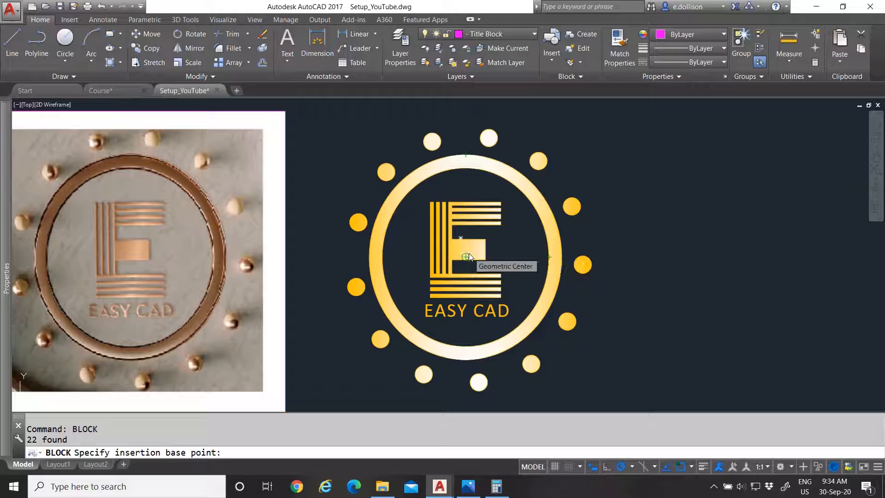
drag(680, 147, 476, 88)
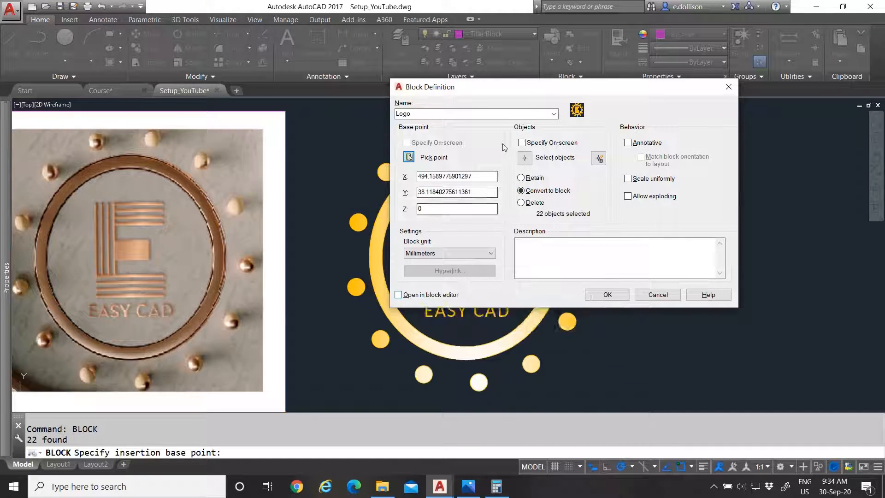
click(606, 295)
click(595, 272)
- Open the Logo block in the Block Editor
scroll(515, 245, down, 4)
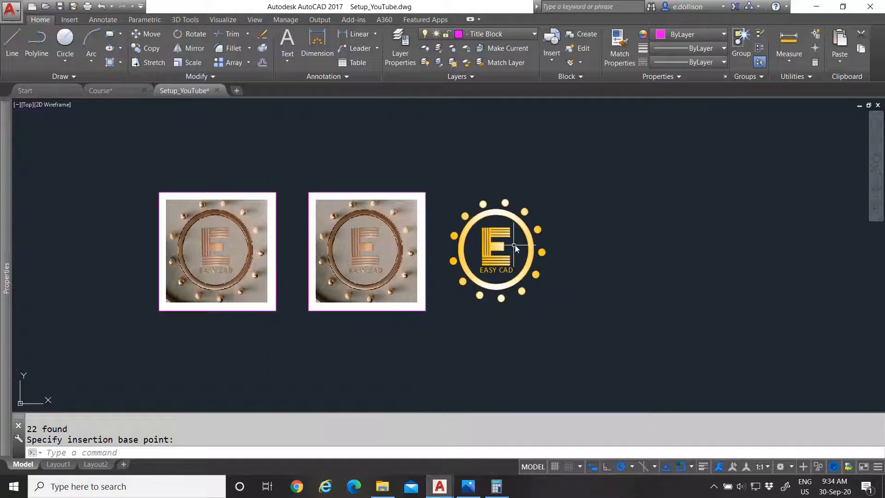
scroll(520, 227, up, 4)
right_click(523, 215)
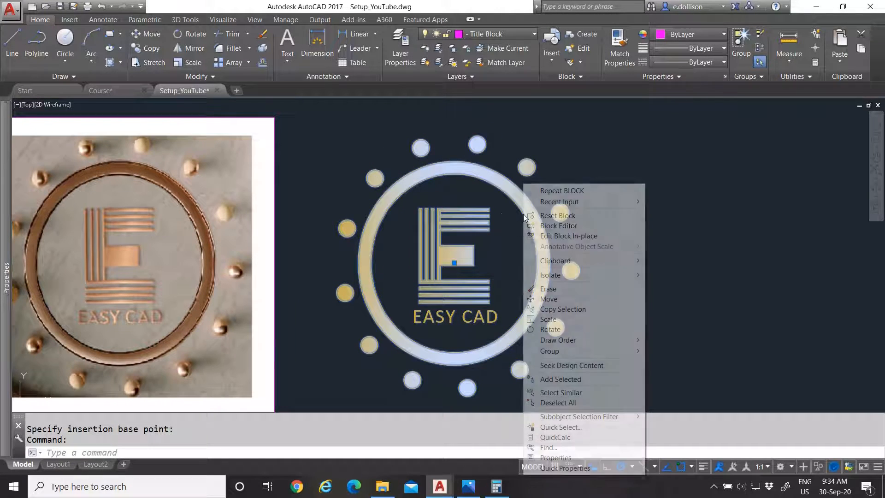
click(547, 226)
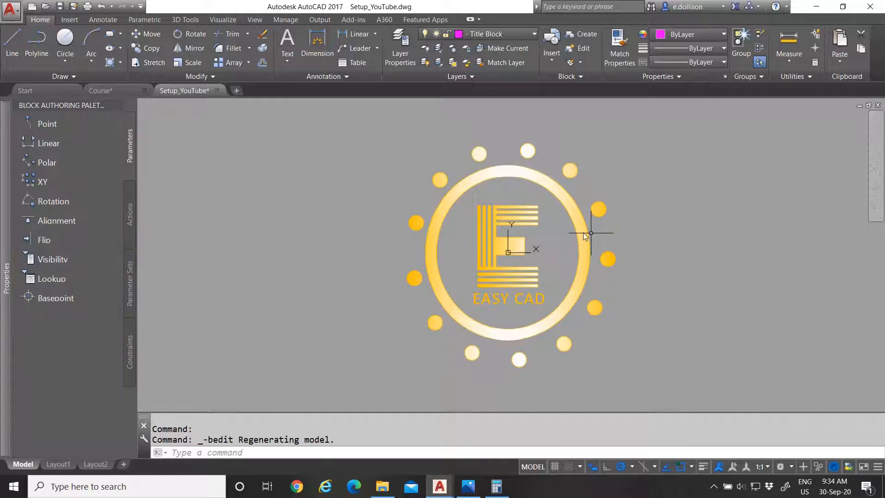
- Set the lineweight of all objects in the Logo block to 0.00 mm
click(632, 340)
click(405, 145)
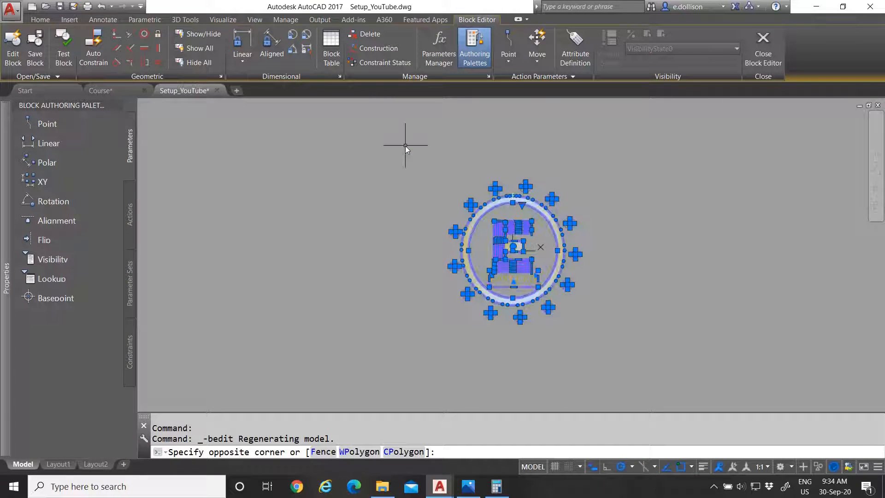
mouse_move(11, 167)
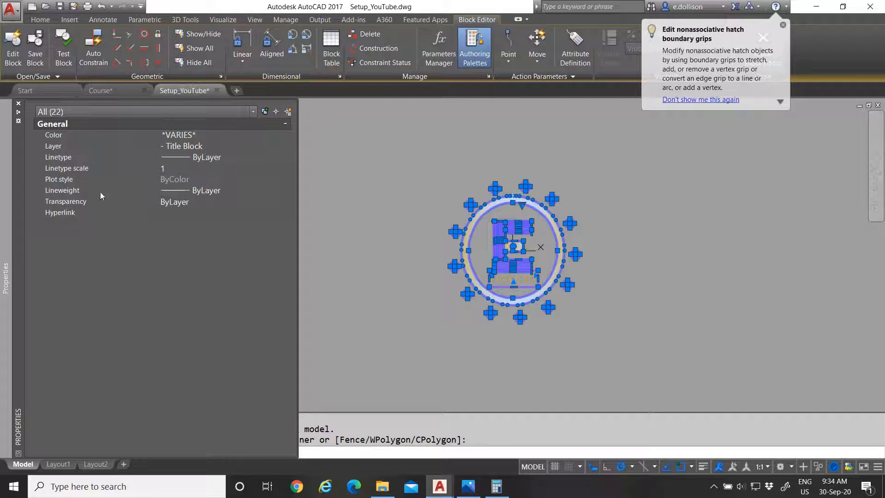
click(234, 190)
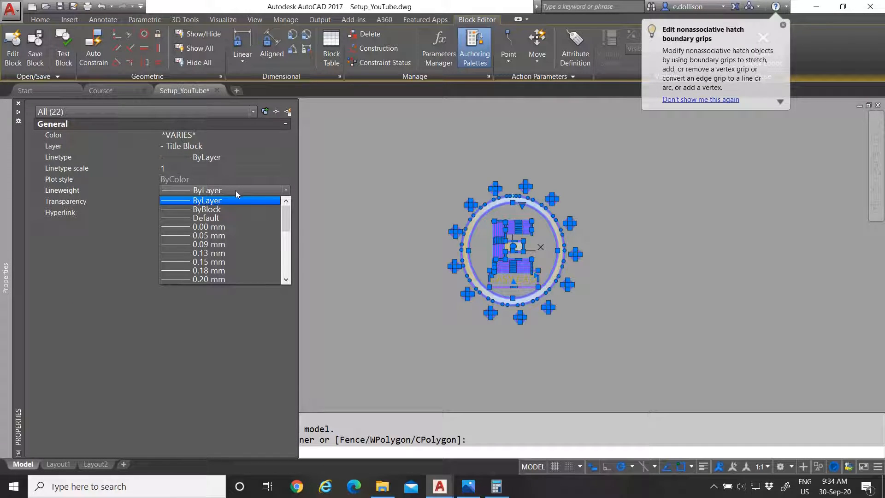
click(230, 227)
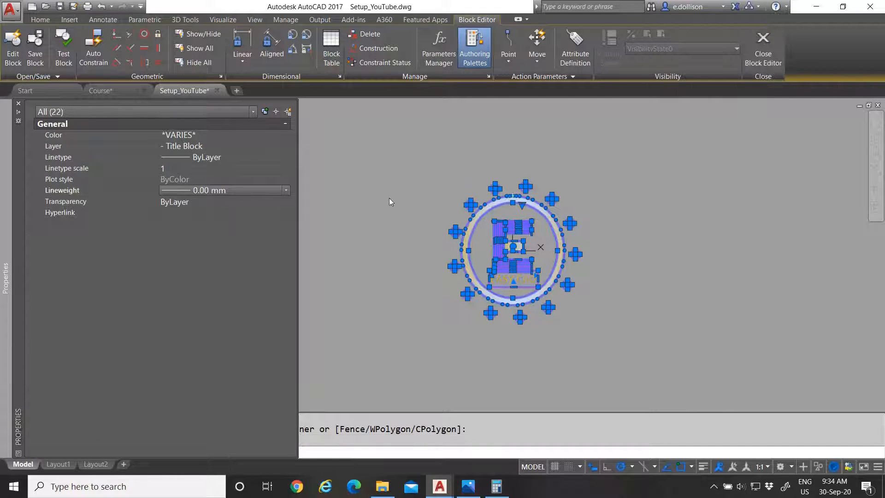
- Close the Block Editor and save the changes to the Logo block
click(765, 44)
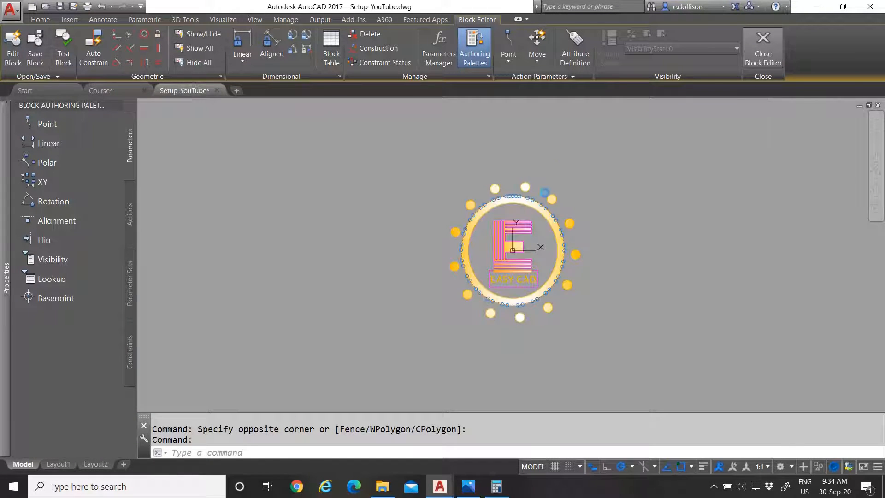
click(433, 219)
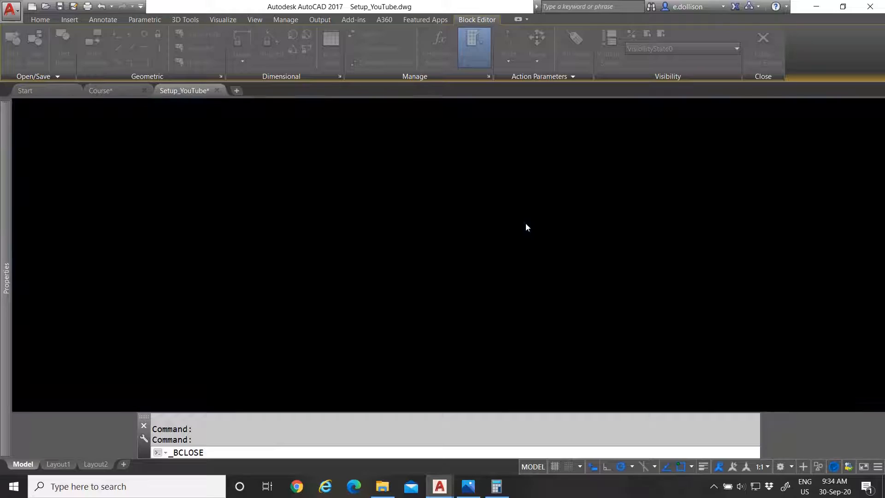
scroll(476, 231, down, 4)
scroll(466, 220, up, 2)
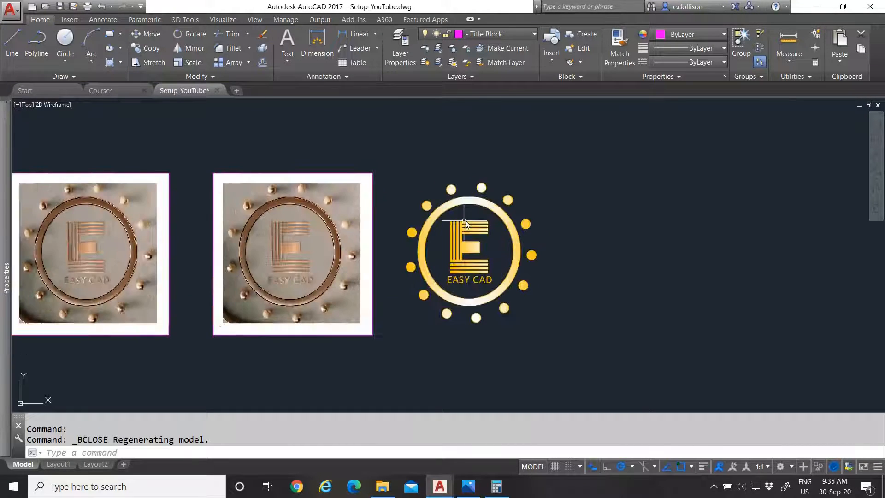
scroll(576, 221, down, 2)
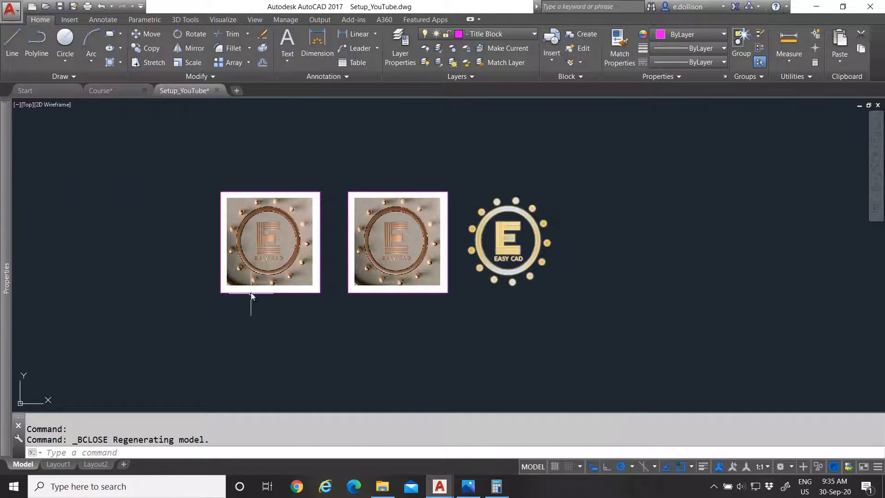
scroll(349, 173, up, 2)
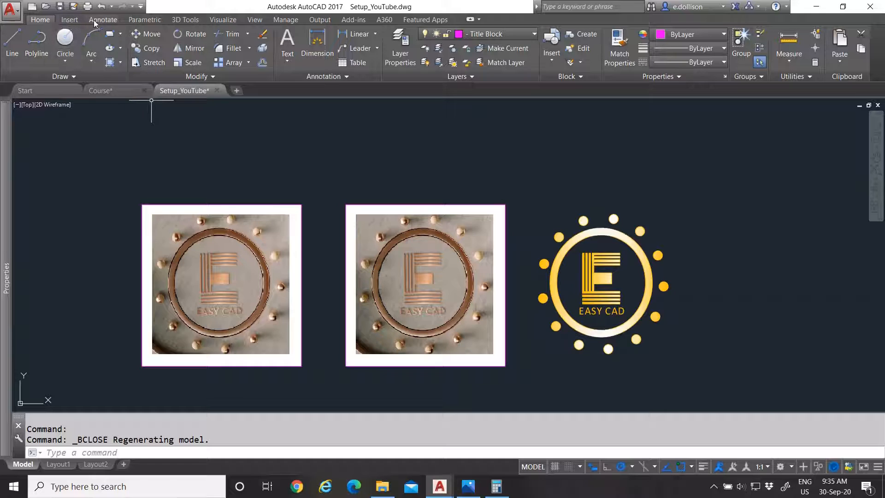
click(70, 20)
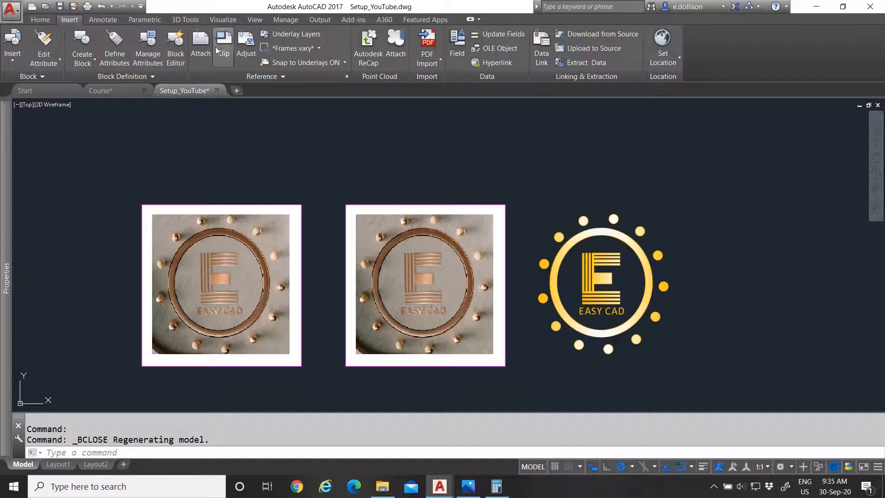
click(612, 213)
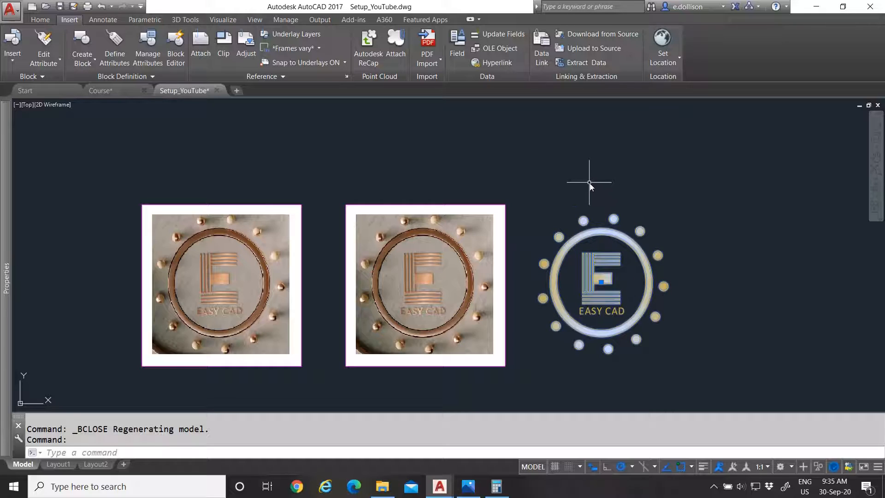
key(Escape)
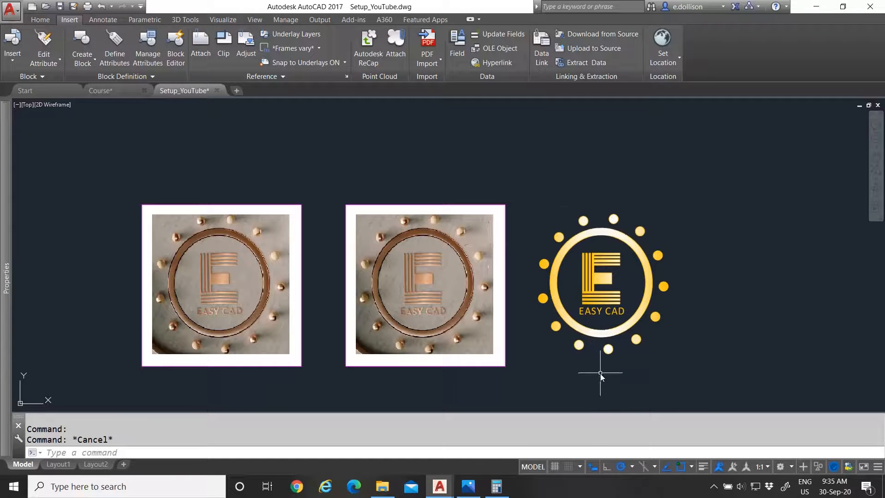
scroll(523, 351, down, 5)
scroll(452, 253, up, 3)
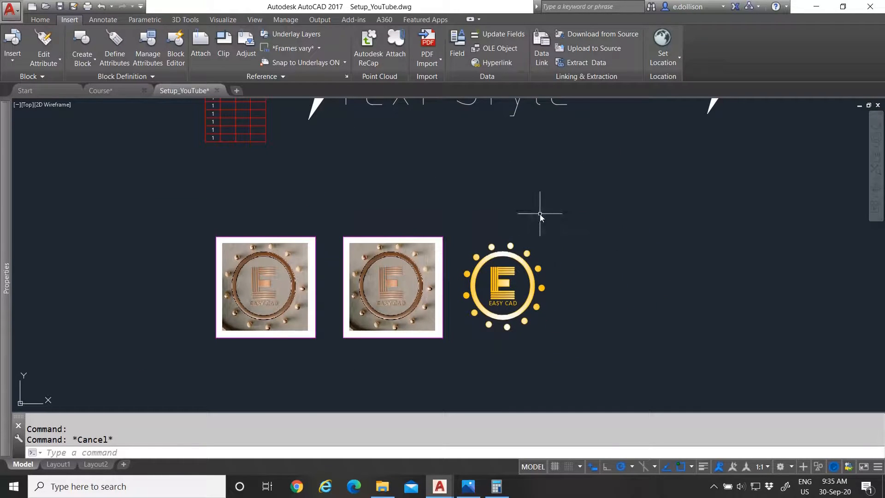